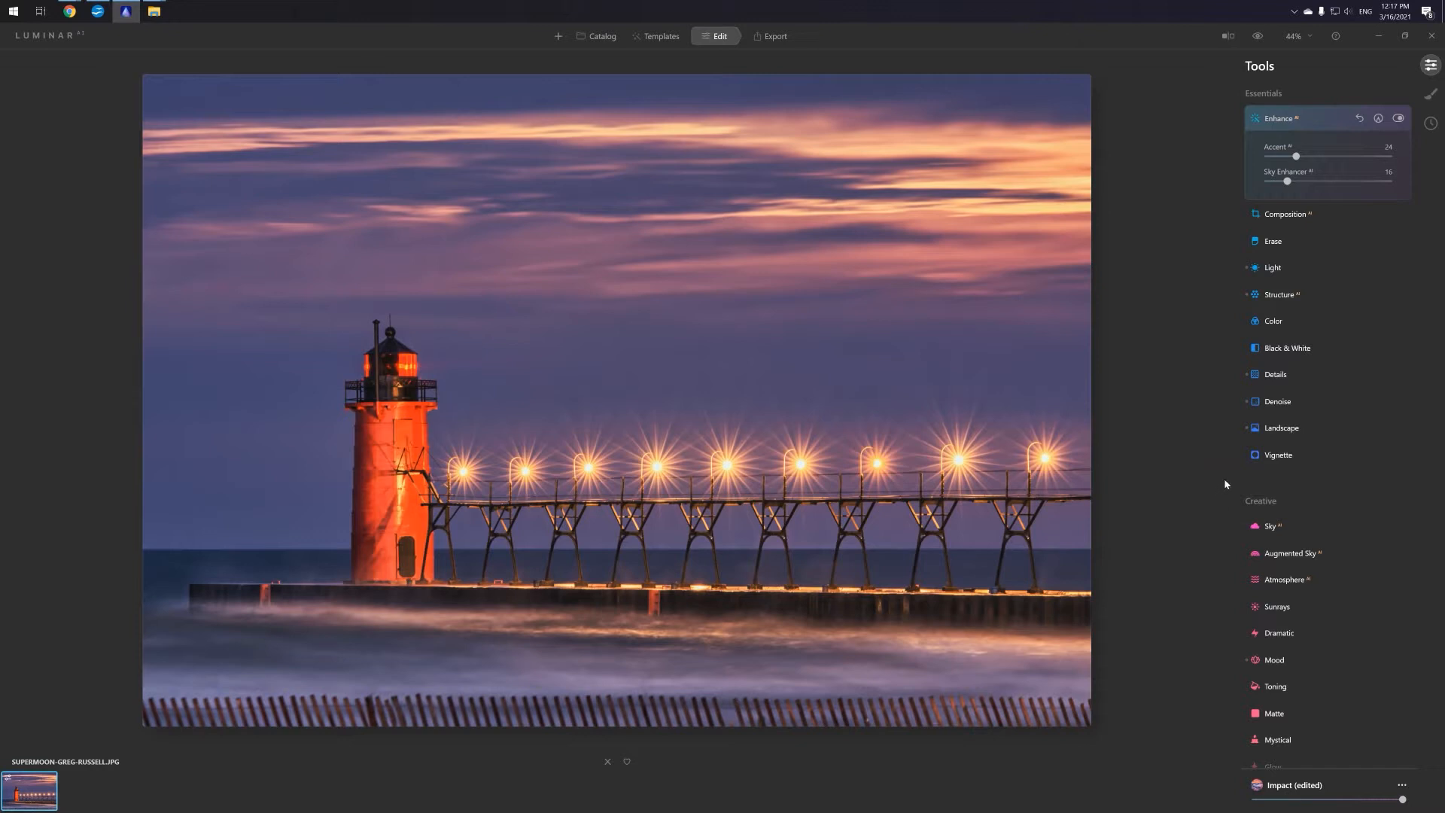
- Set the crop ratio to 4:3 and shift the photo right within the frame to keep more room beside the lighthouse
{"action": "left_click", "coordinate": [1294, 215]}
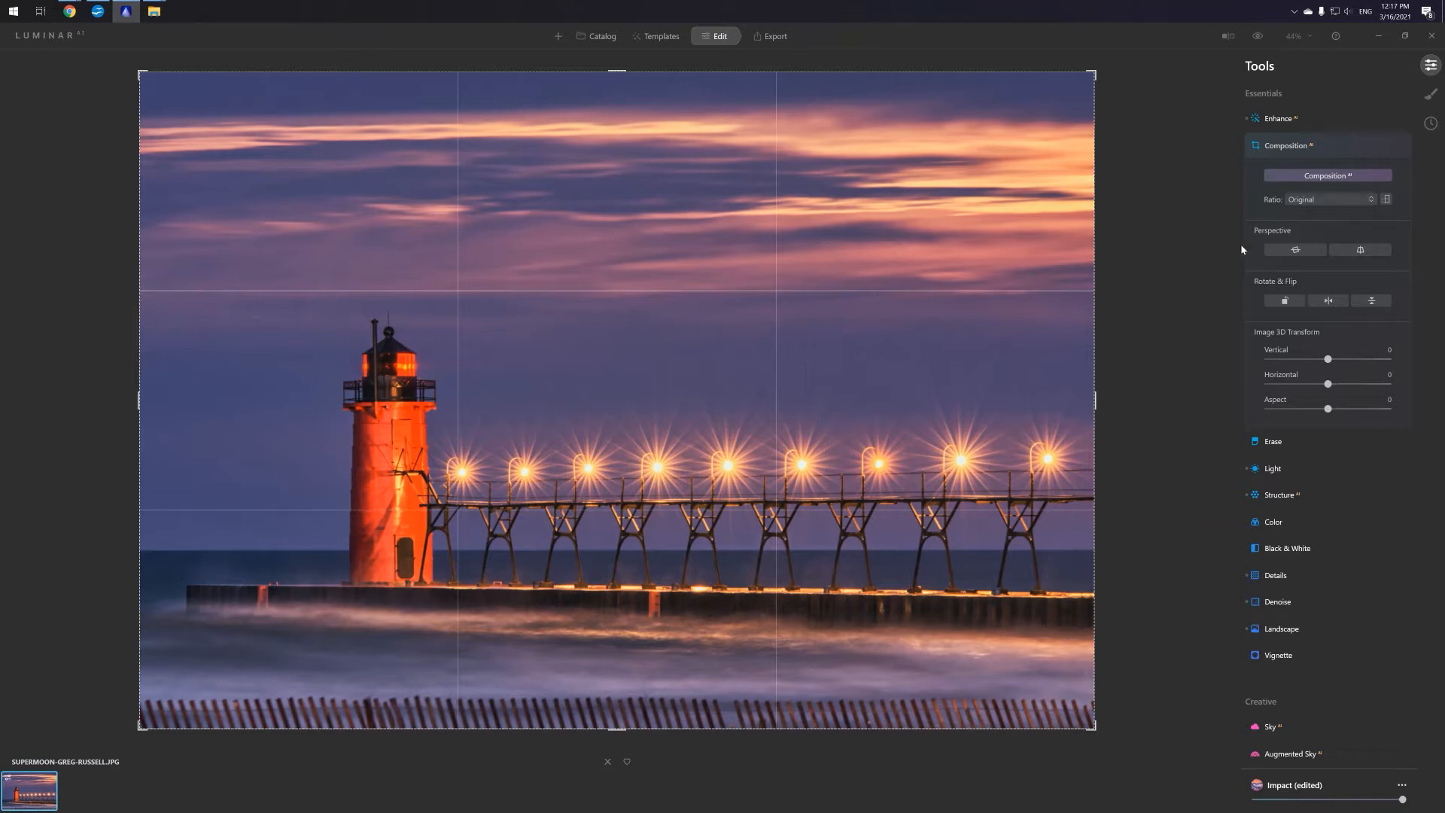
{"action": "left_click", "coordinate": [1328, 201]}
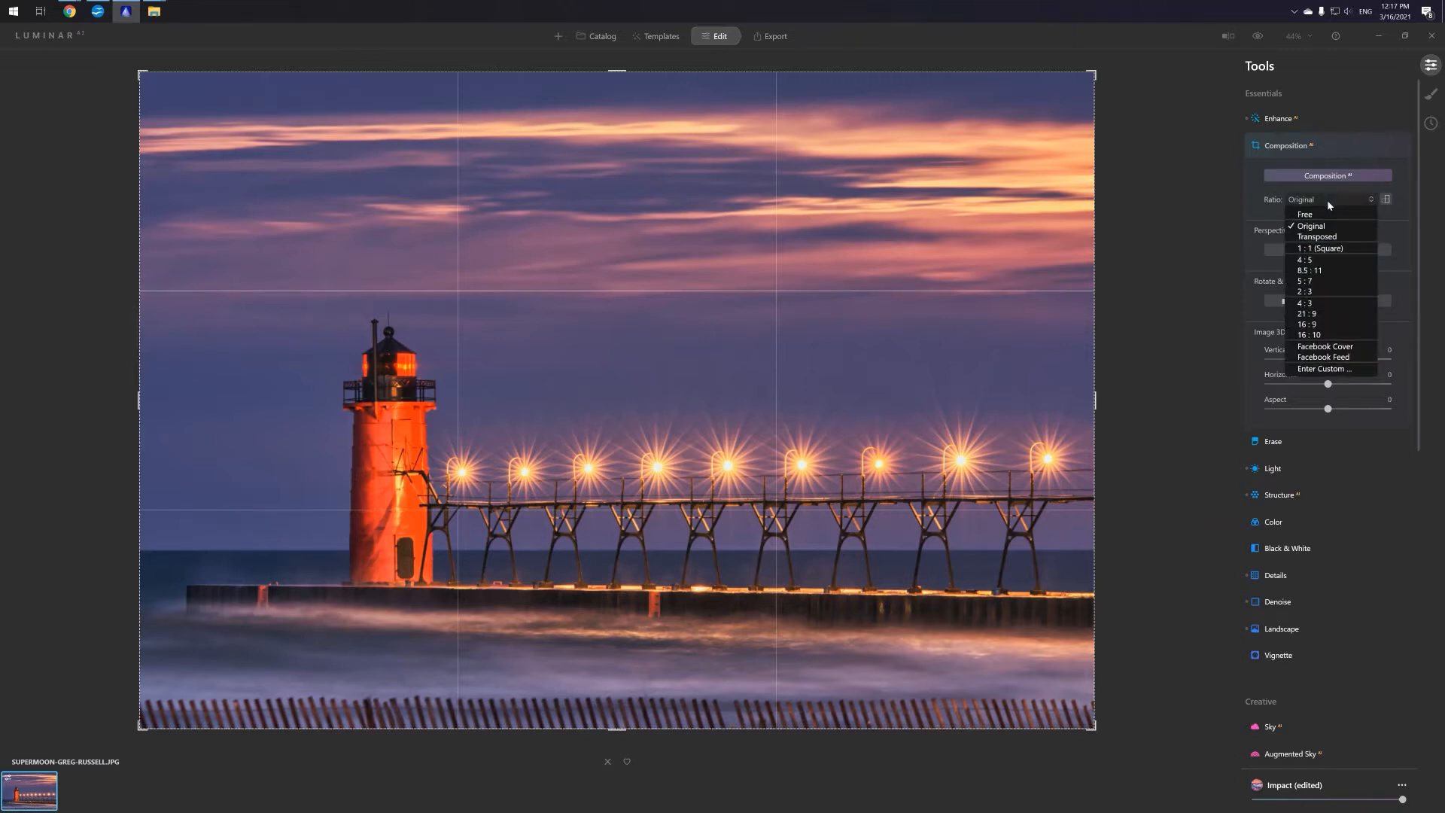
{"action": "left_click", "coordinate": [1271, 211]}
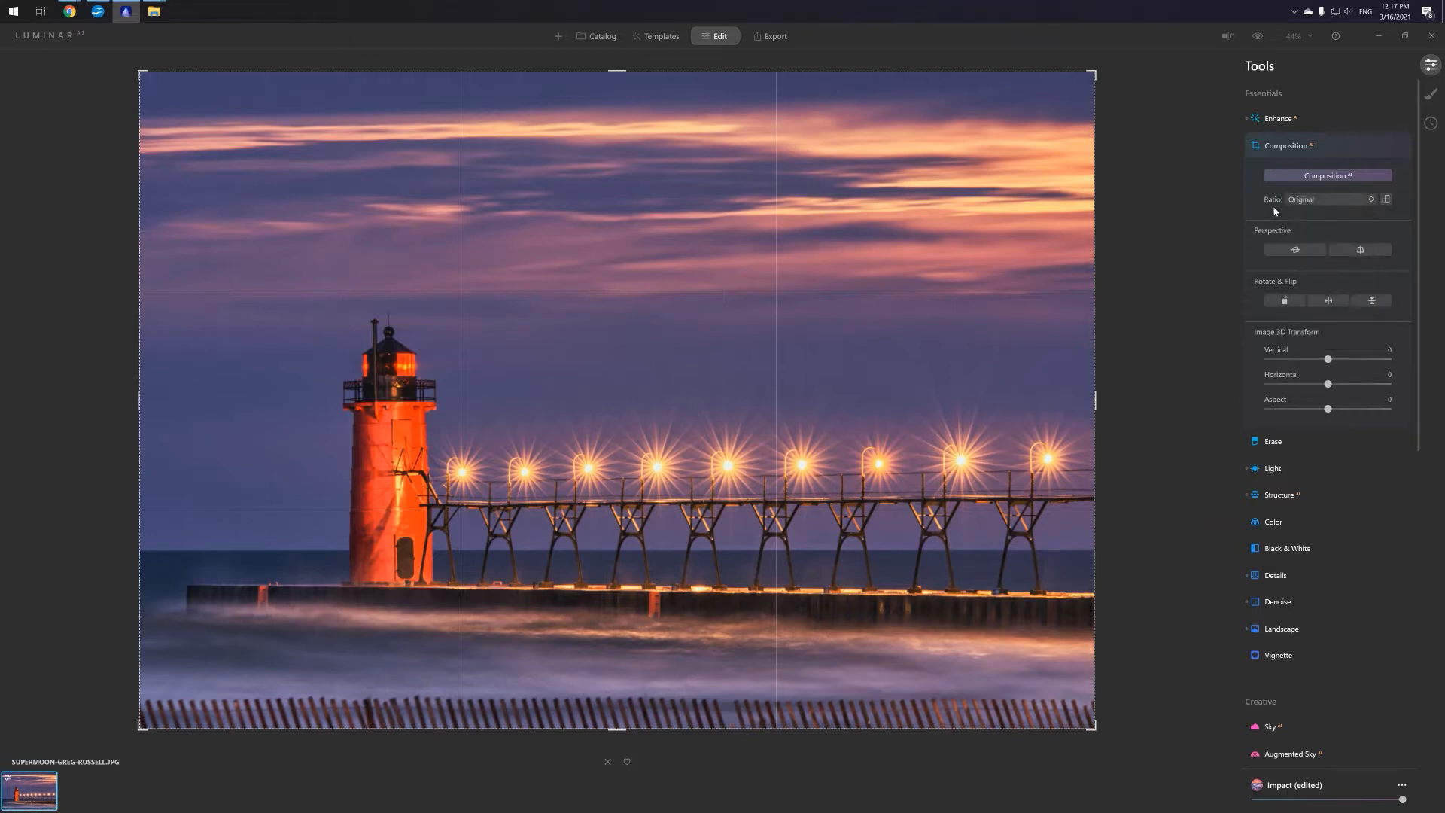
{"action": "left_click", "coordinate": [1317, 200]}
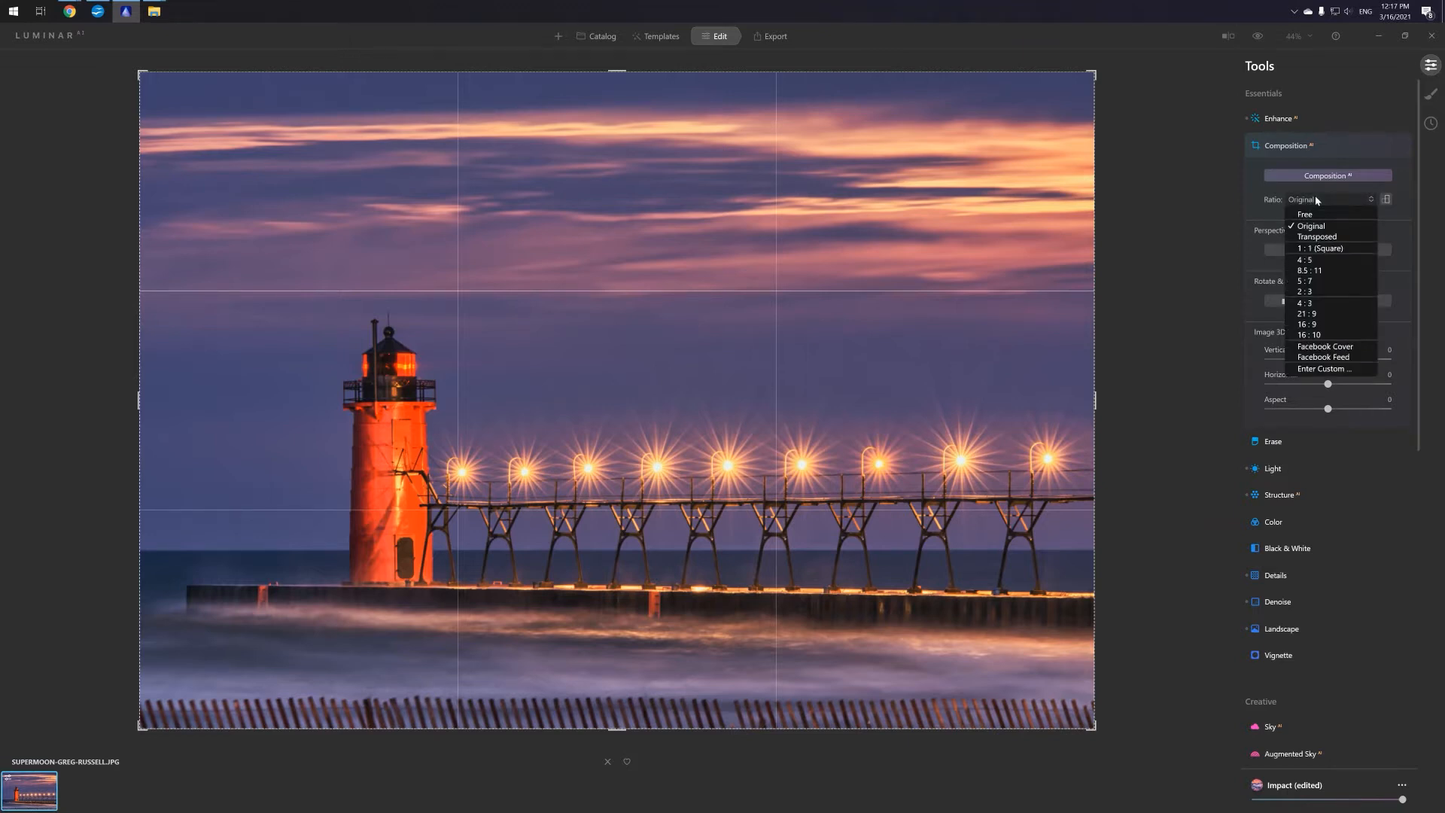
{"action": "left_click", "coordinate": [1314, 304]}
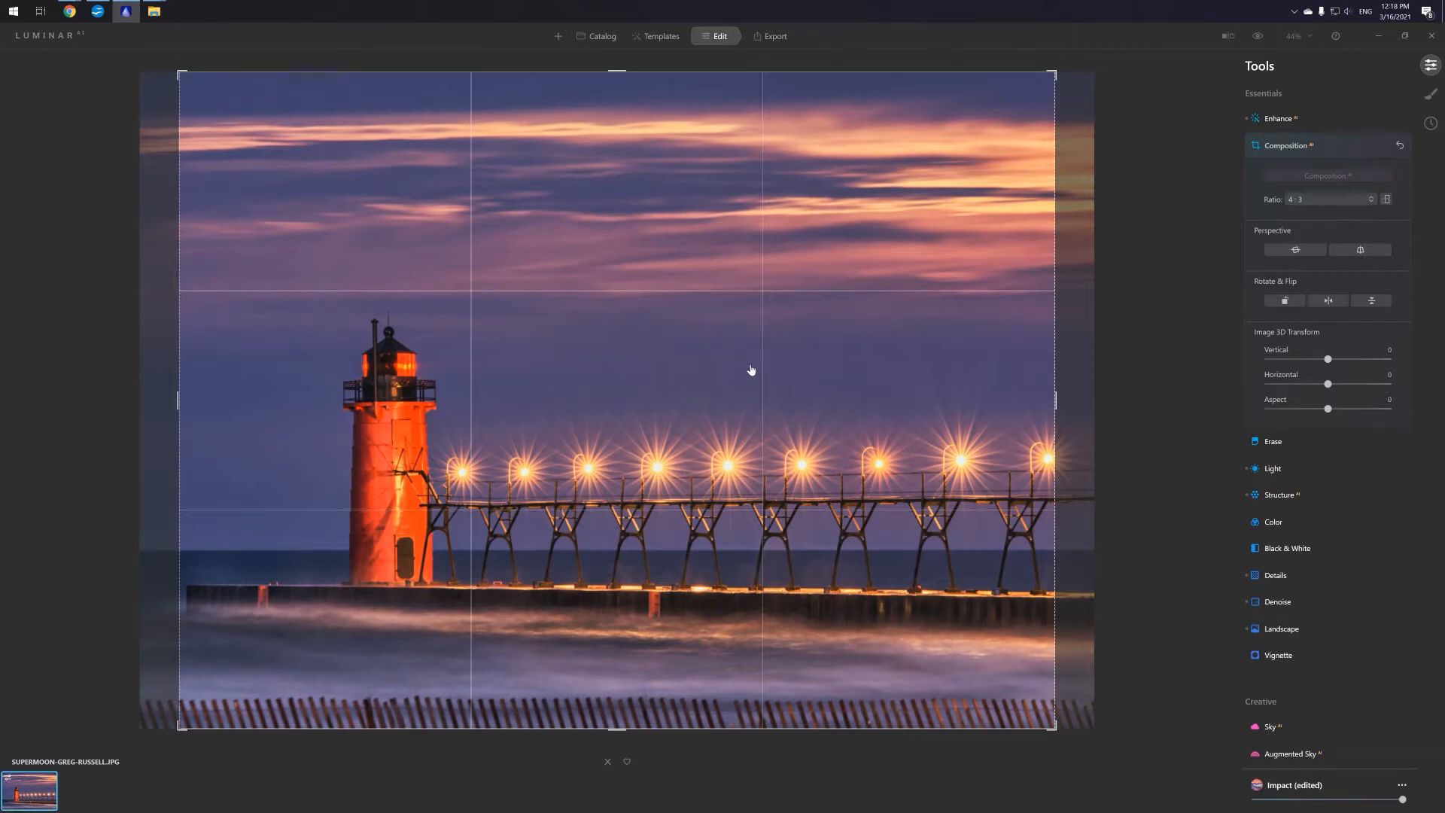
{"action": "left_click_drag", "start_coordinate": [642, 387], "coordinate": [730, 405]}
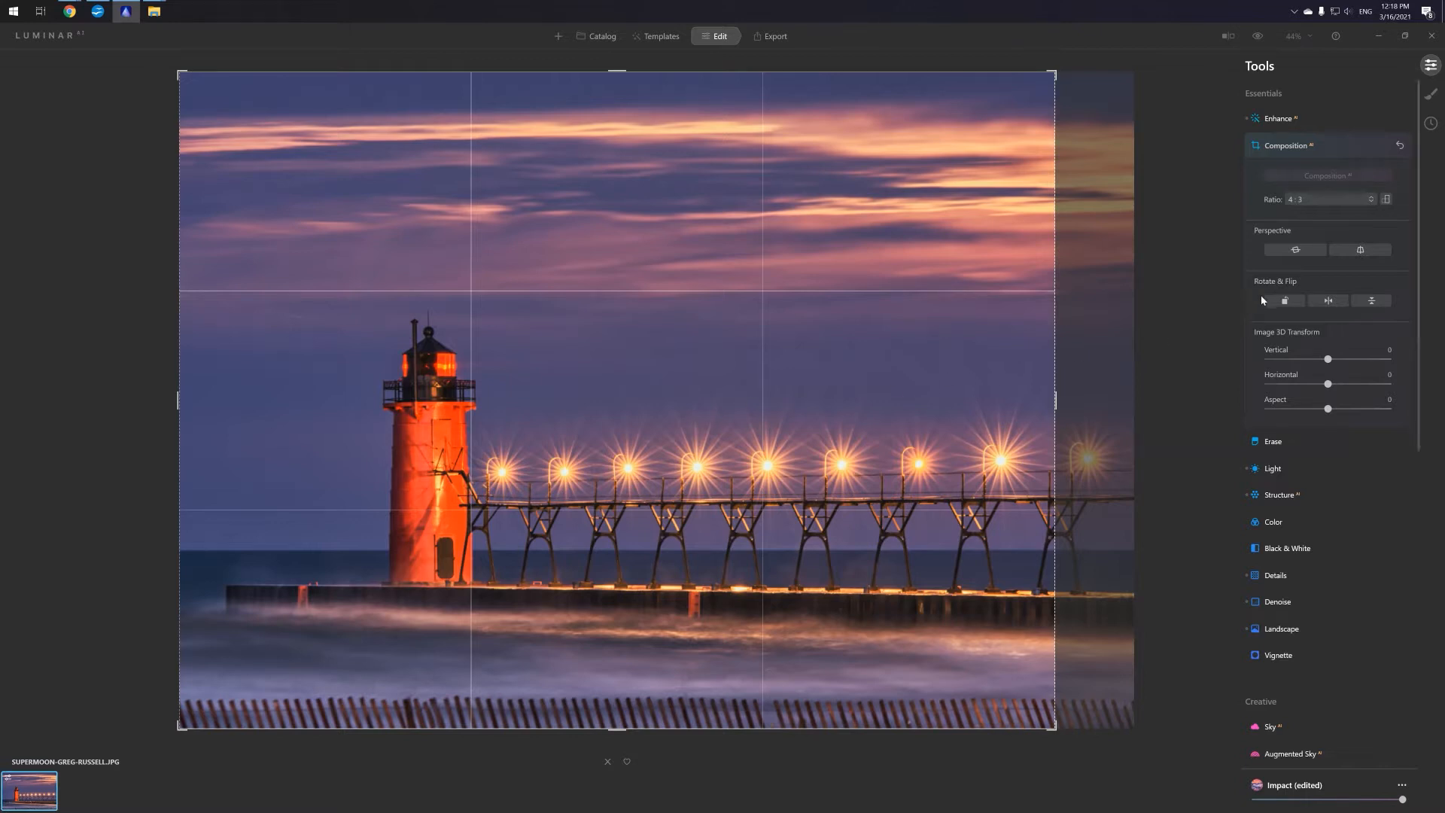
- Try the portrait orientation for the 4:3 crop, return to landscape, and shift the photo right within the frame again
{"action": "left_click", "coordinate": [1386, 199]}
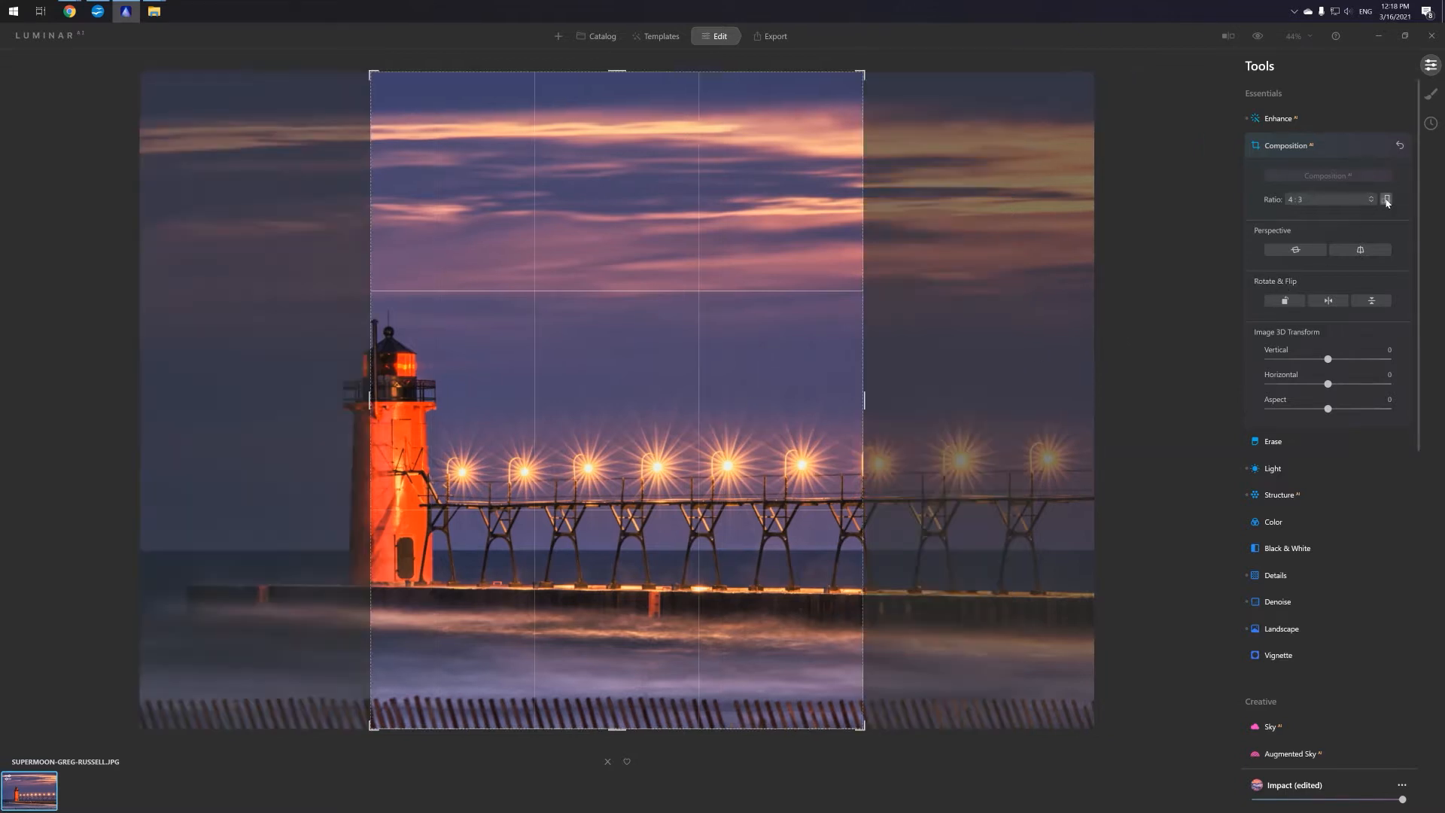
{"action": "left_click", "coordinate": [1387, 199]}
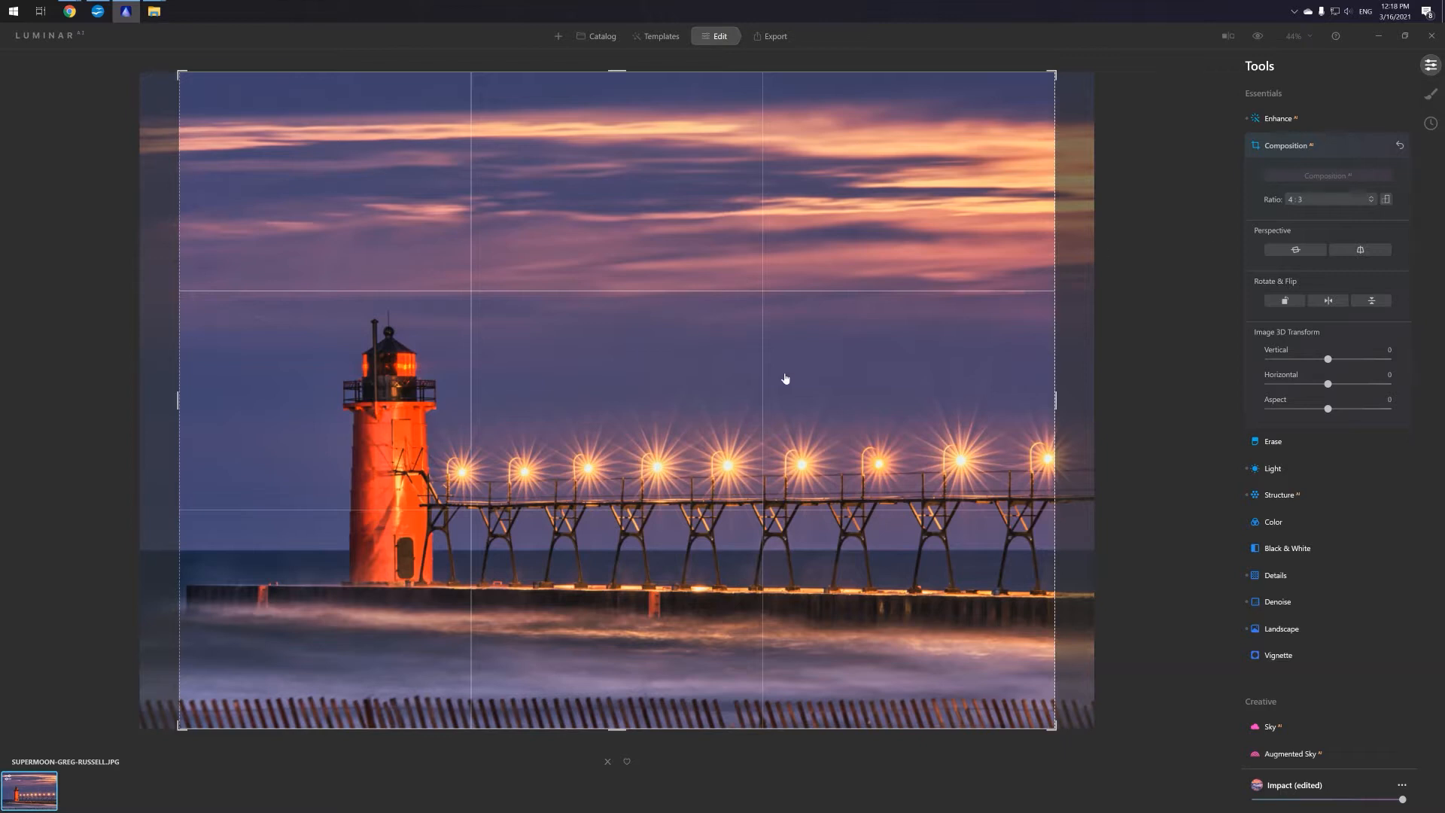
{"action": "left_click_drag", "start_coordinate": [870, 372], "coordinate": [909, 371]}
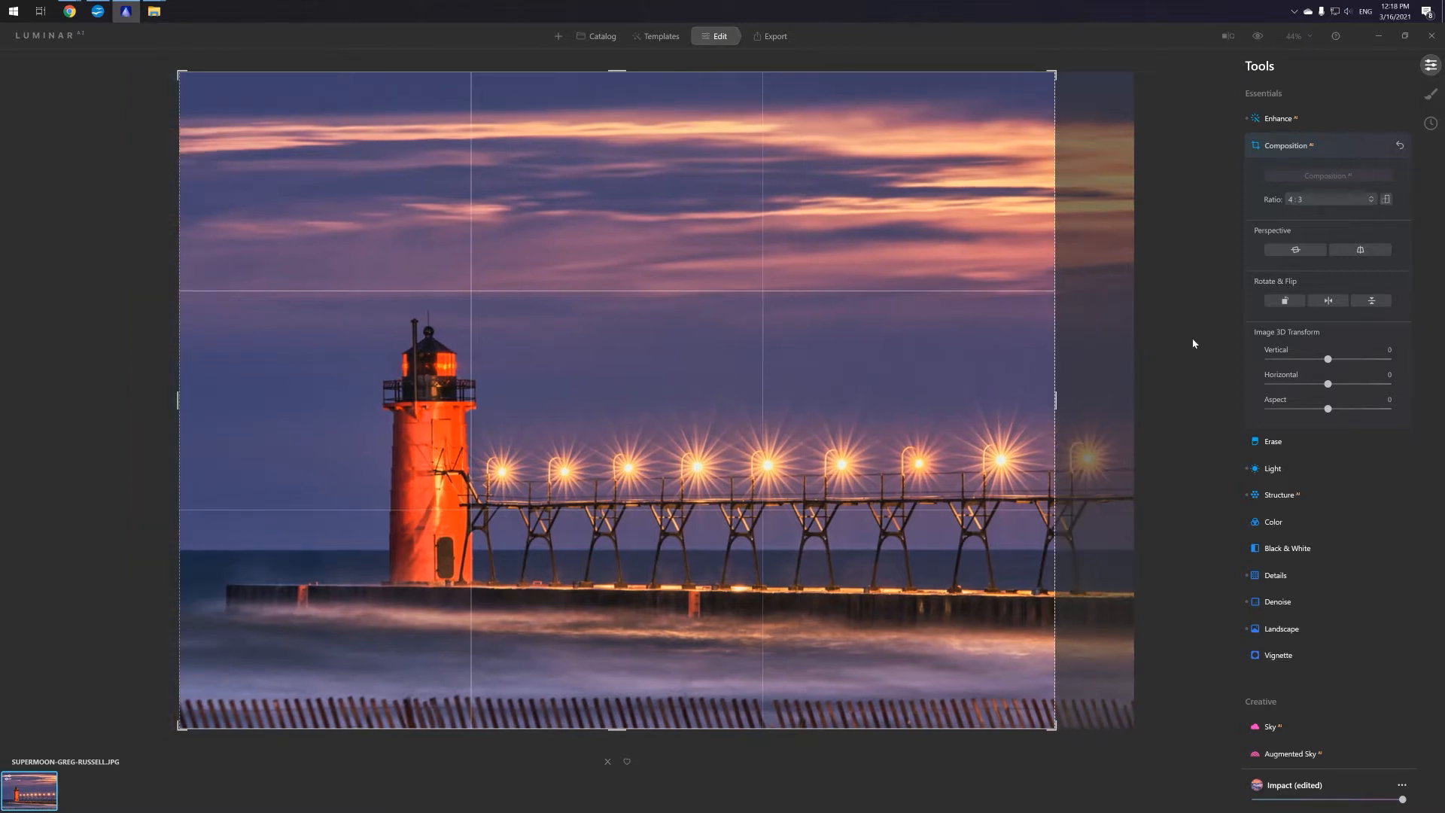
- Try the horizontal 3D transform at 43 and 18, and return it to 0
{"action": "left_click_drag", "start_coordinate": [1328, 359], "coordinate": [1353, 386]}
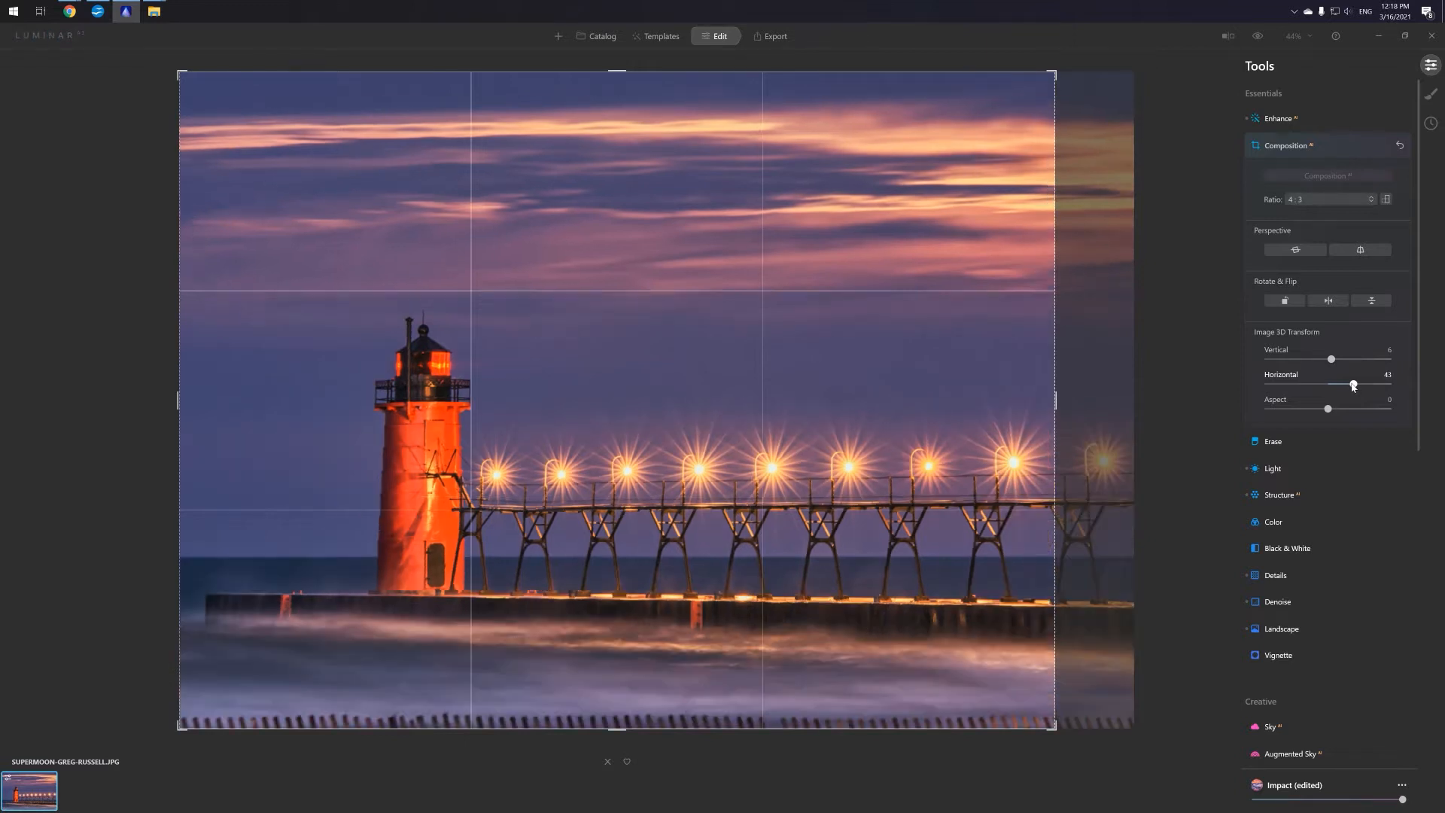
{"action": "mouse_move", "coordinate": [1353, 386]}
{"action": "left_mouse_down"}
{"action": "mouse_move", "coordinate": [1331, 388]}
{"action": "mouse_move", "coordinate": [1329, 367]}
{"action": "mouse_move", "coordinate": [1340, 386]}
{"action": "left_mouse_up"}
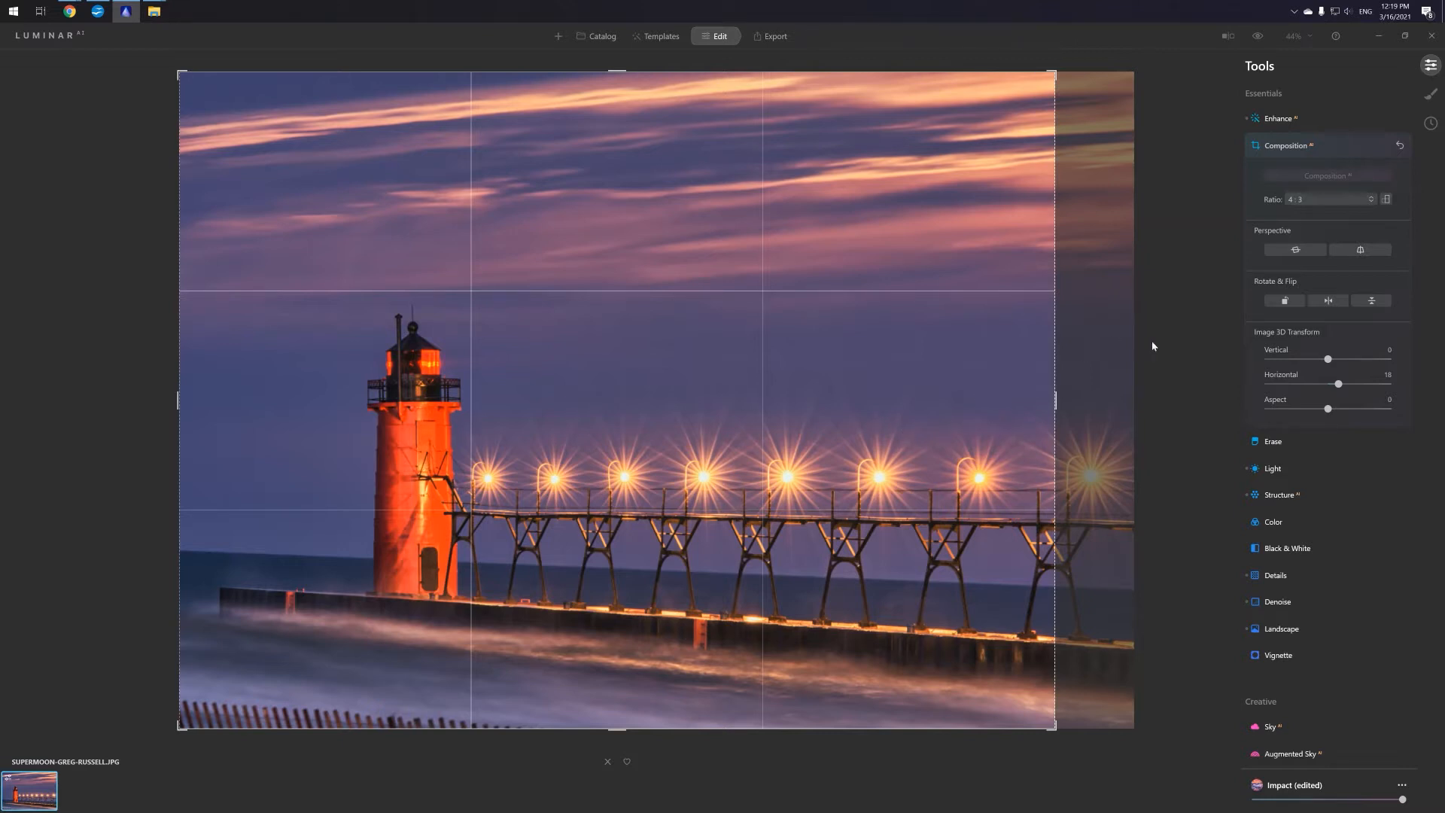
{"action": "left_click_drag", "start_coordinate": [1337, 381], "coordinate": [1329, 388]}
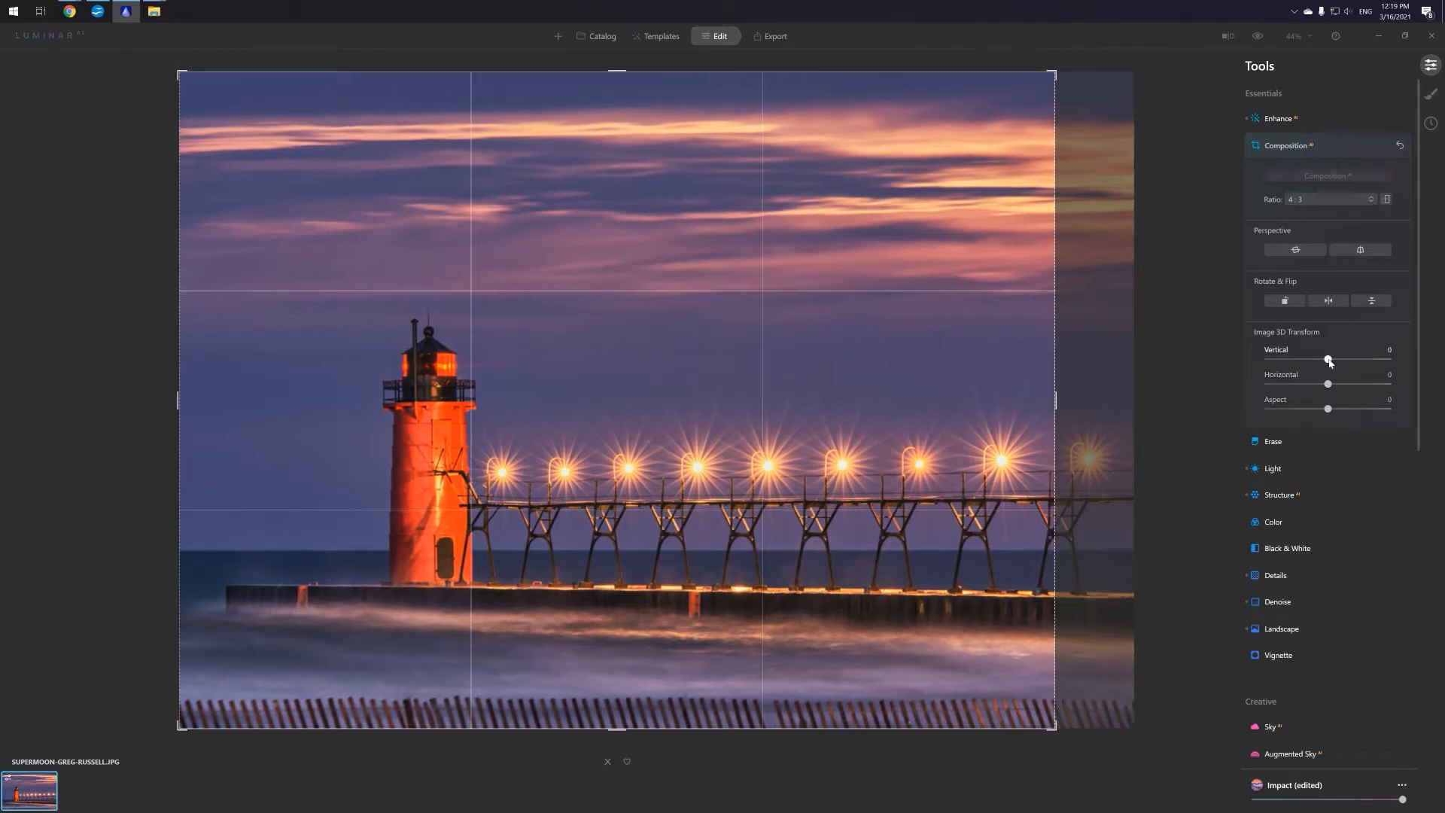
- Try the vertical 3D transform at 24 and 55, and return it to 0
{"action": "left_click_drag", "start_coordinate": [1329, 361], "coordinate": [1344, 359]}
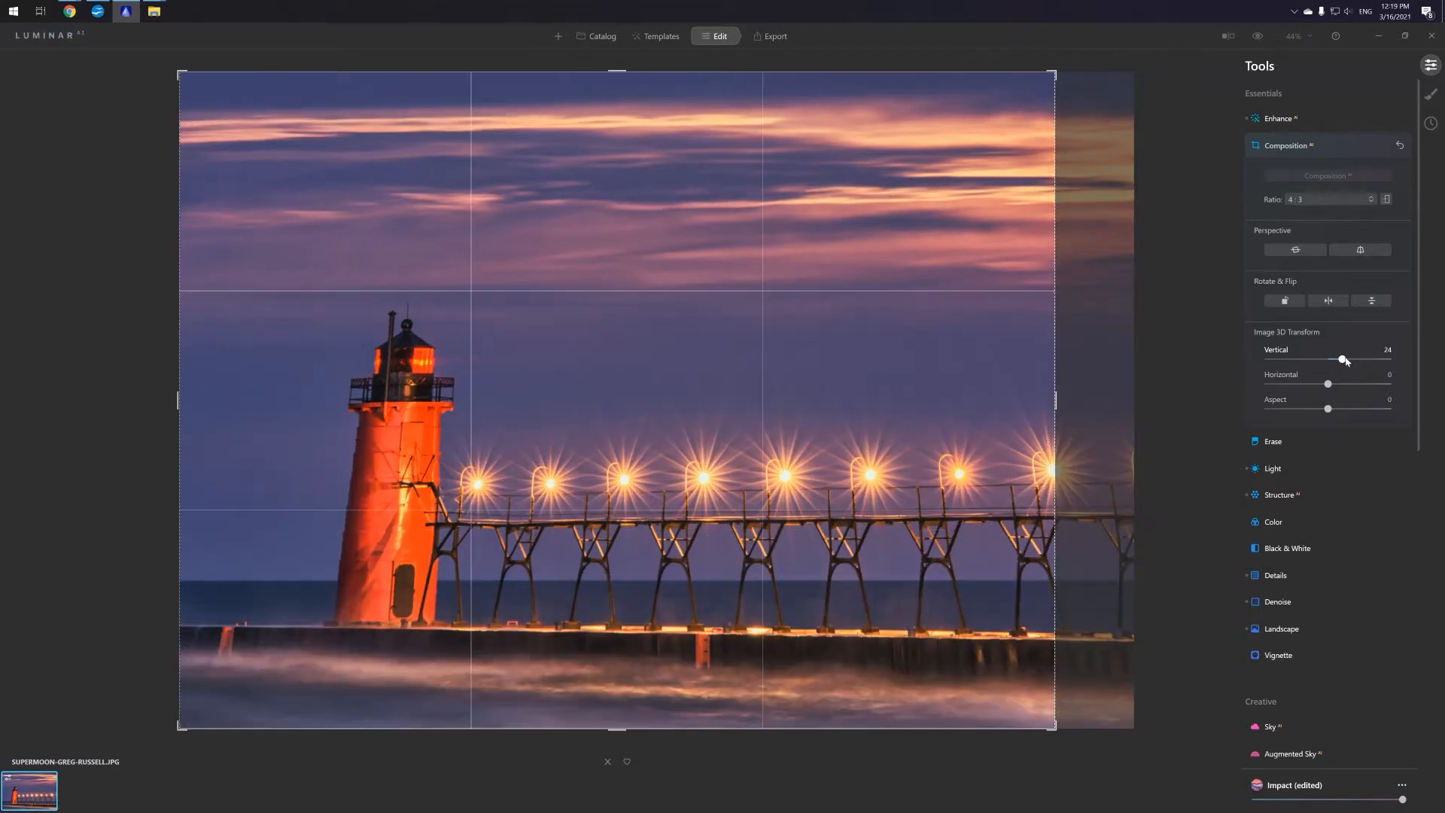
{"action": "left_click_drag", "start_coordinate": [1345, 361], "coordinate": [1362, 358]}
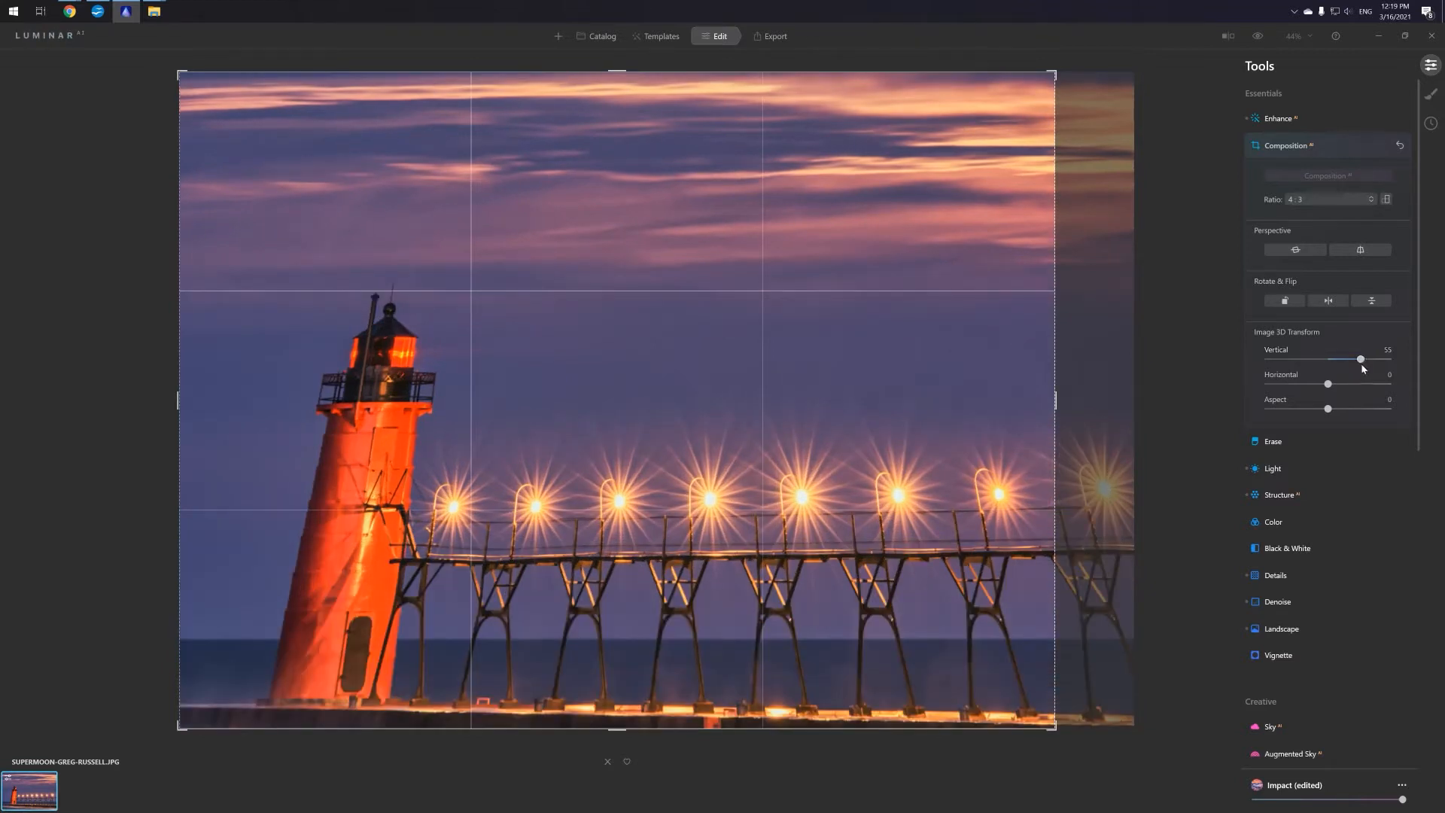
{"action": "left_click_drag", "start_coordinate": [1361, 360], "coordinate": [1329, 367]}
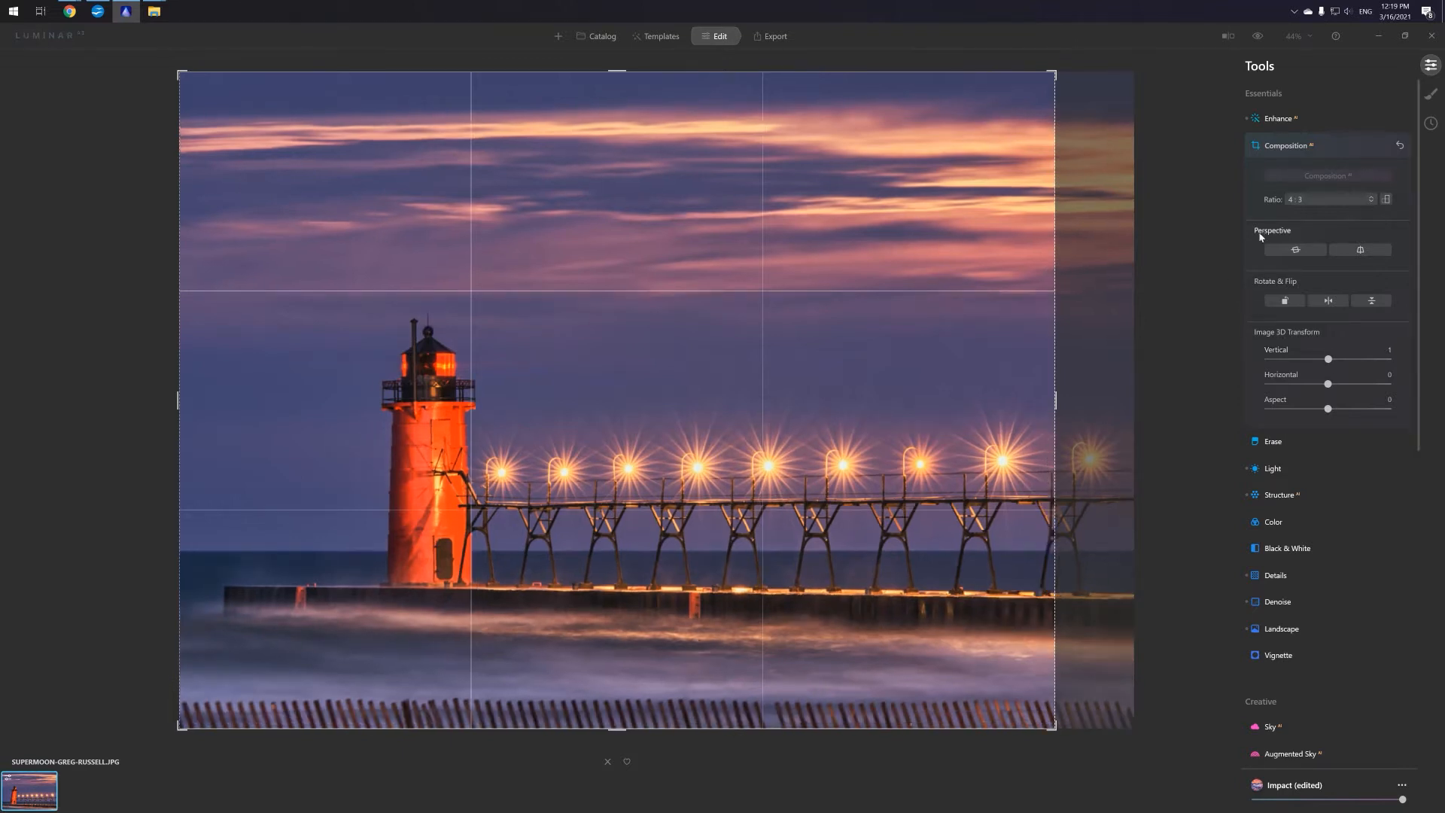
{"action": "left_click_drag", "start_coordinate": [1328, 360], "coordinate": [1329, 360]}
- Apply the crop, set Enhance AI's Sky Enhancer to 0 and, after trying stronger values, set its Accent to 13
{"action": "left_click", "coordinate": [1277, 125]}
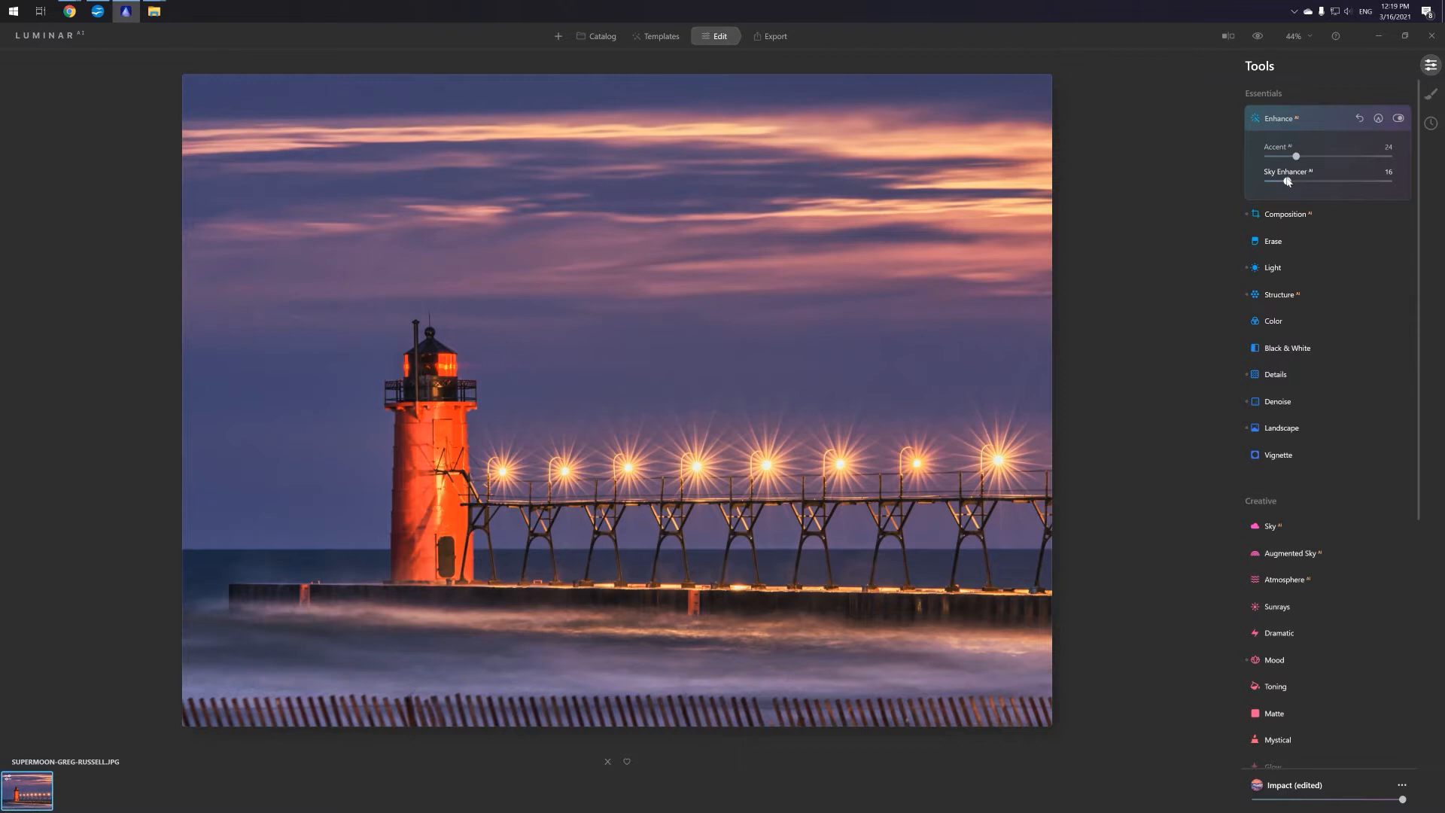
{"action": "left_click_drag", "start_coordinate": [1286, 179], "coordinate": [1268, 156]}
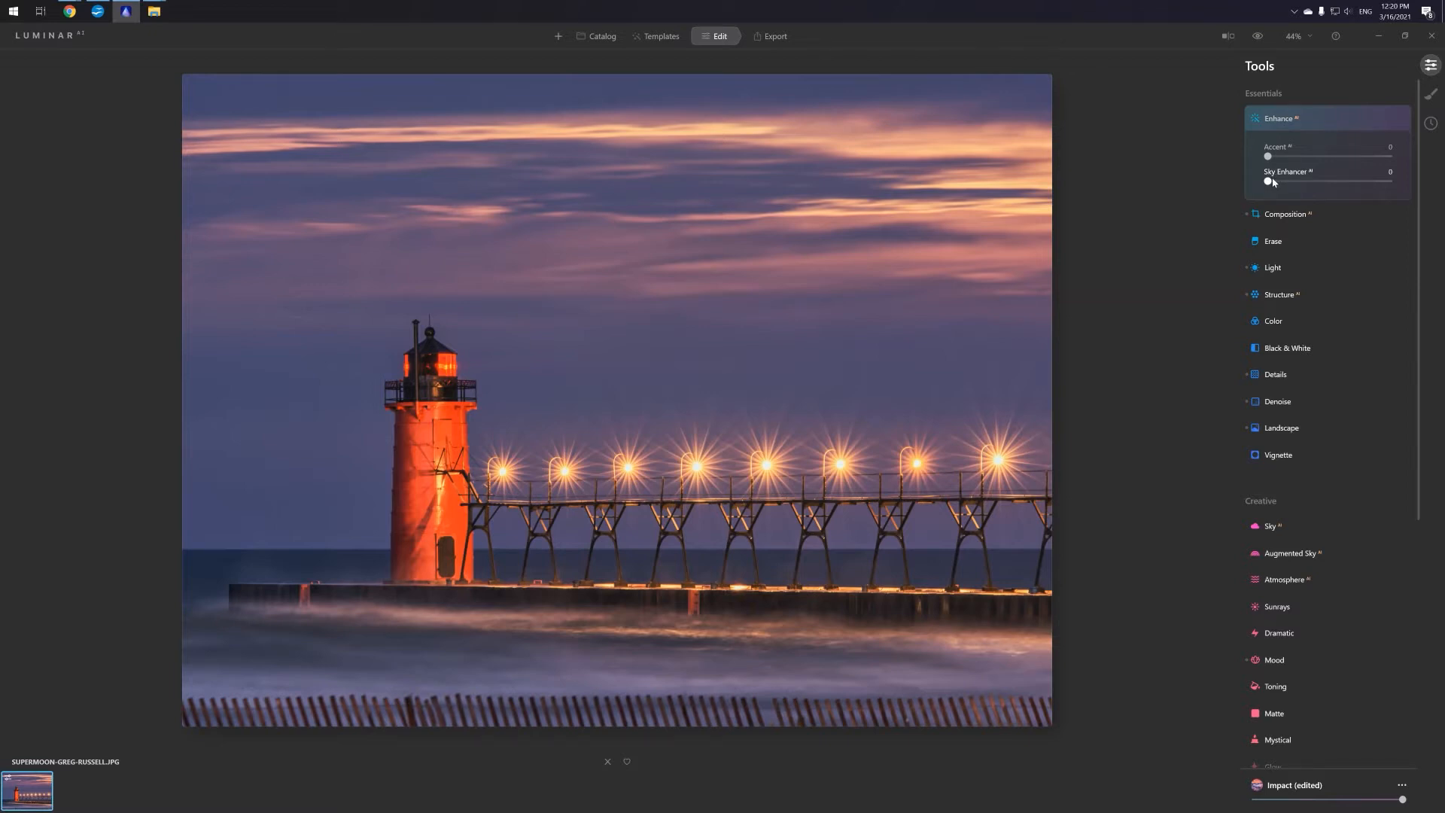
{"action": "left_click", "coordinate": [1284, 216]}
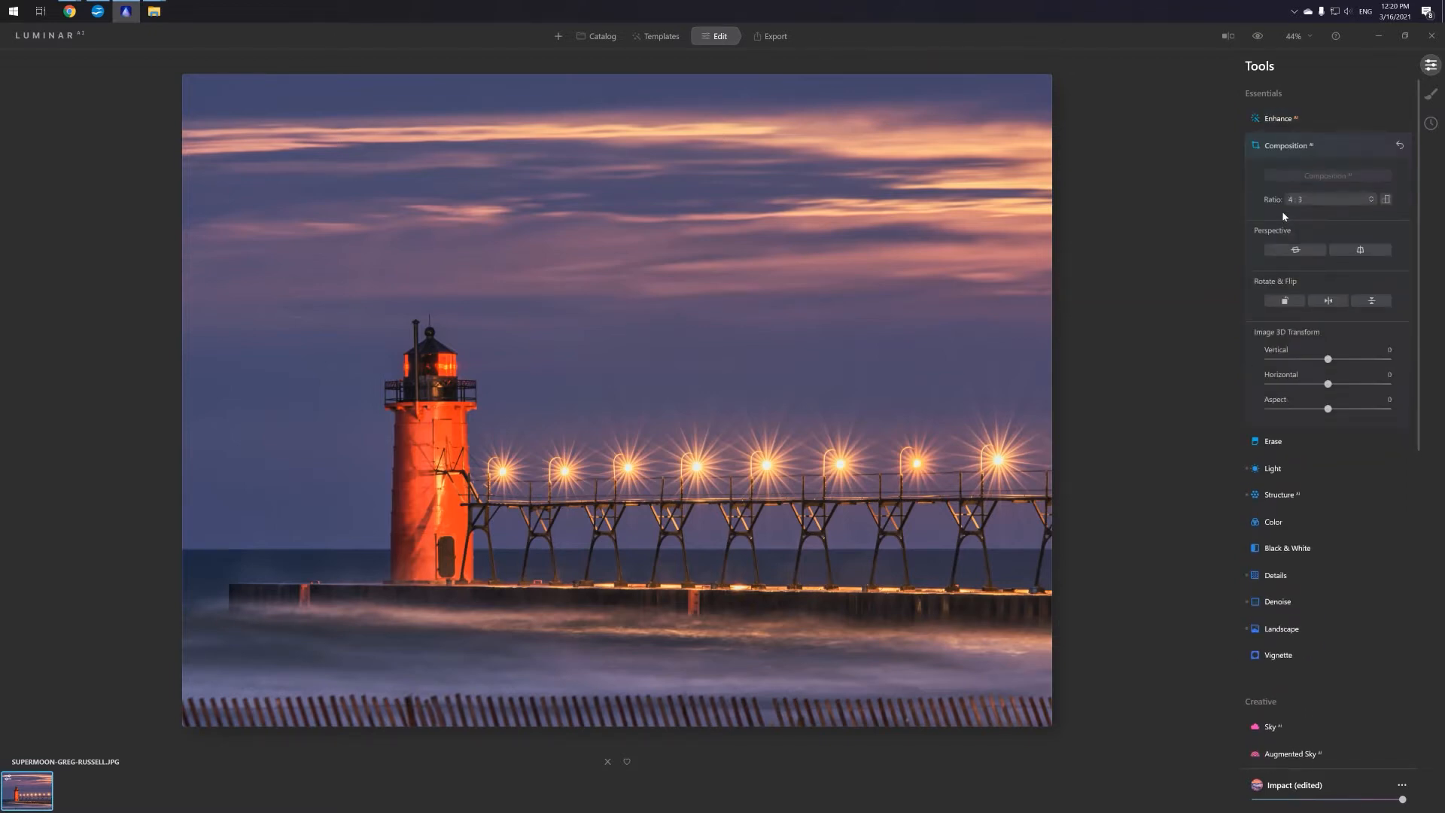
{"action": "left_click", "coordinate": [1272, 134]}
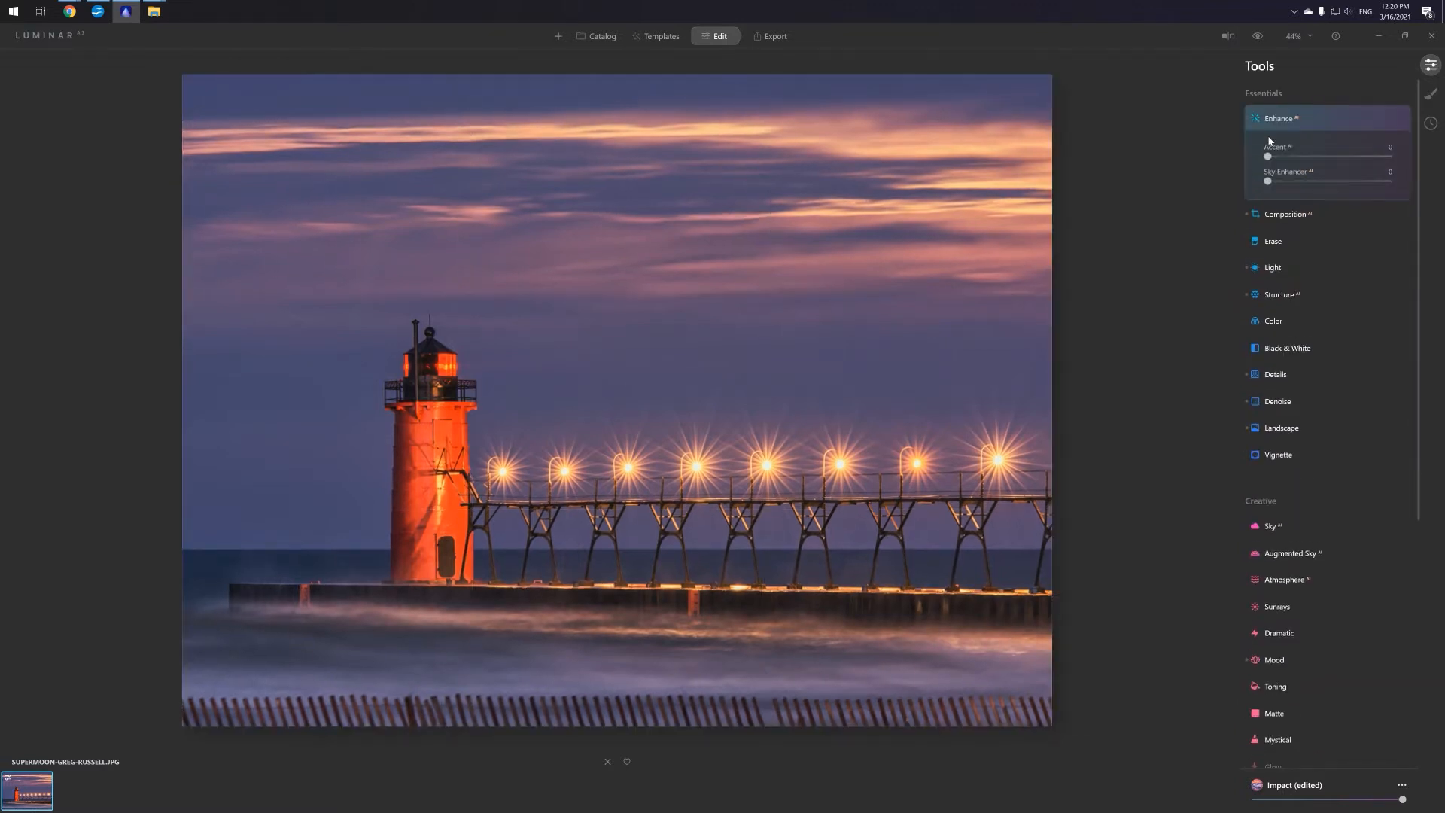
{"action": "left_click_drag", "start_coordinate": [1268, 156], "coordinate": [1421, 168]}
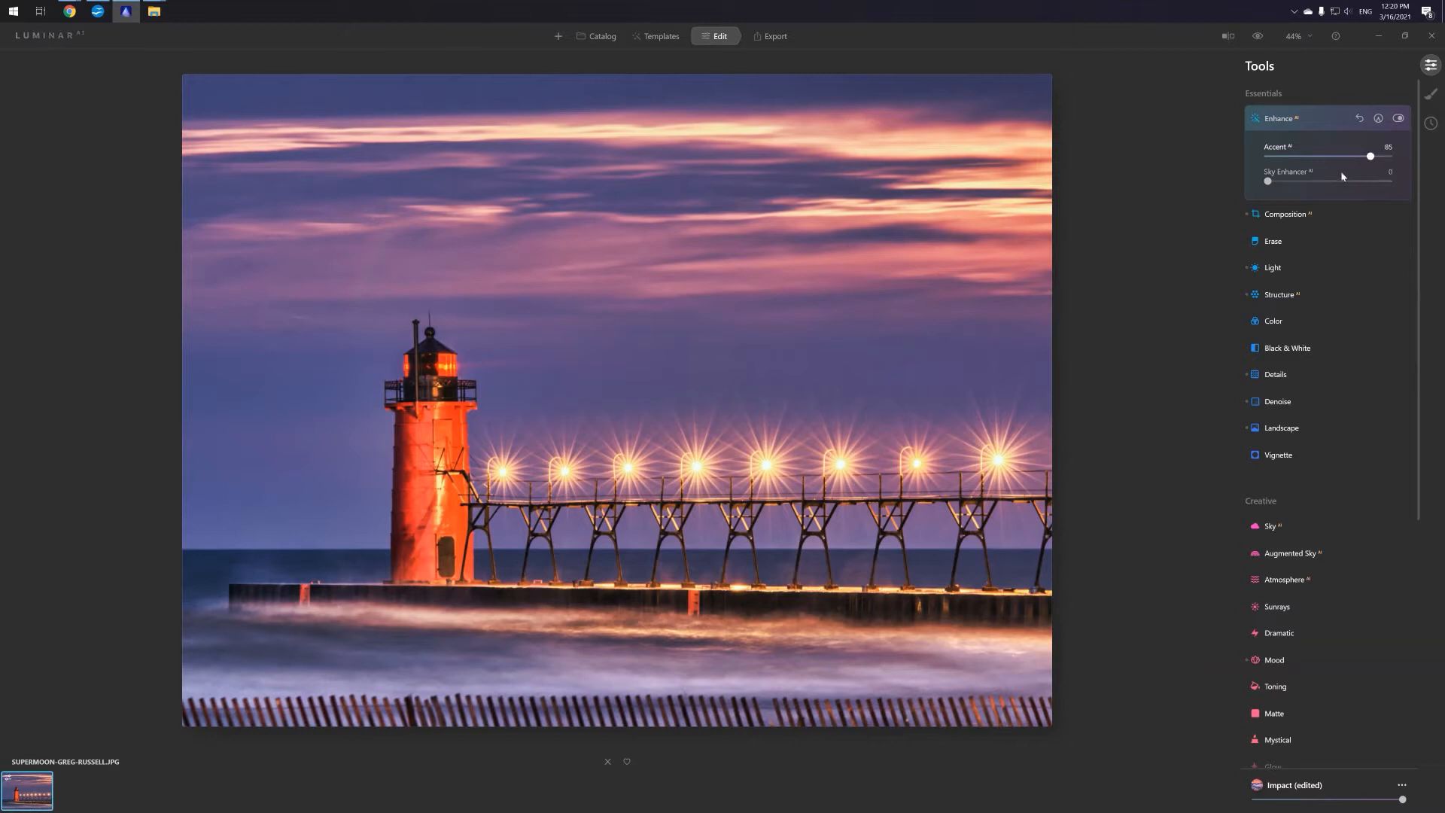
{"action": "left_click_drag", "start_coordinate": [1342, 175], "coordinate": [1284, 182]}
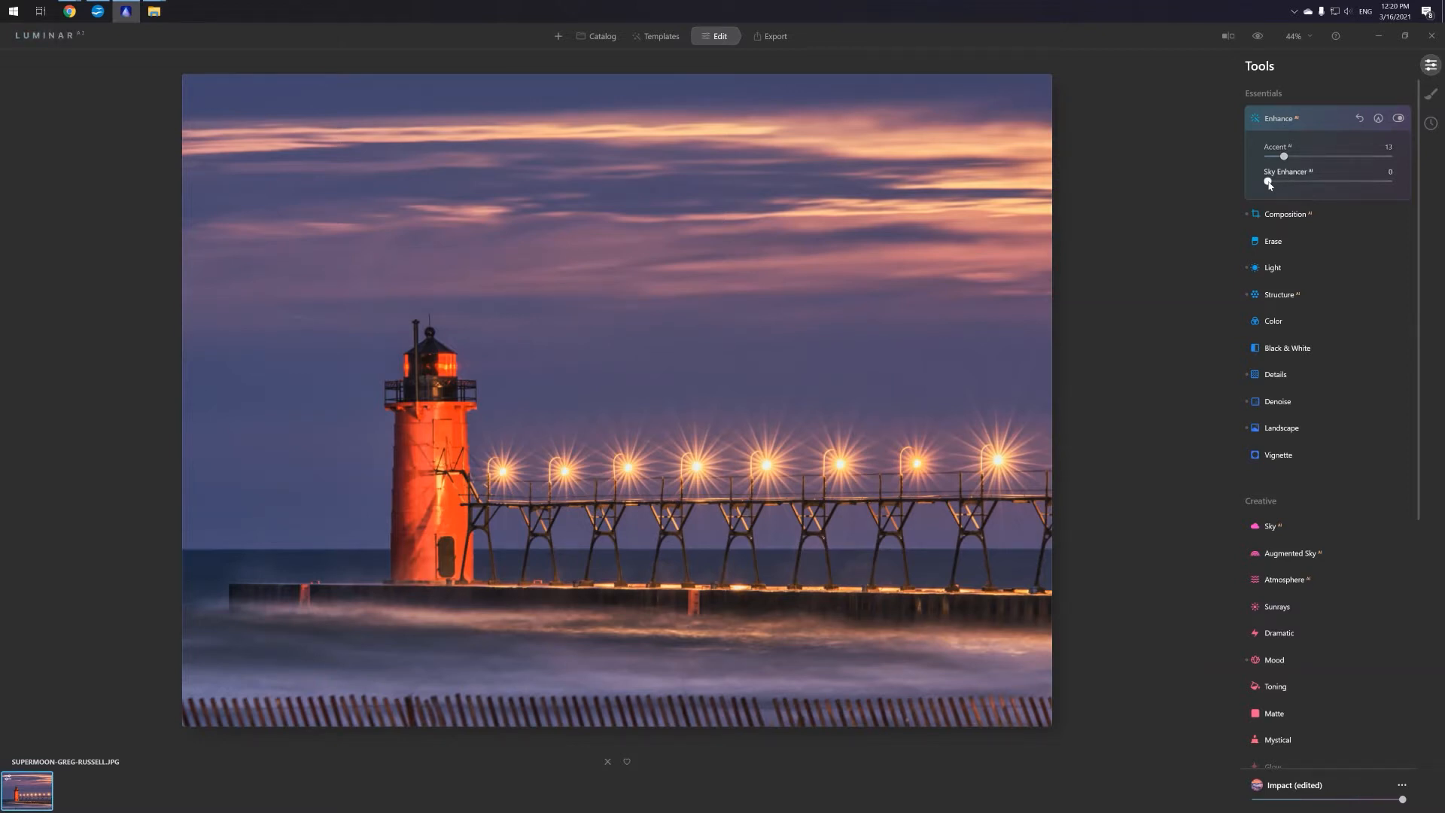
- Compare the sky with Sky Enhancer at 100 and 0, and set it to 23
{"action": "left_click_drag", "start_coordinate": [1268, 182], "coordinate": [1396, 184]}
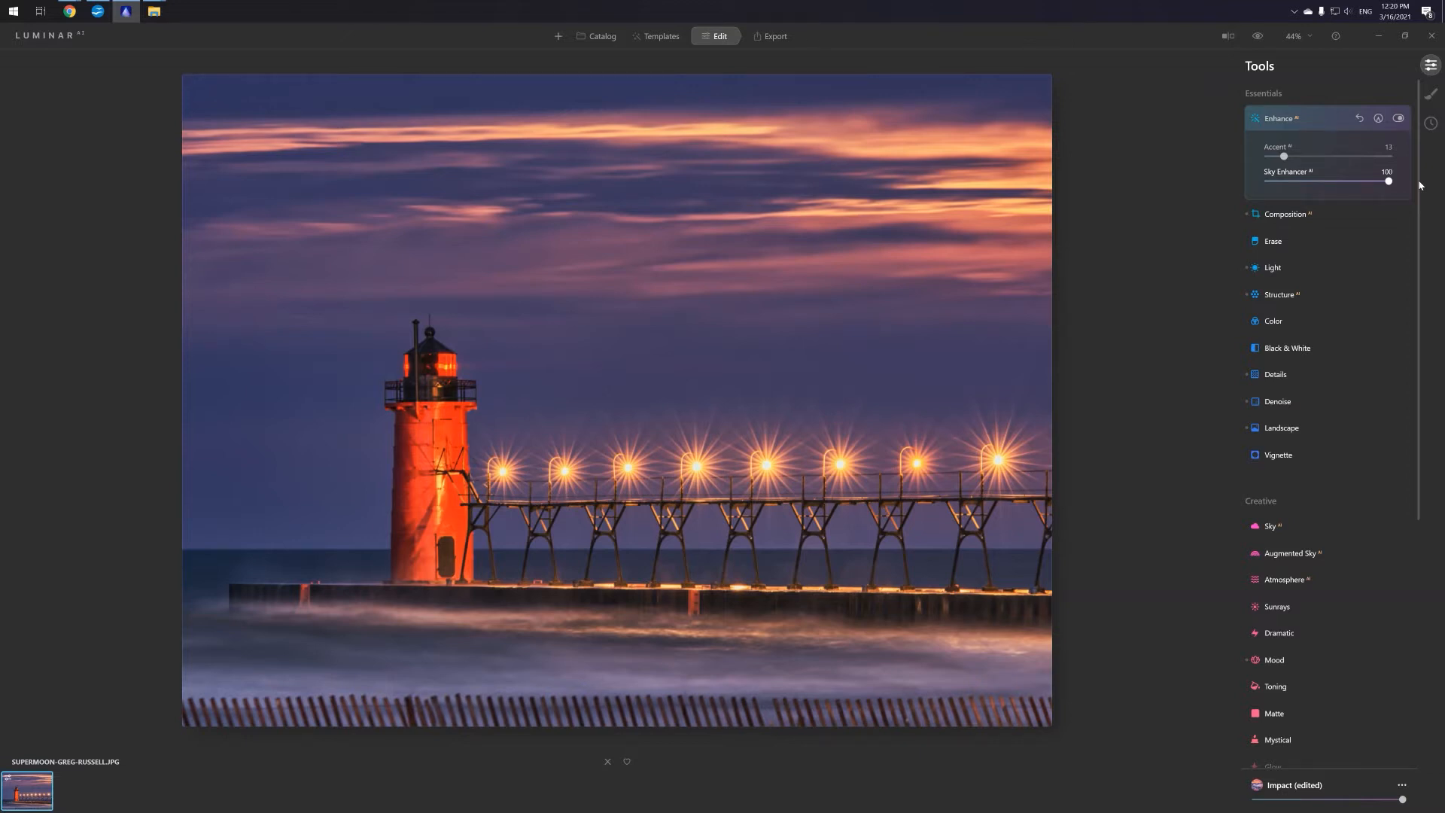
{"action": "mouse_move", "coordinate": [1389, 182]}
{"action": "left_mouse_down"}
{"action": "mouse_move", "coordinate": [1202, 190]}
{"action": "mouse_move", "coordinate": [1437, 195]}
{"action": "mouse_move", "coordinate": [1090, 201]}
{"action": "mouse_move", "coordinate": [1390, 187]}
{"action": "left_mouse_up"}
{"action": "left_click_drag", "start_coordinate": [1388, 181], "coordinate": [1339, 235]}
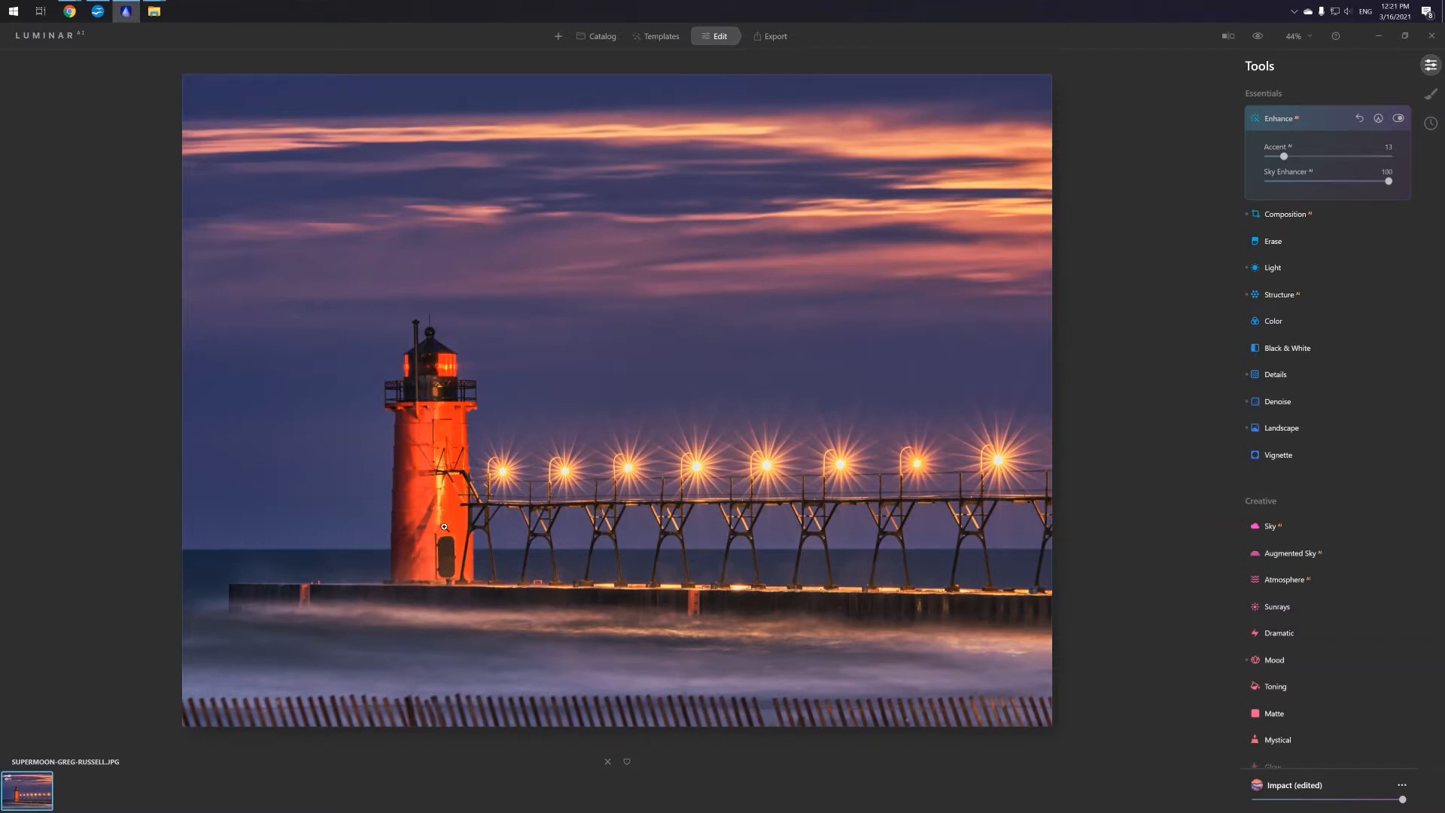
{"action": "double_click", "coordinate": [1389, 181]}
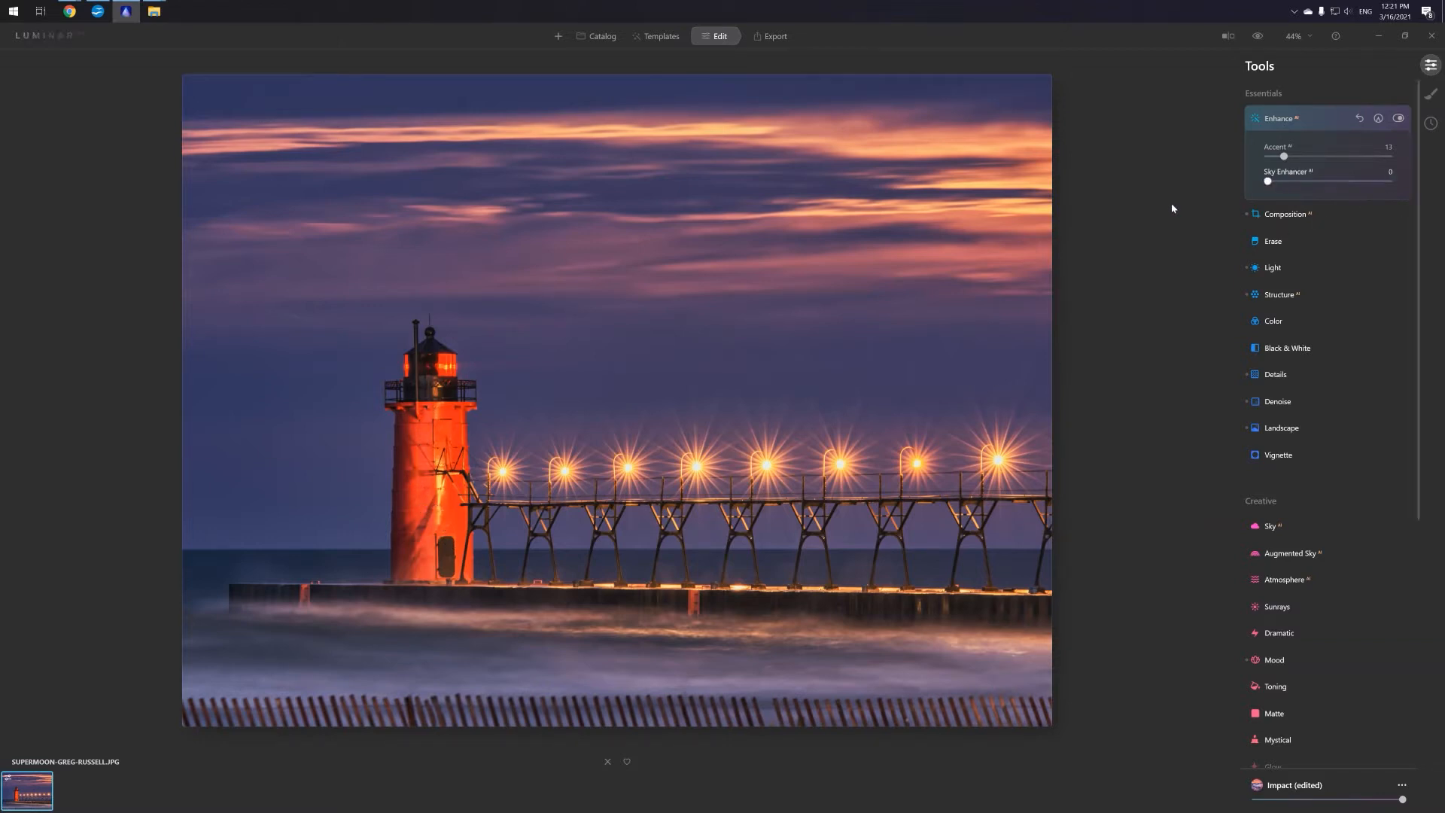
{"action": "key", "text": "ctrl+z"}
{"action": "mouse_move", "coordinate": [1443, 195]}
{"action": "left_mouse_down"}
{"action": "mouse_move", "coordinate": [1096, 213]}
{"action": "mouse_move", "coordinate": [1444, 211]}
{"action": "left_mouse_up"}
{"action": "left_click_drag", "start_coordinate": [1388, 181], "coordinate": [1193, 193]}
{"action": "key", "text": "ctrl+z"}
{"action": "left_click_drag", "start_coordinate": [1388, 181], "coordinate": [1298, 183]}
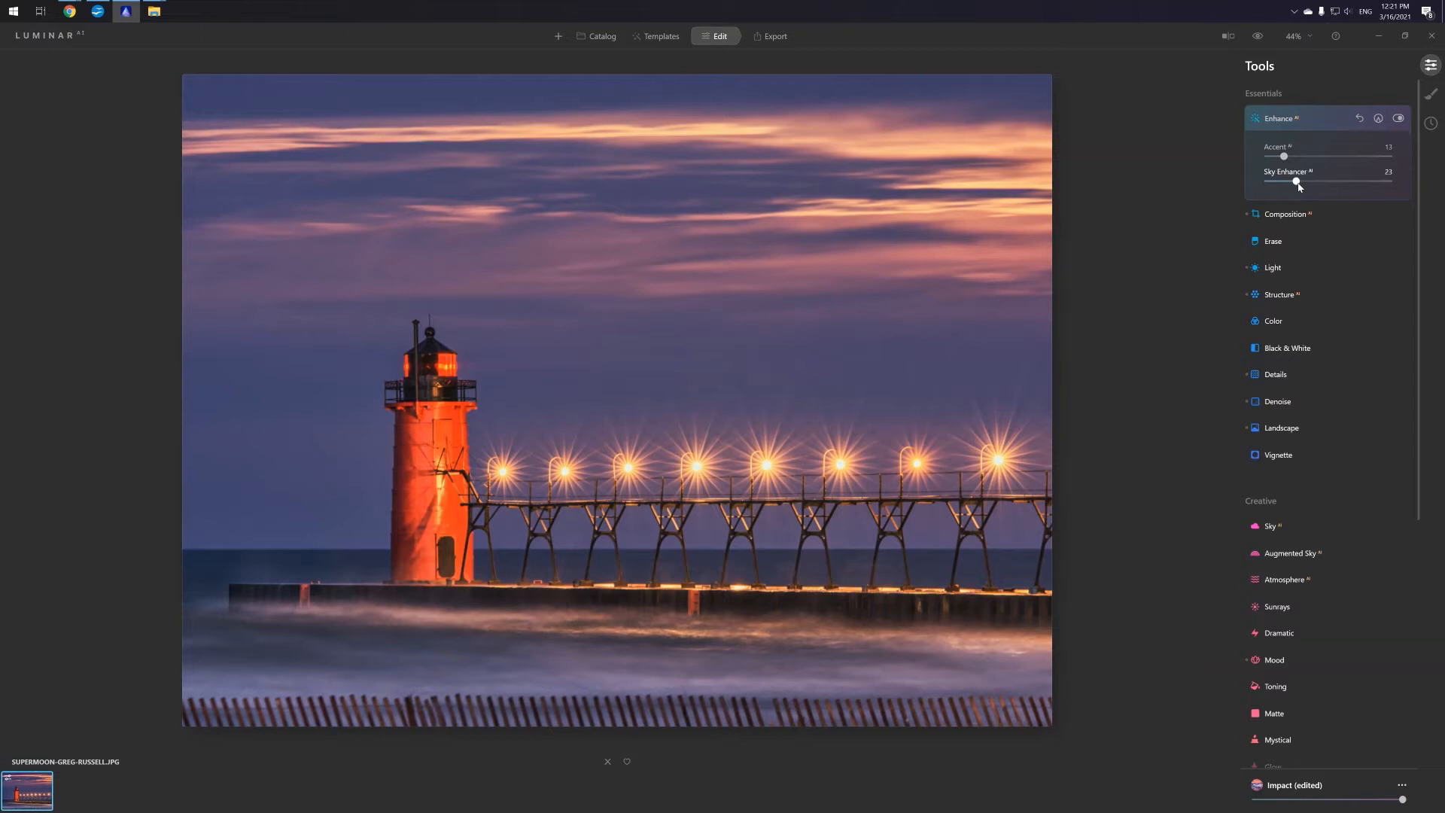
- Switch the Enhance AI adjustments off and on repeatedly to compare the photo before and after, leaving them on
{"action": "left_click", "coordinate": [1398, 119]}
{"action": "left_click", "coordinate": [1398, 119]}
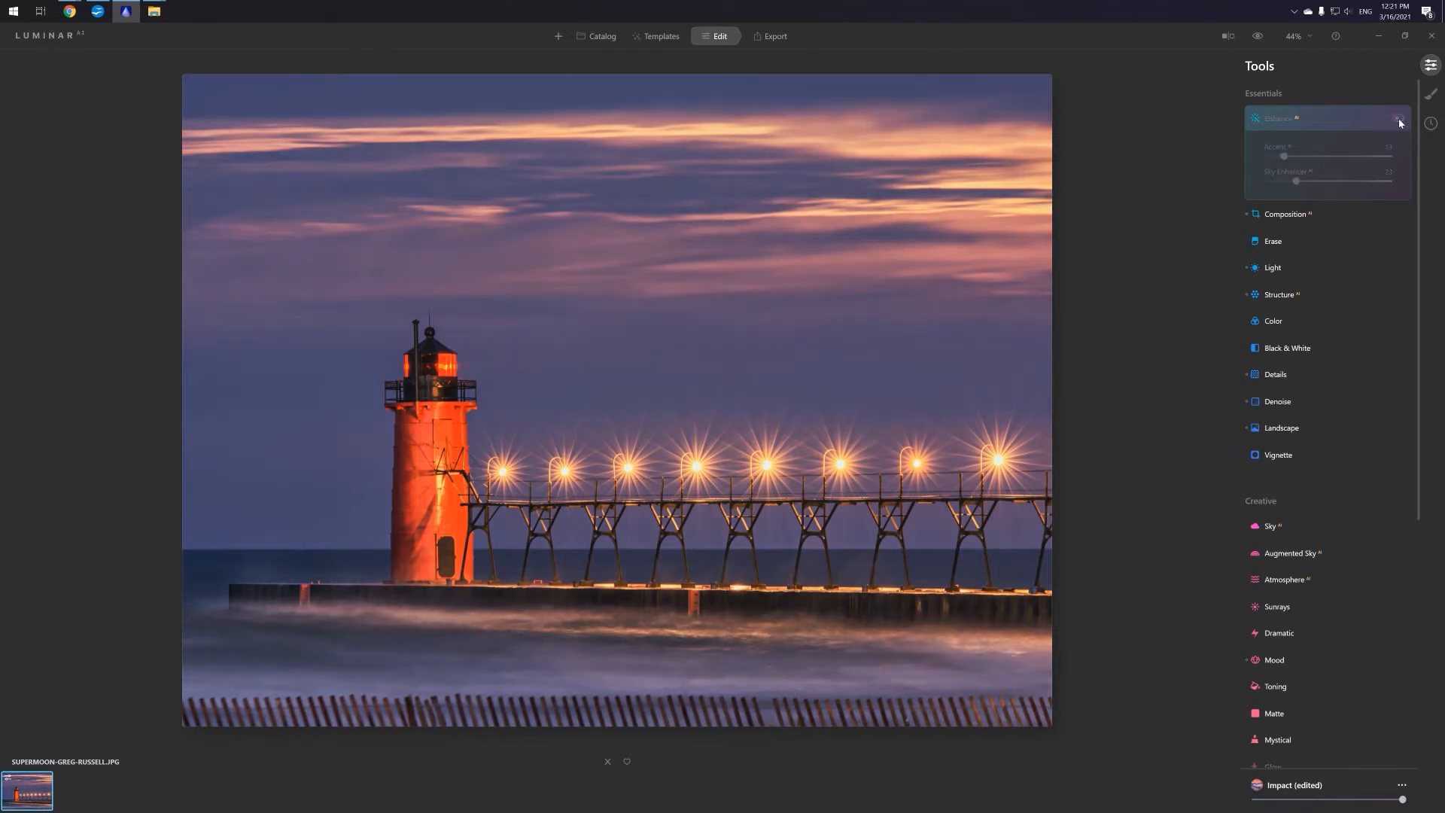
{"action": "left_click", "coordinate": [1398, 119]}
{"action": "left_click", "coordinate": [1398, 118]}
{"action": "left_click", "coordinate": [1398, 119]}
{"action": "left_click", "coordinate": [1398, 119]}
{"action": "left_click", "coordinate": [1398, 119]}
{"action": "left_click", "coordinate": [1399, 119]}
{"action": "left_click", "coordinate": [1399, 120]}
{"action": "left_click", "coordinate": [1399, 120]}
{"action": "left_click", "coordinate": [1399, 120]}
{"action": "left_click", "coordinate": [1399, 120]}
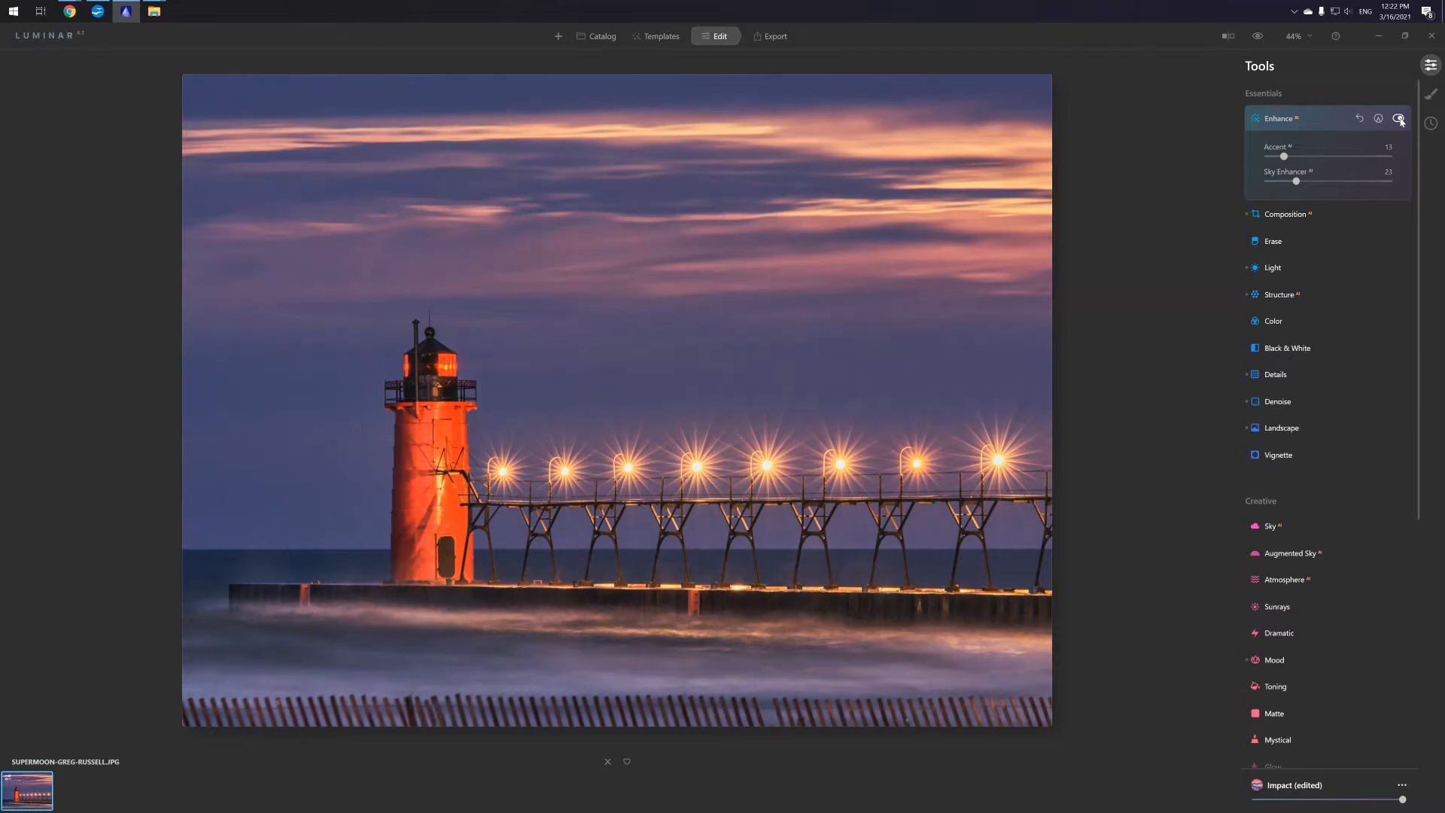
{"action": "left_click", "coordinate": [1399, 120]}
{"action": "left_click", "coordinate": [1399, 120]}
{"action": "left_click", "coordinate": [1399, 119]}
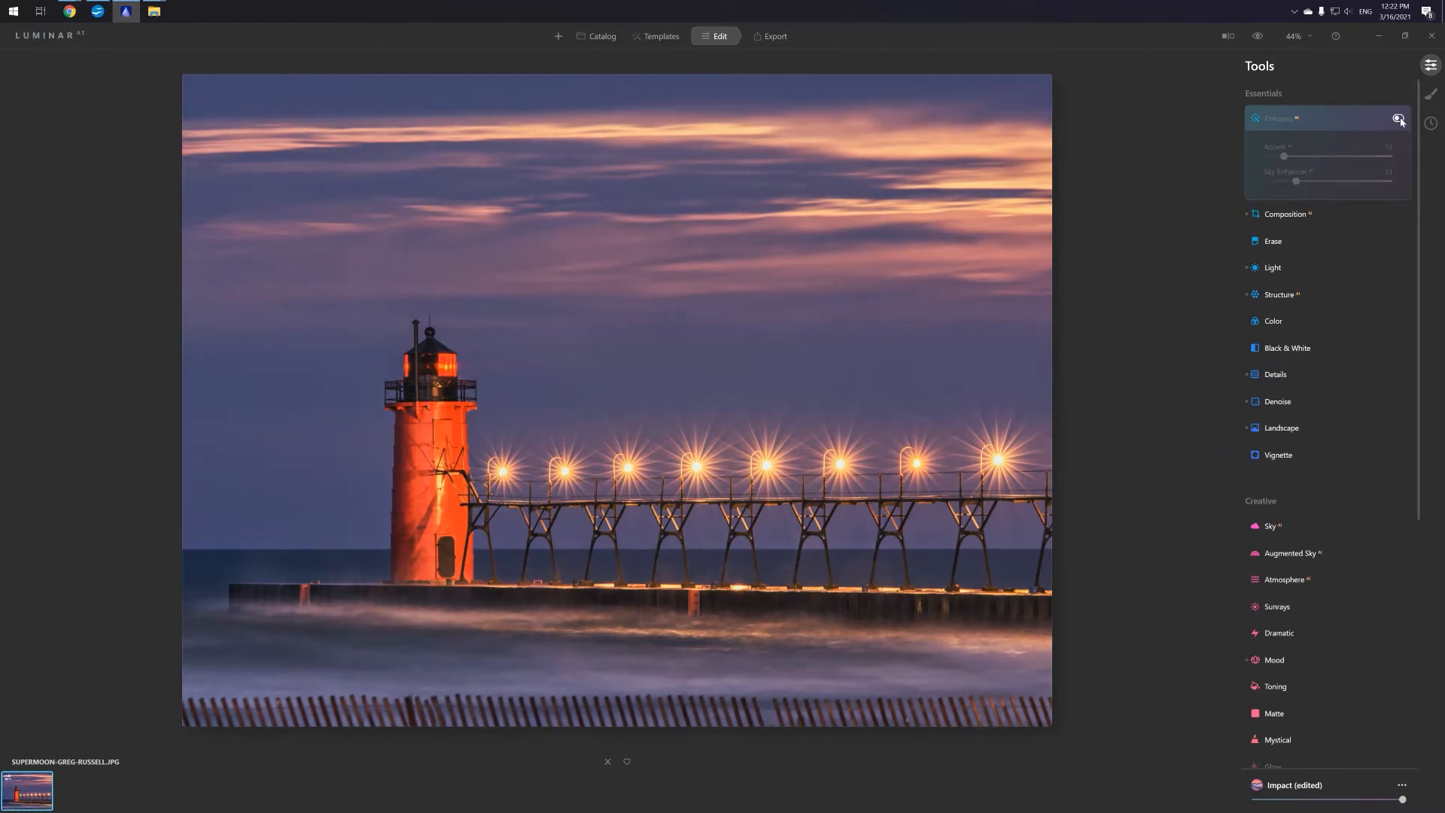
{"action": "left_click", "coordinate": [1399, 119]}
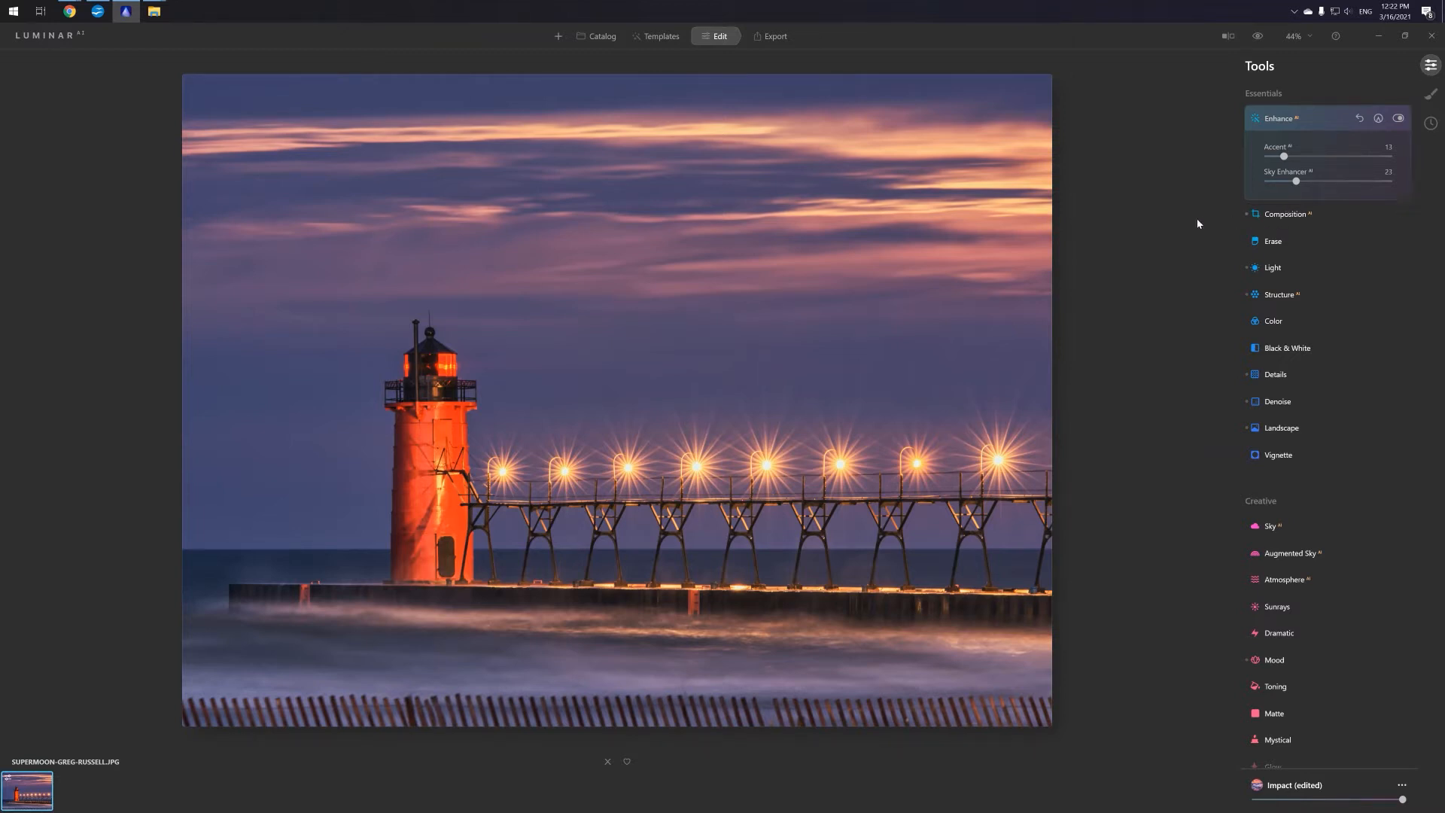
- Reduce the Structure AI Amount to 0
{"action": "left_click", "coordinate": [1278, 294]}
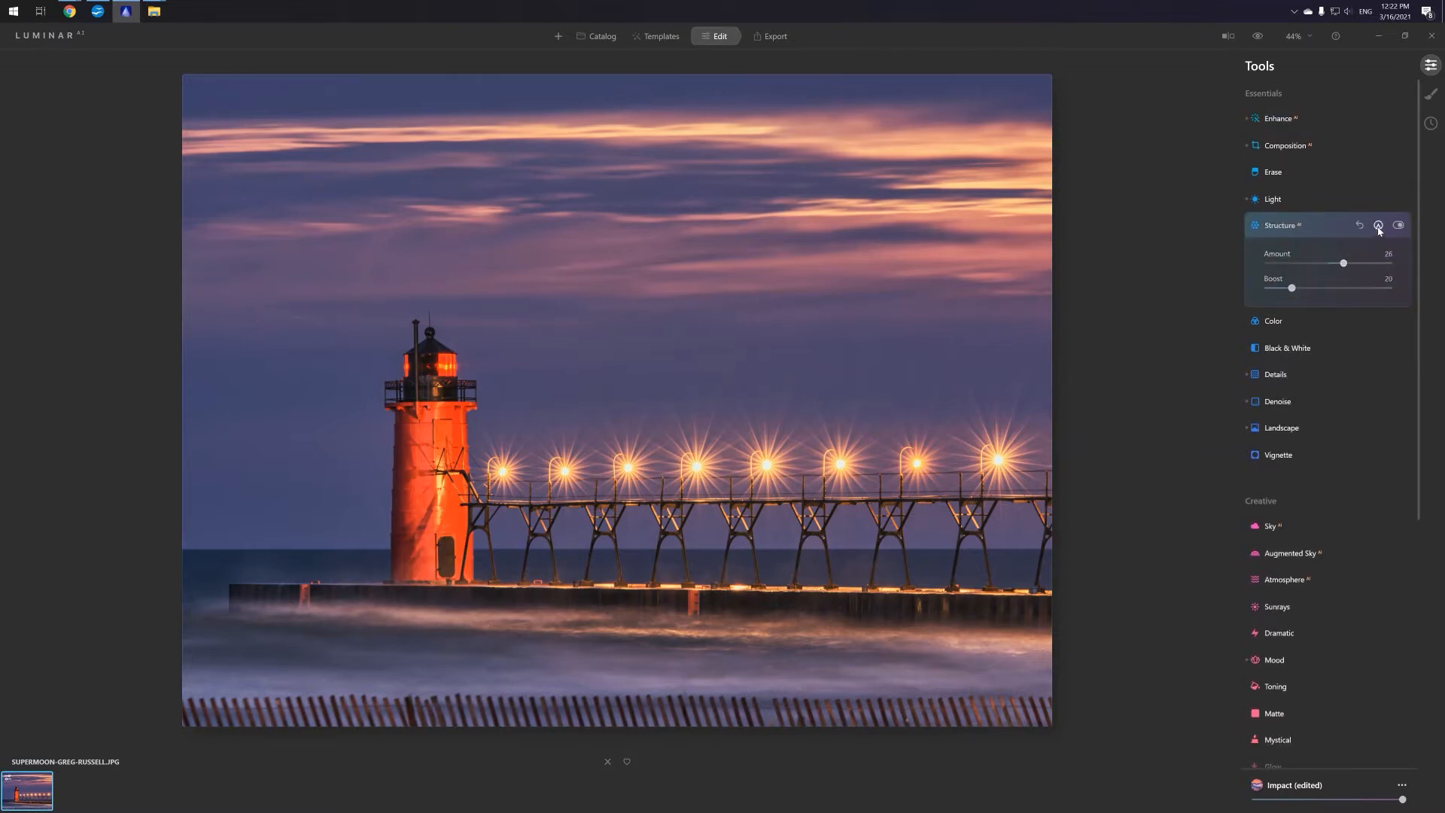
{"action": "left_click", "coordinate": [1283, 232]}
{"action": "left_click", "coordinate": [1300, 232]}
{"action": "mouse_move", "coordinate": [1344, 264]}
{"action": "left_mouse_down"}
{"action": "mouse_move", "coordinate": [1271, 268]}
{"action": "mouse_move", "coordinate": [1386, 269]}
{"action": "mouse_move", "coordinate": [1282, 269]}
{"action": "mouse_move", "coordinate": [1342, 272]}
{"action": "mouse_move", "coordinate": [1330, 271]}
{"action": "left_mouse_up"}
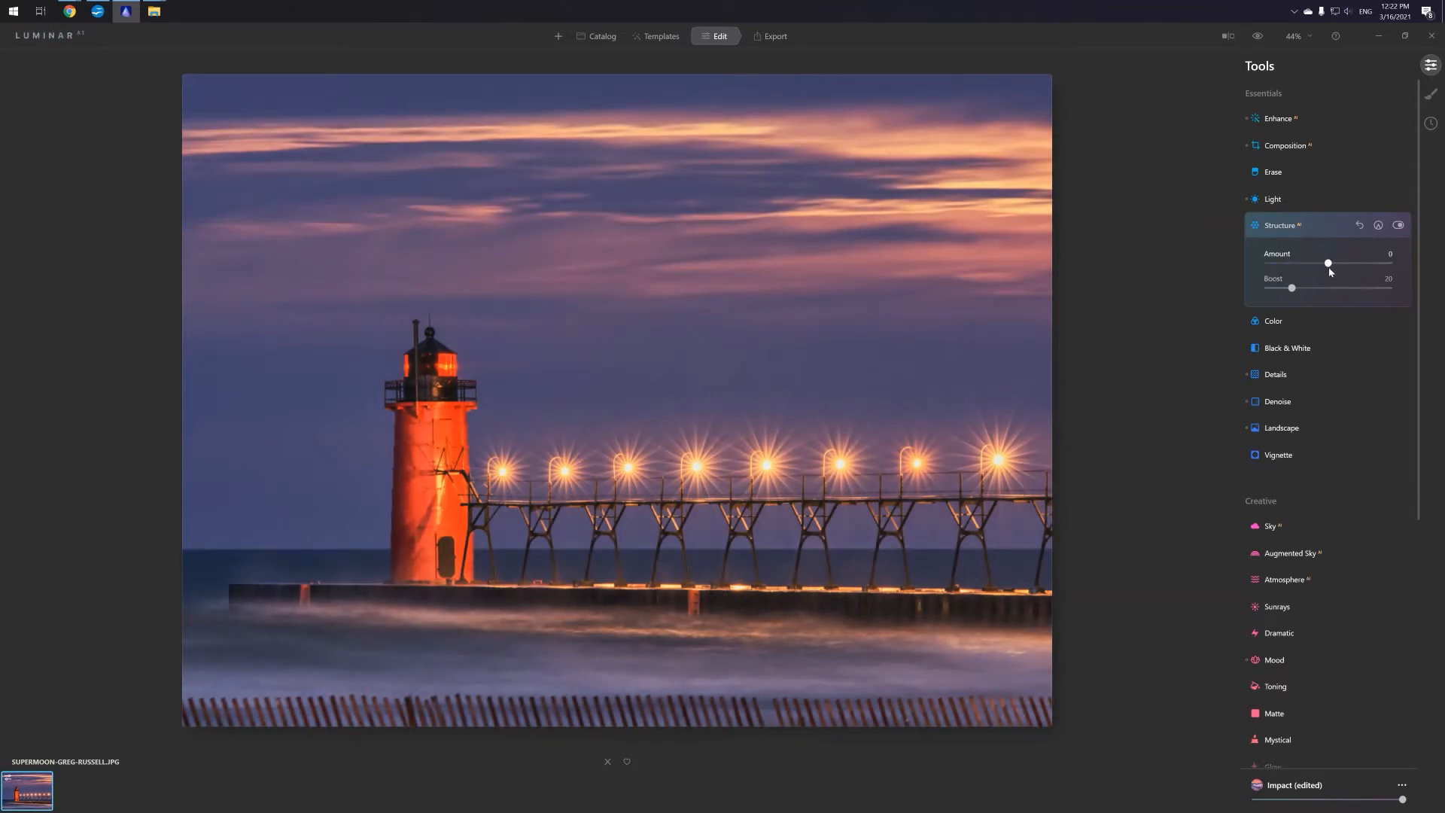
{"action": "left_click_drag", "start_coordinate": [1330, 271], "coordinate": [1339, 271]}
{"action": "left_click_drag", "start_coordinate": [1338, 270], "coordinate": [1260, 299]}
- Compare the photo's detail with Structure AI Boost near 100 and at 0, and leave Boost at 0
{"action": "left_click_drag", "start_coordinate": [1350, 301], "coordinate": [1386, 287]}
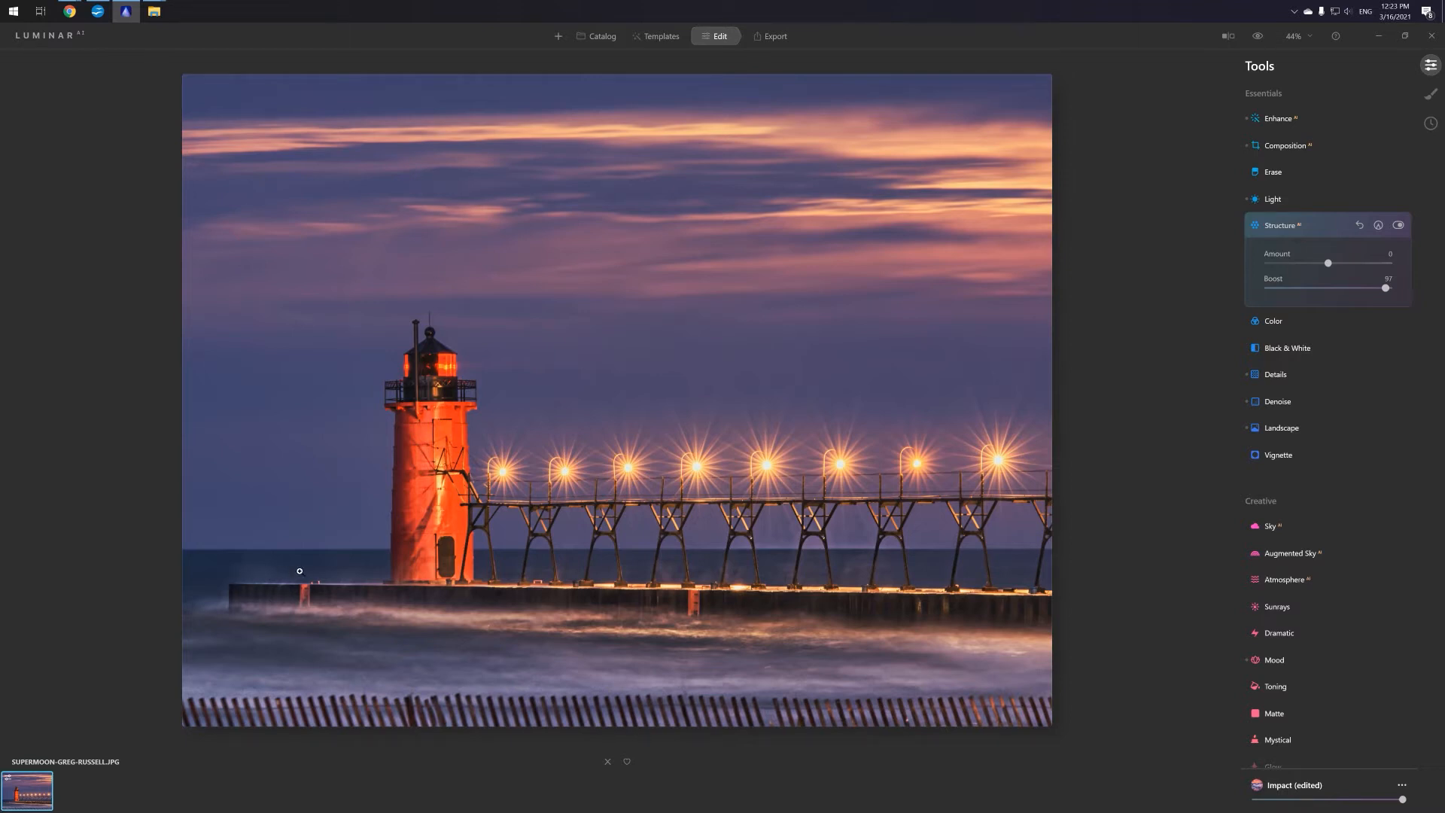
{"action": "left_click_drag", "start_coordinate": [1384, 288], "coordinate": [1225, 299]}
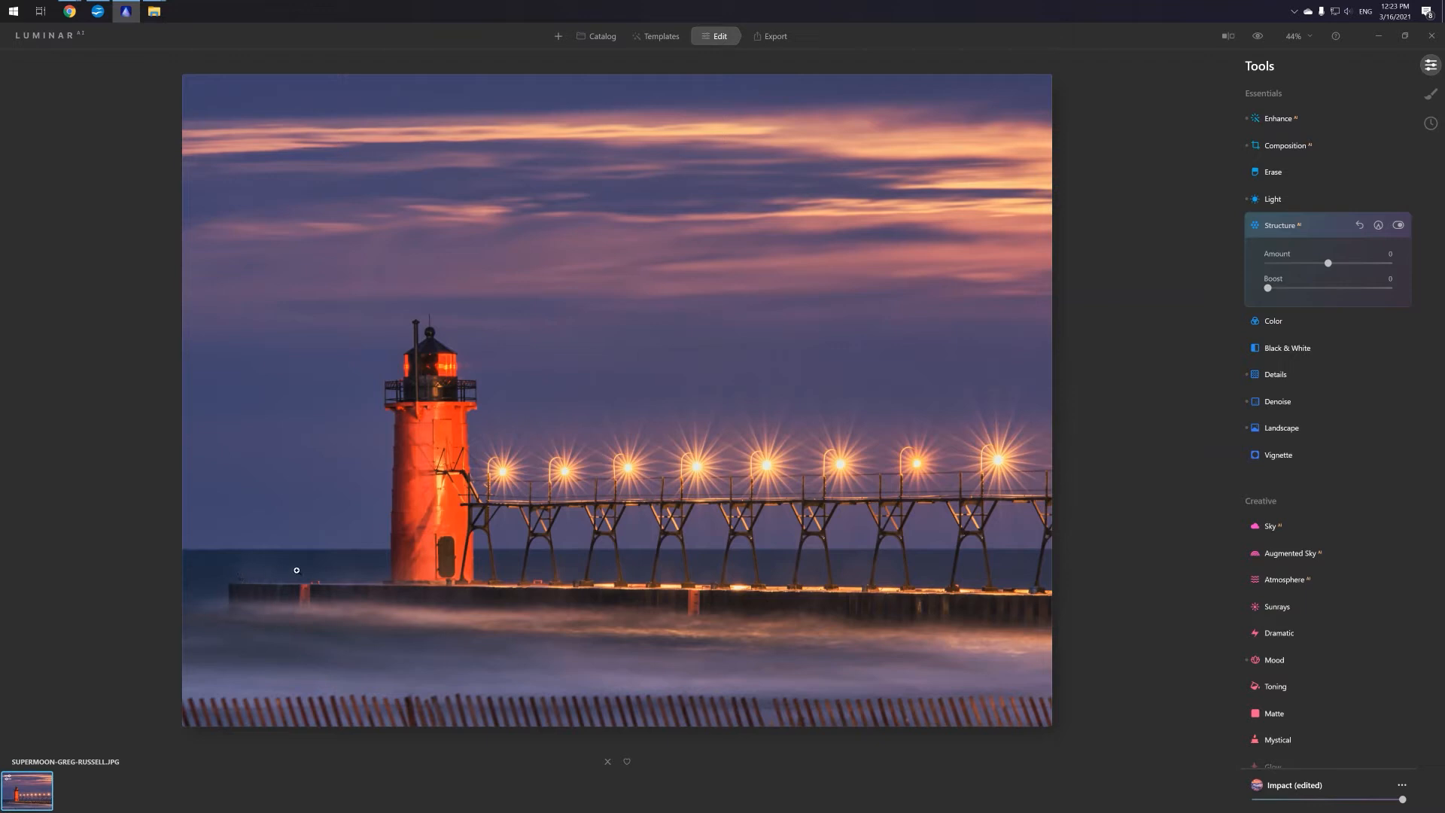
{"action": "left_click_drag", "start_coordinate": [1268, 287], "coordinate": [1389, 287]}
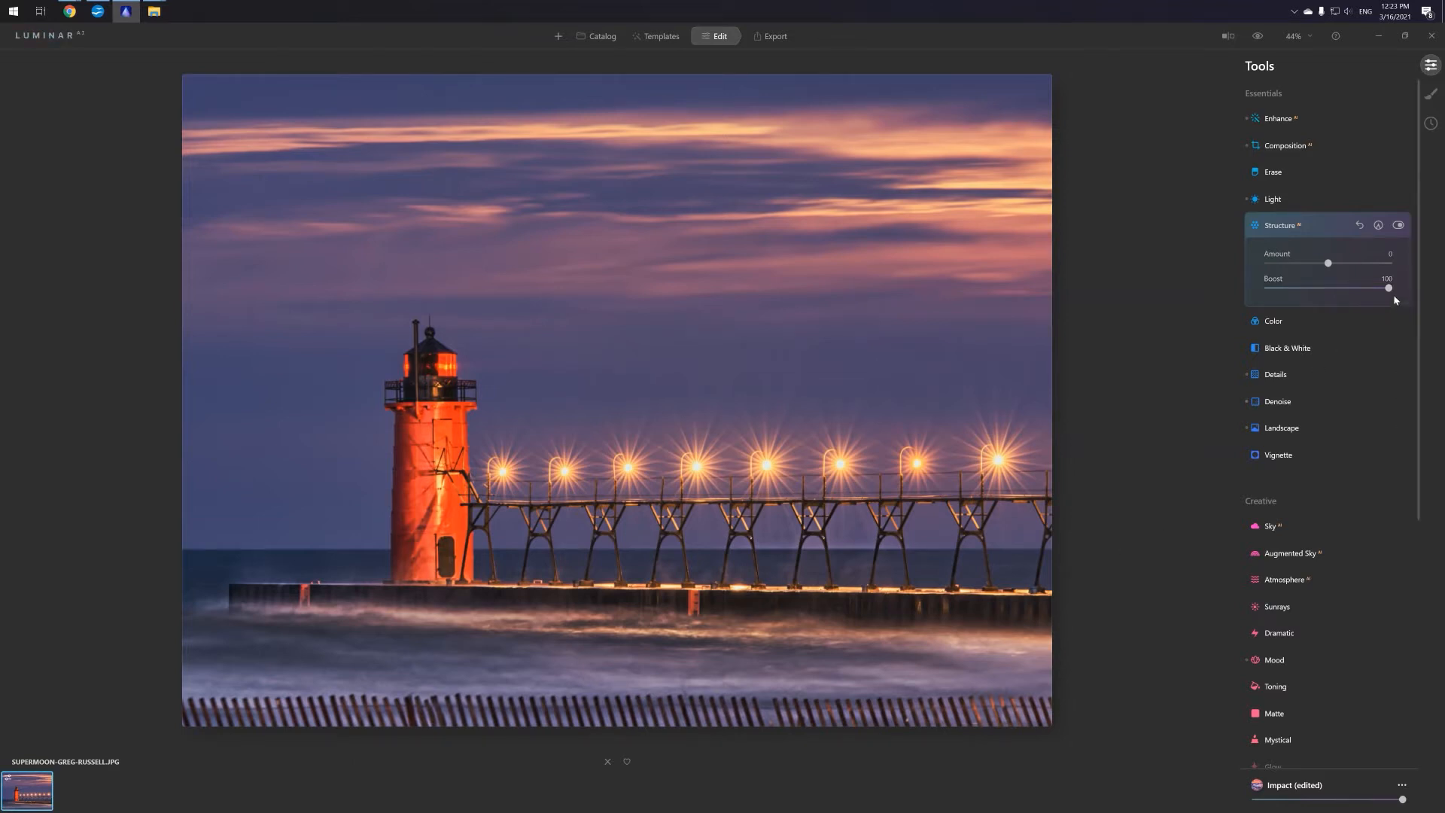
{"action": "left_click_drag", "start_coordinate": [1389, 288], "coordinate": [1158, 271]}
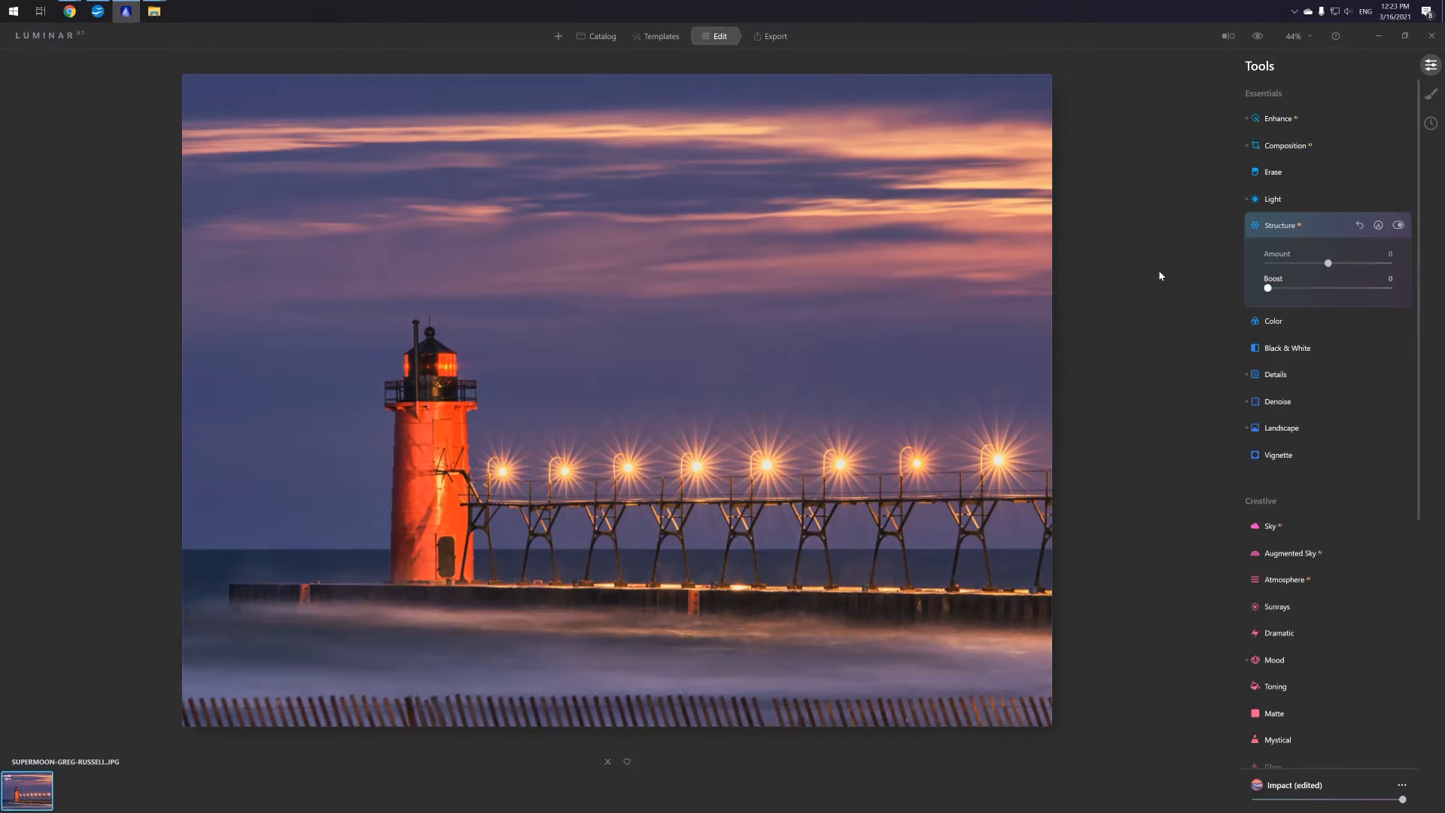
- Raise Structure AI Boost to 100, compare the change by undoing and redoing it, and leave it undone
{"action": "left_click_drag", "start_coordinate": [1267, 287], "coordinate": [1389, 288]}
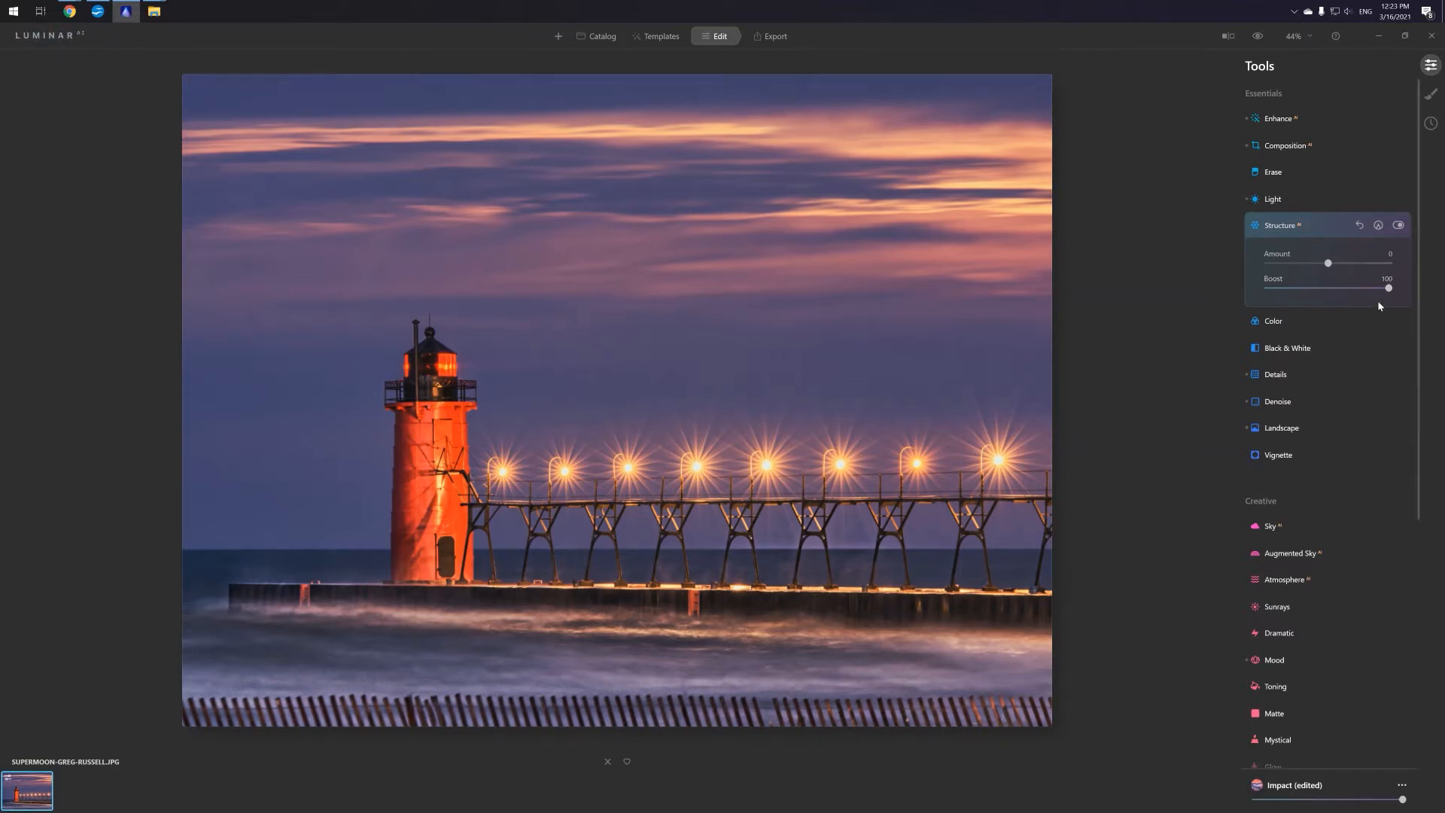
{"action": "mouse_move", "coordinate": [1390, 290]}
{"action": "left_mouse_down"}
{"action": "mouse_move", "coordinate": [1268, 291]}
{"action": "mouse_move", "coordinate": [1392, 289]}
{"action": "left_mouse_up"}
{"action": "key", "text": "ctrl+z"}
{"action": "key", "text": "ctrl+y"}
{"action": "key", "text": "ctrl+z"}
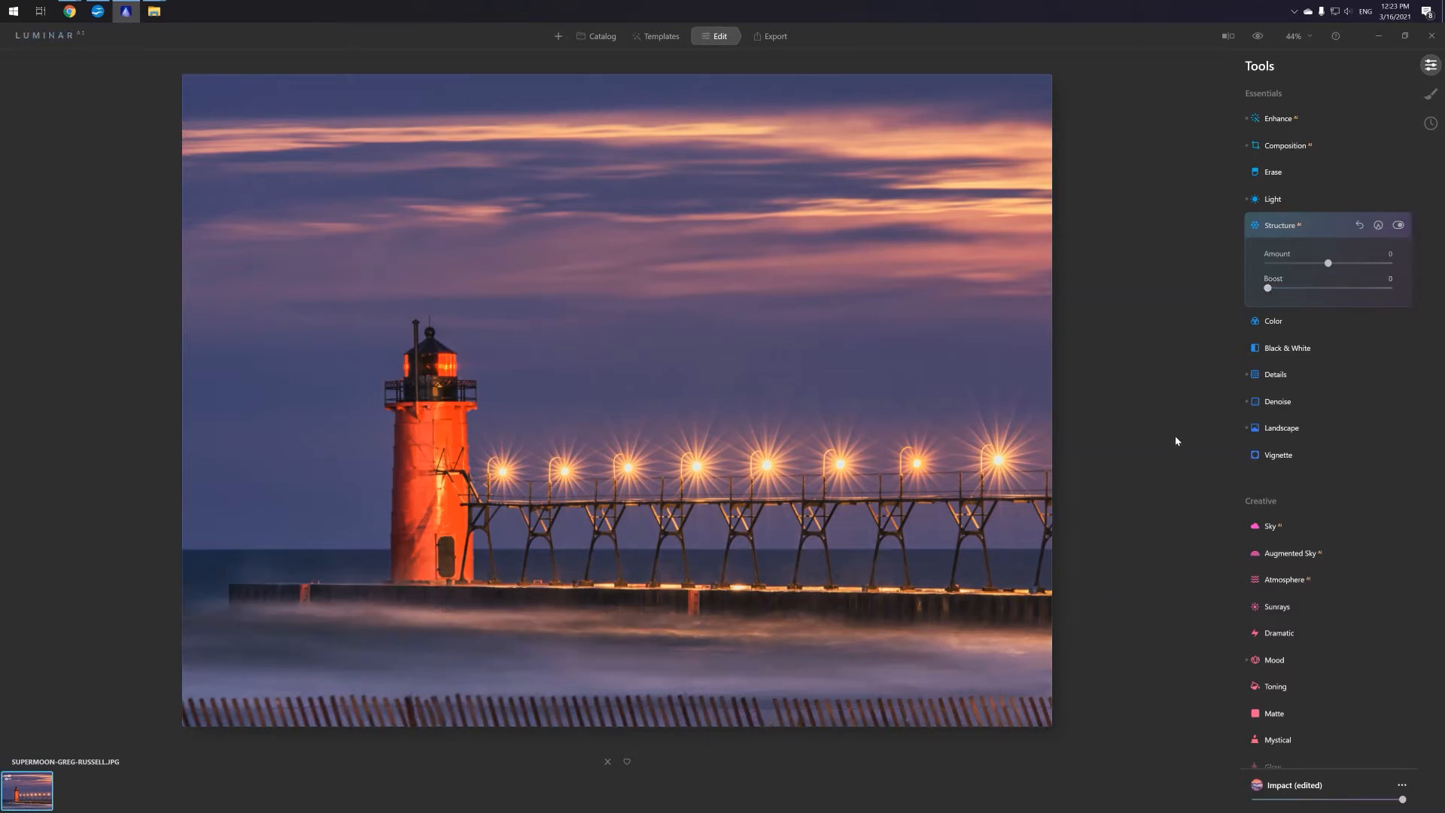
- Replace the photo's sky with Sky AI, using the first blue sky with low clouds from All Skies
{"action": "key", "text": "ctrl+minus"}
{"action": "key", "text": "ctrl+plus"}
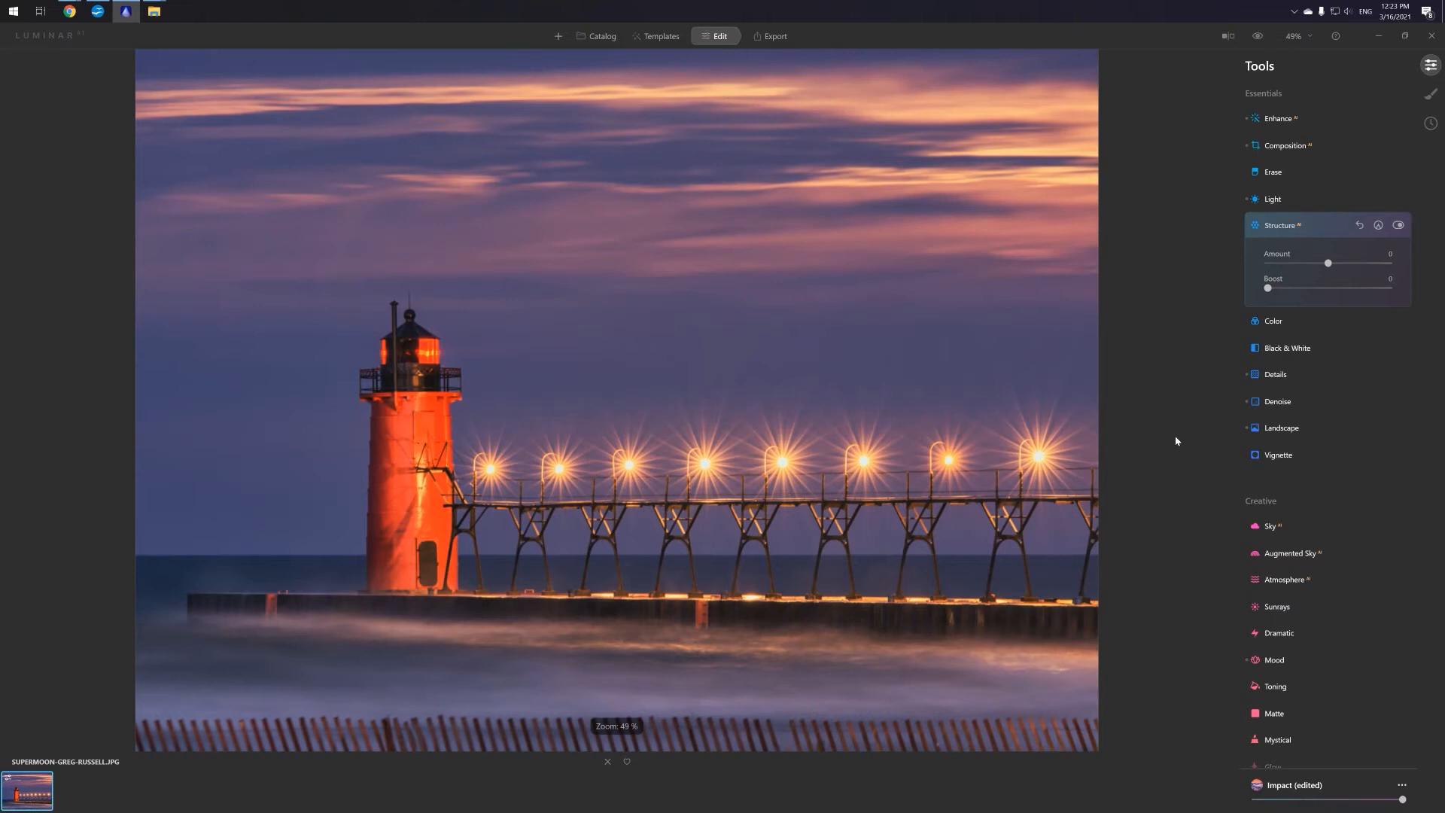
{"action": "left_click", "coordinate": [1257, 529]}
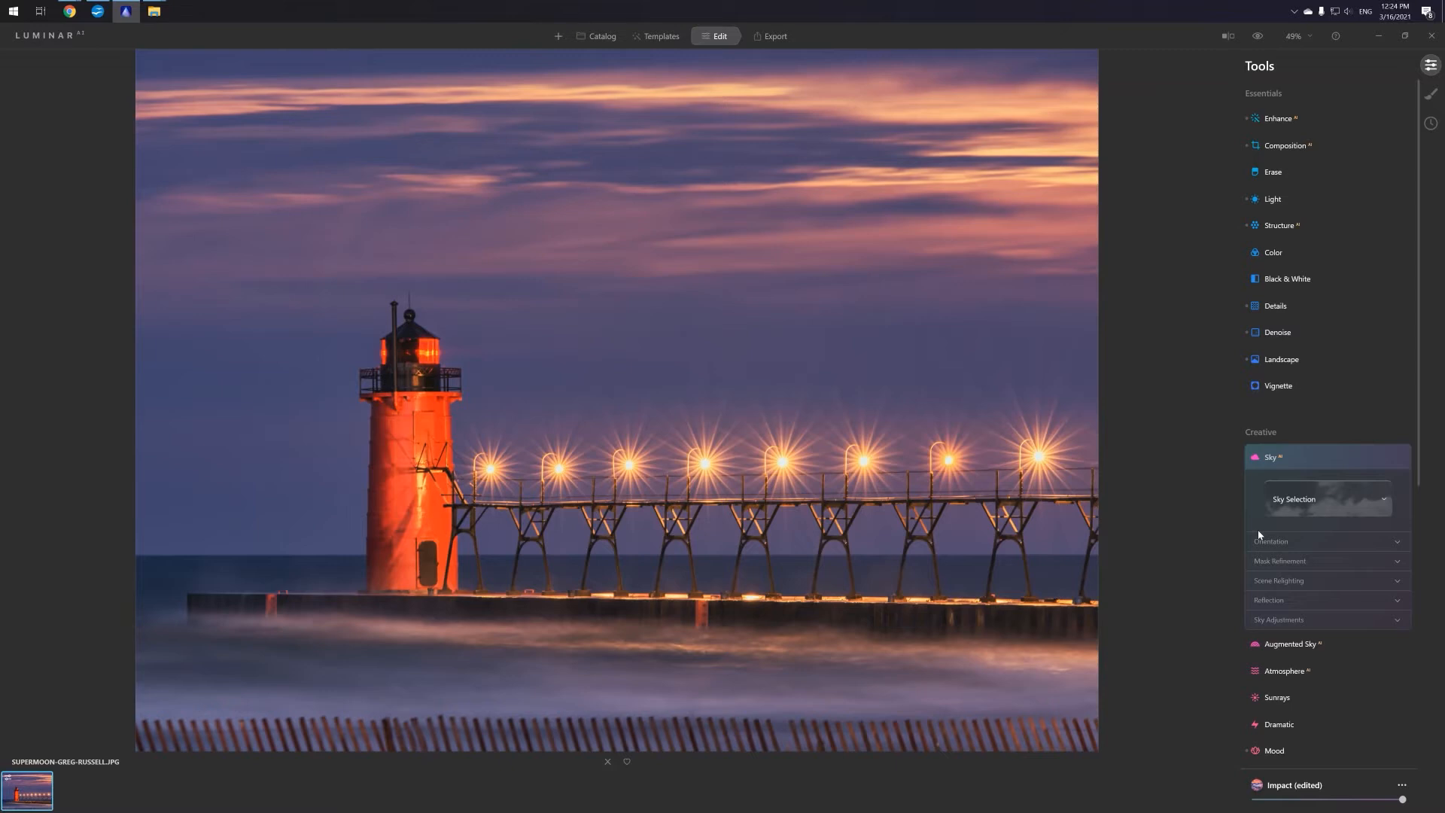
{"action": "left_click", "coordinate": [1294, 505]}
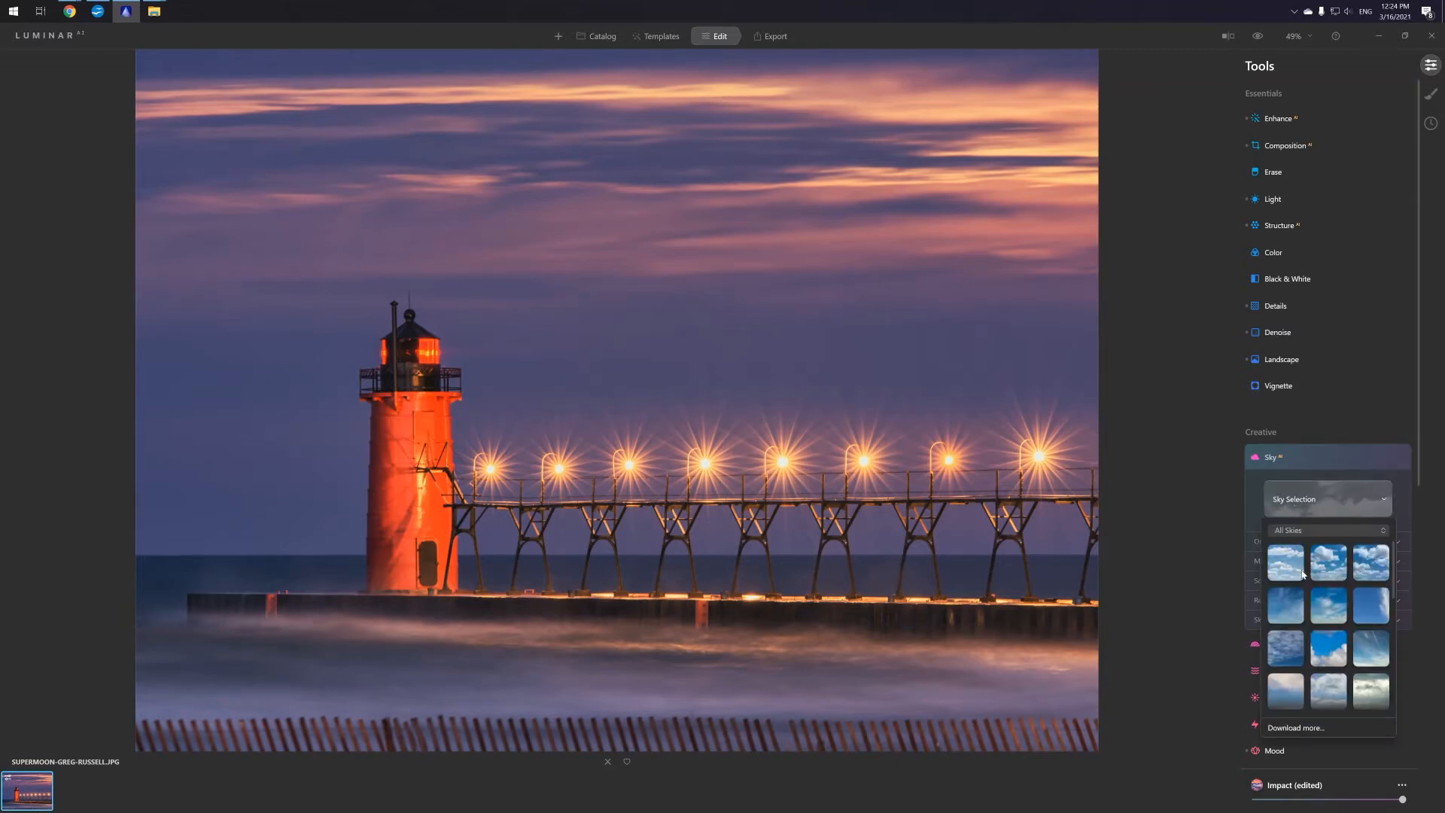
{"action": "left_click", "coordinate": [1303, 547]}
{"action": "left_click", "coordinate": [1311, 509]}
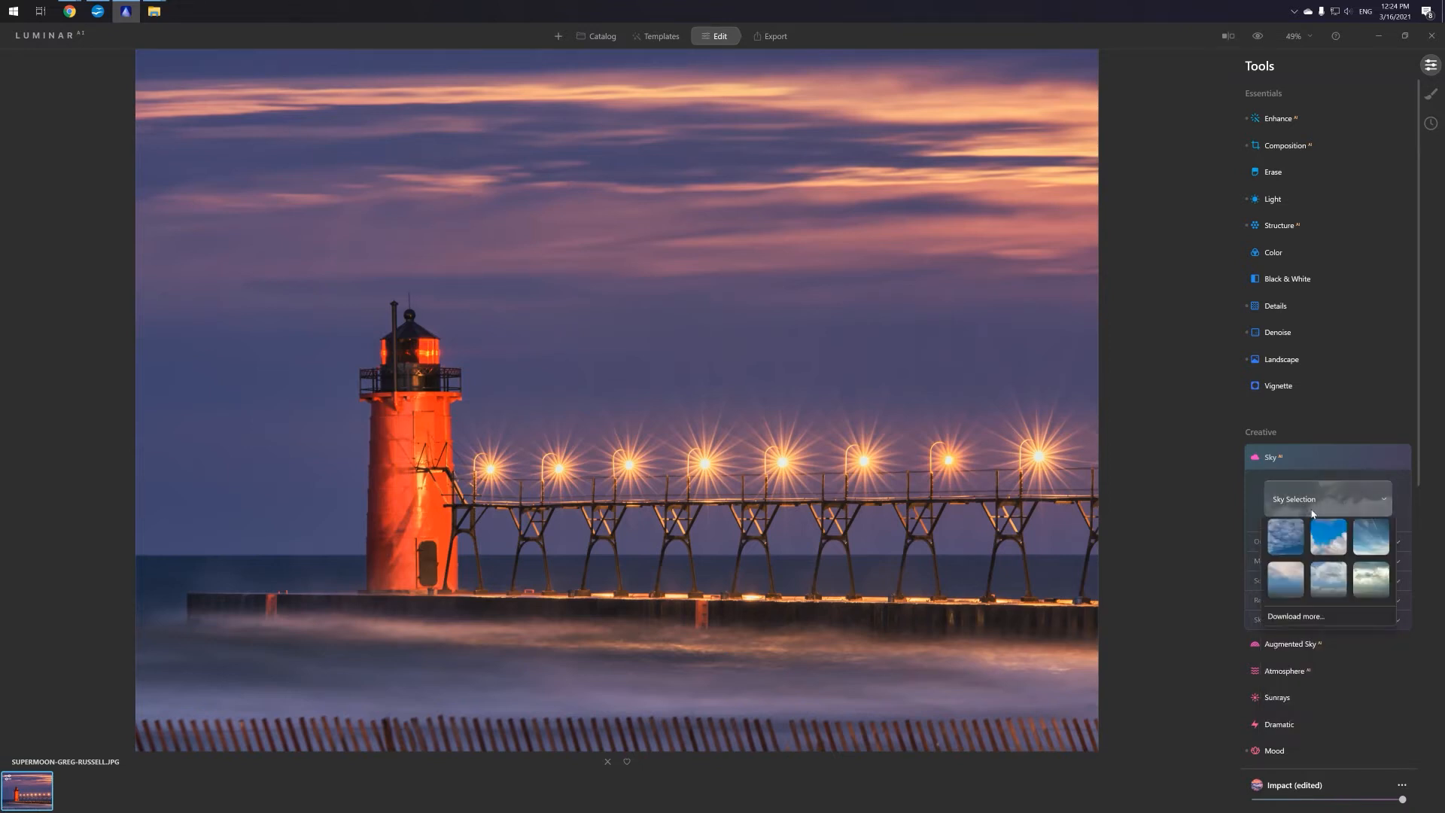
{"action": "left_click", "coordinate": [1291, 553]}
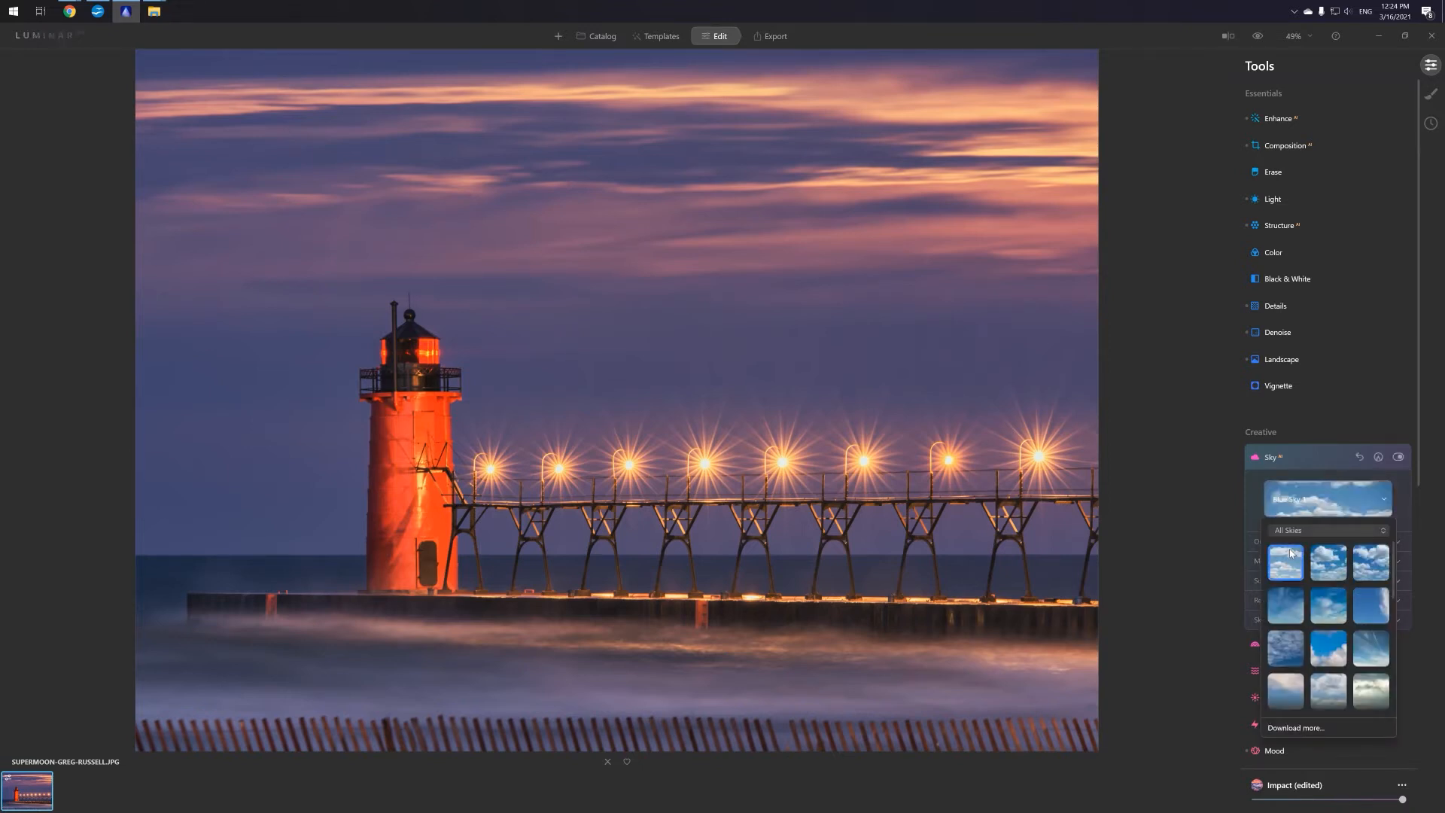
- Try a clear blue sky, Bright Blue Sky 1 and a golden-cloud Dramatic Sunset sky on the photo
{"action": "left_click", "coordinate": [1371, 607]}
{"action": "left_click", "coordinate": [1369, 644]}
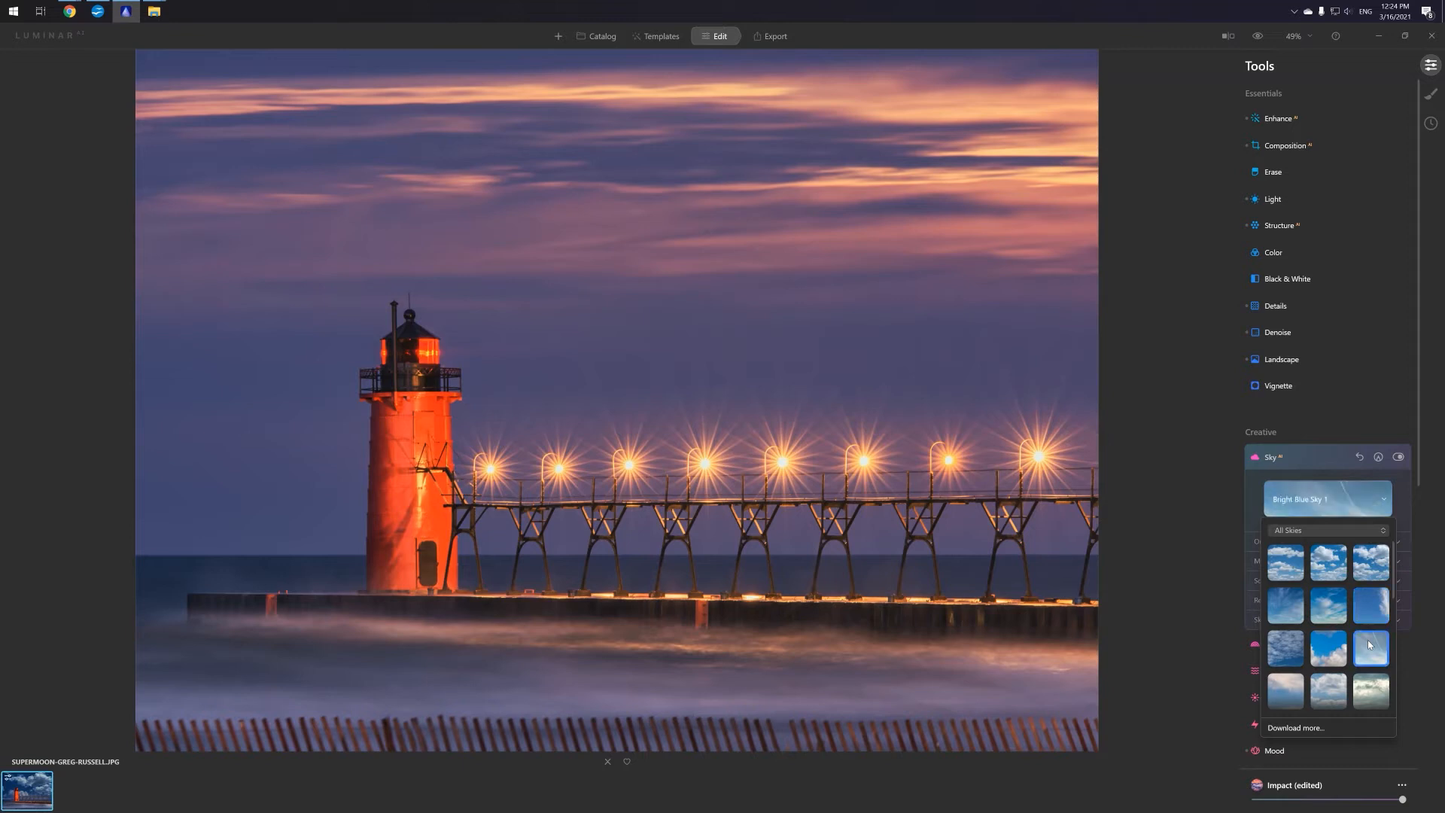
{"action": "scroll", "coordinate": [1351, 666], "scroll_direction": "down", "scroll_amount": 5}
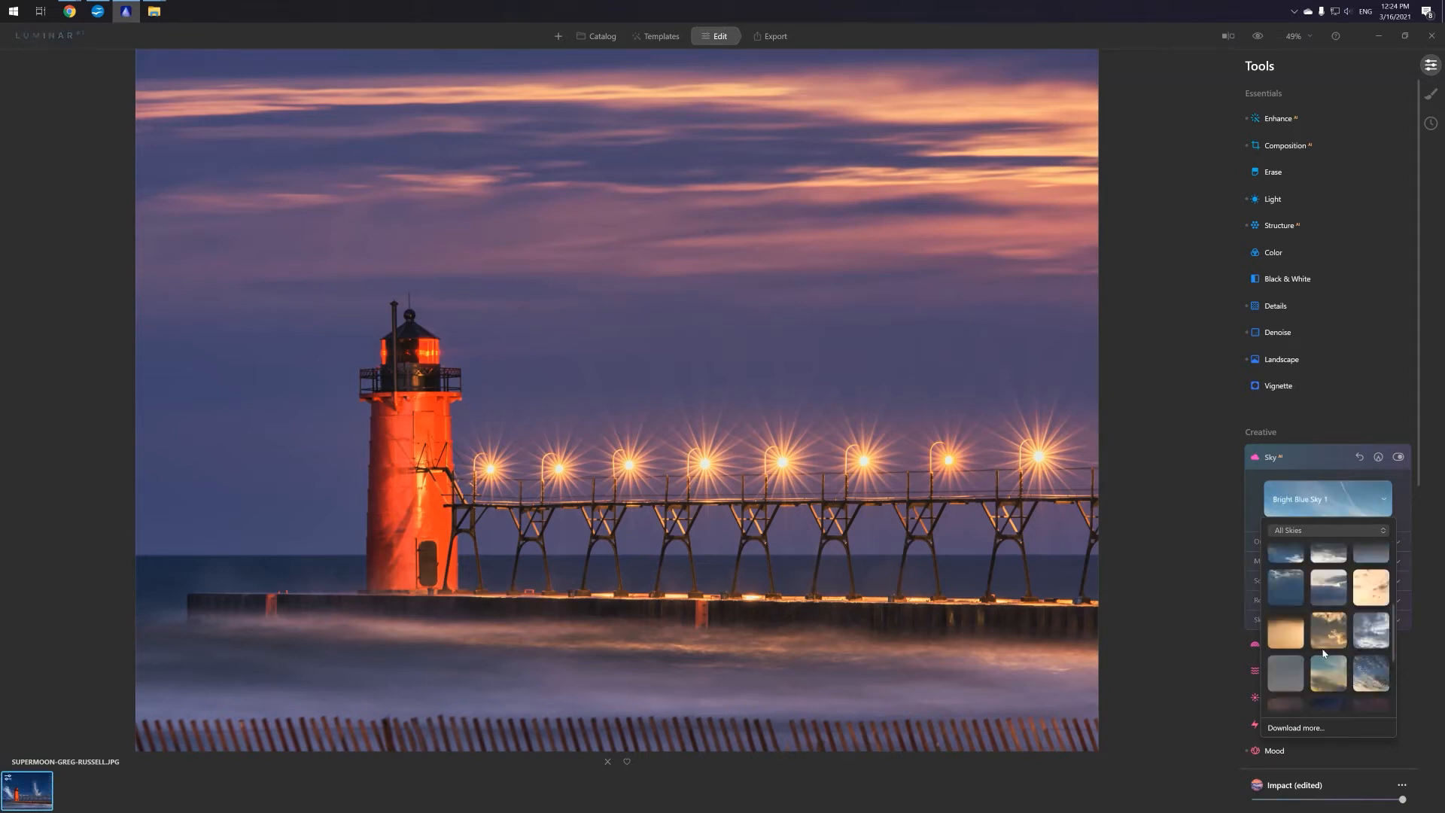
{"action": "left_click", "coordinate": [1328, 643]}
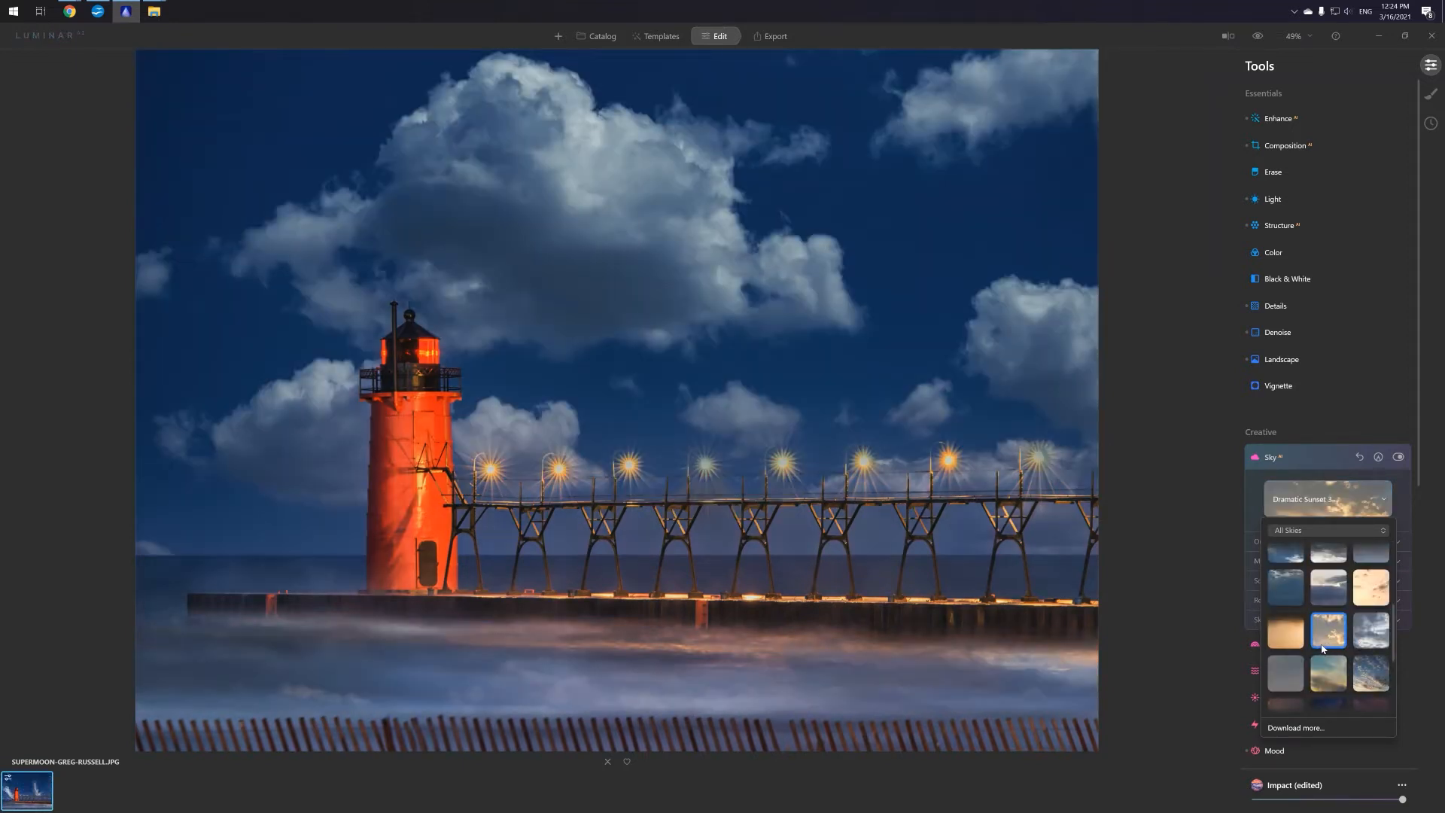
- Try the Blue Sky 4, 5 and 6 skies and the brighter cloudy skies listed after them
{"action": "scroll", "coordinate": [1280, 604], "scroll_direction": "up", "scroll_amount": 5}
{"action": "left_click", "coordinate": [1279, 599]}
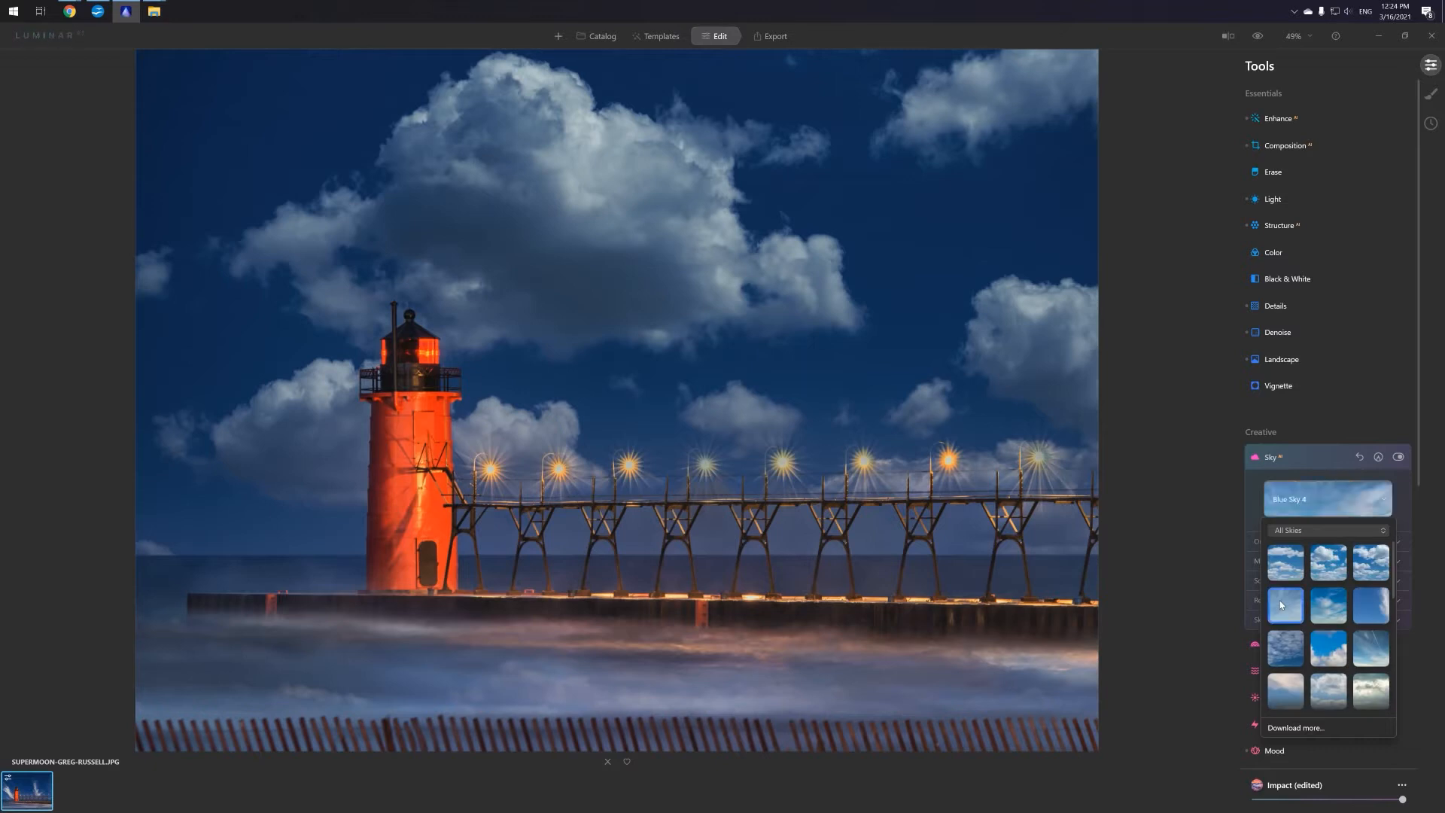
{"action": "left_click", "coordinate": [1328, 606]}
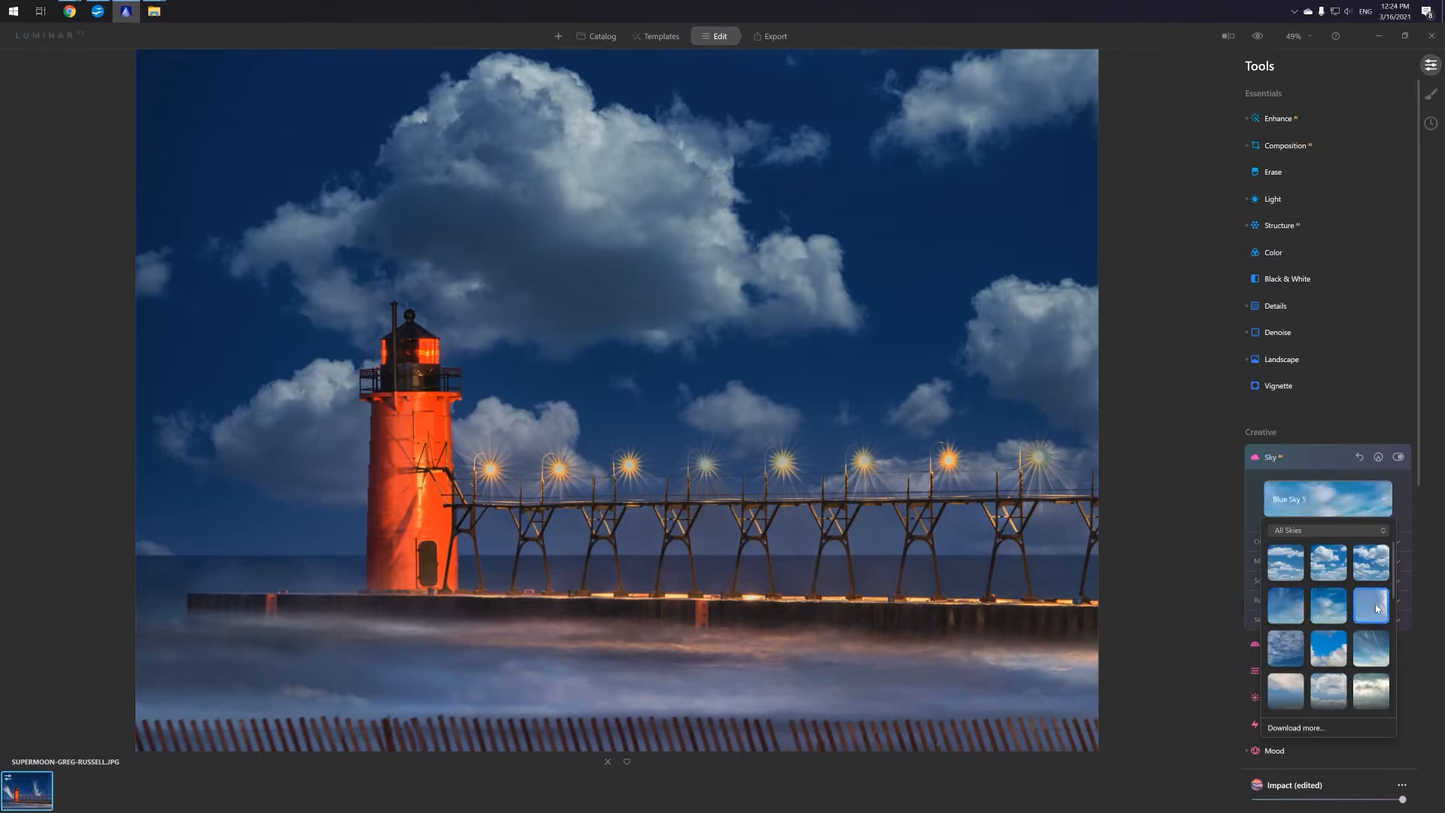
{"action": "left_click", "coordinate": [1375, 604]}
{"action": "scroll", "coordinate": [1367, 595], "scroll_direction": "down", "scroll_amount": 1}
{"action": "left_click", "coordinate": [1288, 623]}
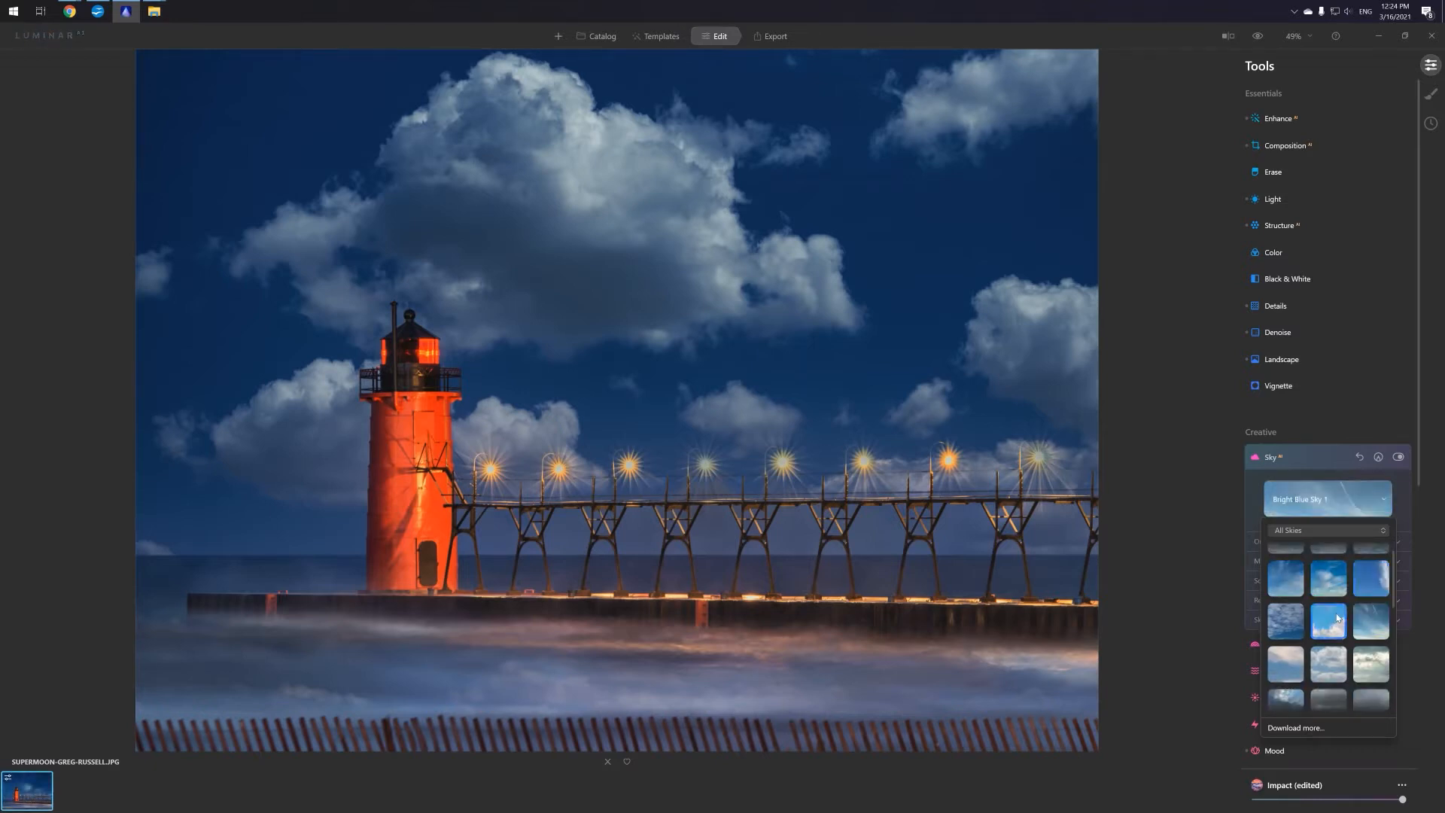
{"action": "left_click", "coordinate": [1285, 664]}
{"action": "left_click", "coordinate": [1328, 663]}
{"action": "left_click", "coordinate": [1372, 663]}
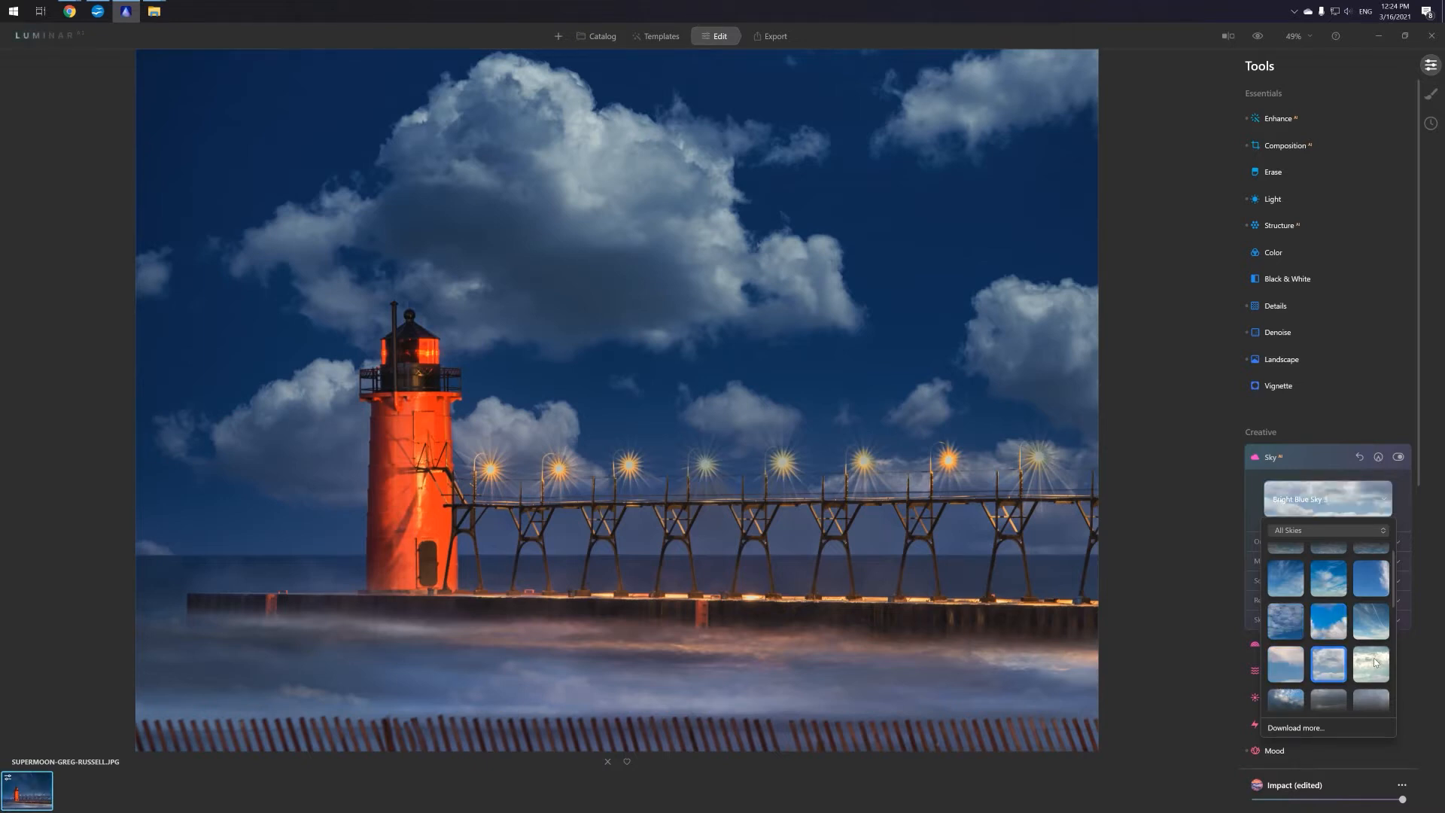
- Switch between Dramatic Sky 4 and the neighbouring Dramatic Sky preset to compare them on the photo
{"action": "scroll", "coordinate": [1375, 662], "scroll_direction": "down", "scroll_amount": 1}
{"action": "left_click", "coordinate": [1374, 660]}
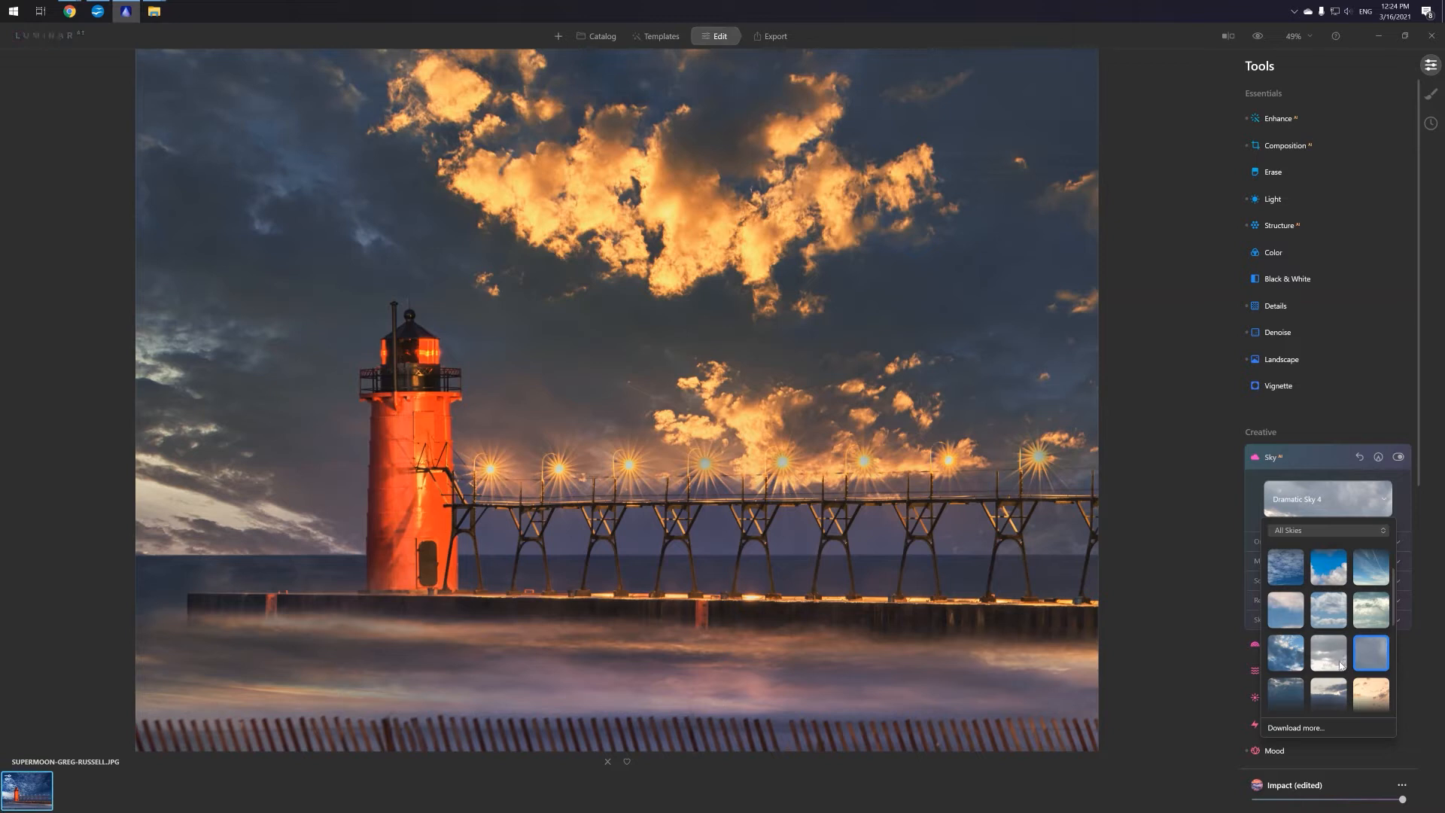
{"action": "left_click", "coordinate": [1340, 666]}
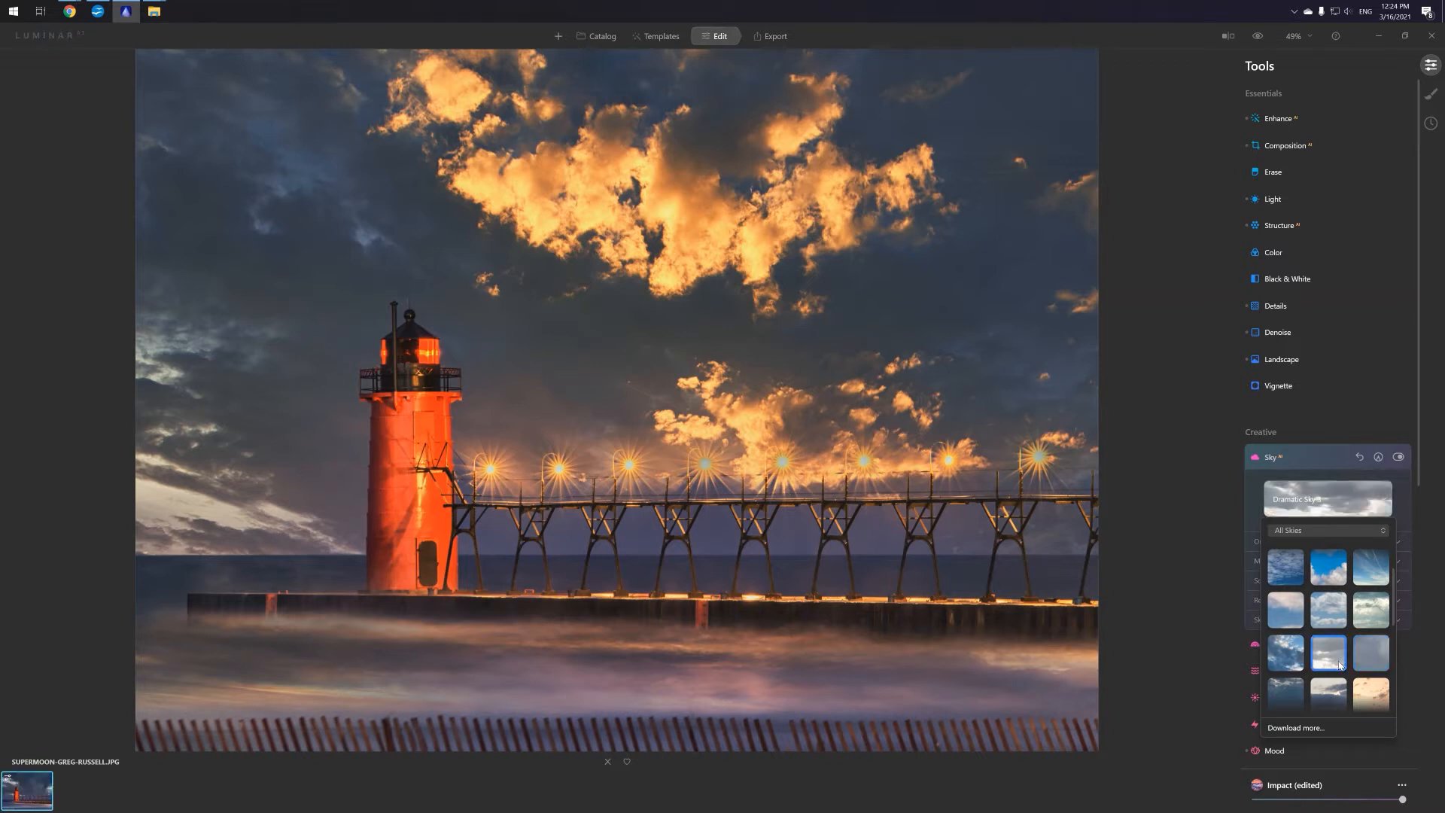
{"action": "left_click", "coordinate": [1374, 659]}
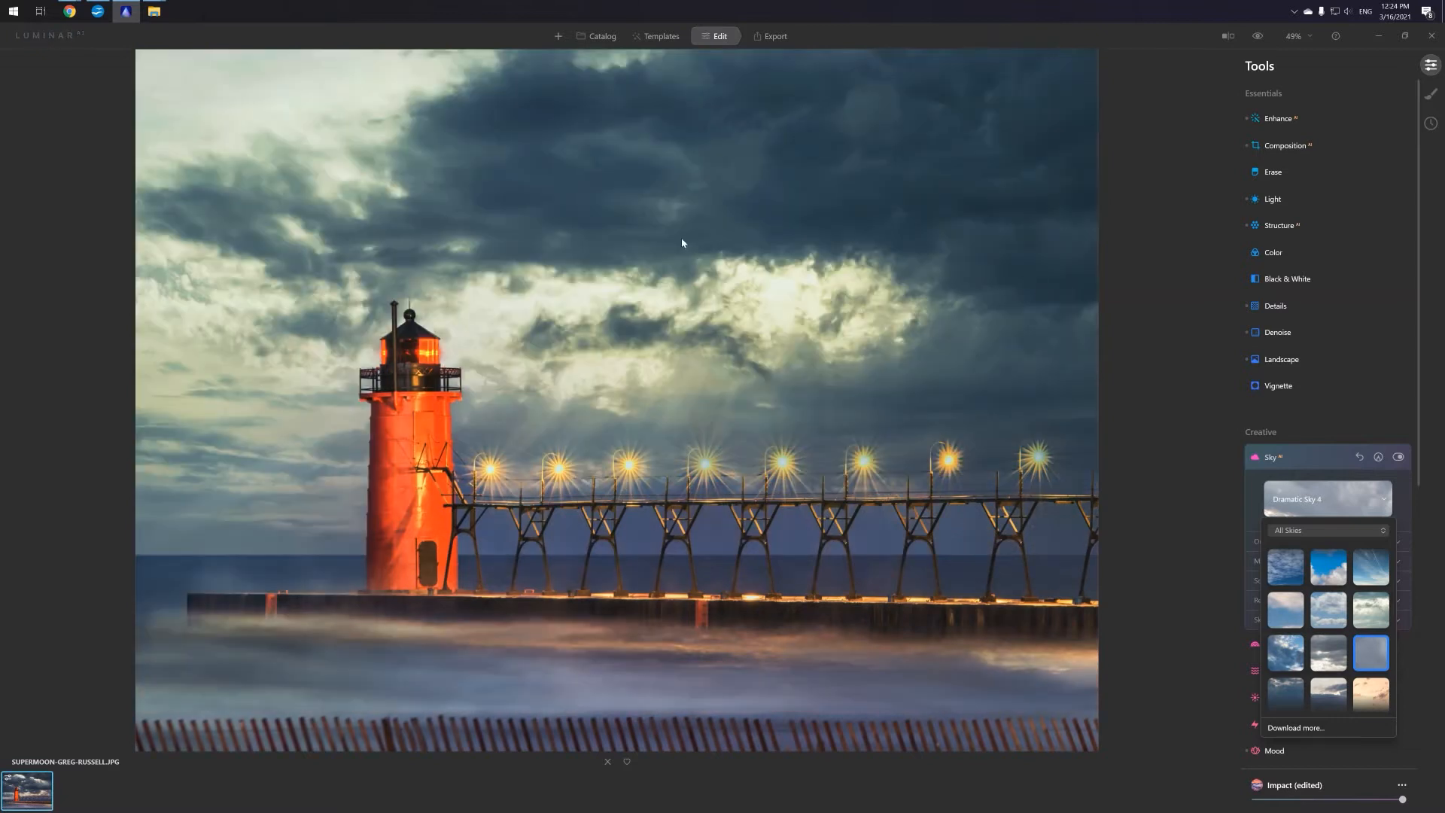
{"action": "left_click", "coordinate": [1346, 654]}
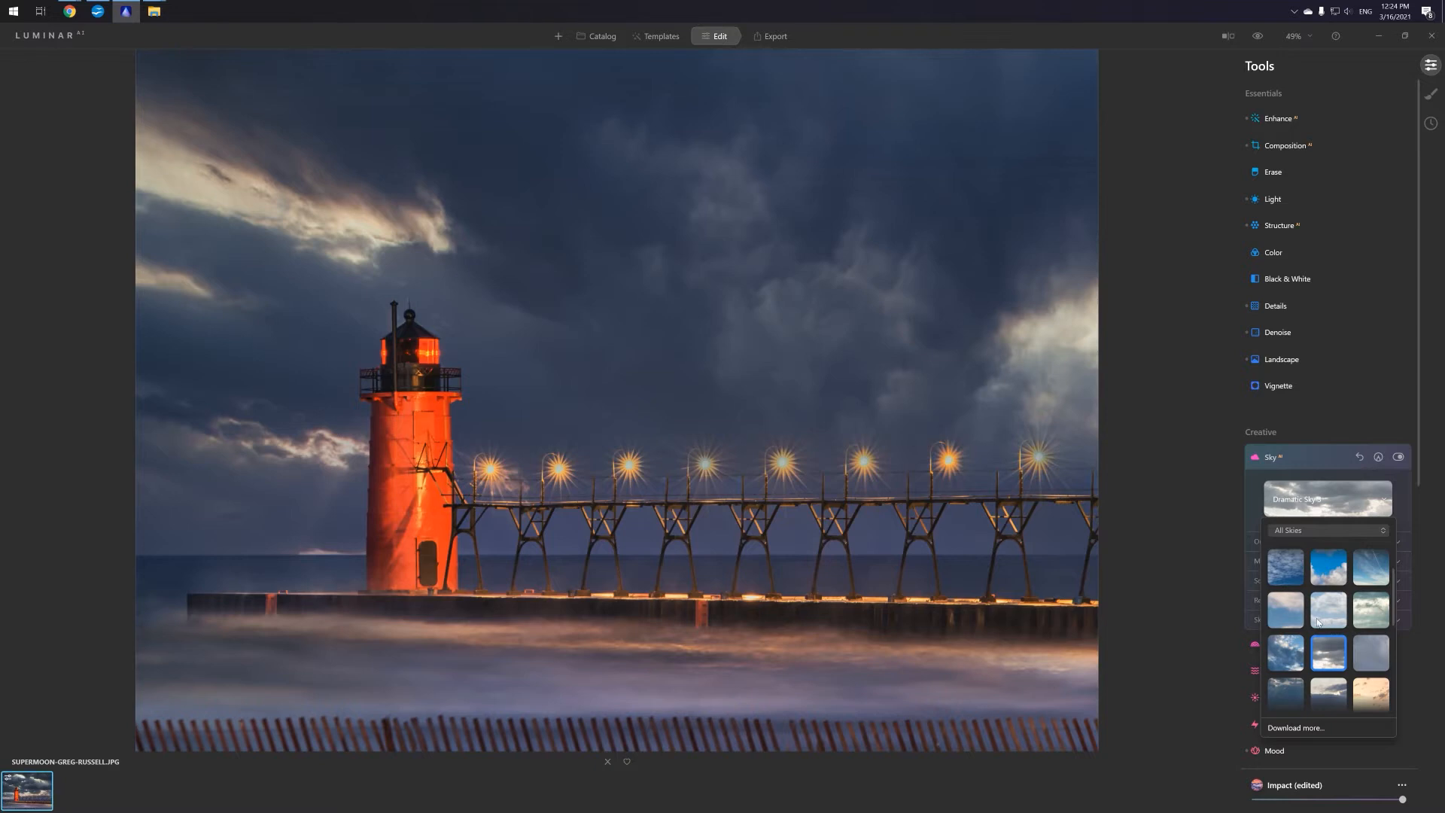
- Apply the first six blue skies from All Skies one after another, ending with Blue Sky 6
{"action": "scroll", "coordinate": [1314, 612], "scroll_direction": "up", "scroll_amount": 2}
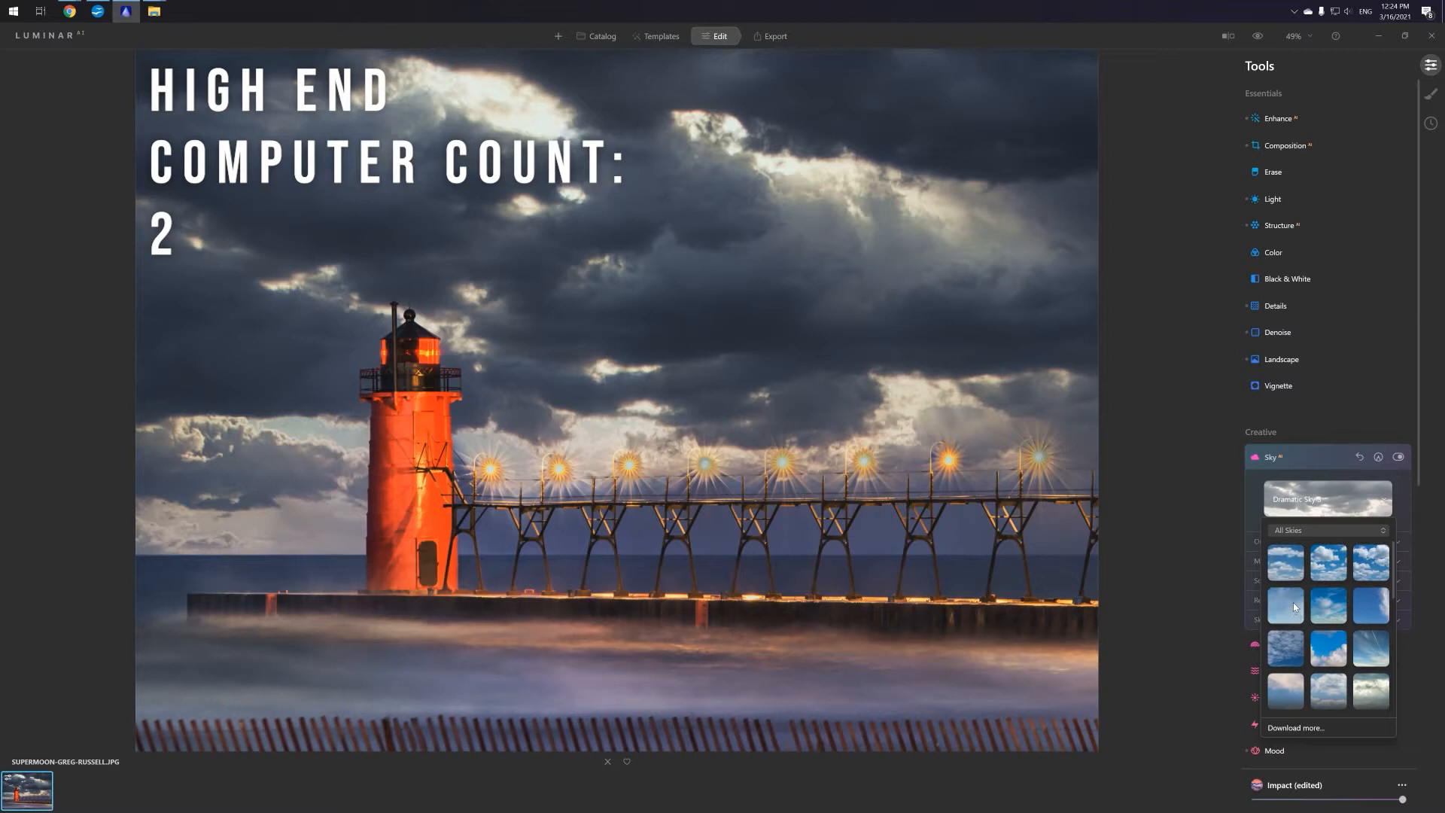
{"action": "left_click", "coordinate": [1283, 558]}
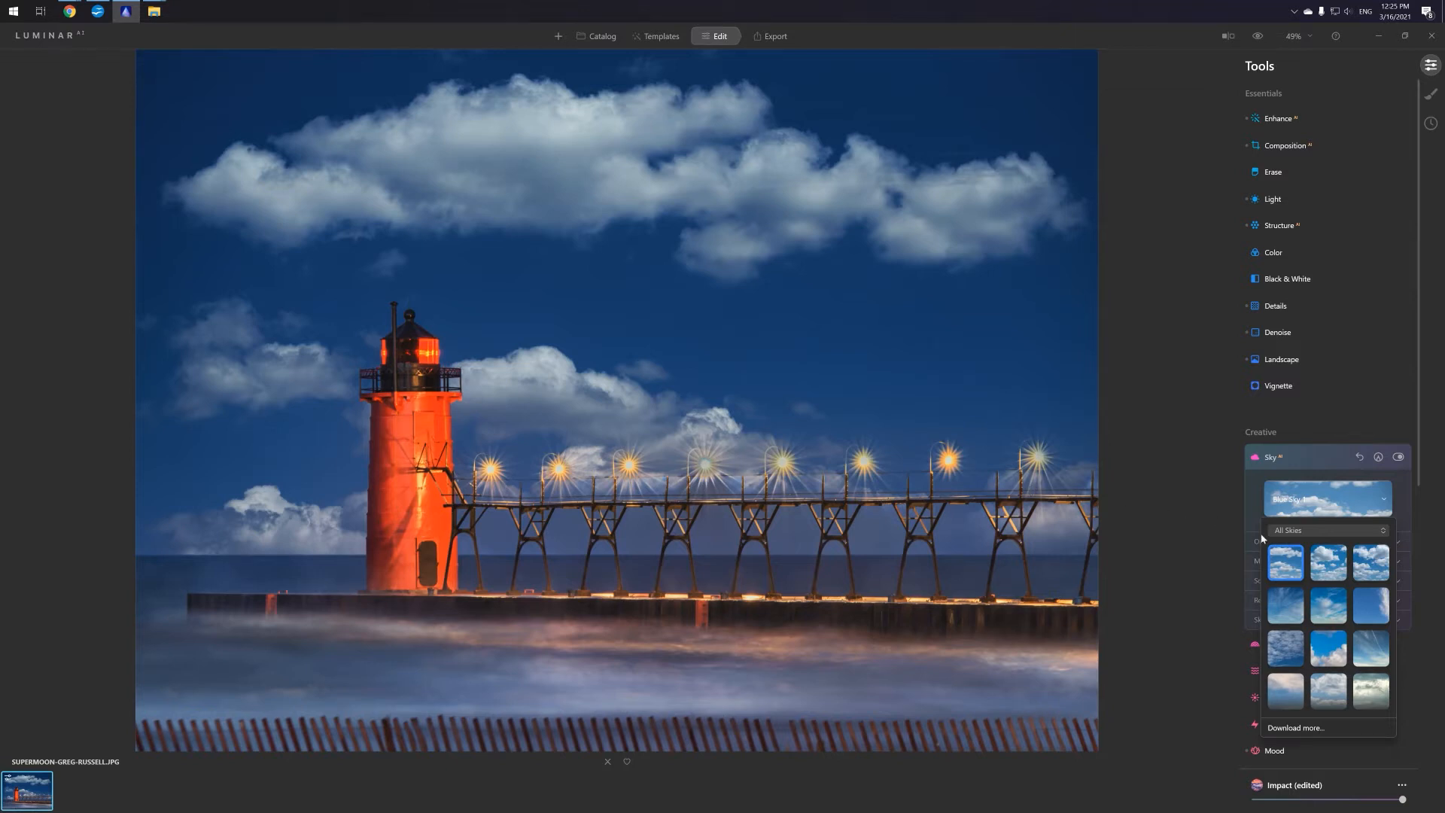
{"action": "left_click", "coordinate": [1328, 563]}
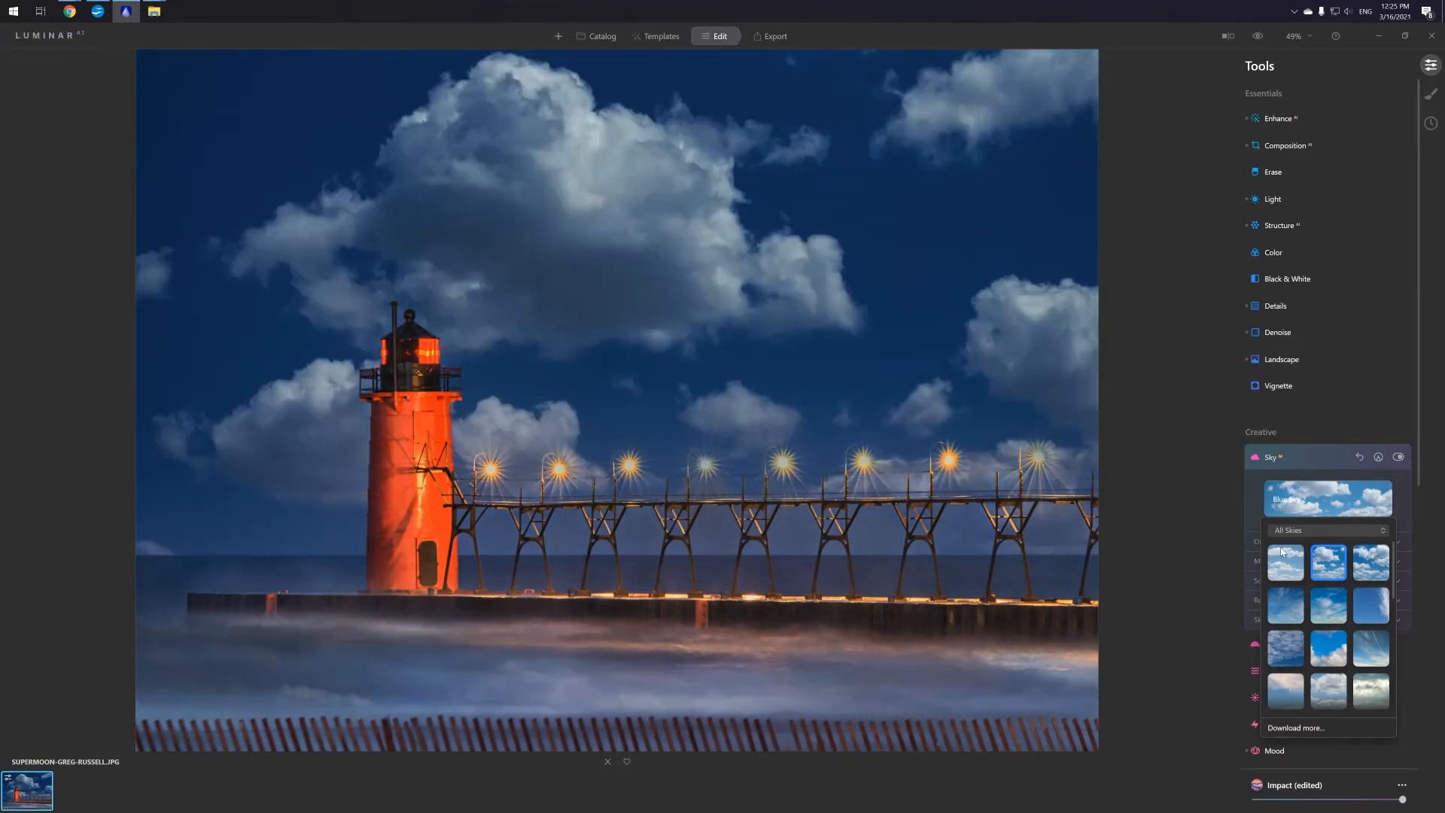
{"action": "left_click", "coordinate": [1357, 567]}
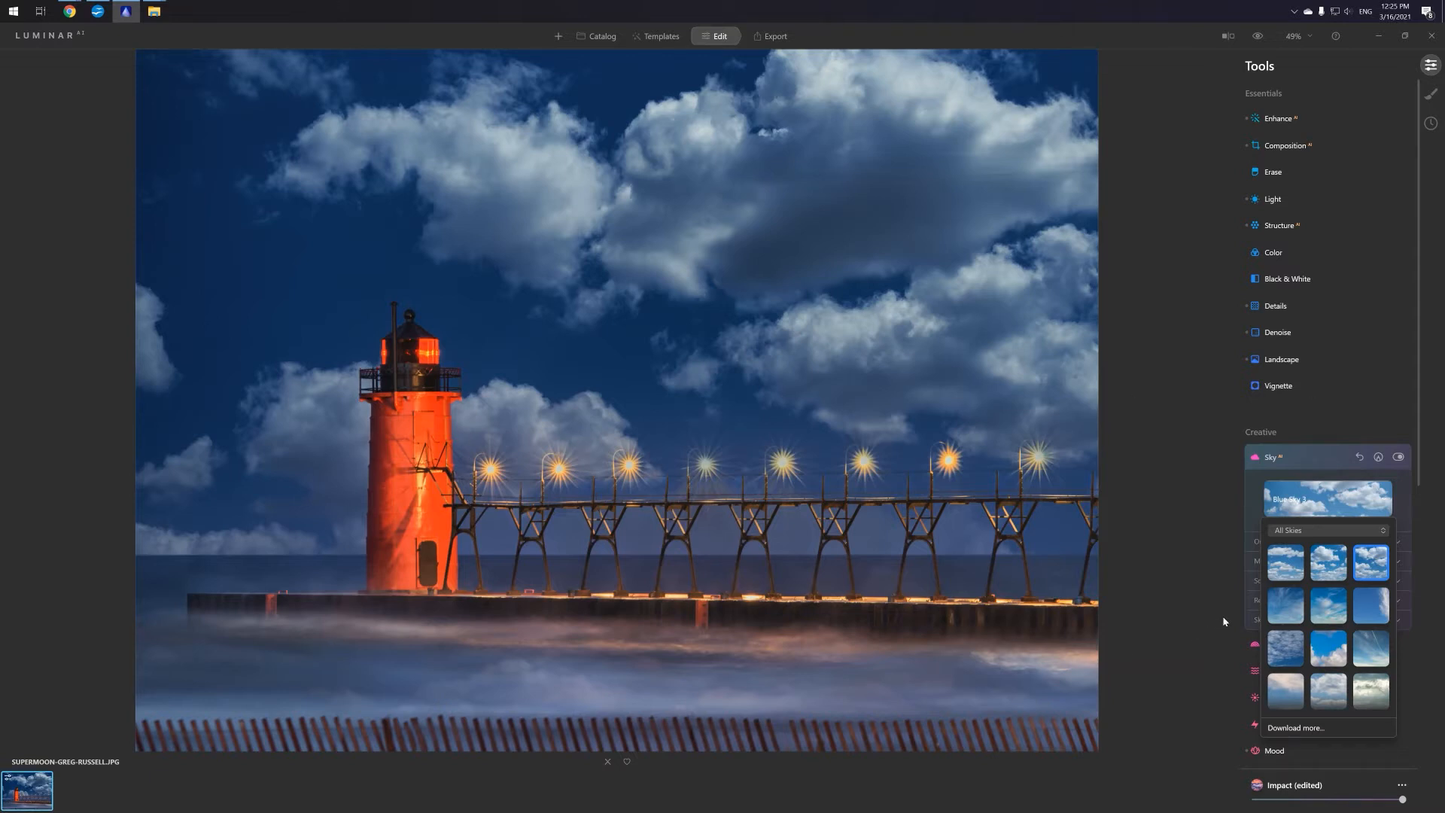
{"action": "left_click", "coordinate": [1281, 607]}
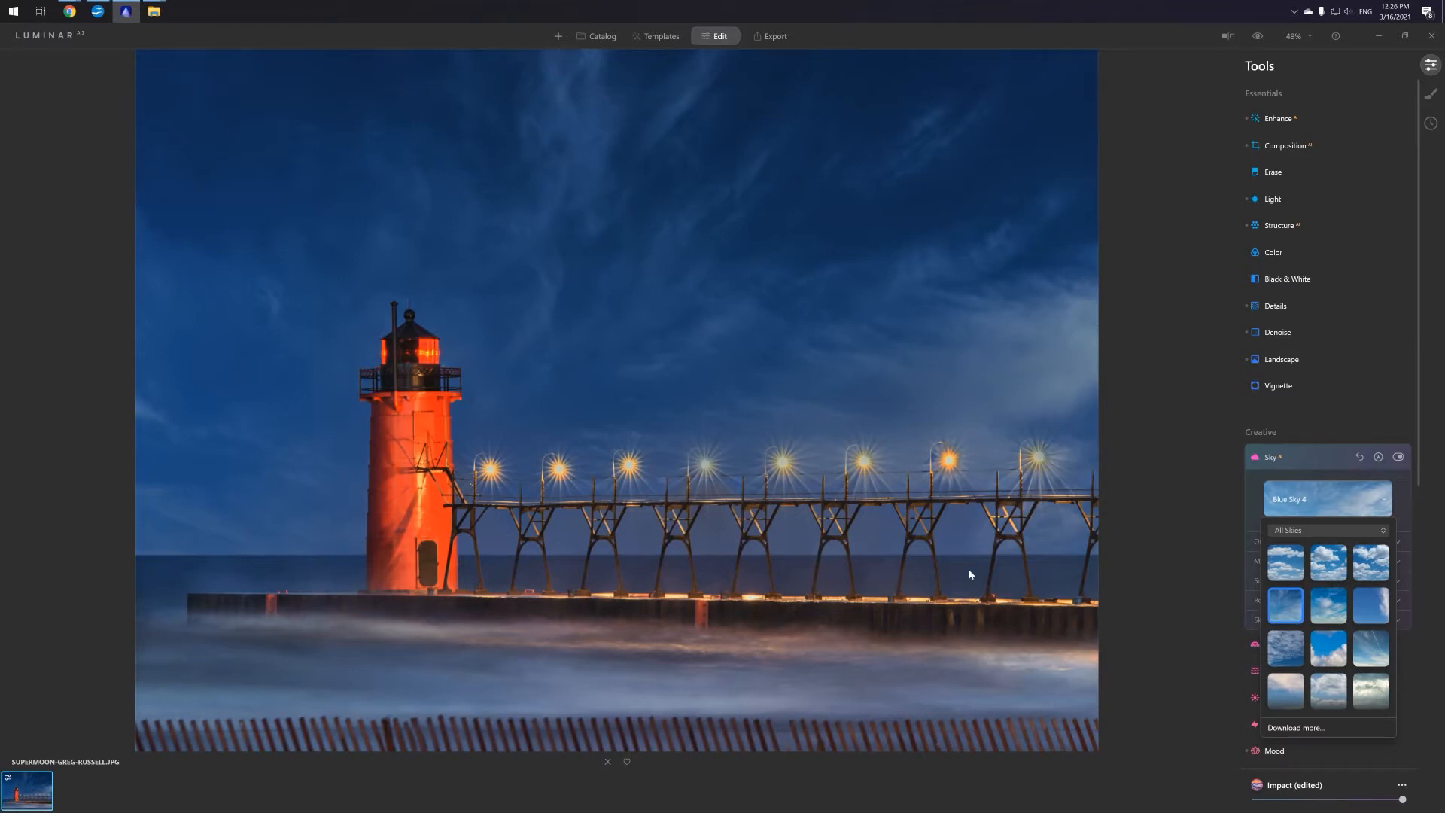
{"action": "left_click", "coordinate": [1319, 612]}
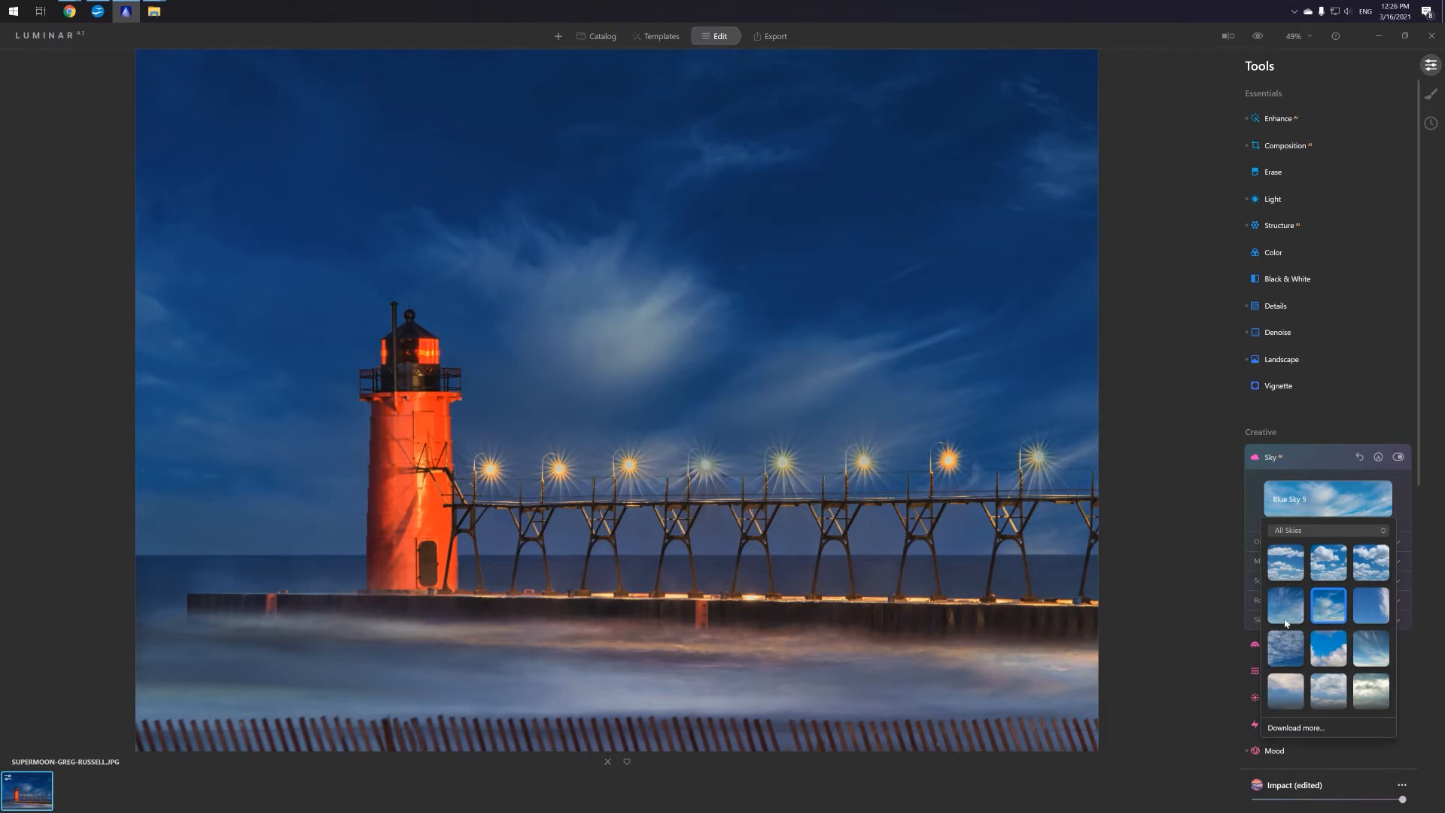
{"action": "left_click", "coordinate": [1368, 611]}
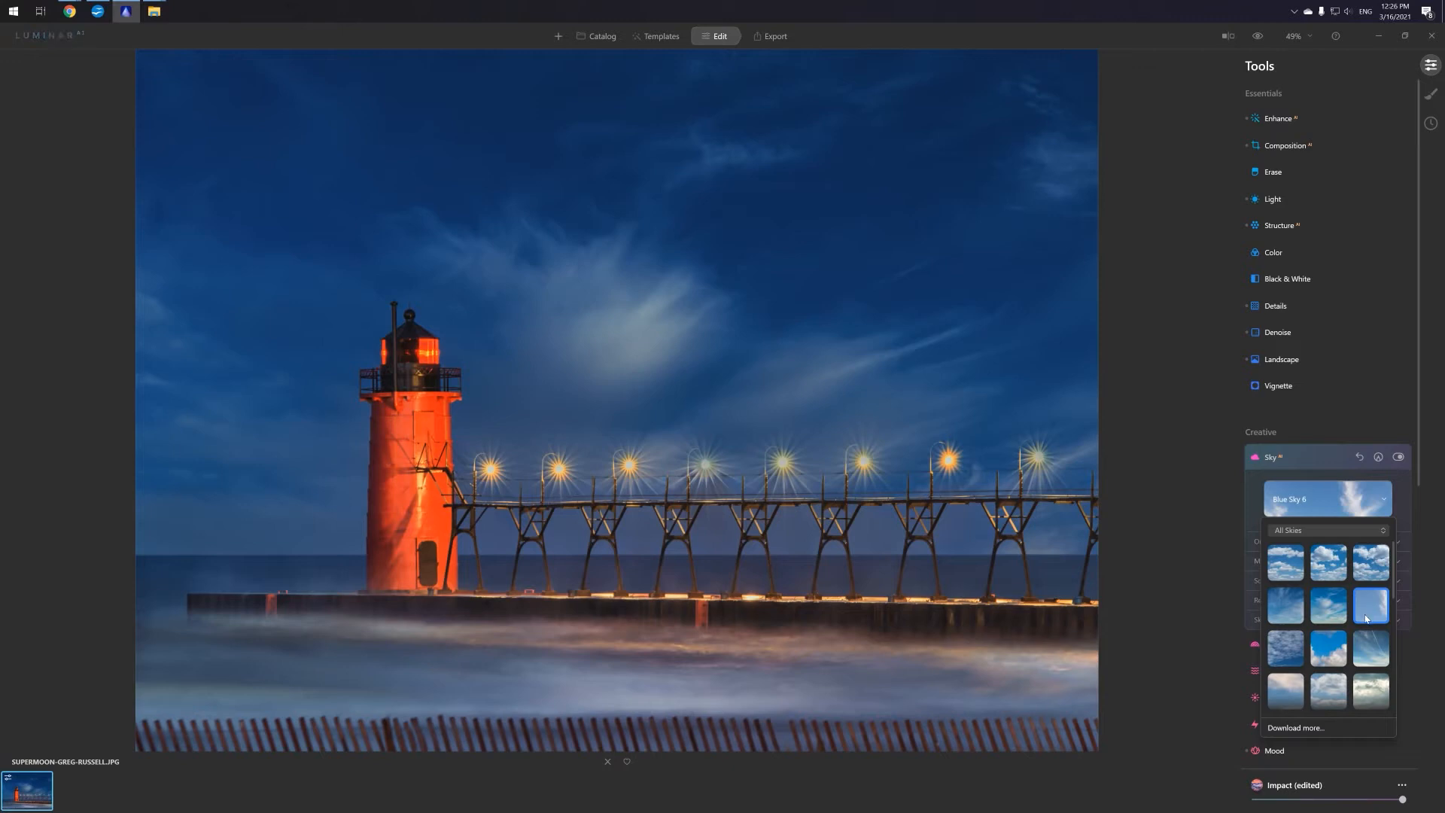
- Apply the Starry Night 2 sky to the photo and compare it with the original
{"action": "scroll", "coordinate": [1366, 615], "scroll_direction": "down", "scroll_amount": 5}
{"action": "scroll", "coordinate": [1365, 613], "scroll_direction": "down", "scroll_amount": 2}
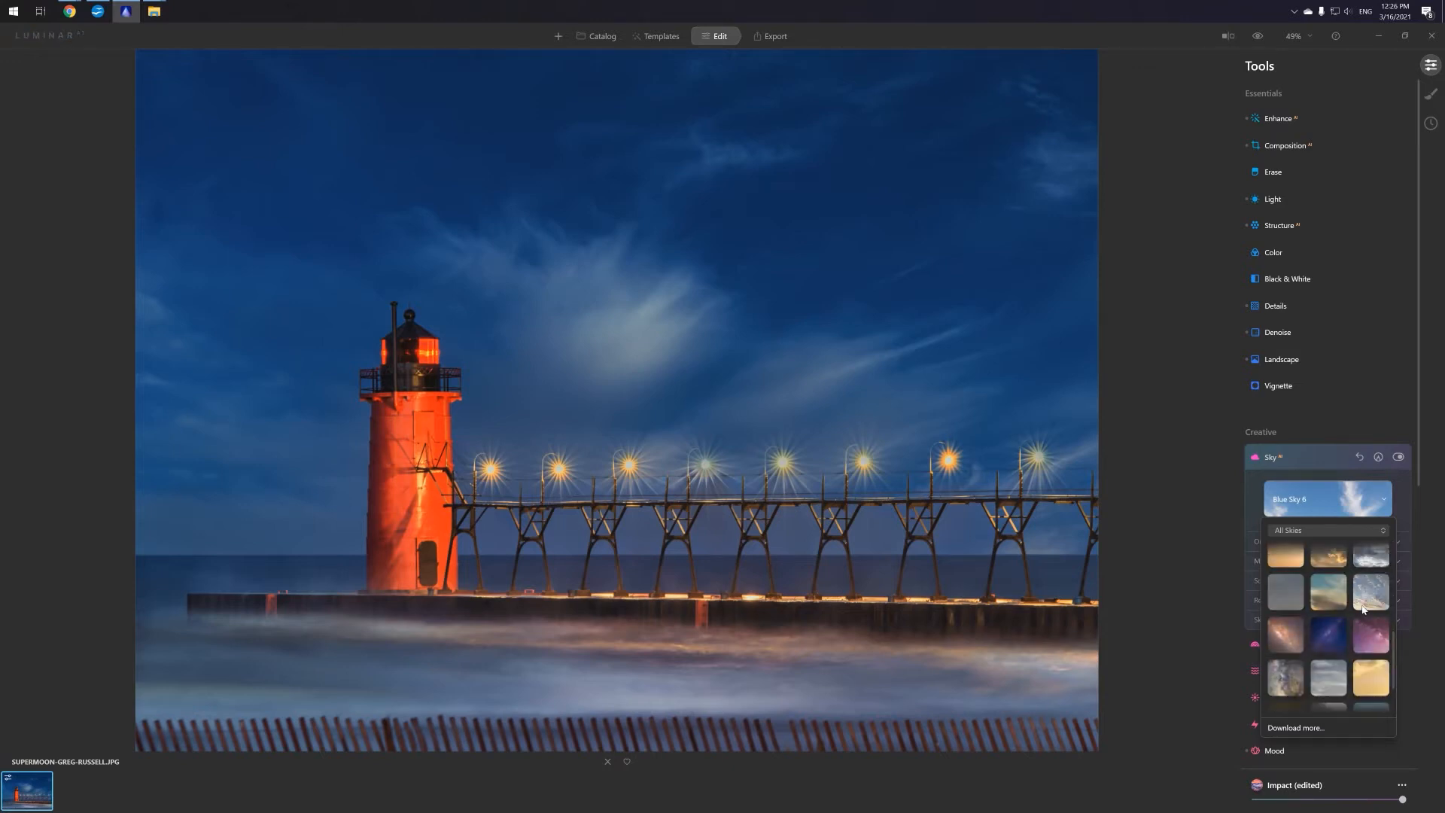
{"action": "left_click", "coordinate": [1292, 672]}
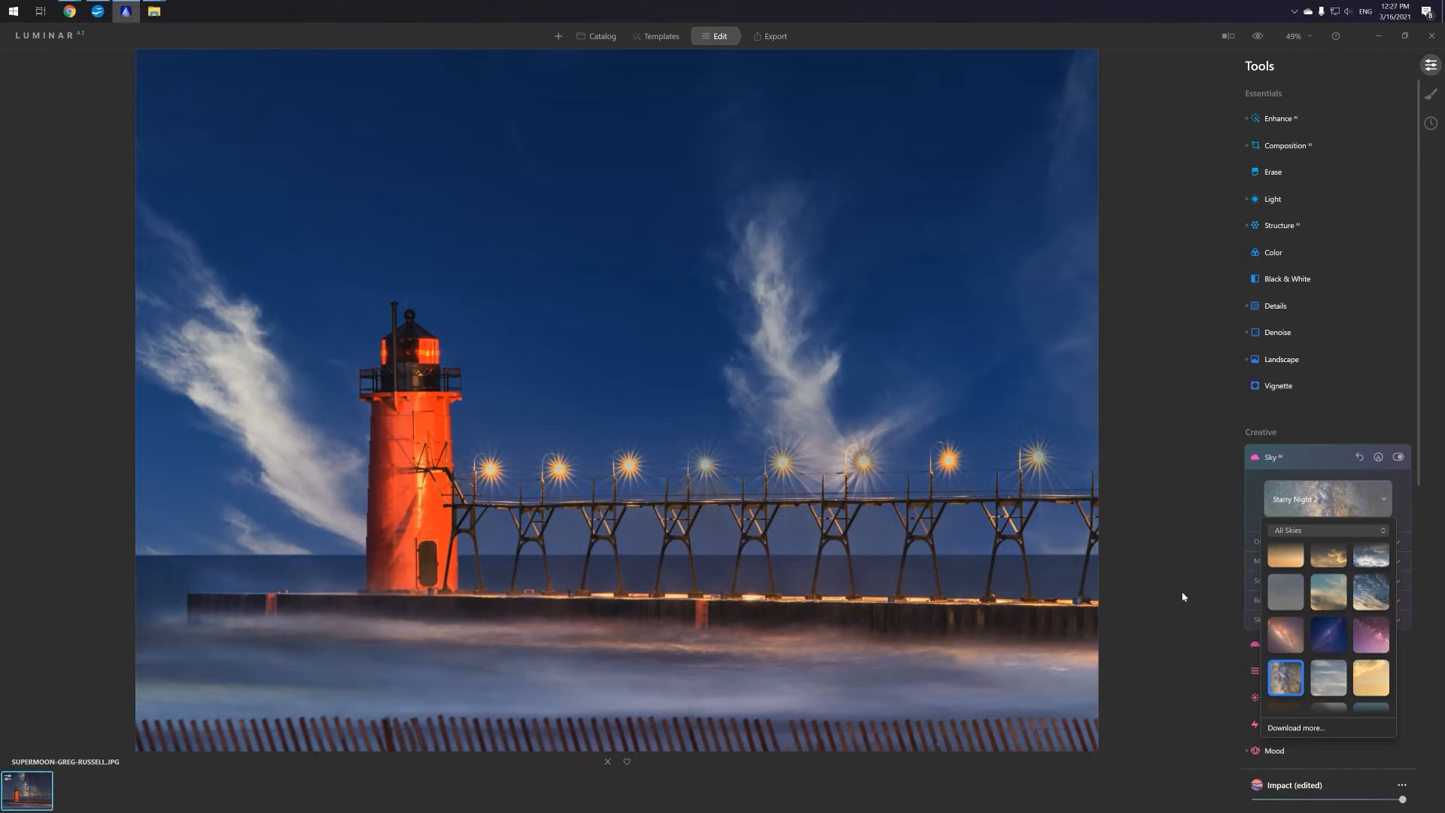
{"action": "key", "text": "backslash"}
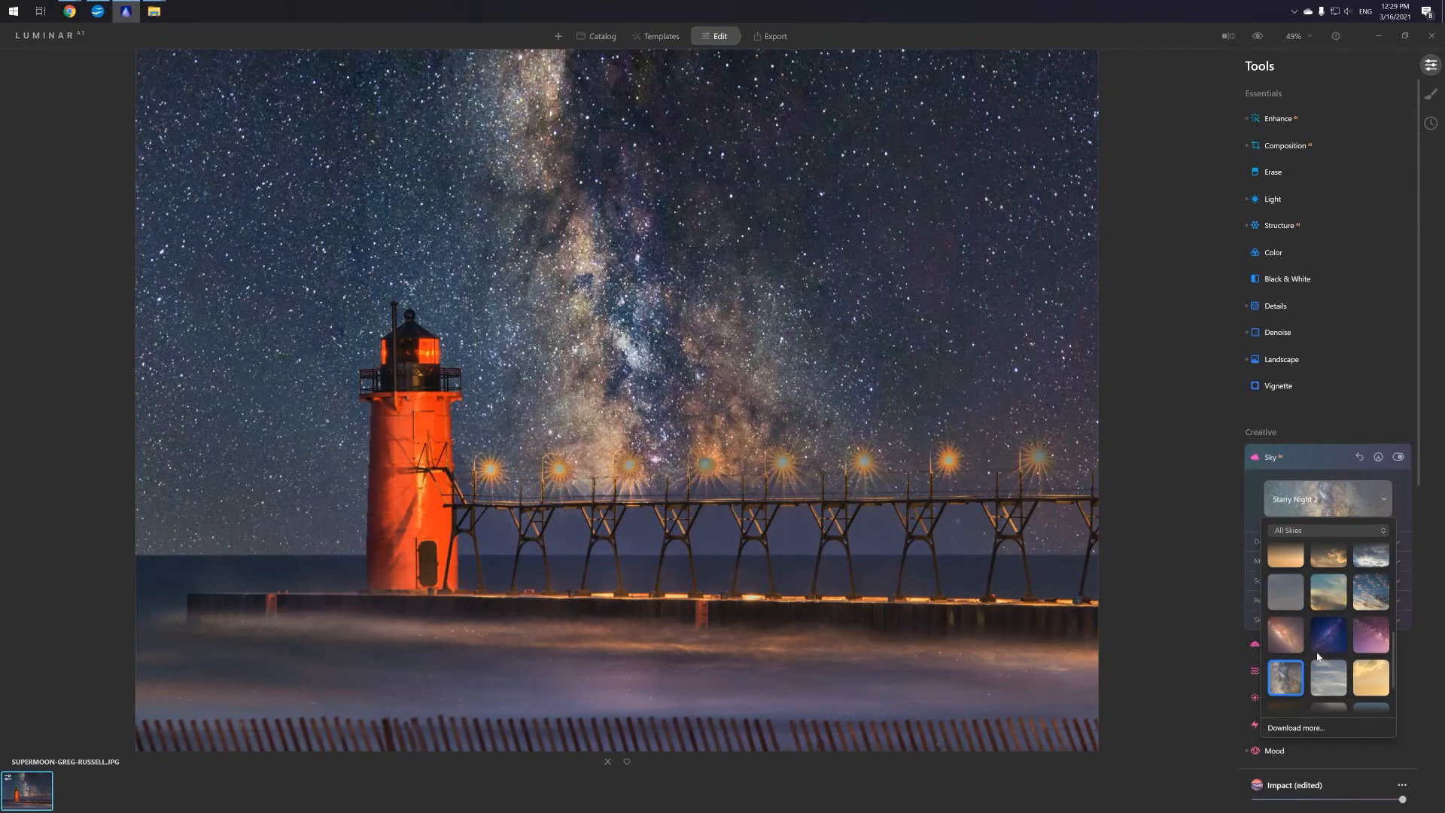
- Try the Starry Night 1 and Galaxy 1 skies, settle on Dramatic Sunset 5, and close the sky selection
{"action": "left_click", "coordinate": [1367, 636]}
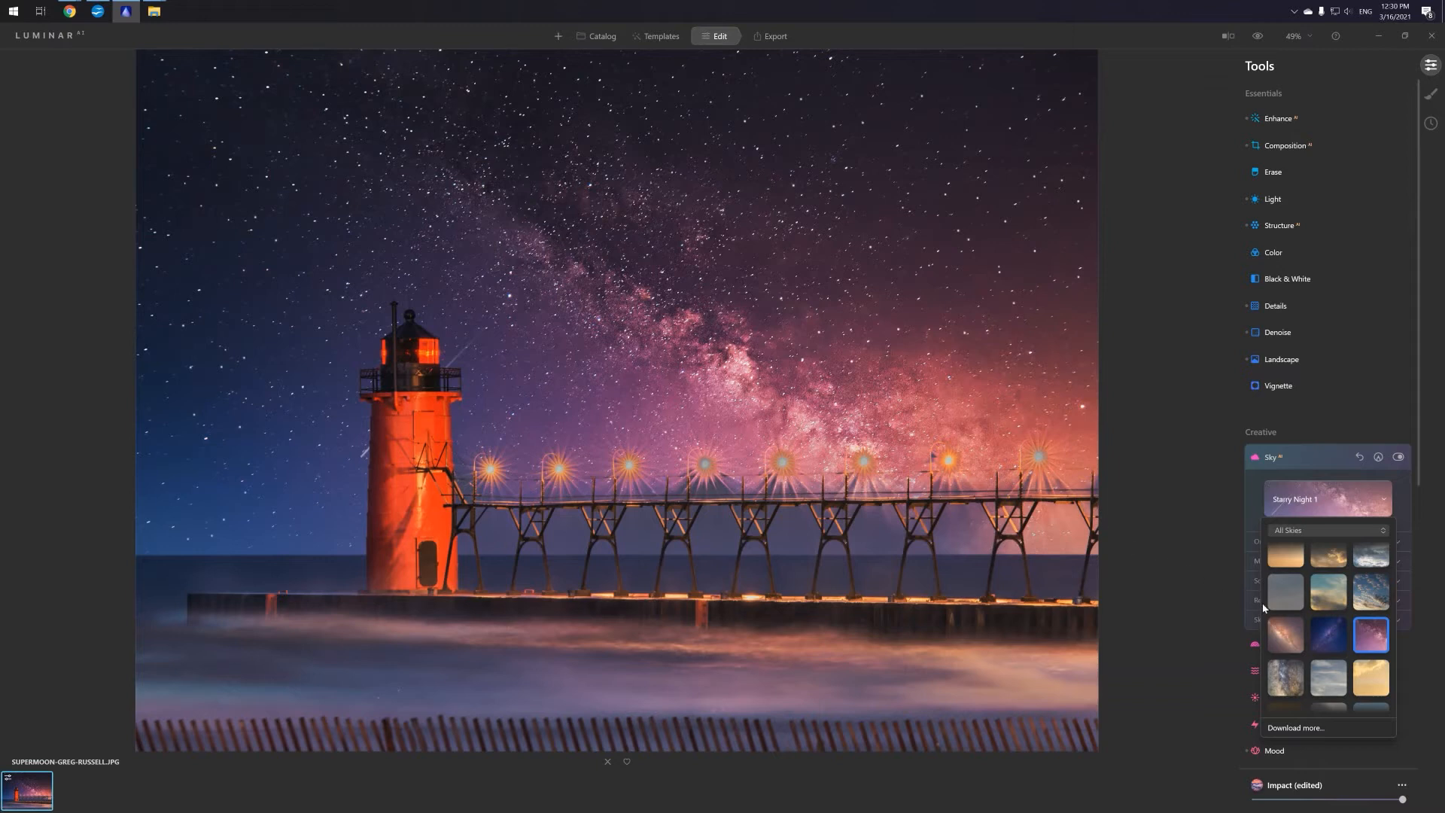
{"action": "left_click", "coordinate": [1285, 632]}
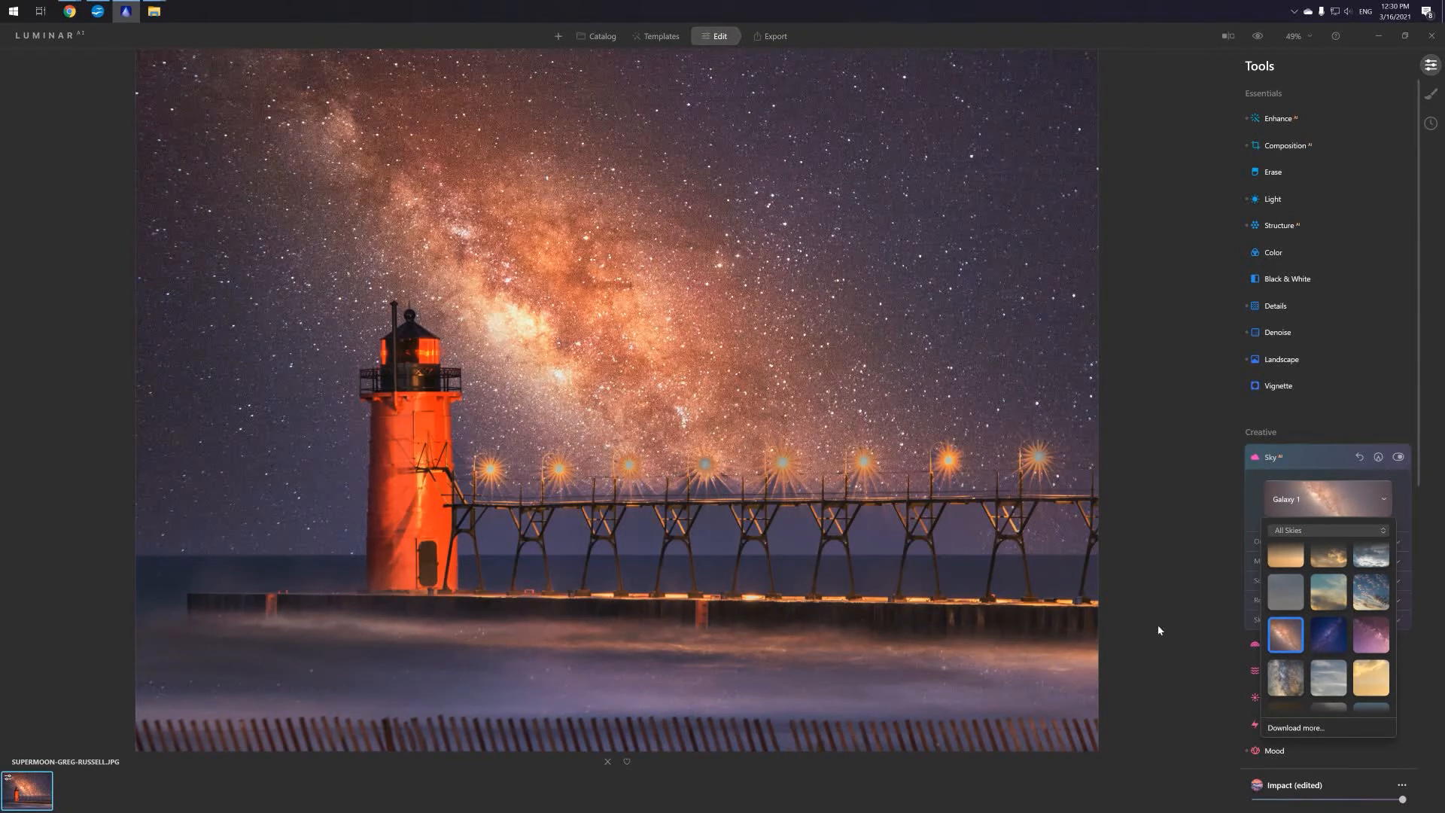
{"action": "key", "text": "Up"}
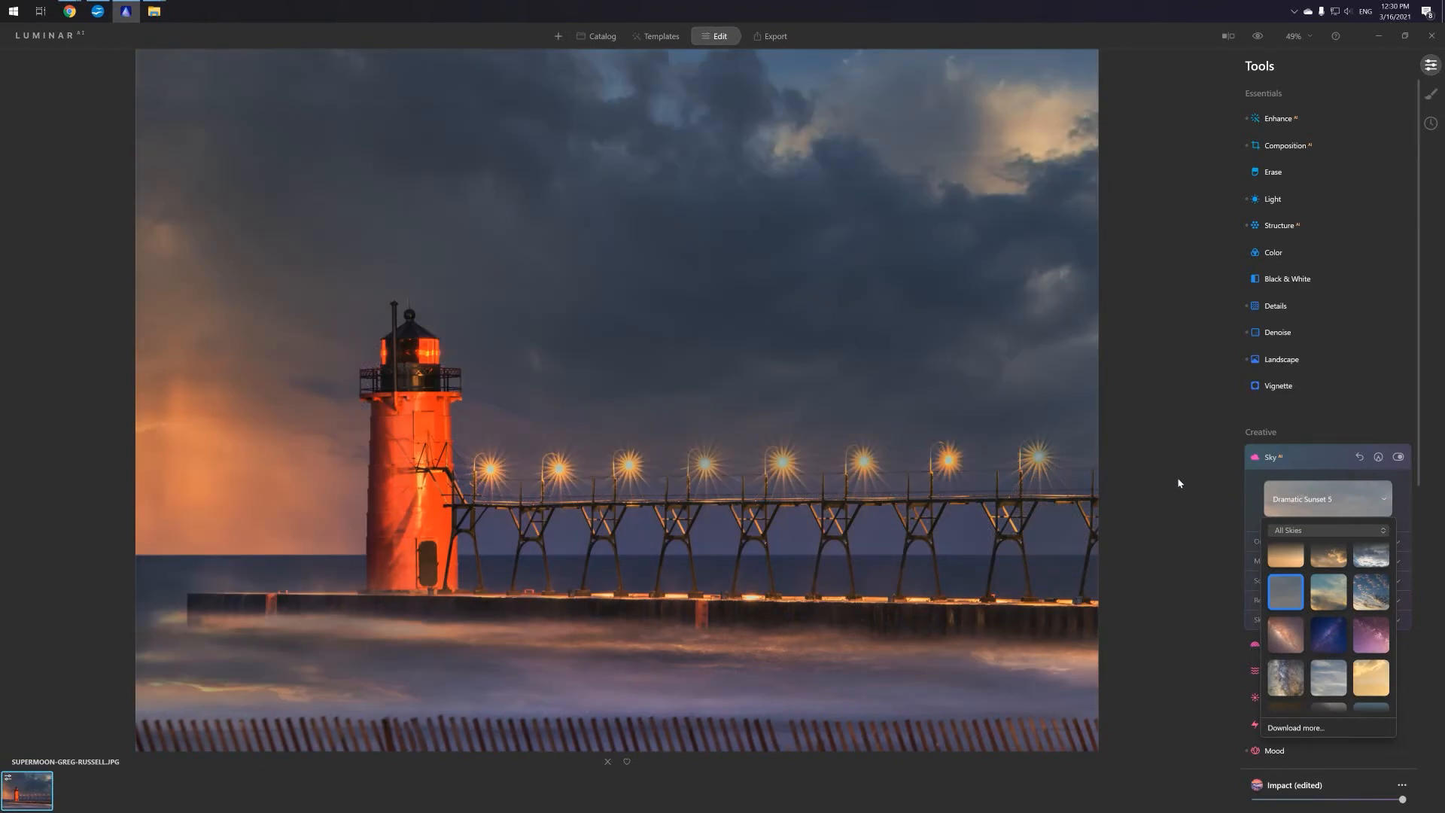
{"action": "left_click", "coordinate": [1179, 481]}
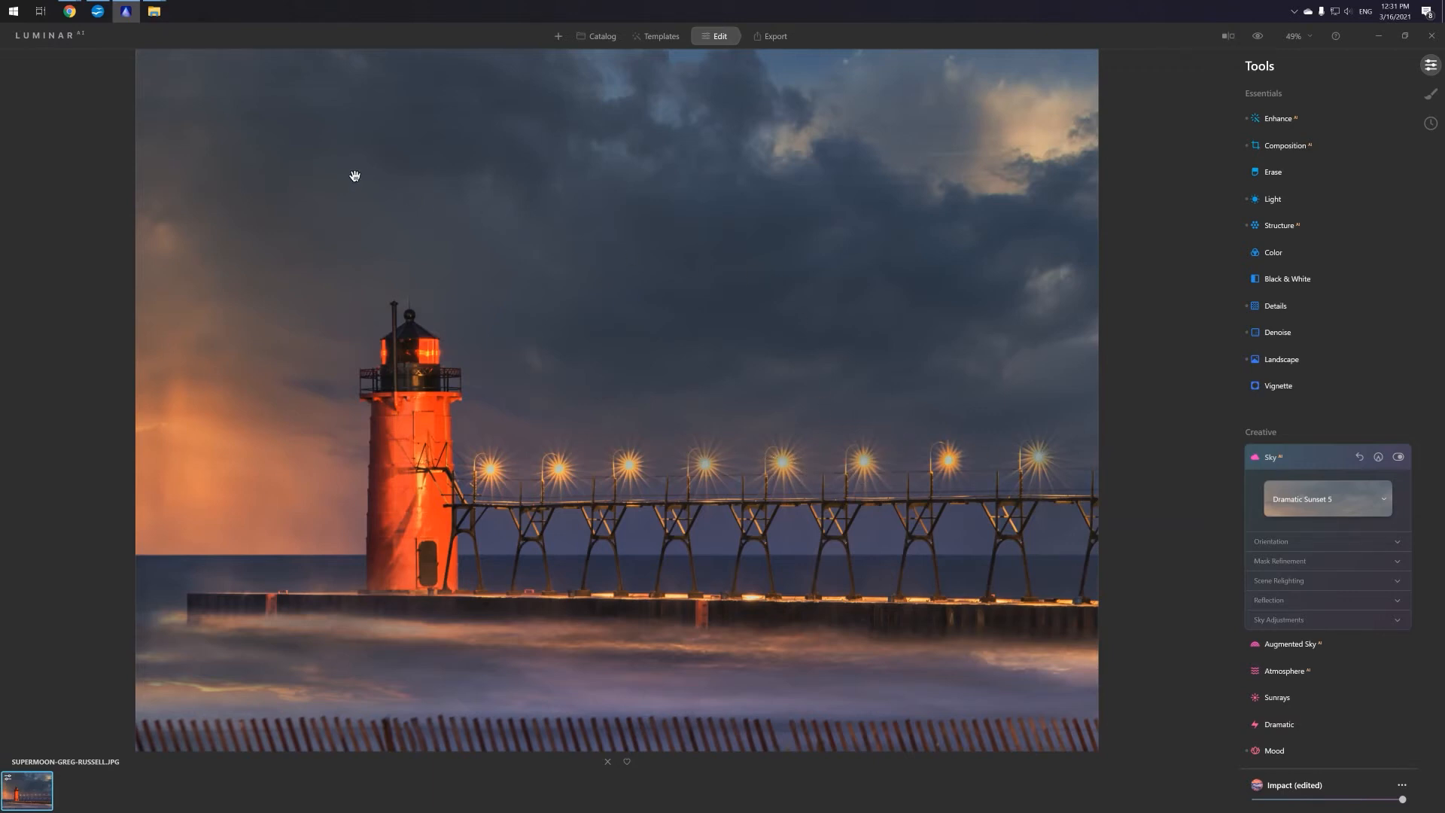
{"action": "mouse_move", "coordinate": [153, 14]}
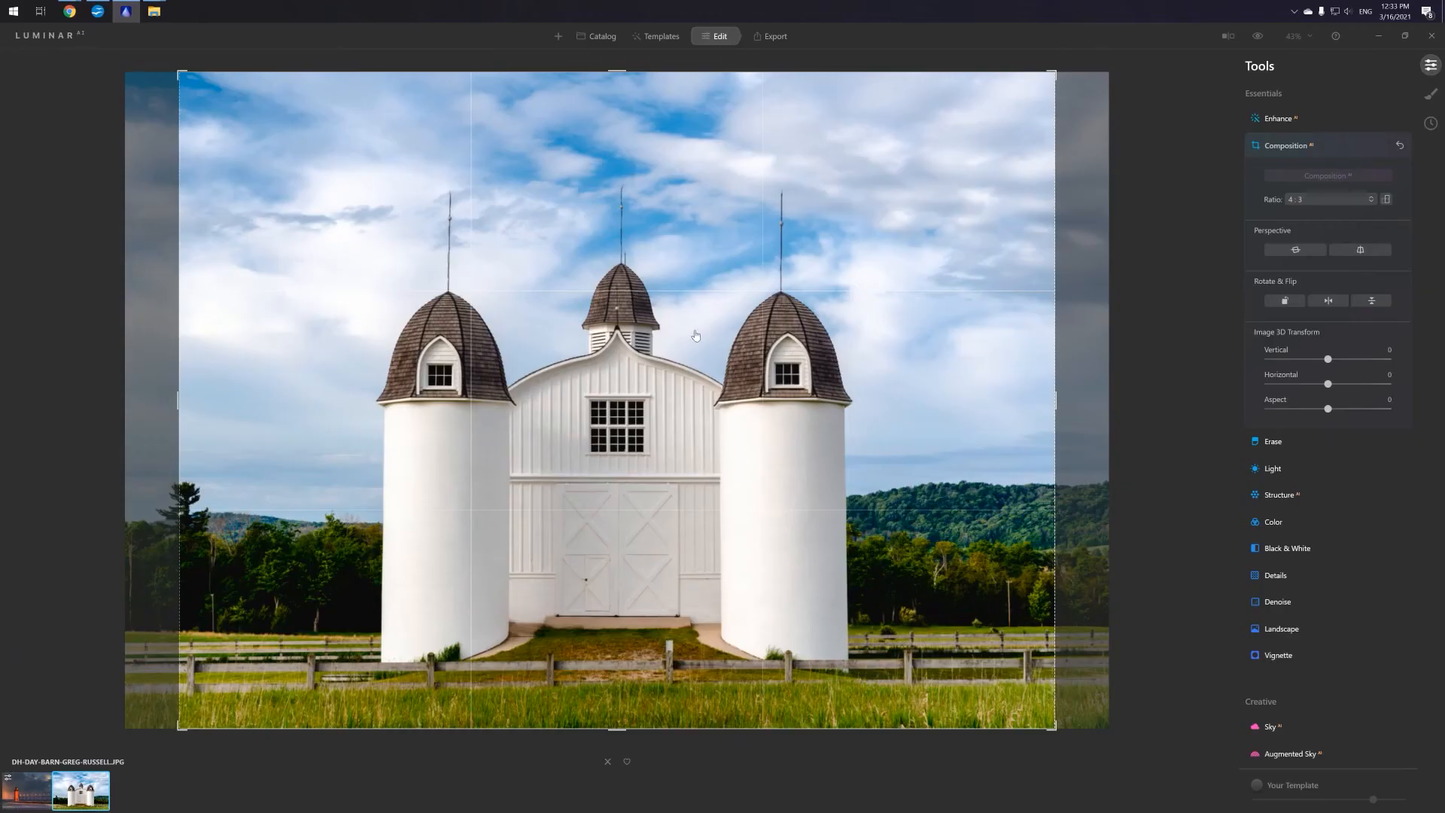
{"action": "mouse_move", "coordinate": [671, 339]}
{"action": "left_mouse_down"}
{"action": "mouse_move", "coordinate": [652, 340]}
{"action": "mouse_move", "coordinate": [739, 344]}
{"action": "mouse_move", "coordinate": [564, 350]}
{"action": "mouse_move", "coordinate": [671, 354]}
{"action": "left_mouse_up"}
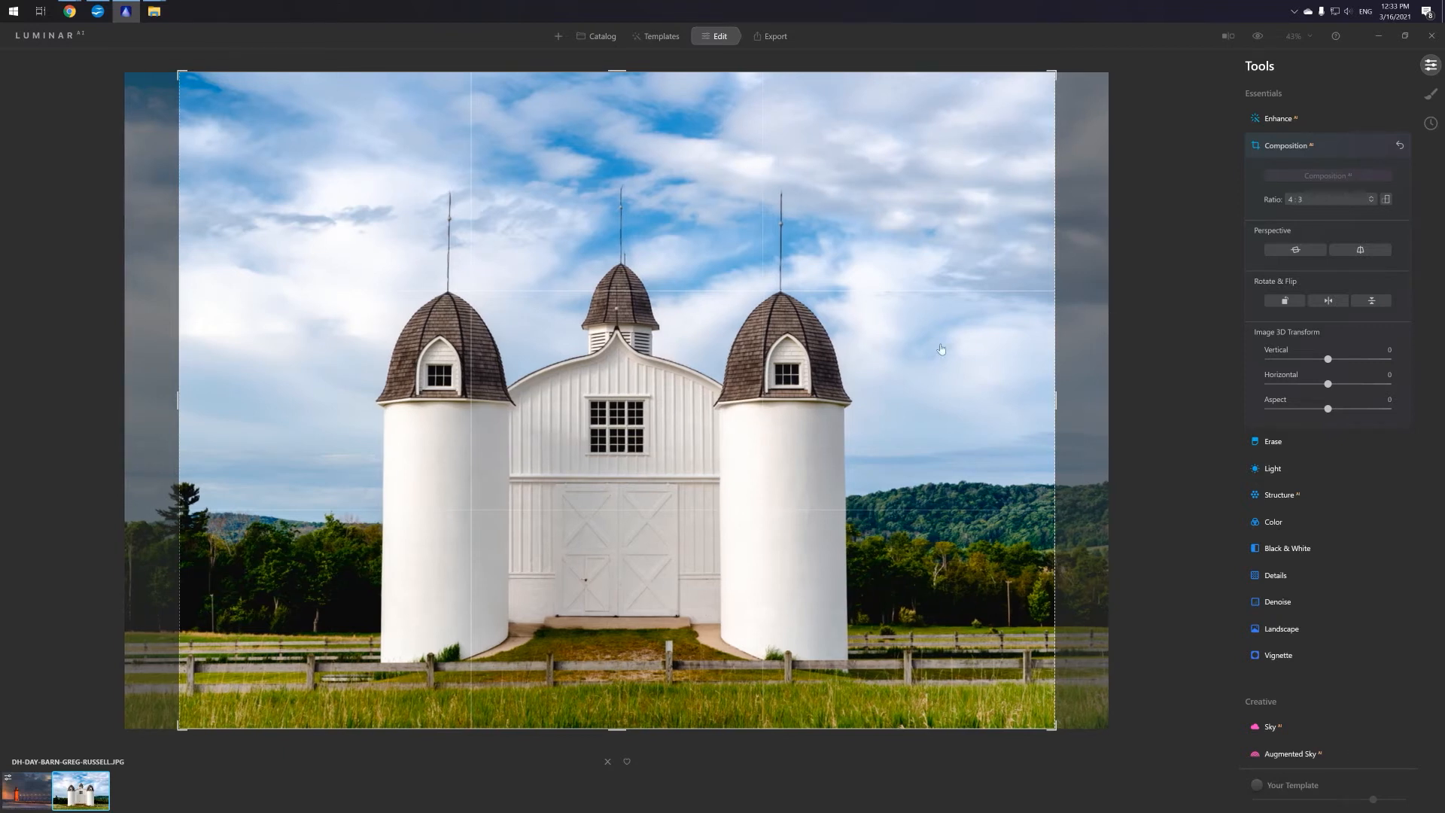
{"action": "left_click_drag", "start_coordinate": [846, 369], "coordinate": [847, 369]}
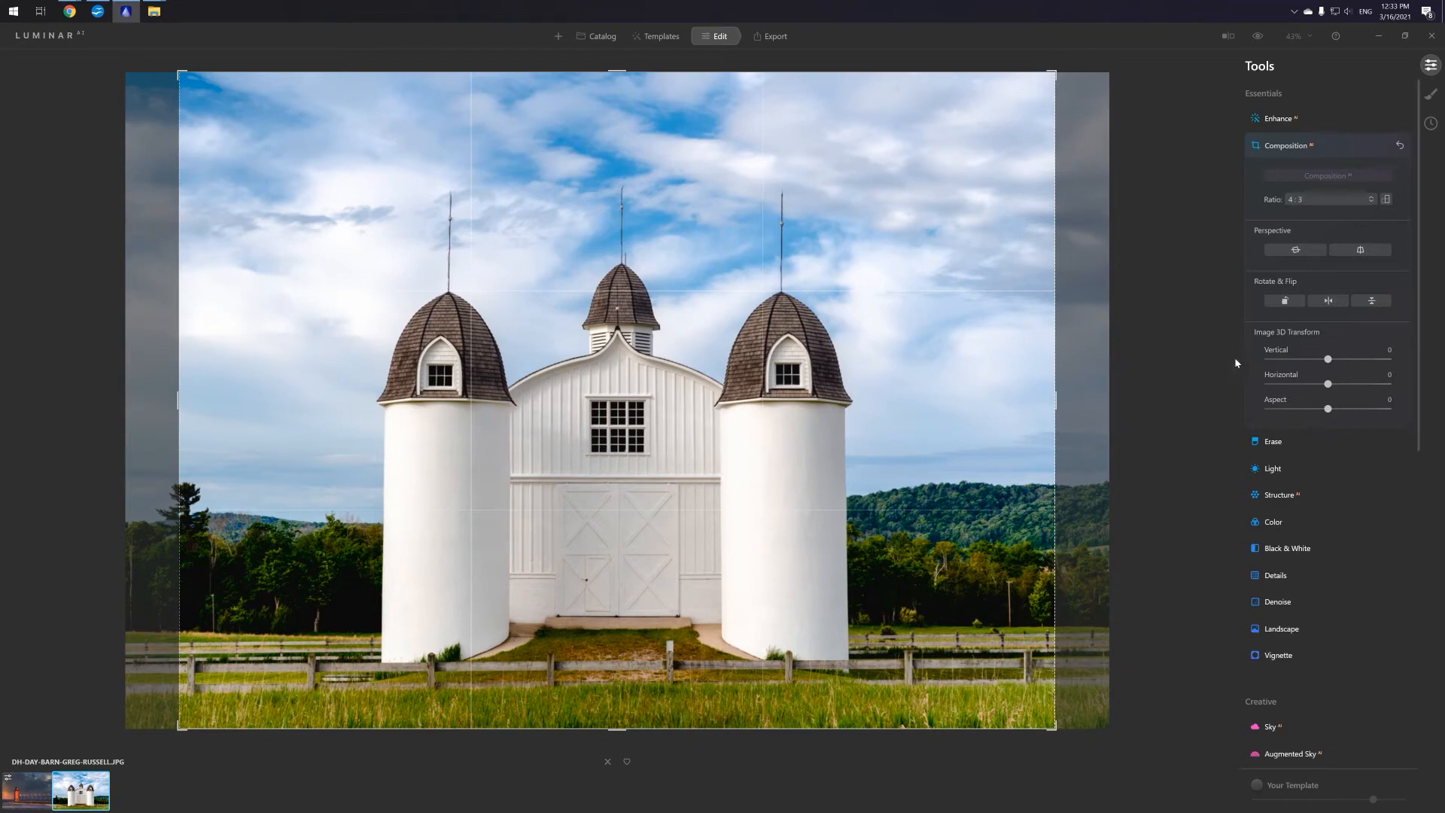
- Try a strong negative Vertical tilt and a Horizontal tilt of 55 in the 3D transform, returning both to 0
{"action": "left_click_drag", "start_coordinate": [1326, 360], "coordinate": [1292, 359]}
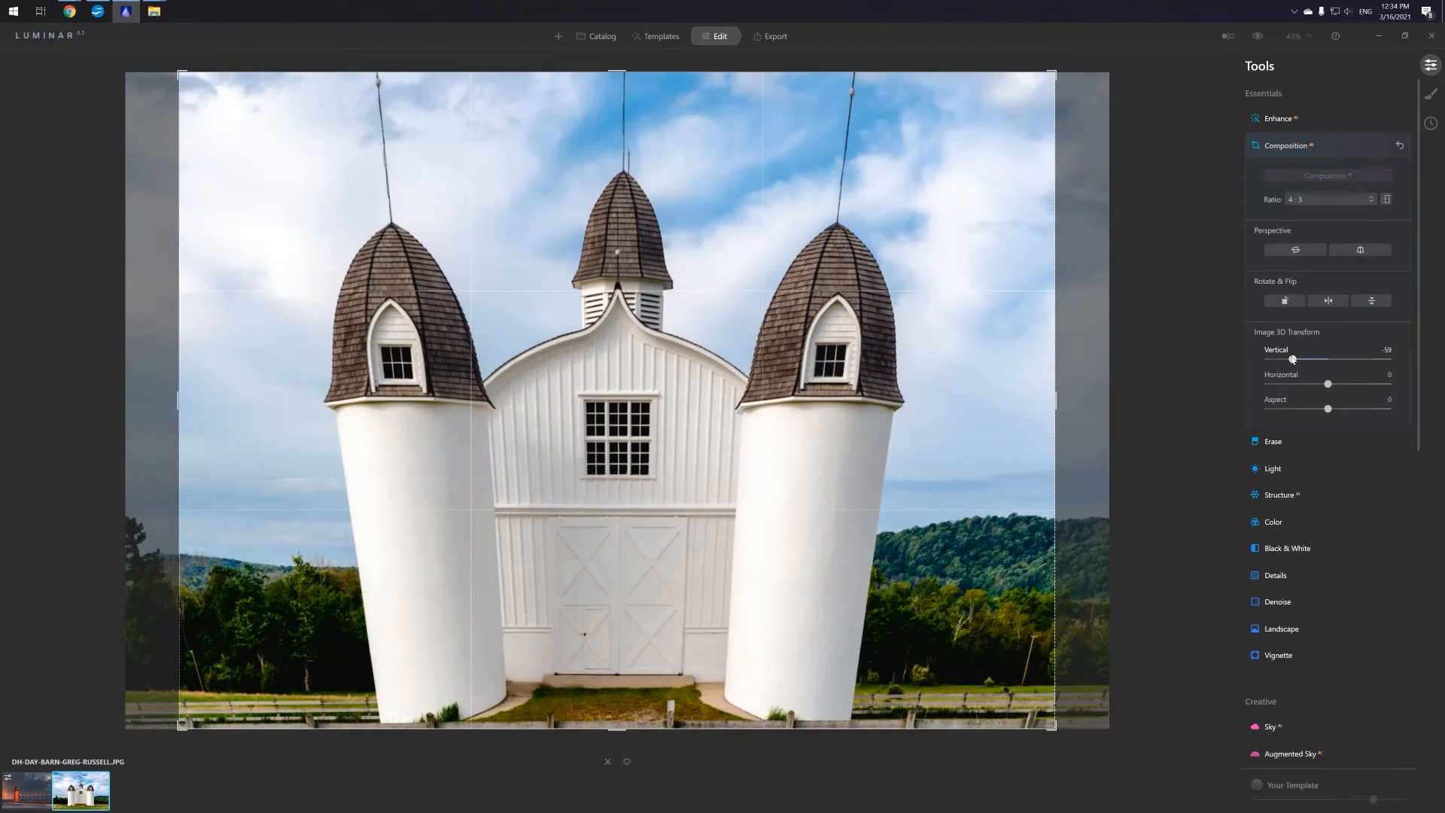
{"action": "left_click_drag", "start_coordinate": [1293, 359], "coordinate": [1361, 384]}
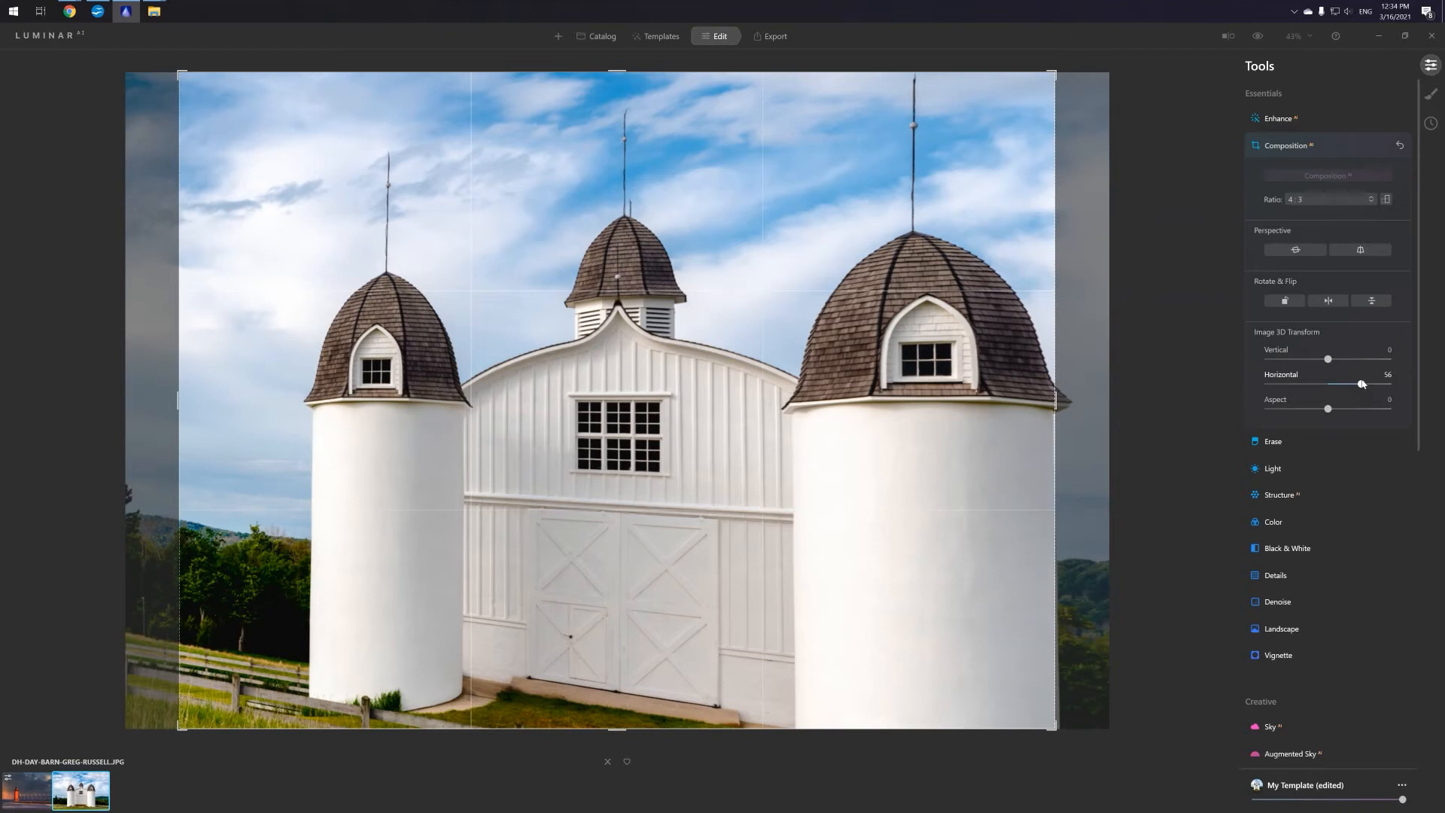
{"action": "left_click_drag", "start_coordinate": [1362, 384], "coordinate": [1361, 383]}
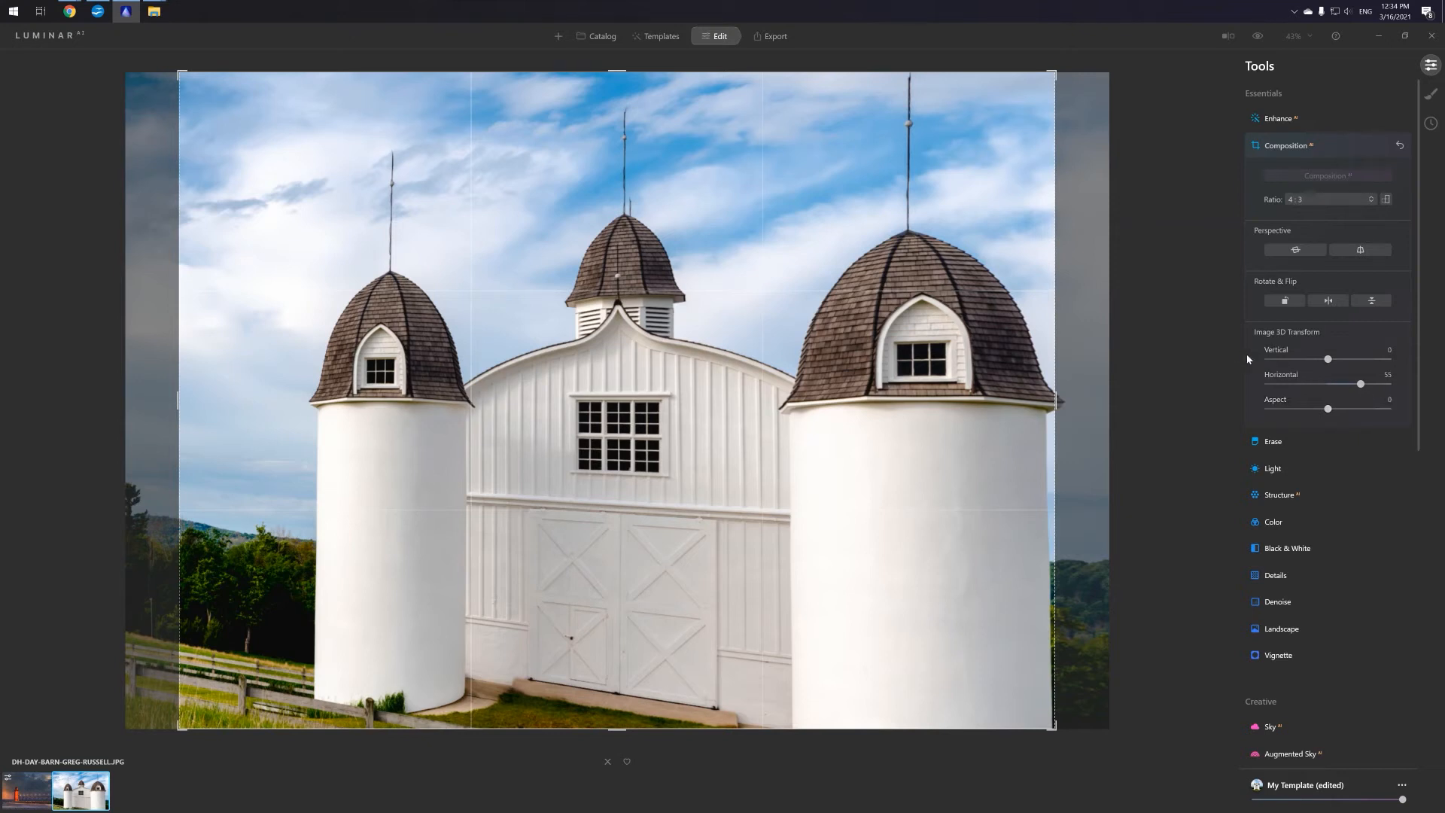
{"action": "left_click_drag", "start_coordinate": [1359, 383], "coordinate": [1328, 391]}
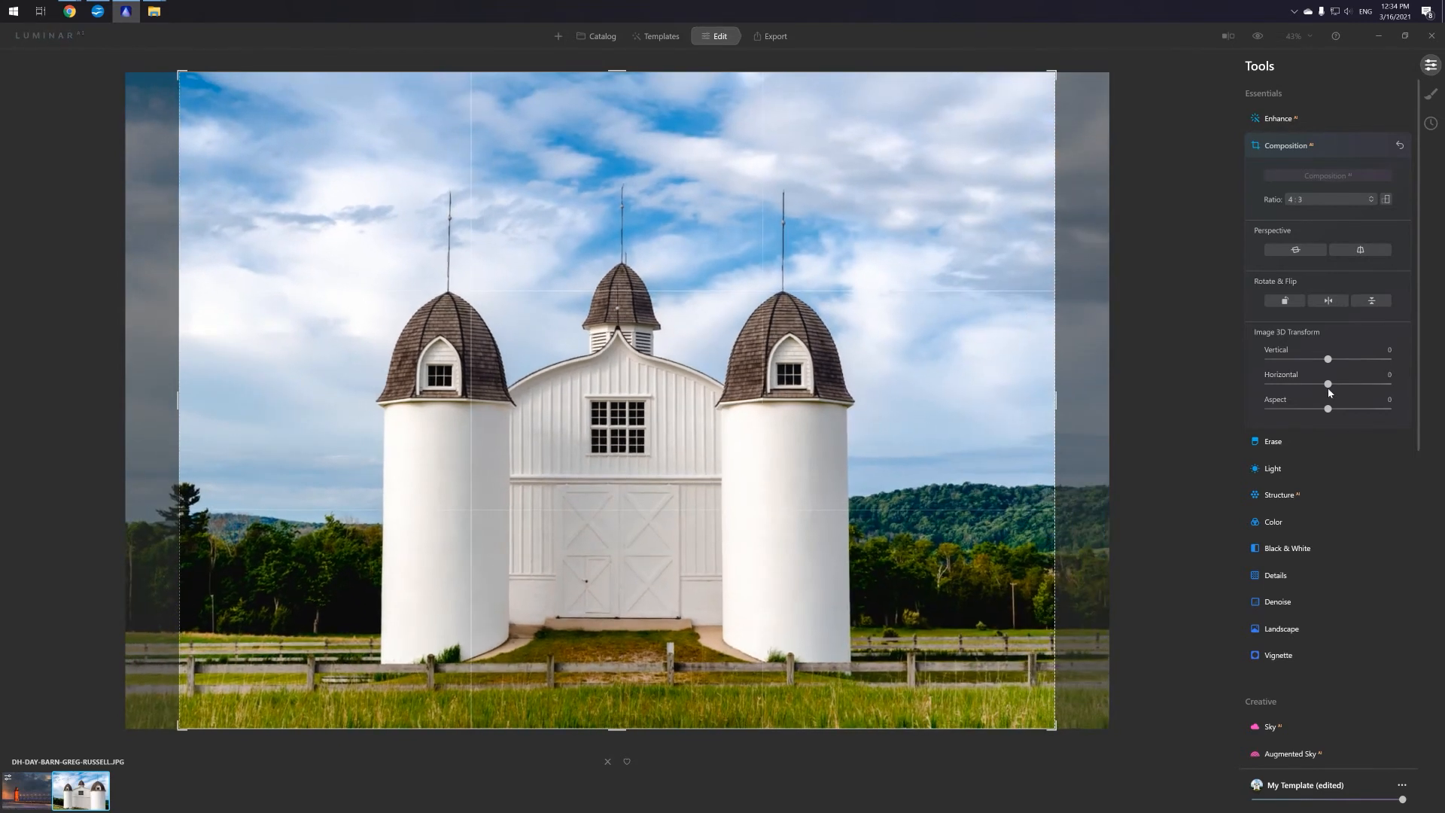
- Apply the Starry Night 1, Galaxy 1 and Starry Night 2 skies to the barn photo one after another
{"action": "scroll", "coordinate": [1356, 459], "scroll_direction": "down", "scroll_amount": 5}
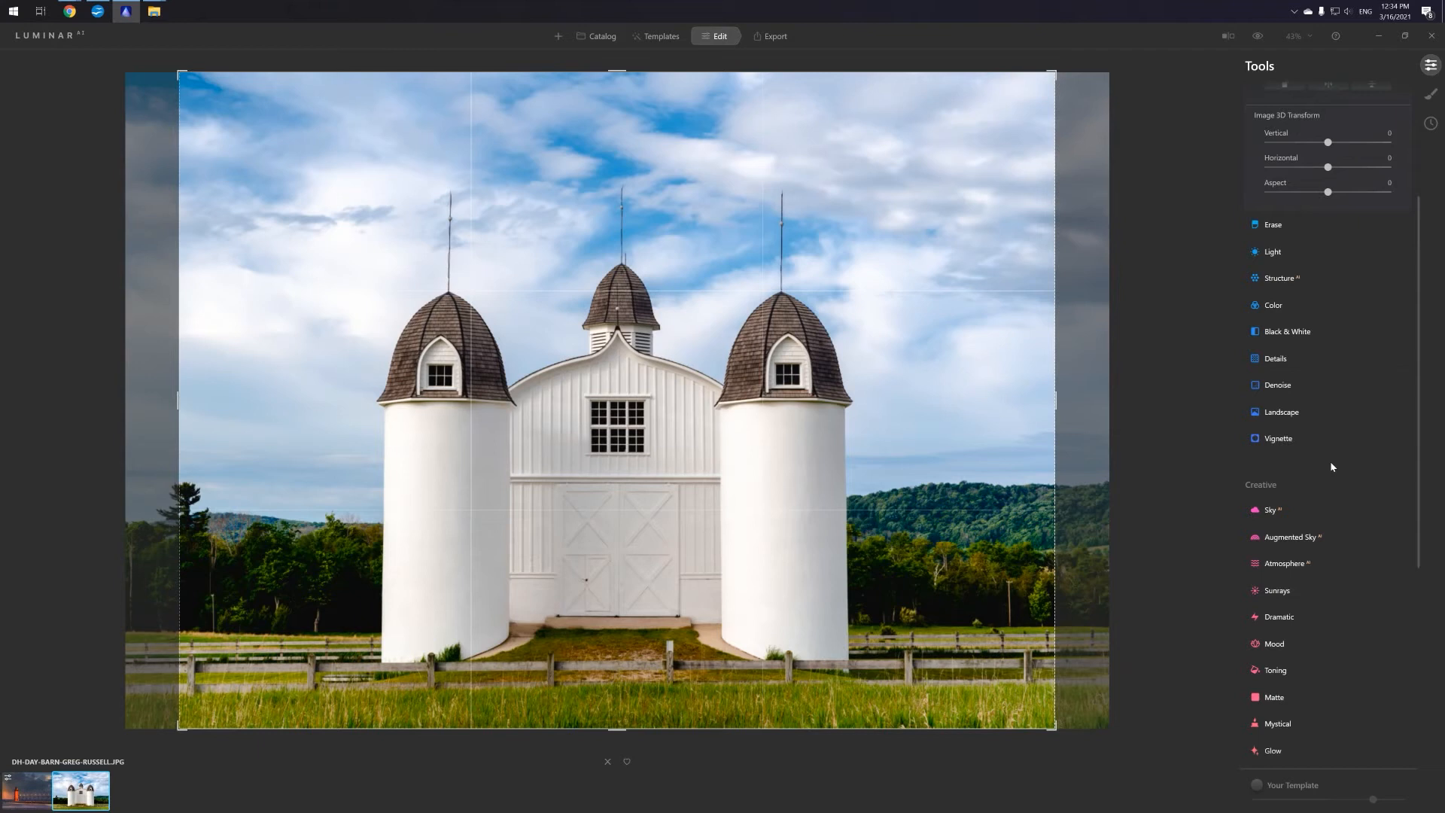
{"action": "left_click", "coordinate": [1251, 509]}
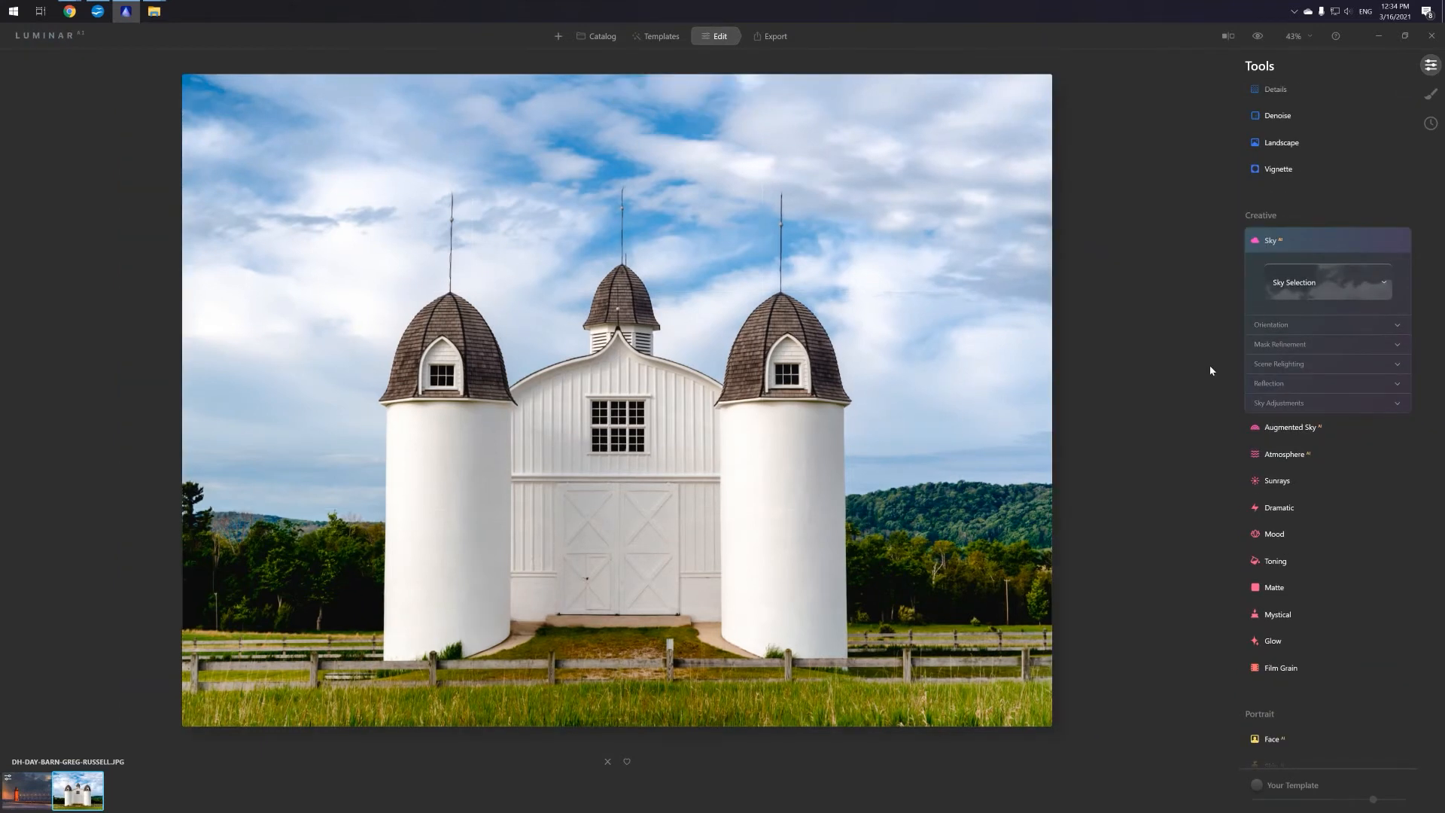
{"action": "left_click", "coordinate": [1280, 298]}
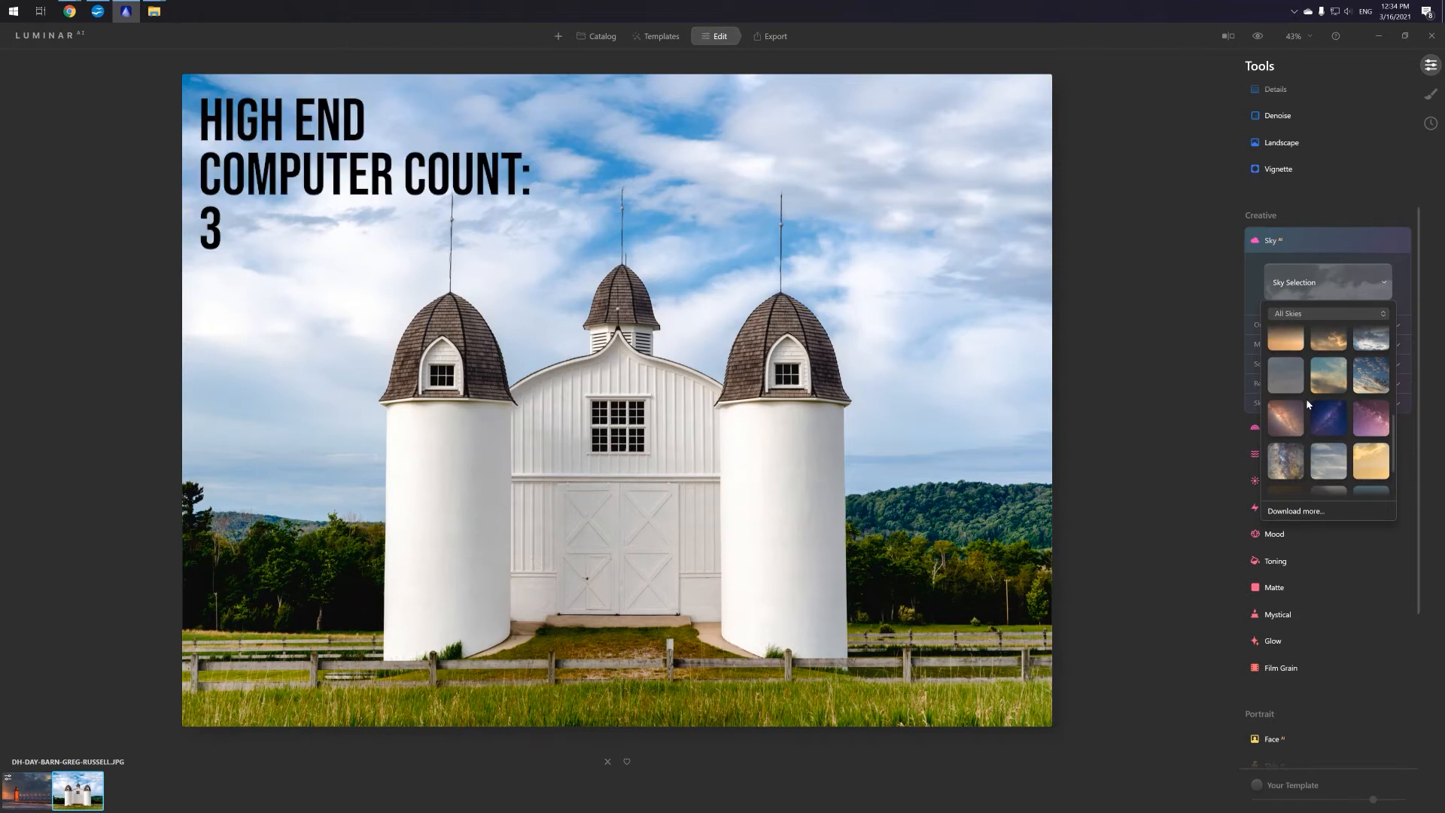
{"action": "left_click", "coordinate": [1366, 420]}
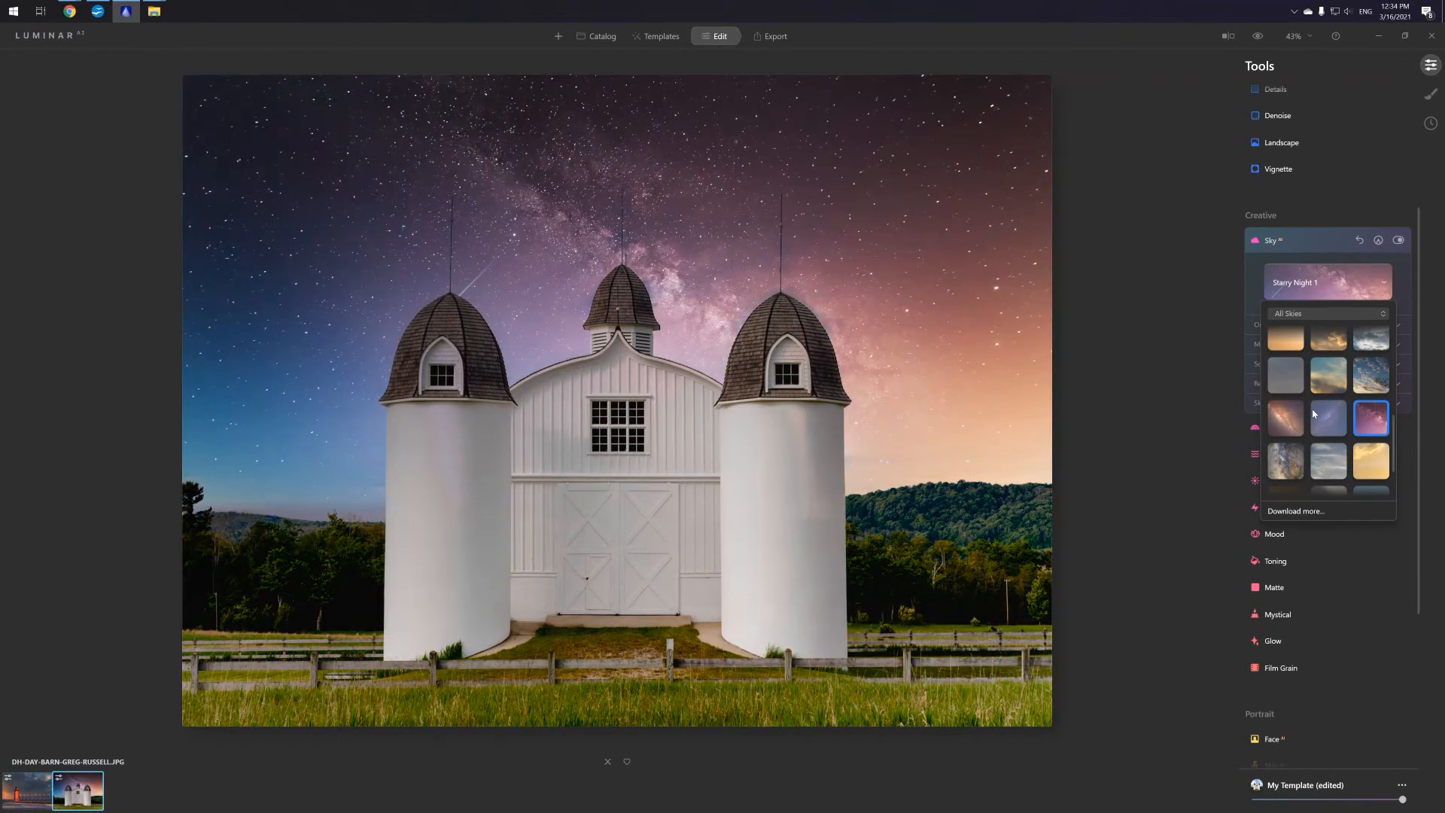
{"action": "left_click", "coordinate": [1285, 419]}
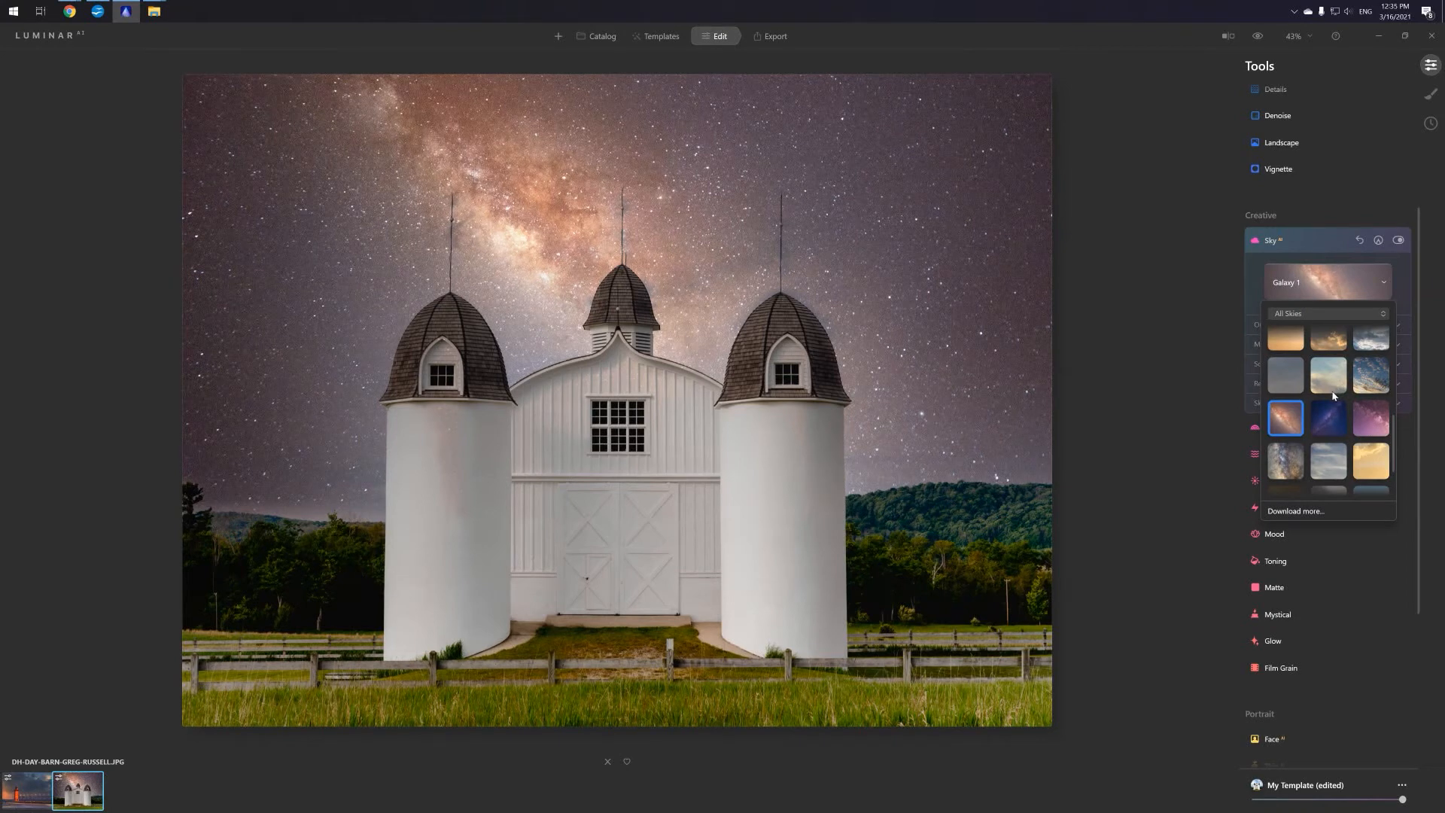
{"action": "left_click", "coordinate": [1288, 459]}
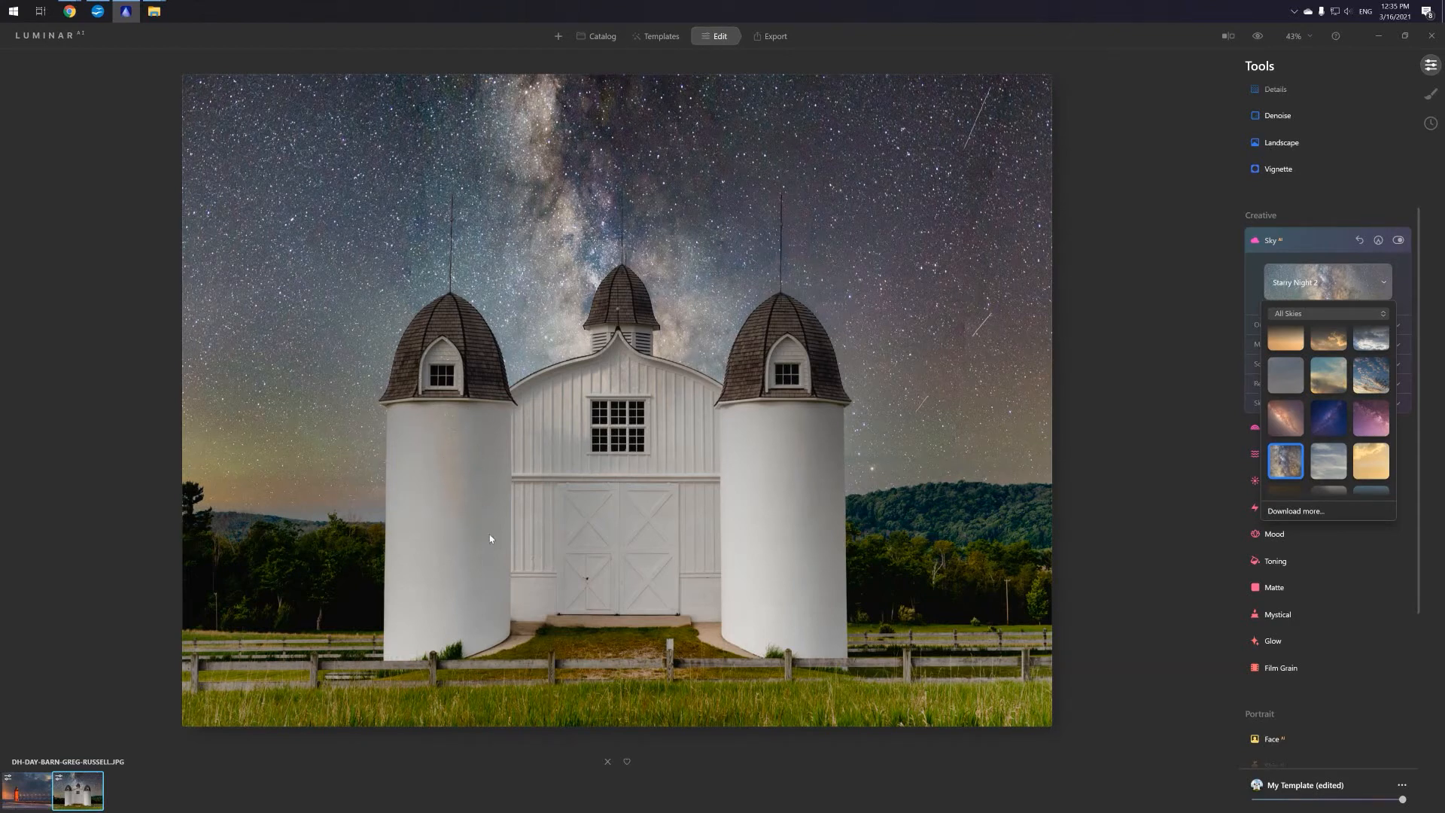
{"action": "left_click", "coordinate": [488, 433]}
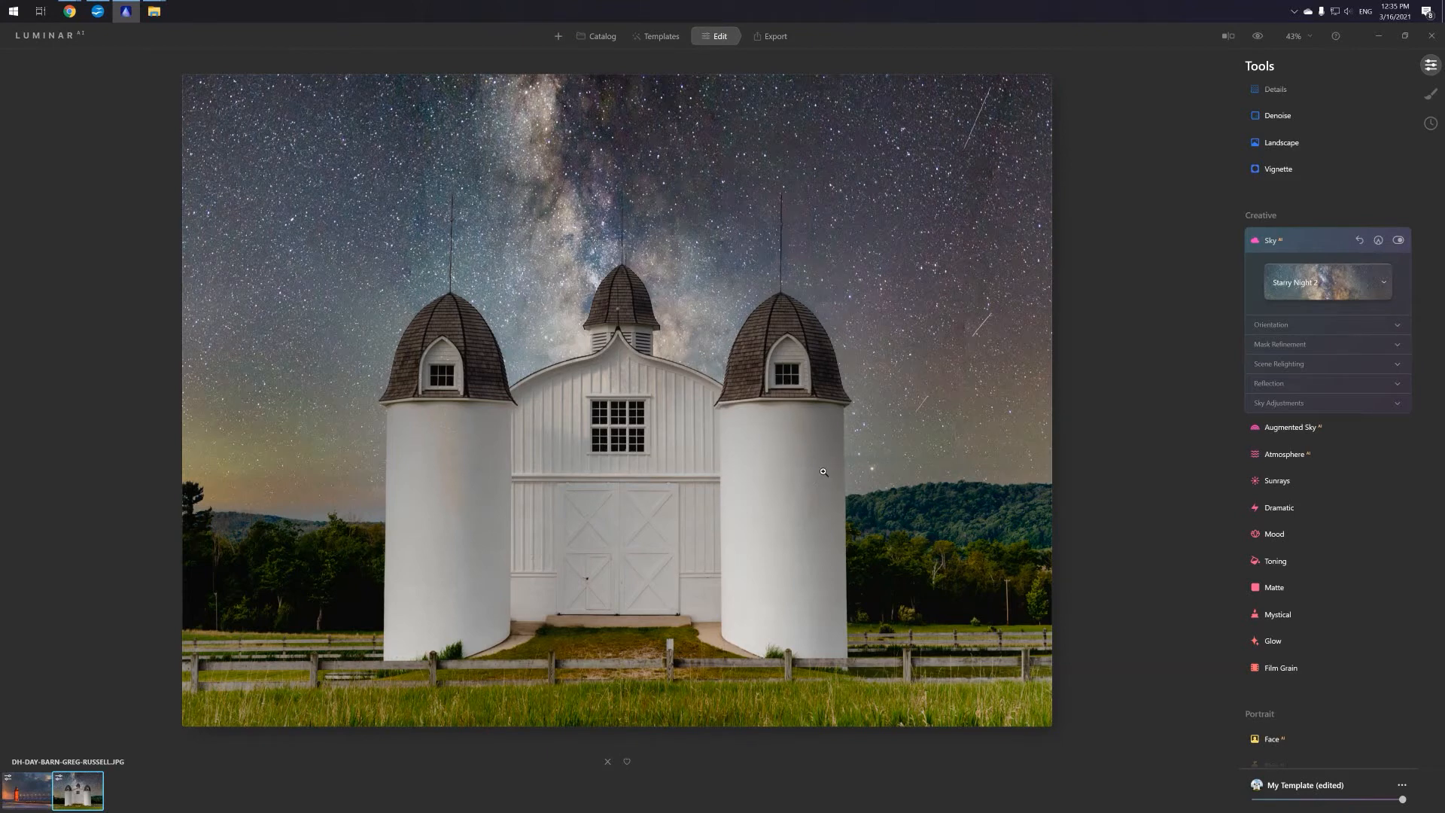
- Replace the barn's sky with Sunset Clouds 3, switch it to Sunset Clouds 2, and close the sky selection
{"action": "left_click", "coordinate": [1319, 283]}
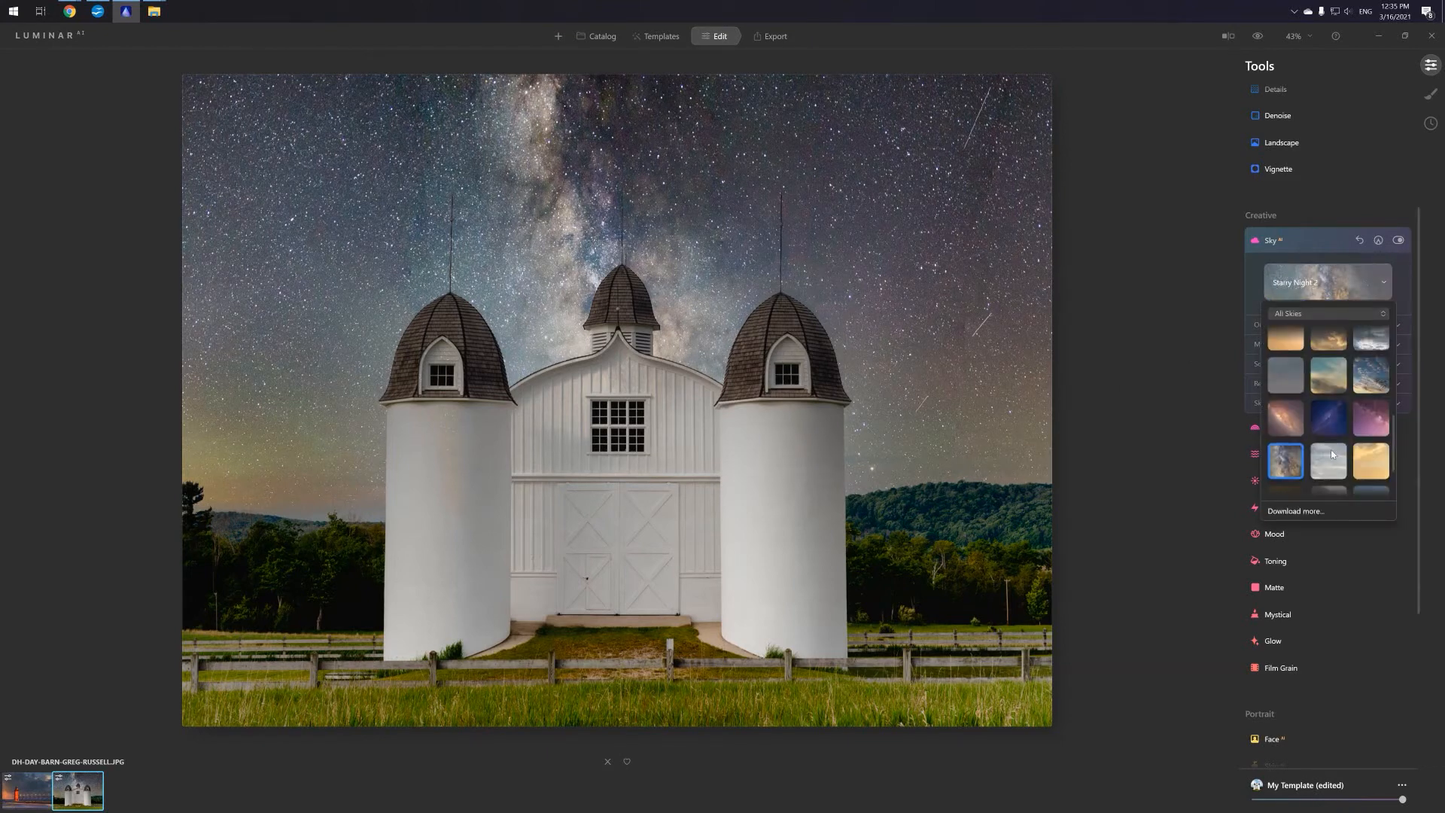
{"action": "scroll", "coordinate": [1330, 449], "scroll_direction": "down", "scroll_amount": 2}
{"action": "left_click", "coordinate": [1322, 475]}
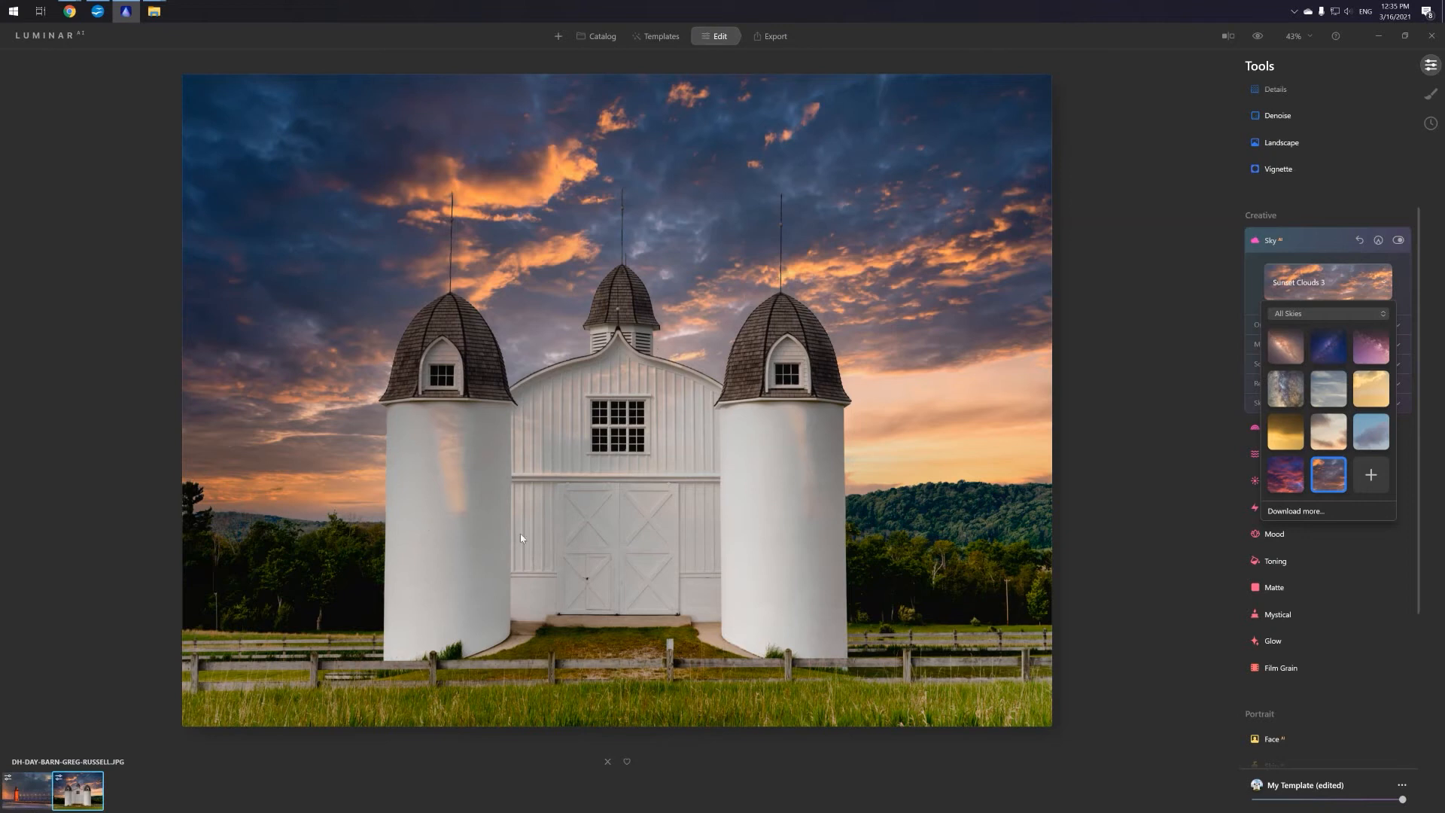
{"action": "left_click", "coordinate": [1296, 481]}
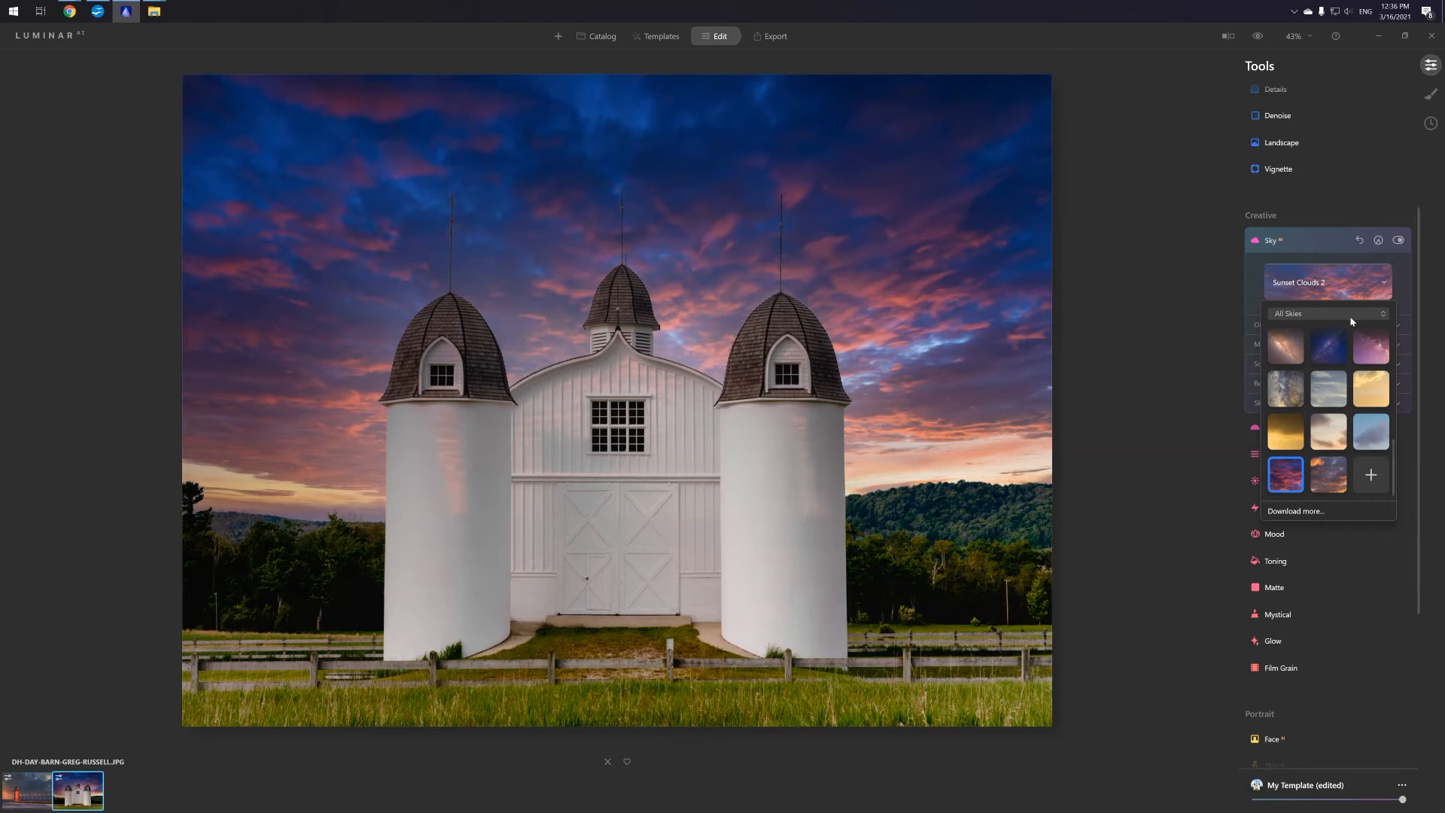
{"action": "left_click", "coordinate": [1388, 289]}
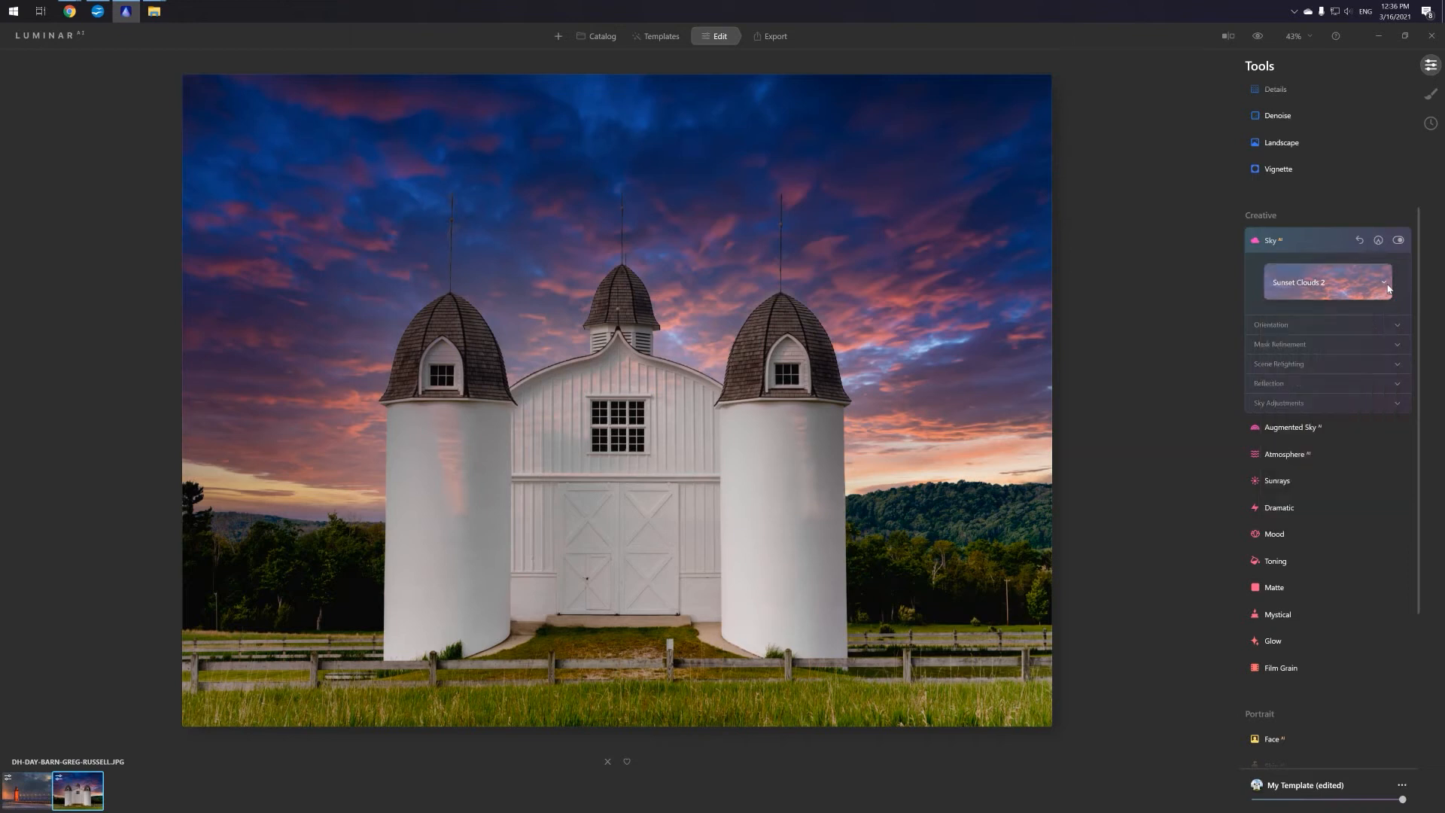
- Try Global mask refinement values between 4 and 100 on the replaced sky and settle on 21
{"action": "left_click", "coordinate": [1306, 342]}
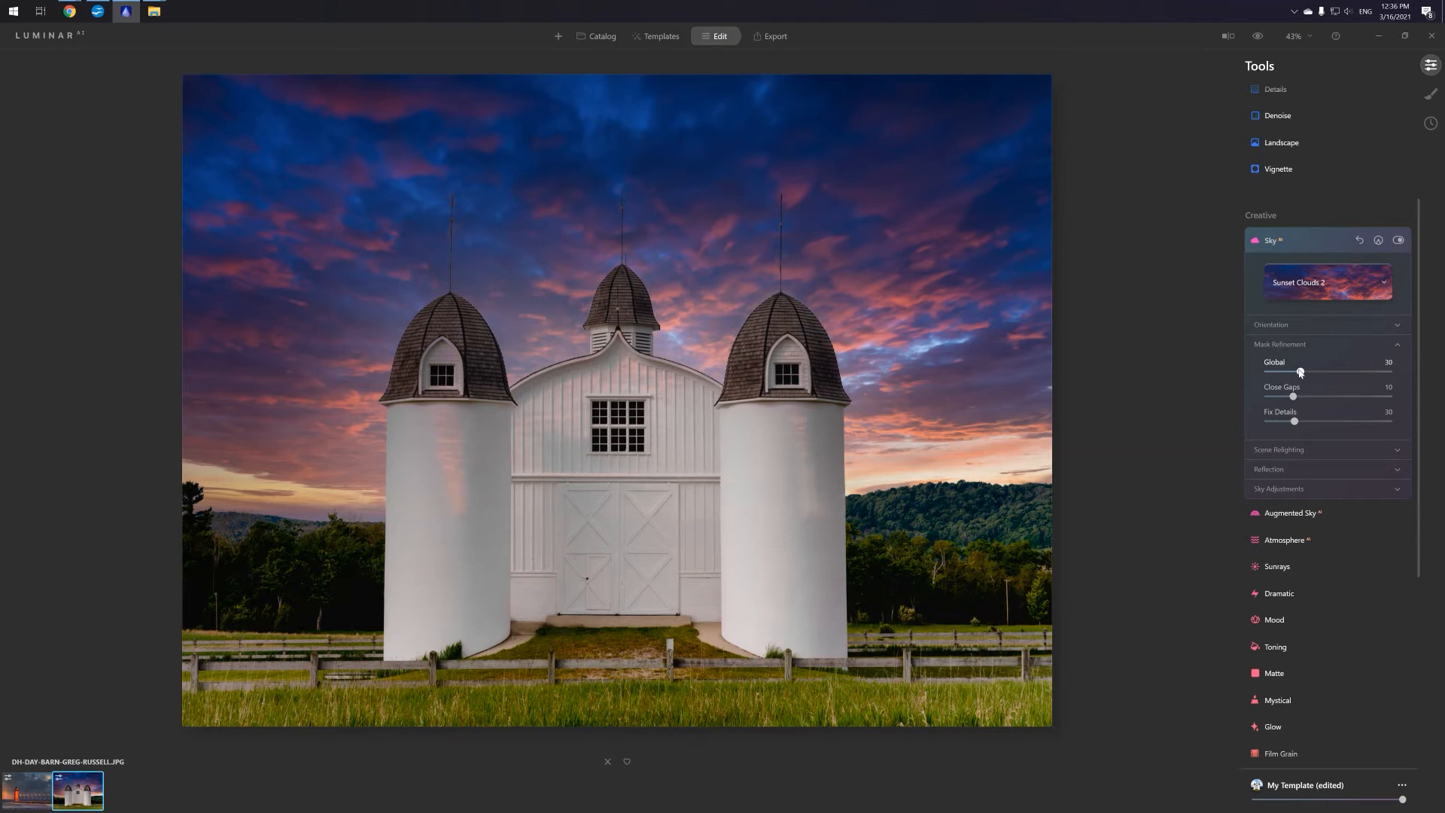
{"action": "left_click_drag", "start_coordinate": [1300, 372], "coordinate": [1389, 372]}
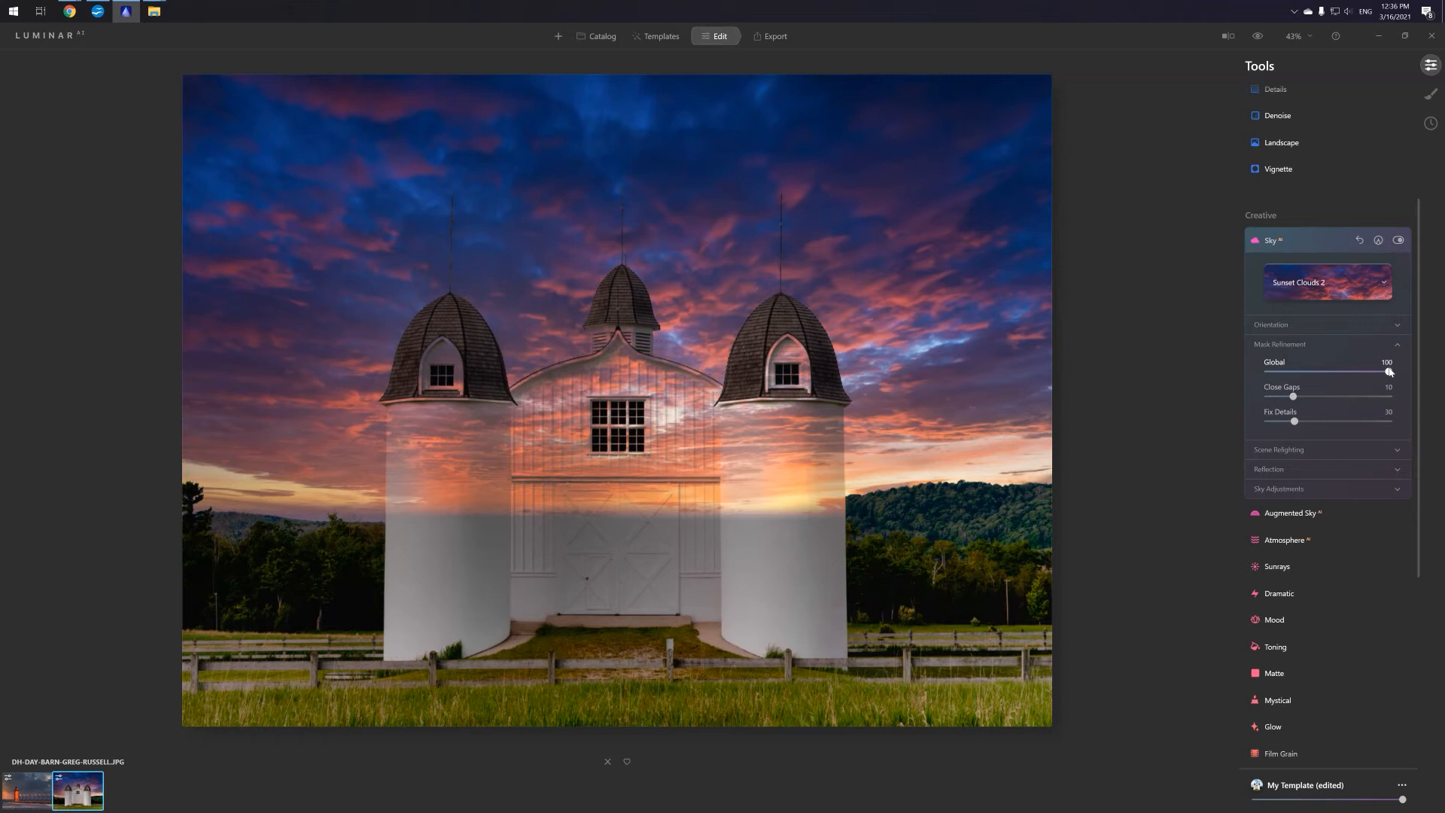
{"action": "left_click_drag", "start_coordinate": [1374, 372], "coordinate": [1268, 371]}
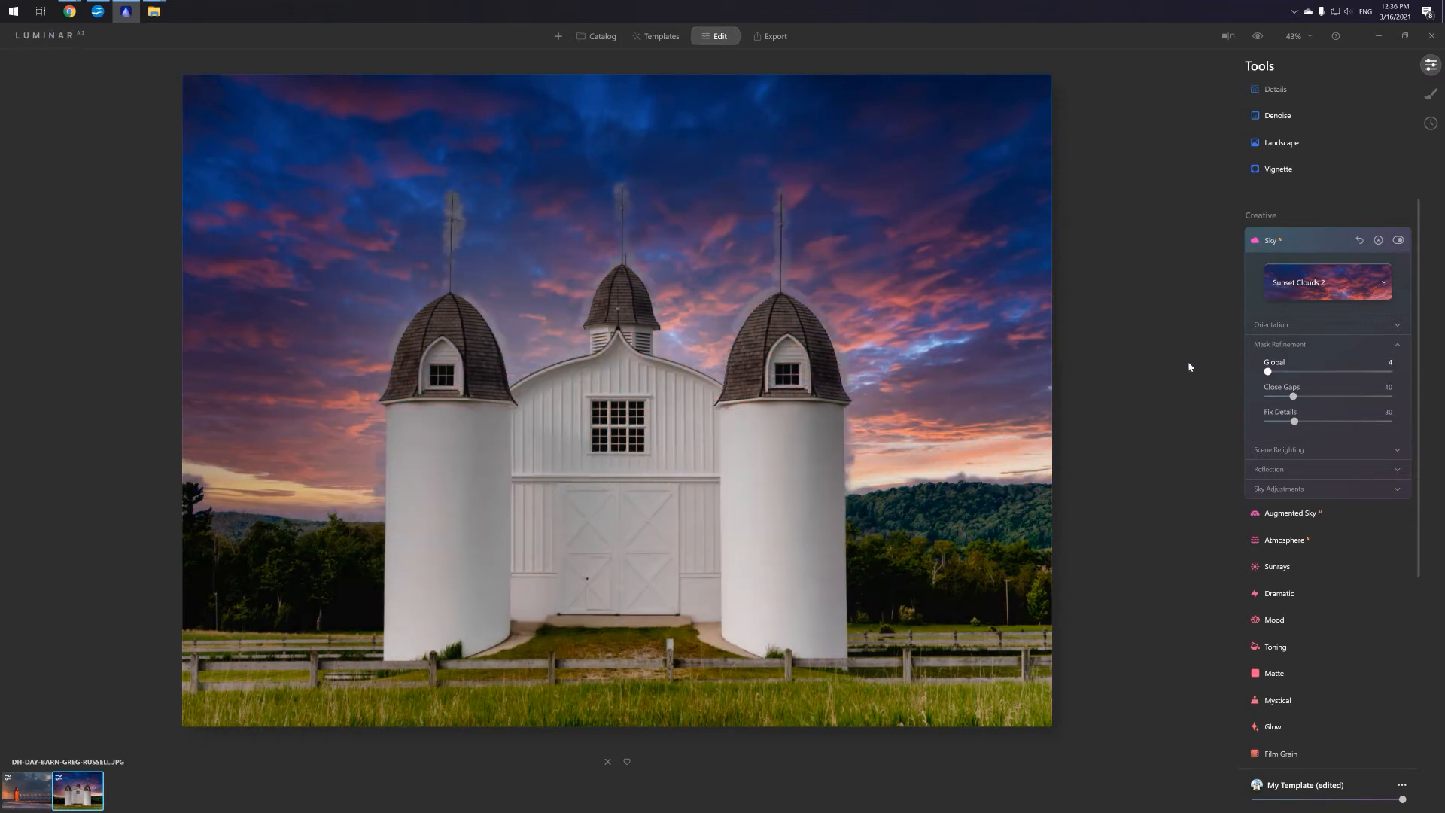
{"action": "mouse_move", "coordinate": [1267, 371]}
{"action": "left_mouse_down"}
{"action": "mouse_move", "coordinate": [1302, 372]}
{"action": "mouse_move", "coordinate": [1289, 373]}
{"action": "left_mouse_up"}
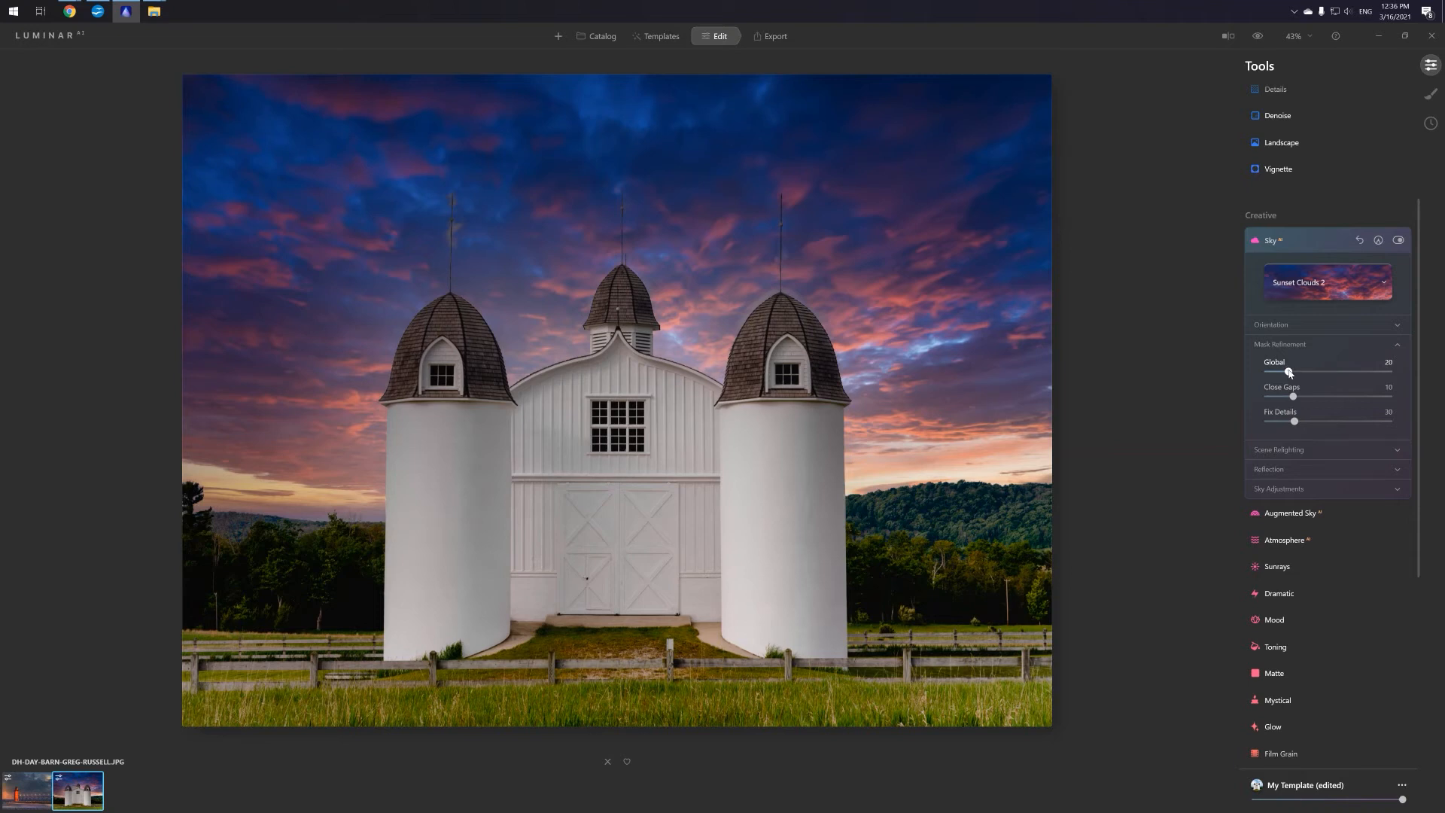
{"action": "left_click_drag", "start_coordinate": [1288, 373], "coordinate": [1309, 372]}
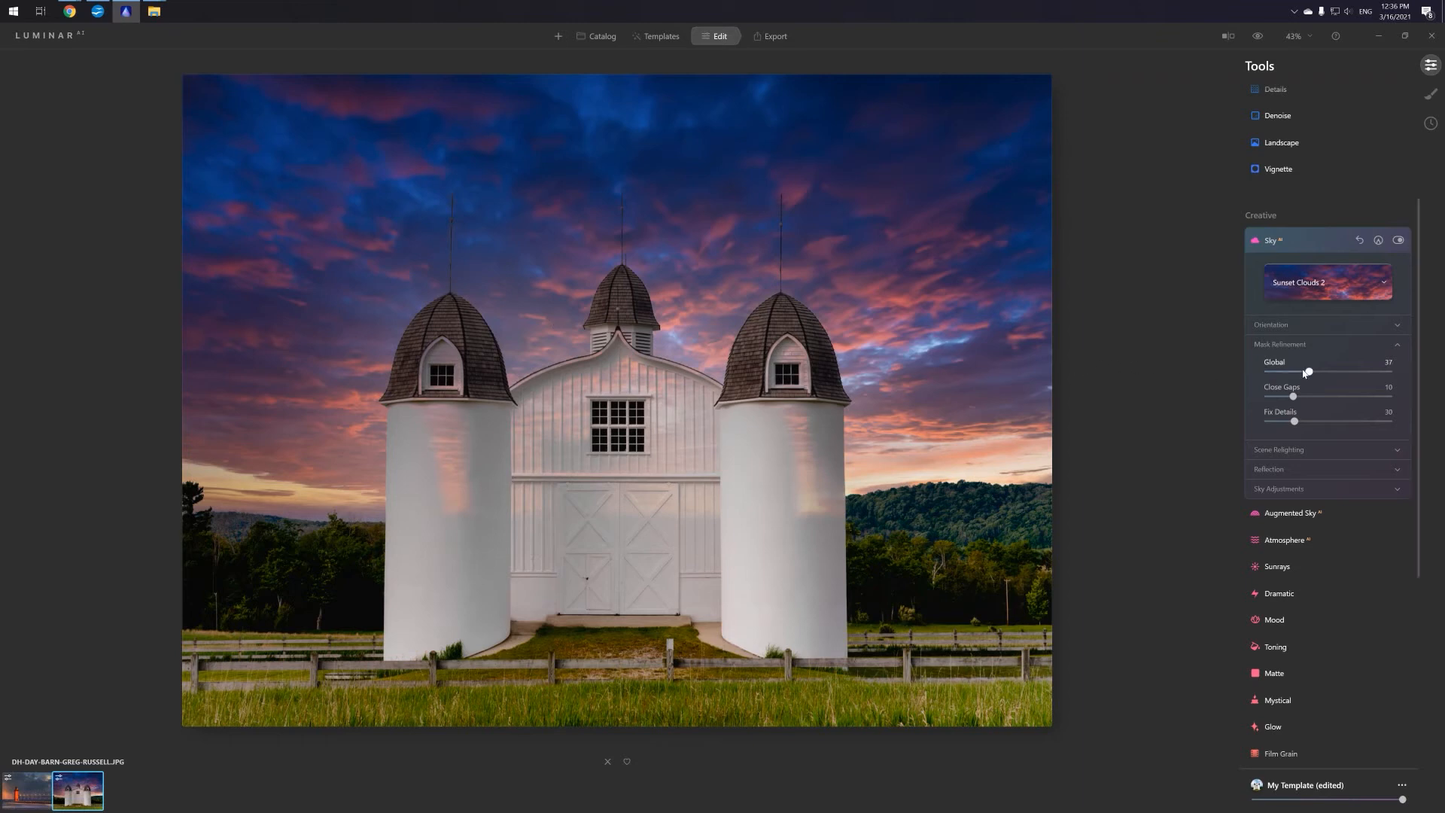
{"action": "left_click_drag", "start_coordinate": [1306, 373], "coordinate": [1291, 374]}
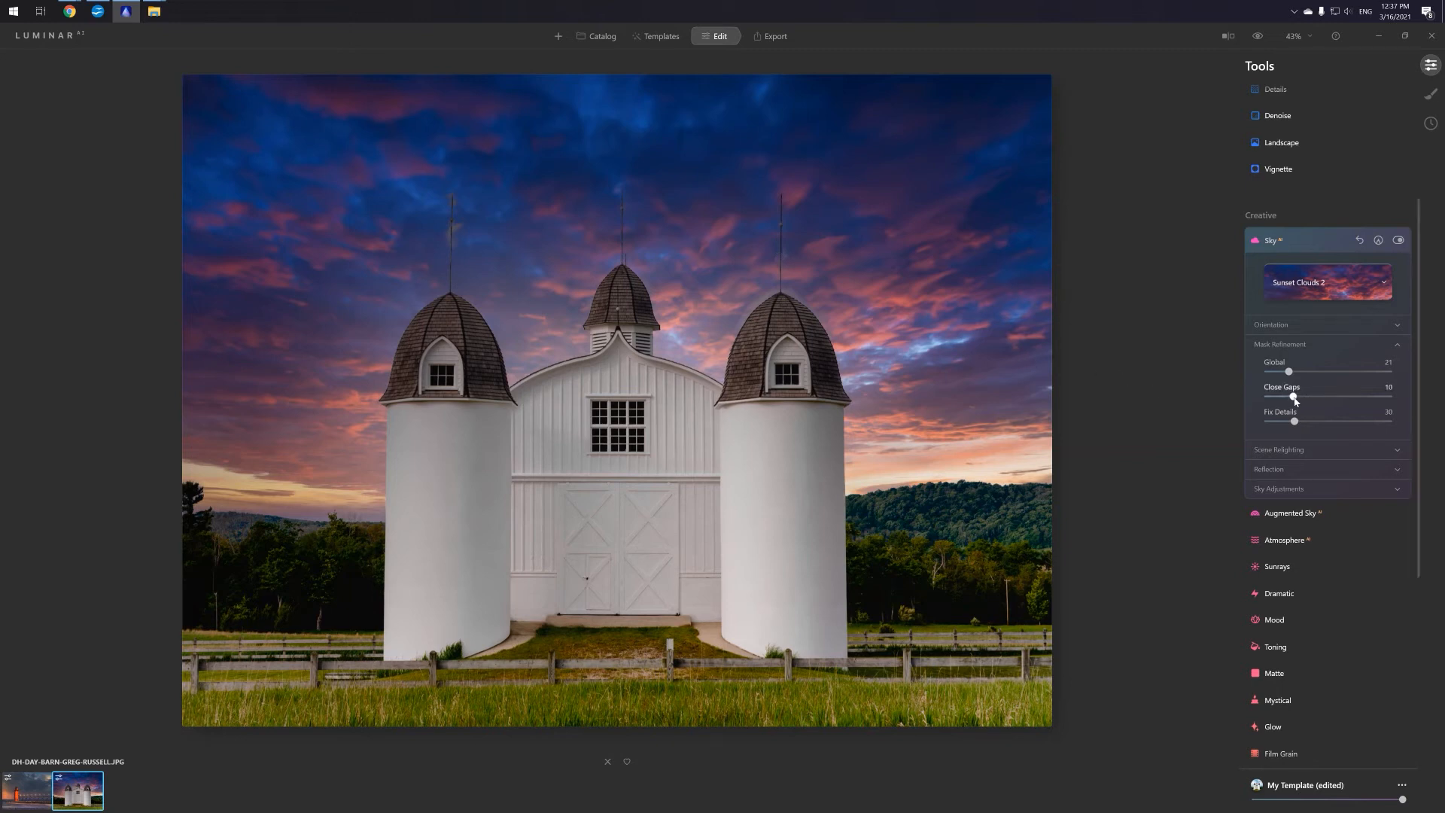
- Set the sky mask's Close Gaps to 7 and Fix Details to 33
{"action": "left_click_drag", "start_coordinate": [1294, 401], "coordinate": [1255, 398]}
{"action": "mouse_move", "coordinate": [1268, 397]}
{"action": "left_mouse_down"}
{"action": "mouse_move", "coordinate": [1286, 399]}
{"action": "mouse_move", "coordinate": [1253, 410]}
{"action": "left_mouse_up"}
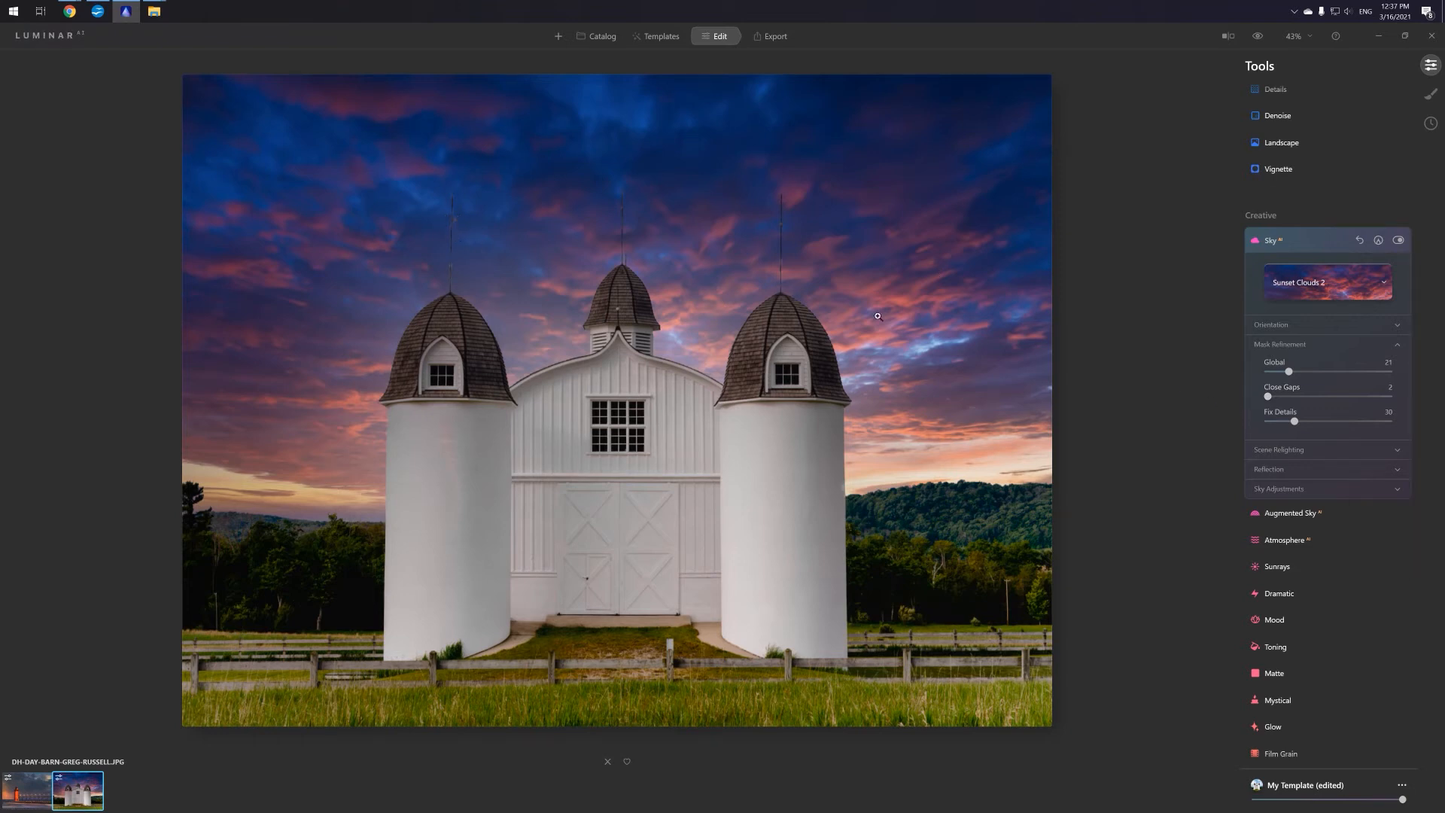
{"action": "left_click_drag", "start_coordinate": [1271, 396], "coordinate": [1285, 397]}
{"action": "mouse_move", "coordinate": [1295, 422]}
{"action": "left_mouse_down"}
{"action": "mouse_move", "coordinate": [1367, 422]}
{"action": "mouse_move", "coordinate": [1221, 421]}
{"action": "mouse_move", "coordinate": [1389, 421]}
{"action": "mouse_move", "coordinate": [1304, 444]}
{"action": "left_mouse_up"}
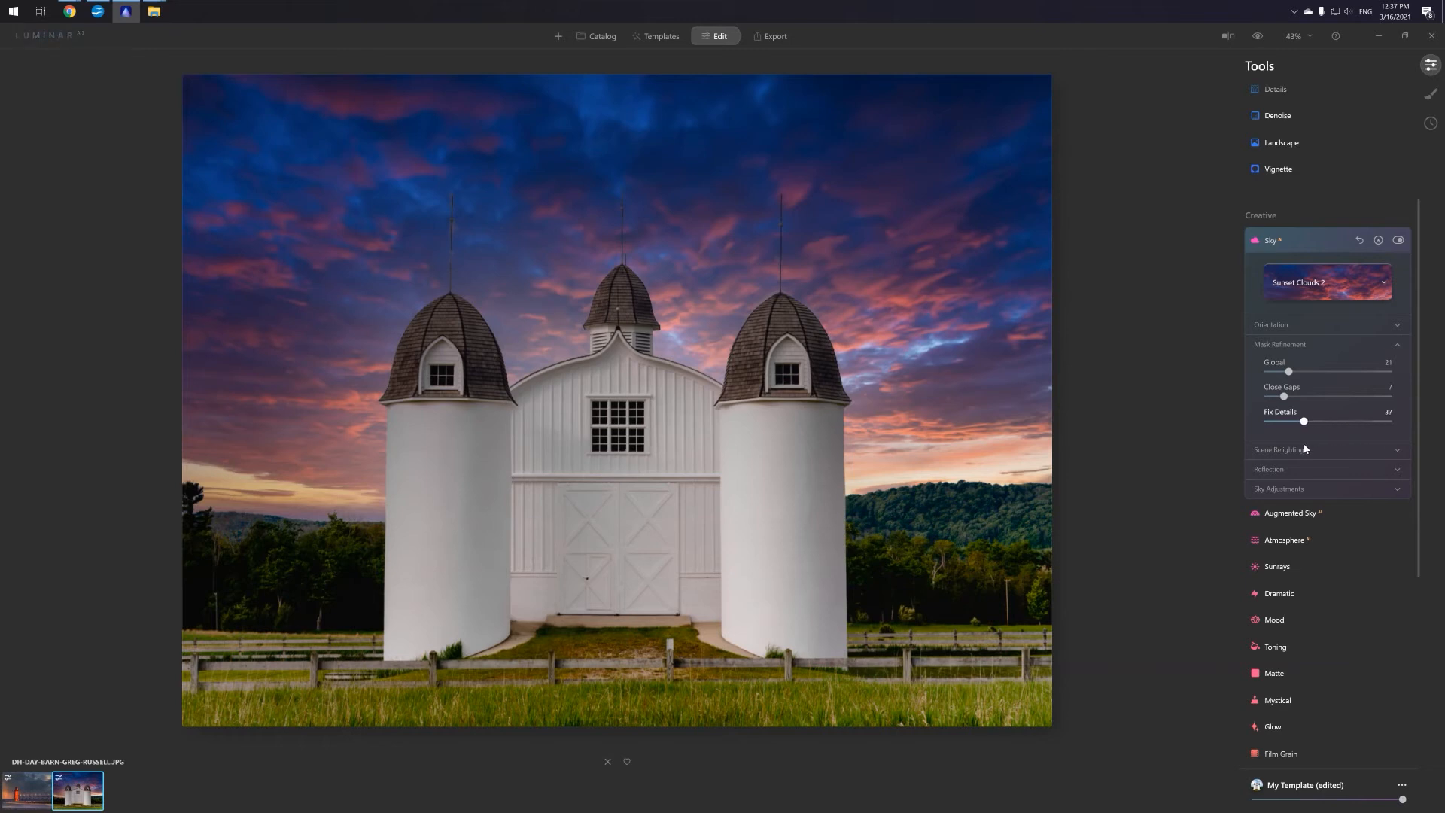
- Expand the Scene Relighting and Sky Adjustments settings of the sky replacement to look at their options
{"action": "left_click", "coordinate": [1300, 450]}
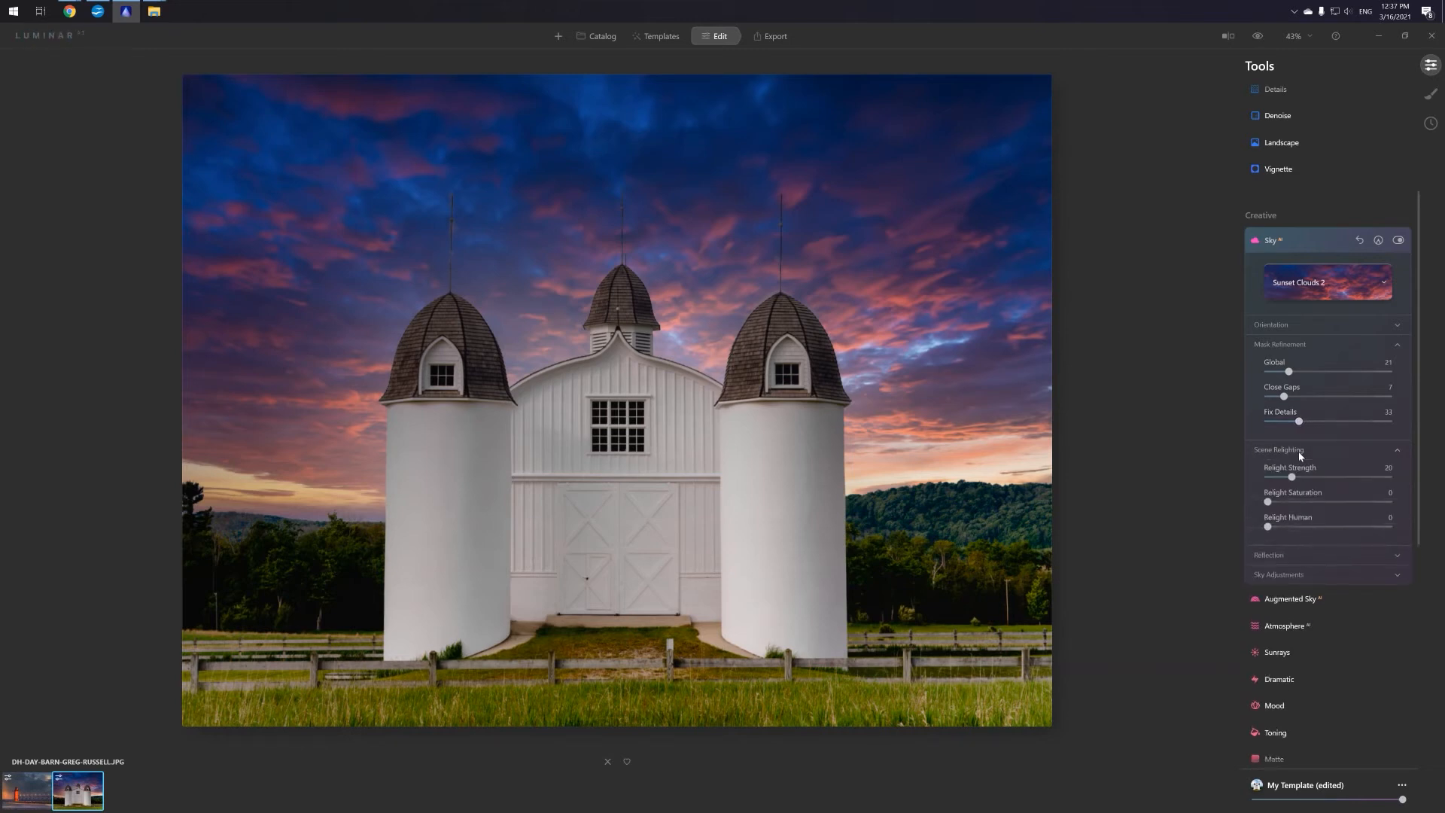
{"action": "scroll", "coordinate": [1299, 455], "scroll_direction": "down", "scroll_amount": 3}
{"action": "left_click", "coordinate": [1297, 493]}
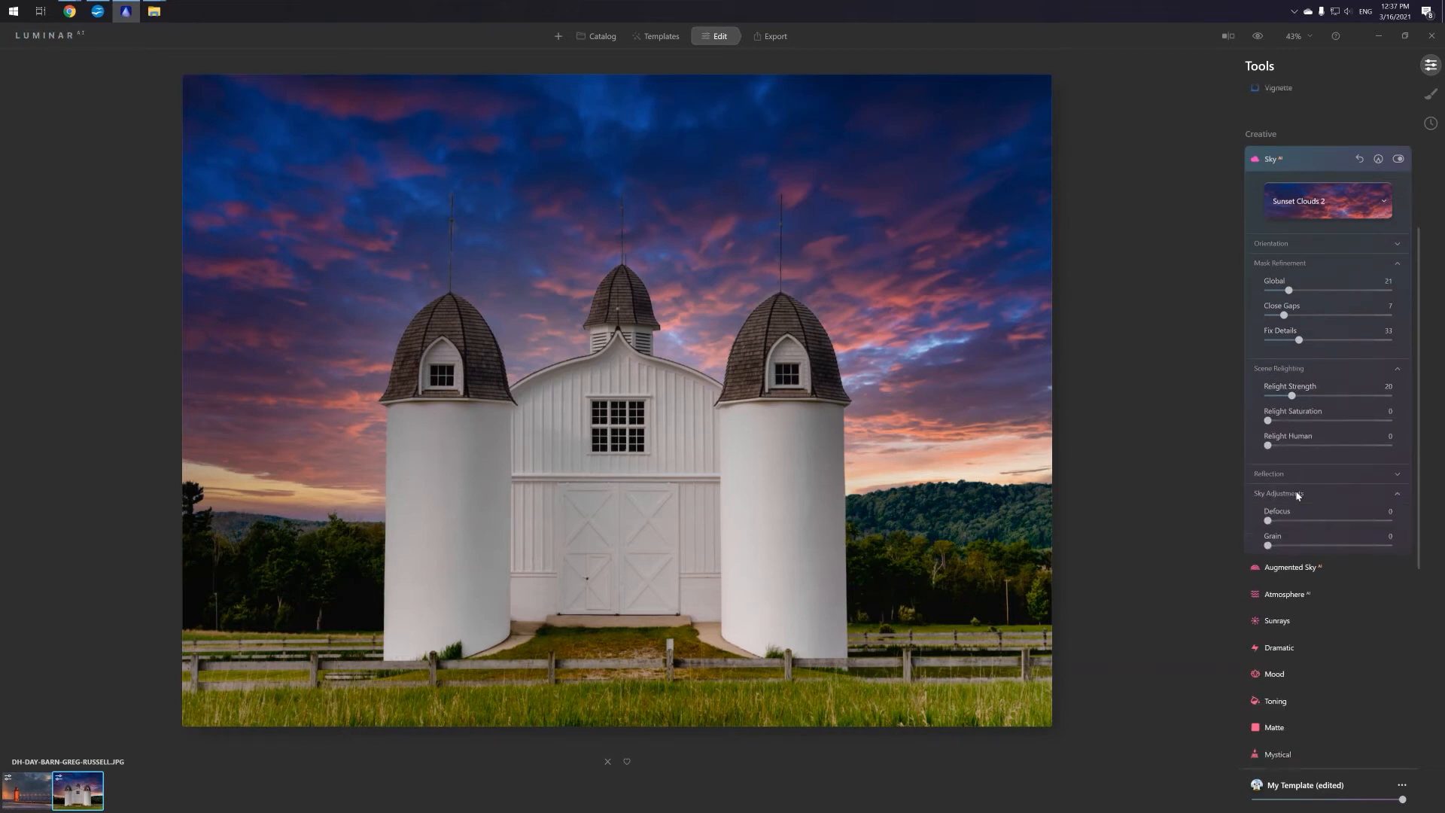
{"action": "scroll", "coordinate": [1295, 452], "scroll_direction": "up", "scroll_amount": 5}
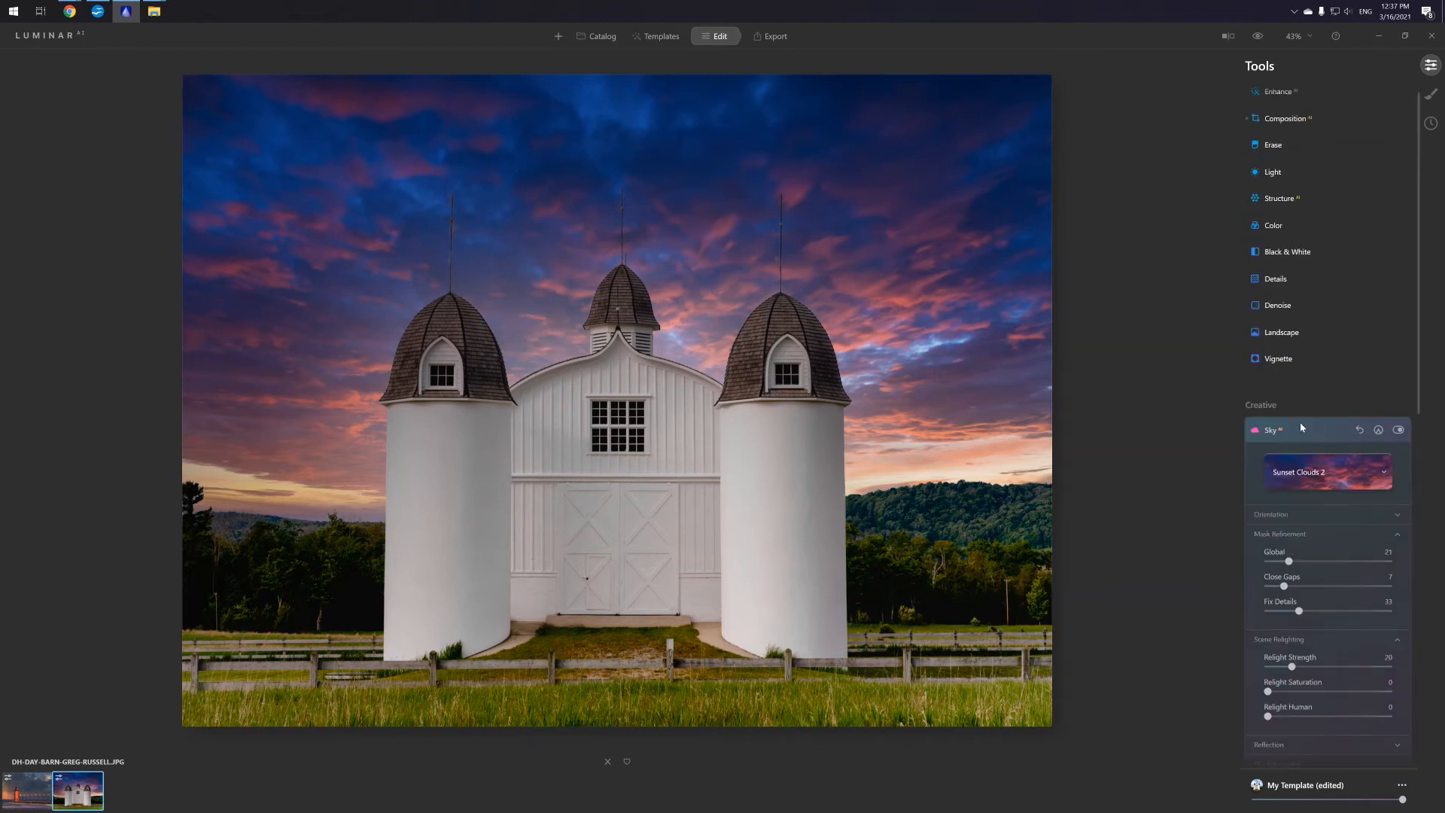
- Change the sky to Sunset Clouds 3 and inspect its edges around the barn's three spires at 100% zoom
{"action": "left_click", "coordinate": [1304, 461]}
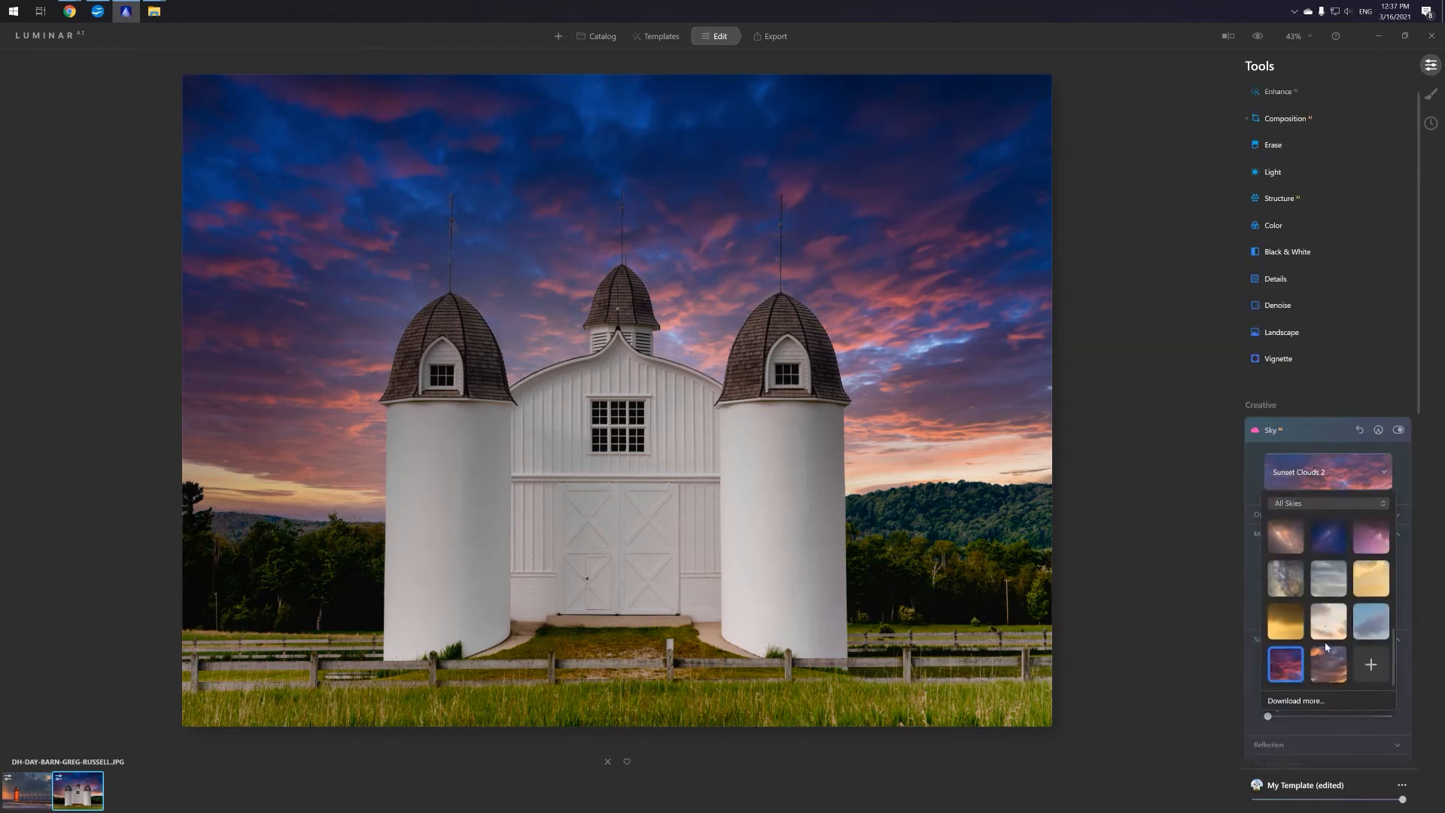
{"action": "left_click", "coordinate": [1327, 664]}
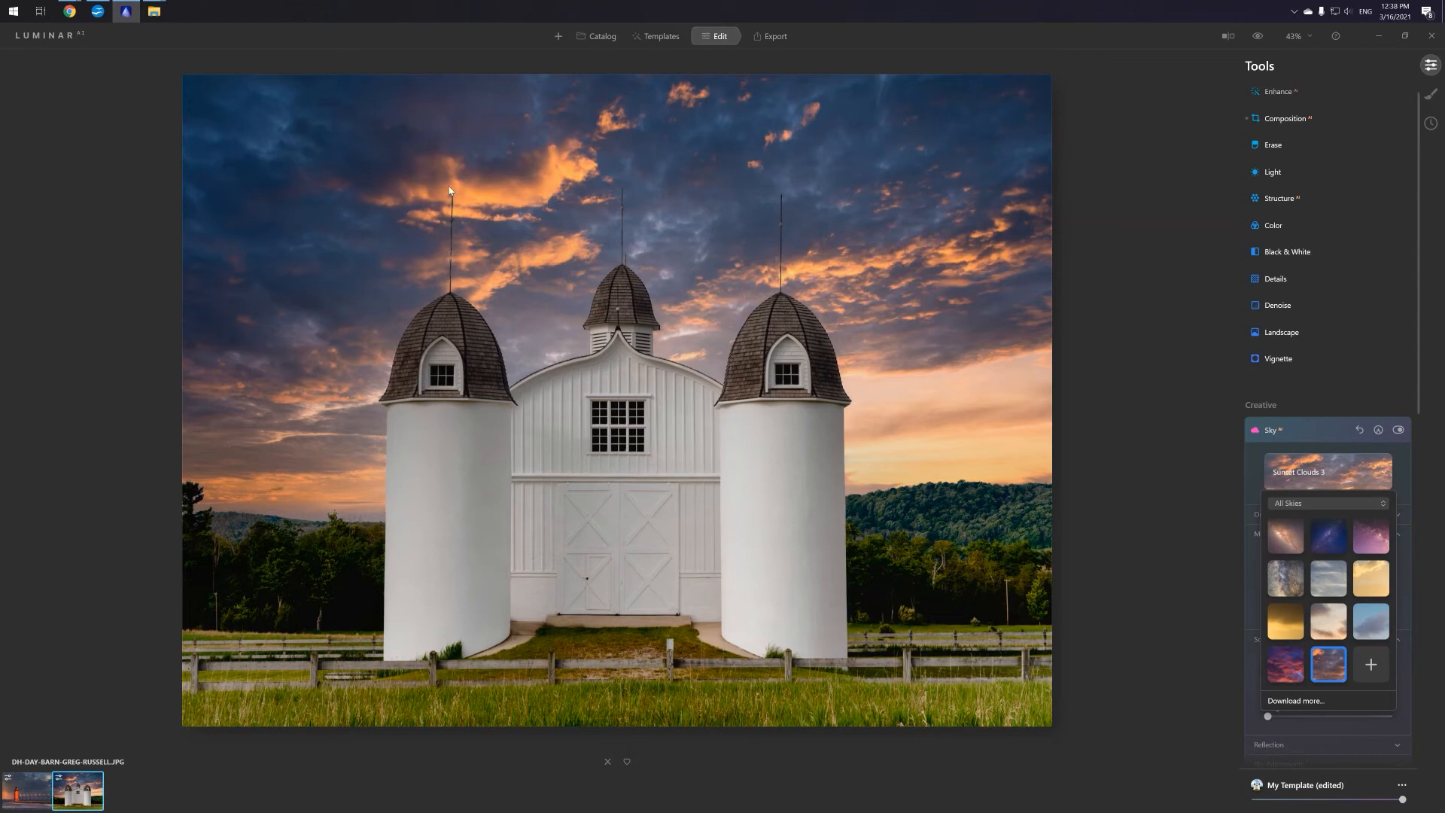
{"action": "left_click", "coordinate": [682, 193]}
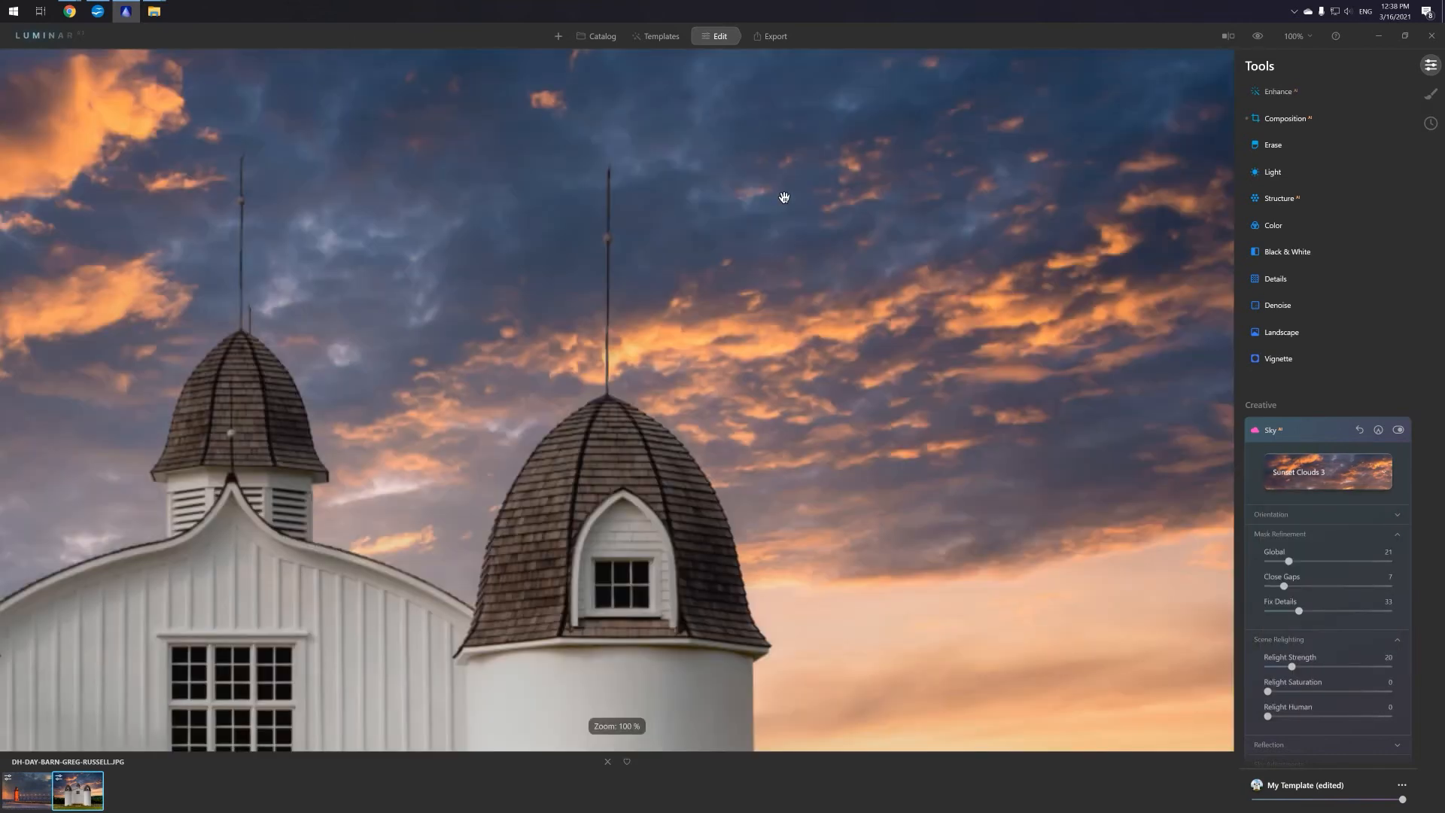
{"action": "left_click", "coordinate": [782, 196]}
{"action": "left_click_drag", "start_coordinate": [251, 146], "coordinate": [607, 271]}
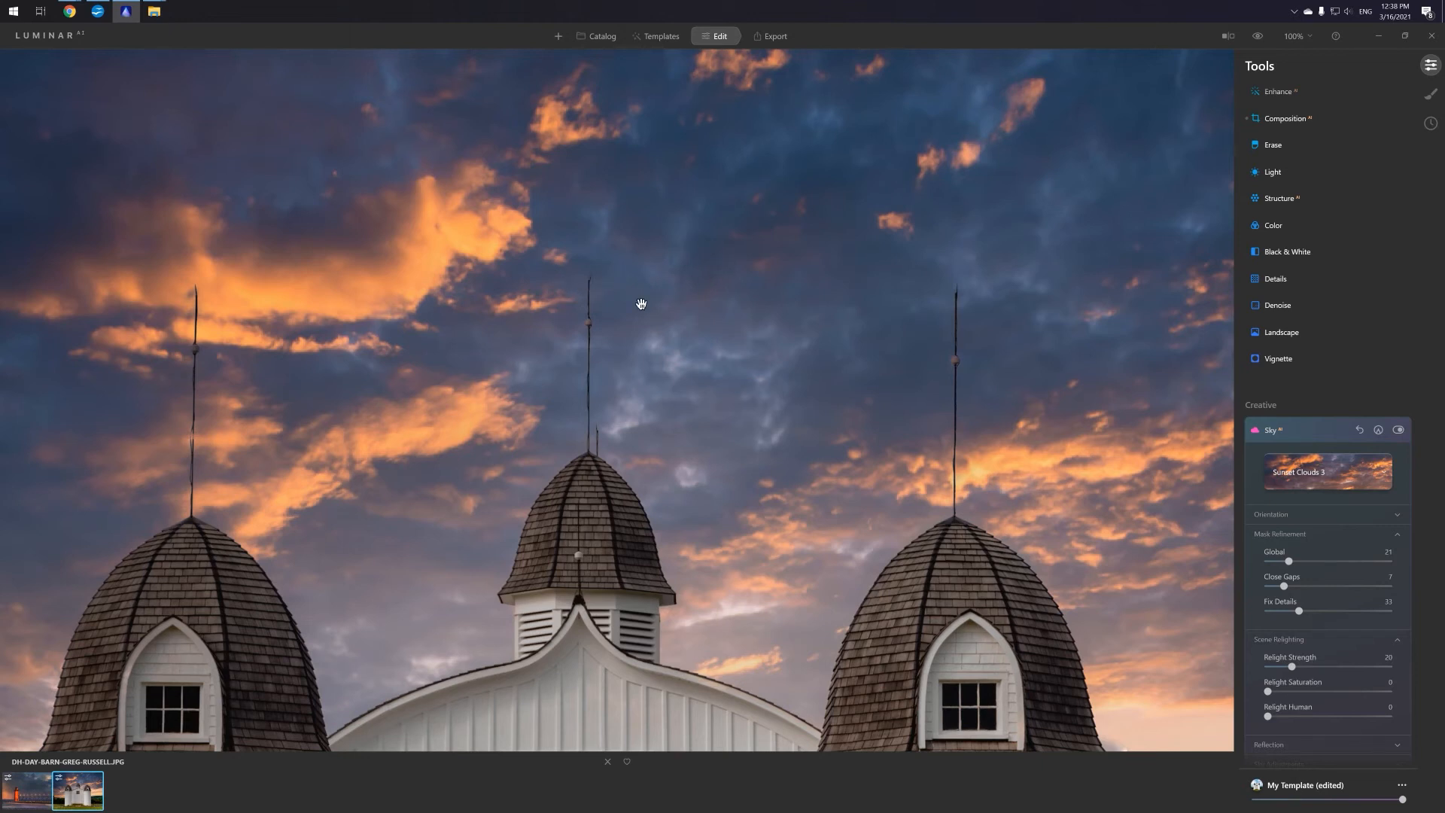
{"action": "left_click", "coordinate": [677, 317]}
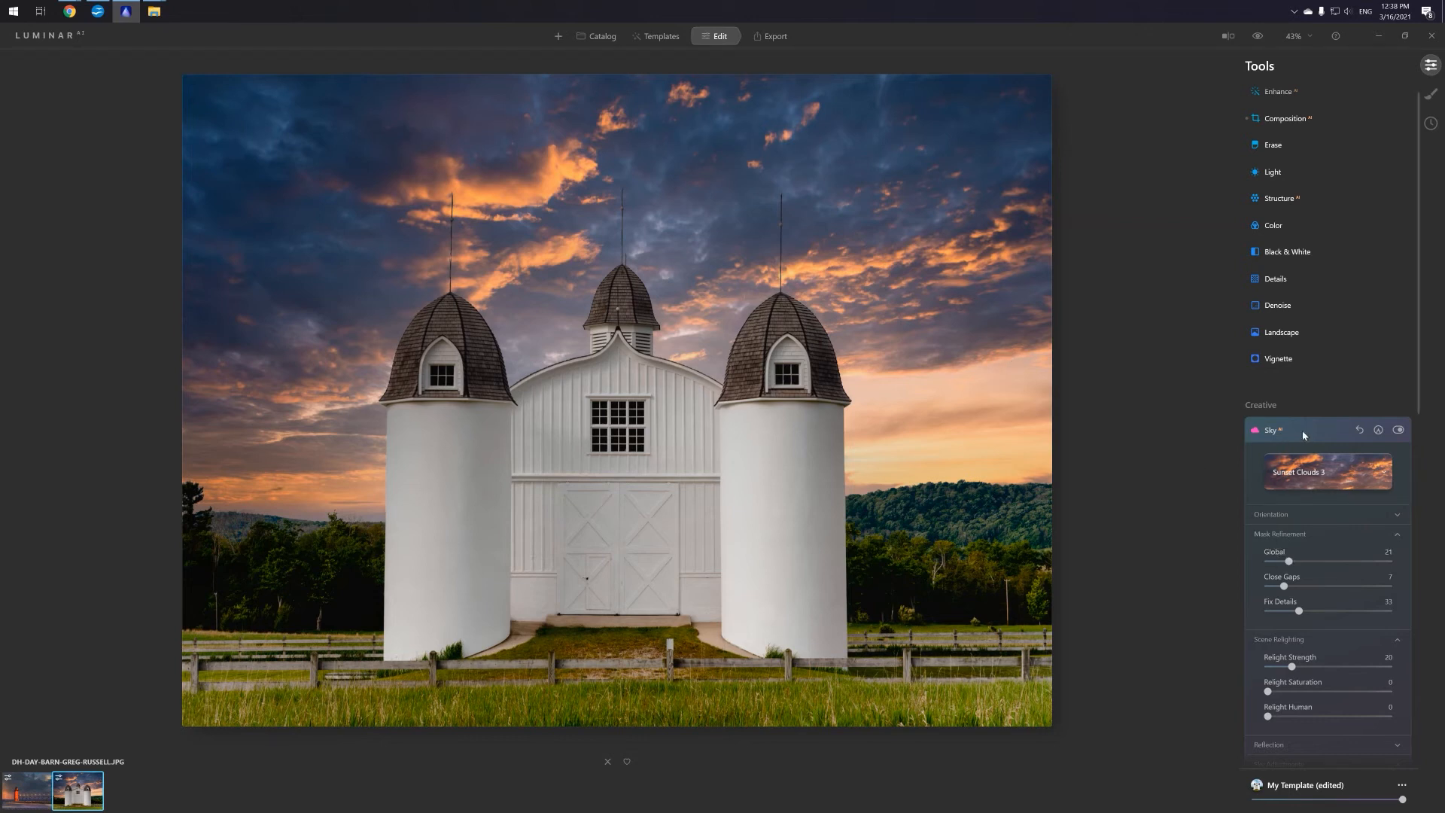
- Close the Sky settings, open Augmented Sky and add the Aurora 1 object to the barn photo
{"action": "left_click", "coordinate": [1279, 429]}
{"action": "left_click", "coordinate": [1272, 460]}
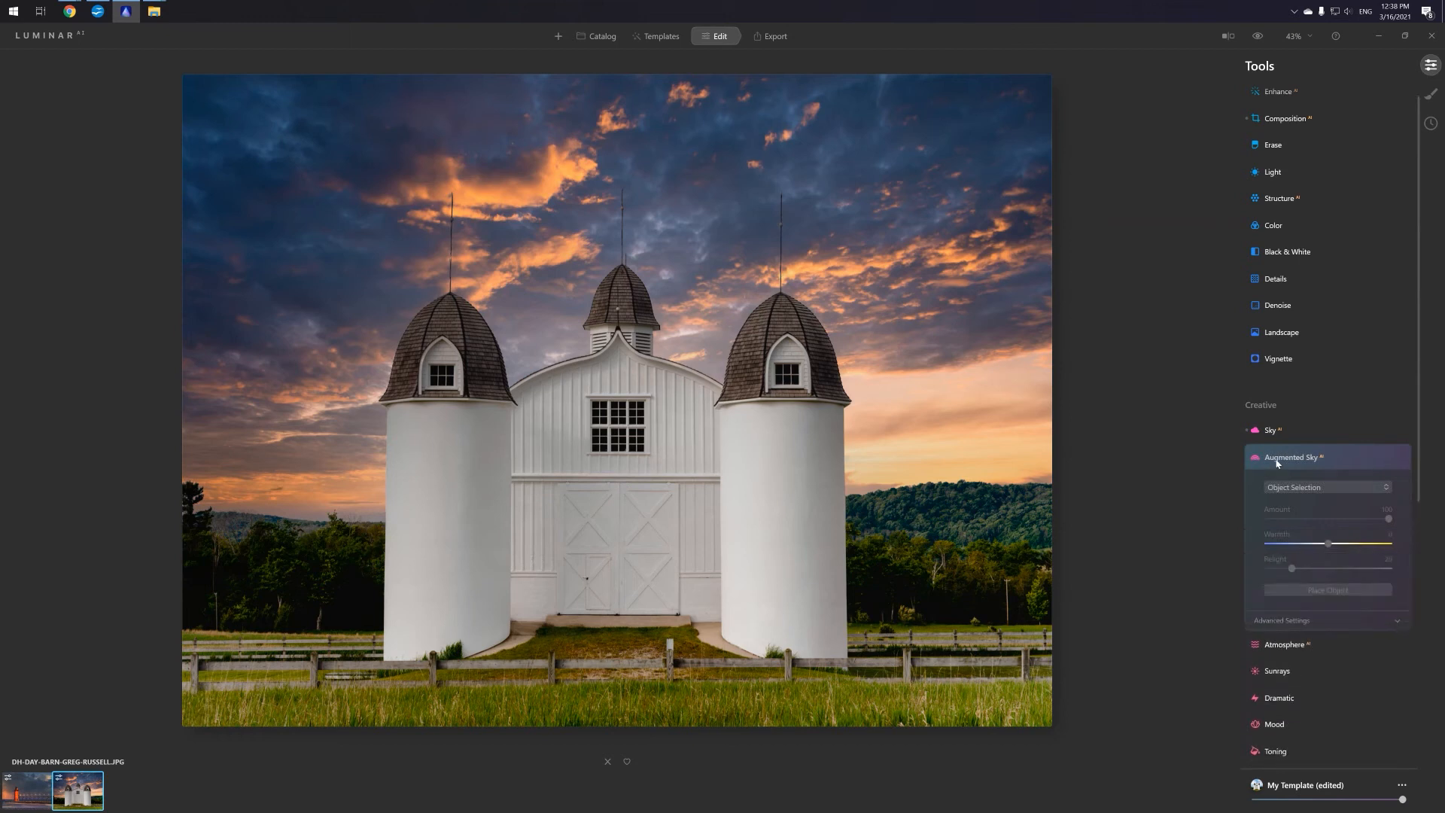
{"action": "left_click", "coordinate": [1322, 488]}
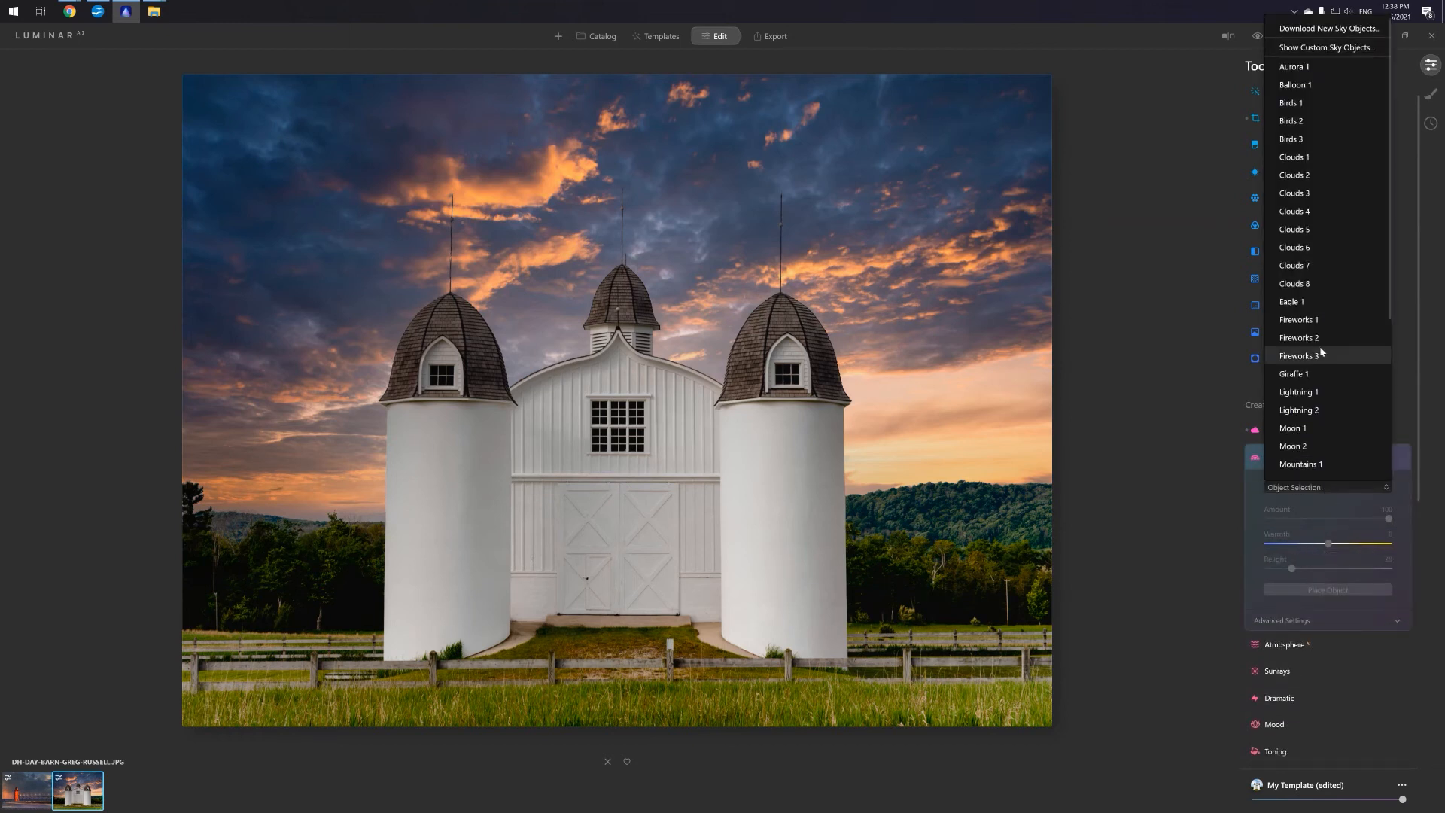
{"action": "left_click", "coordinate": [1313, 73]}
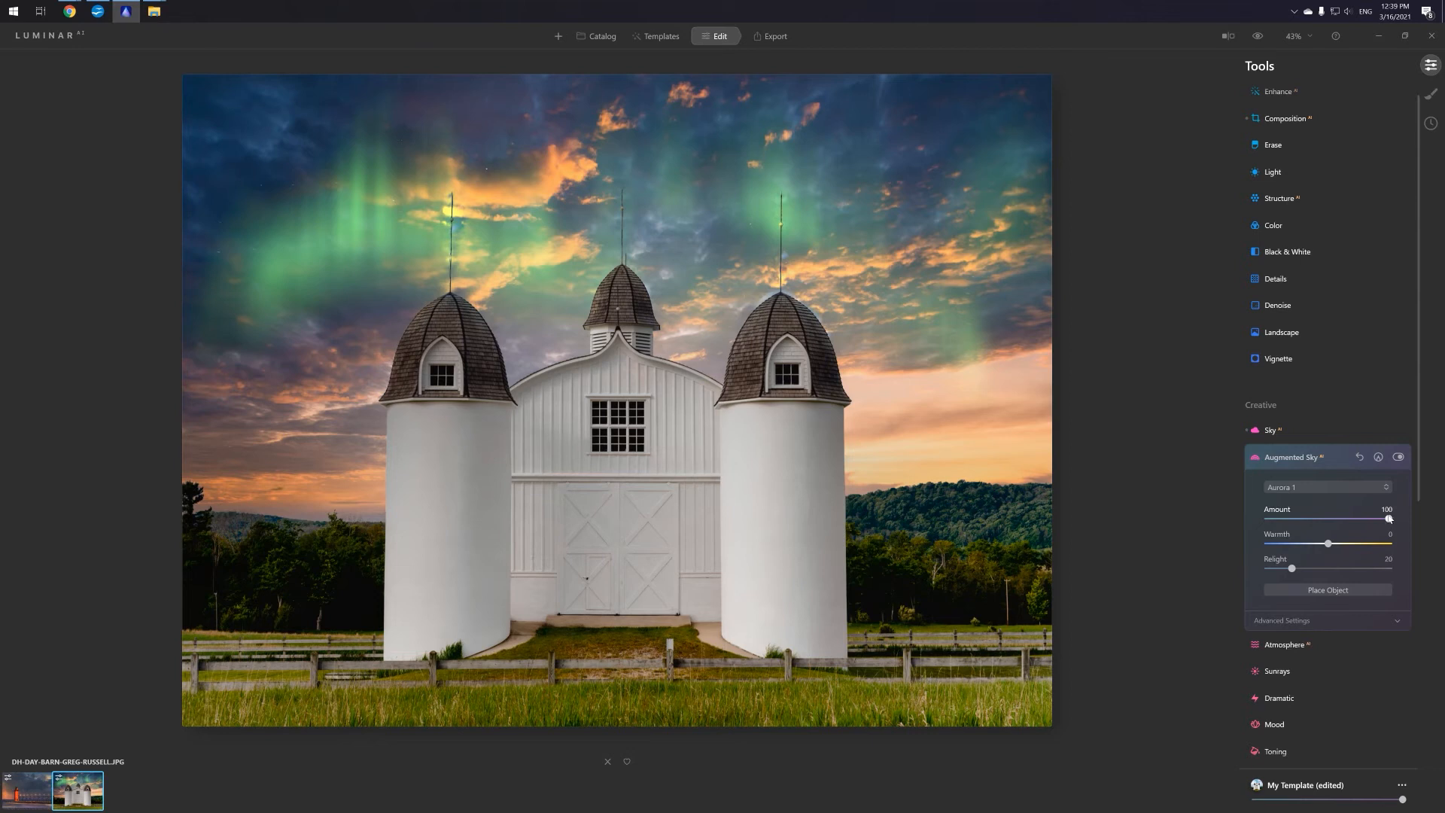
- Change the sky object to Moon 1, enlarge it and test placing it behind the horizon beside the barn's right silo
{"action": "left_click", "coordinate": [1283, 487]}
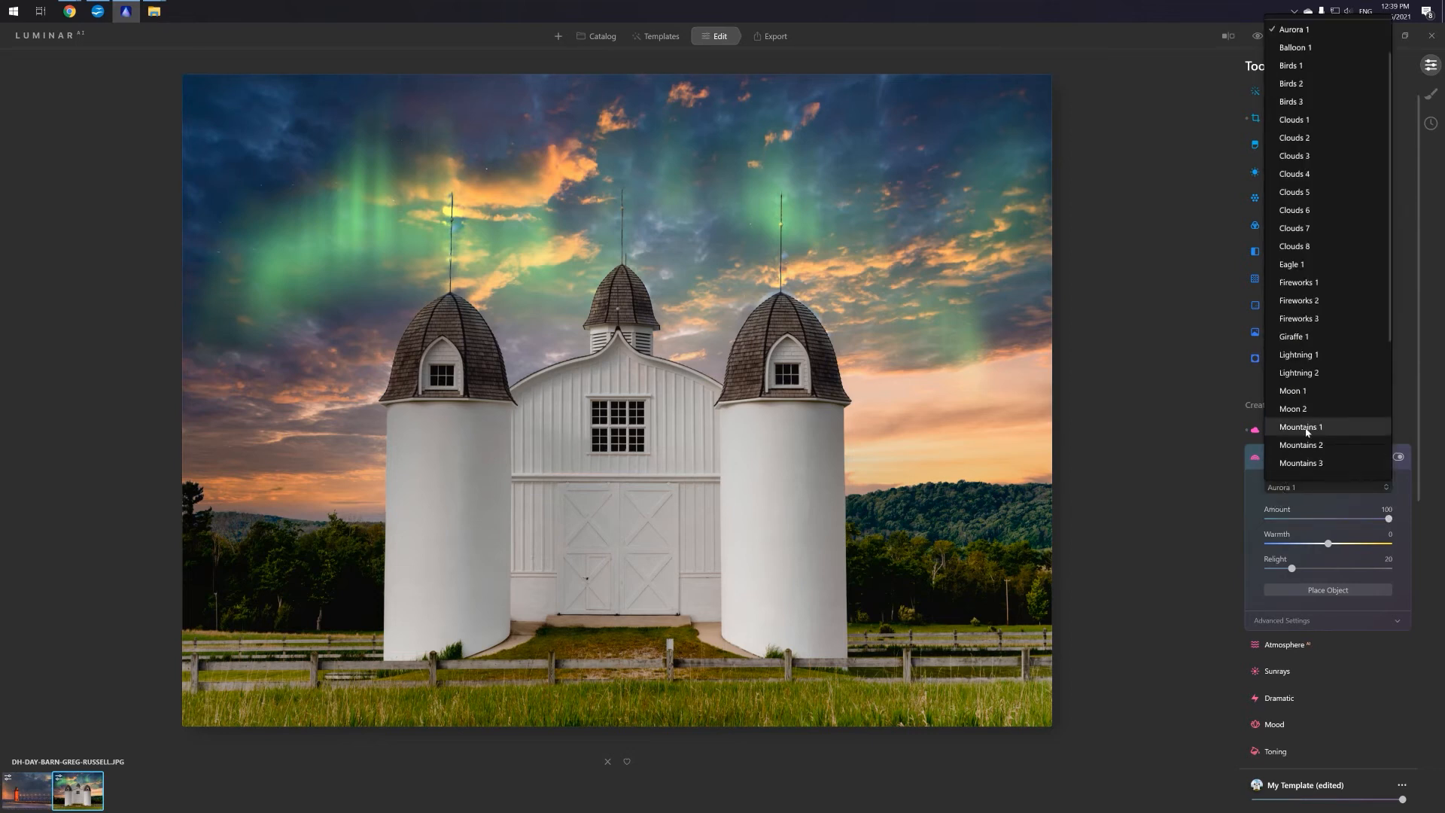
{"action": "left_click", "coordinate": [1308, 402]}
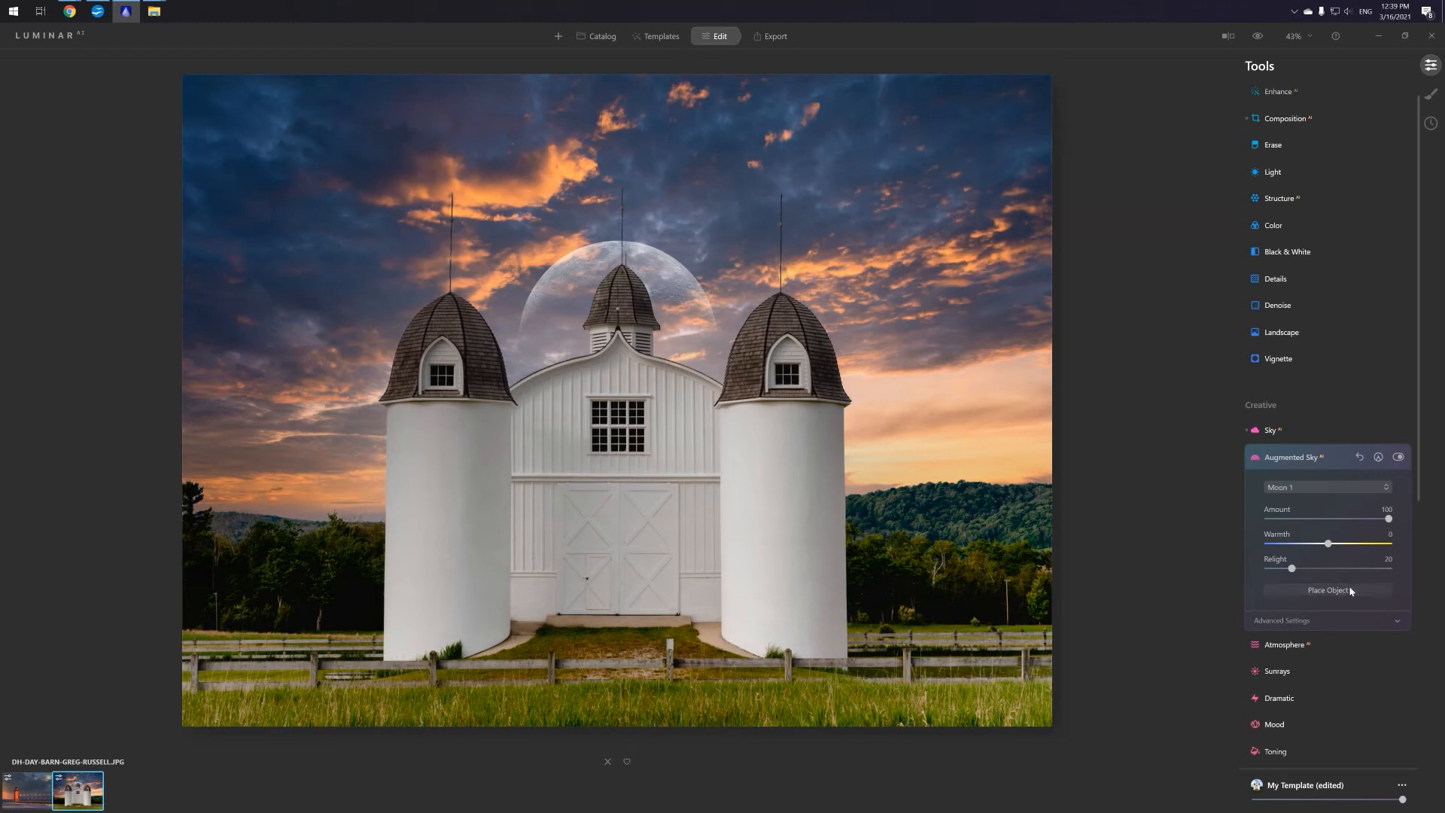
{"action": "left_click", "coordinate": [1327, 589]}
{"action": "left_click_drag", "start_coordinate": [495, 260], "coordinate": [226, 284]}
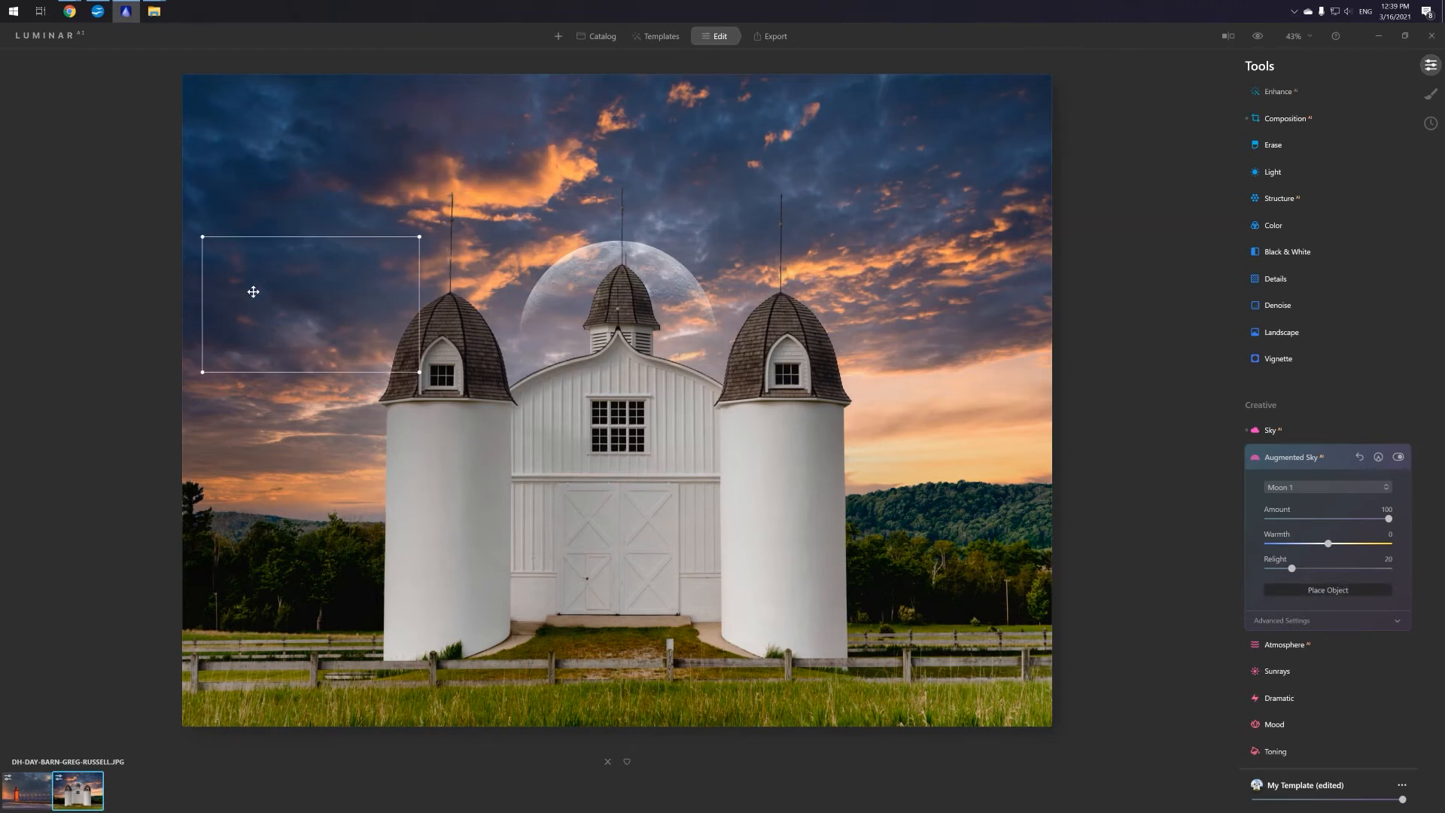
{"action": "left_click_drag", "start_coordinate": [421, 235], "coordinate": [602, 88]}
{"action": "left_click_drag", "start_coordinate": [382, 232], "coordinate": [899, 404]}
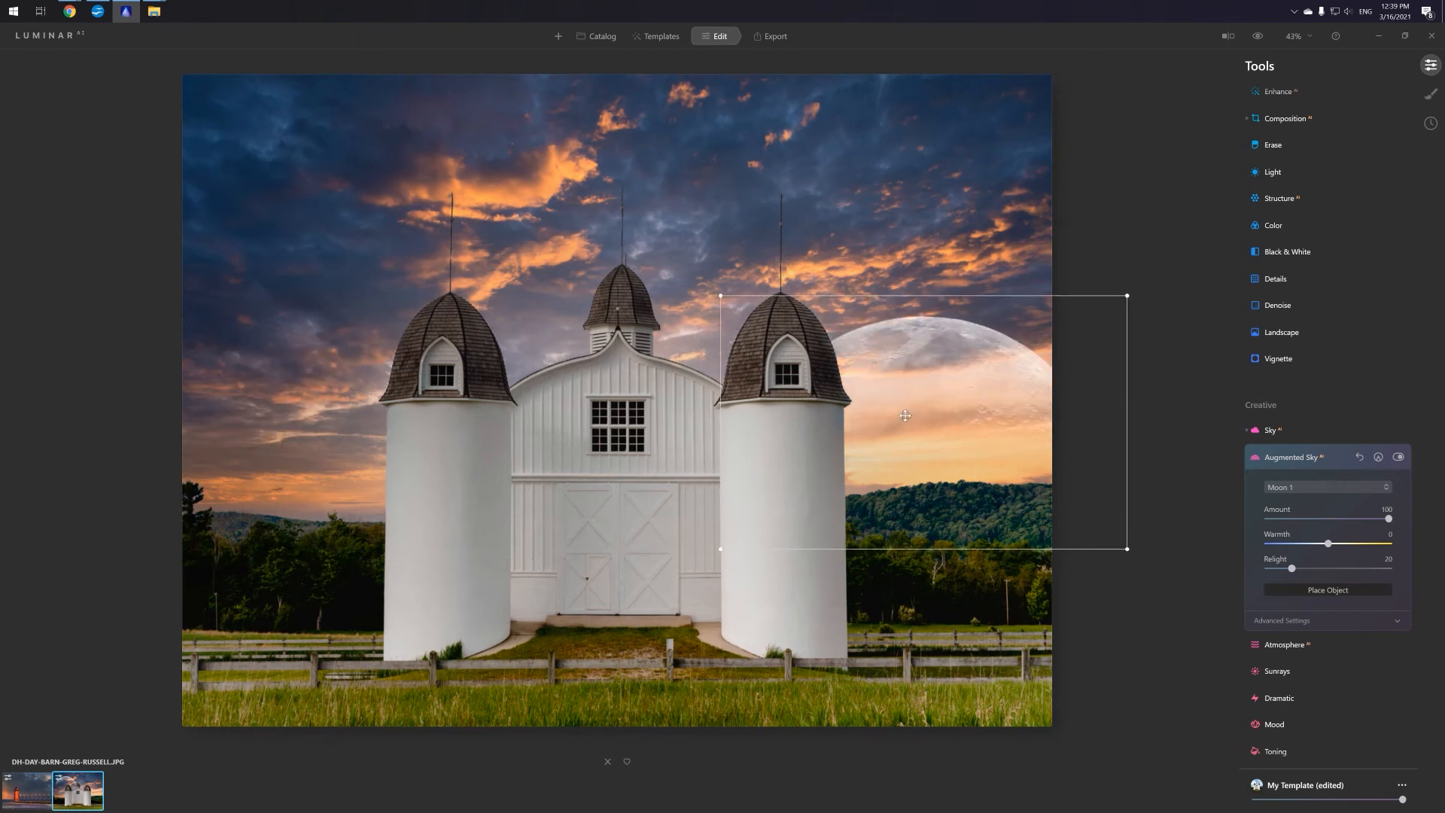
{"action": "left_click_drag", "start_coordinate": [900, 405], "coordinate": [794, 613]}
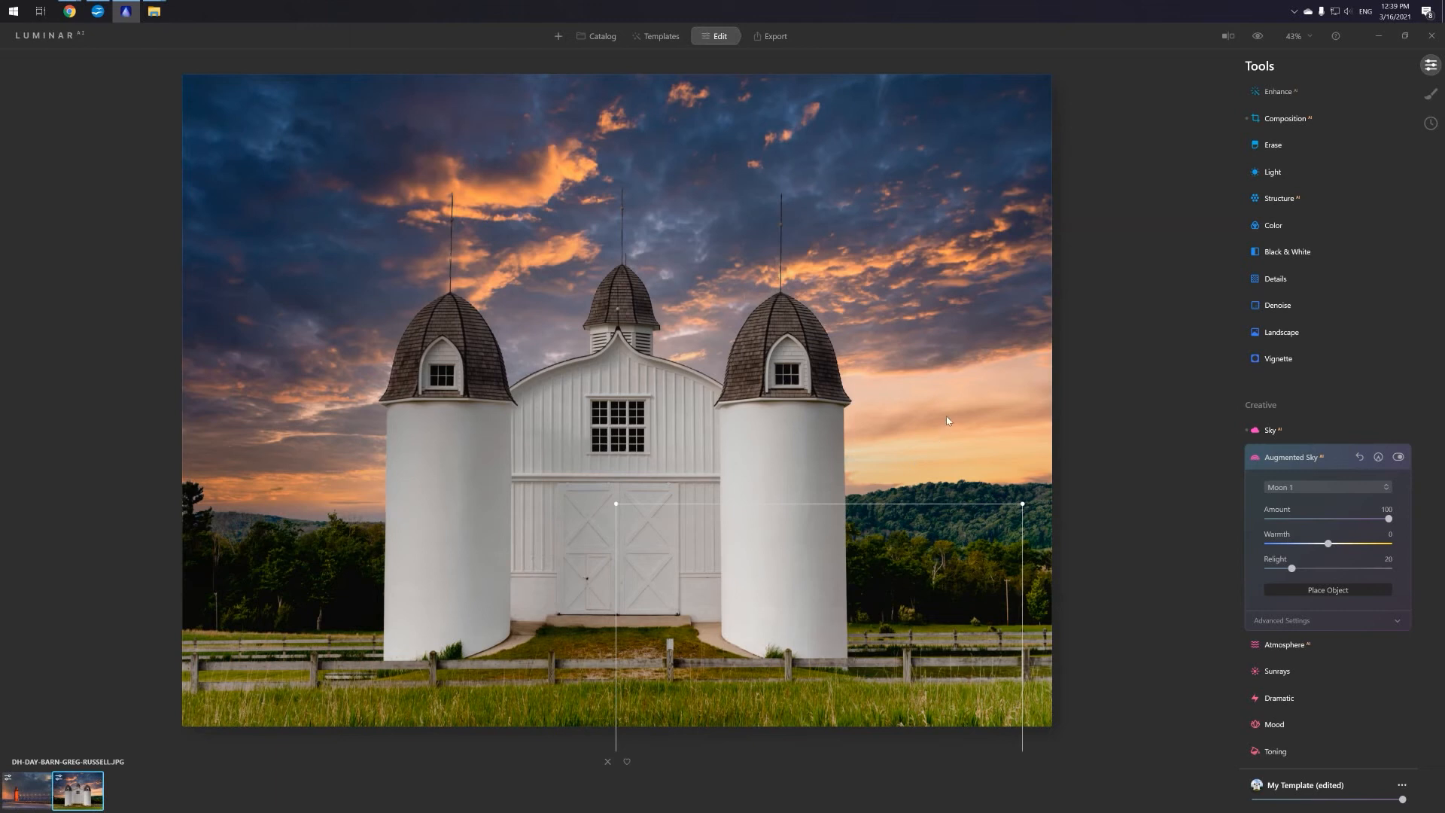
- Enlarge and rotate the moon, positioning it partly outside the photo's upper-left corner
{"action": "left_click_drag", "start_coordinate": [821, 653], "coordinate": [166, 483]}
{"action": "left_click_drag", "start_coordinate": [274, 478], "coordinate": [378, 155]}
{"action": "left_click_drag", "start_coordinate": [488, 287], "coordinate": [34, 159]}
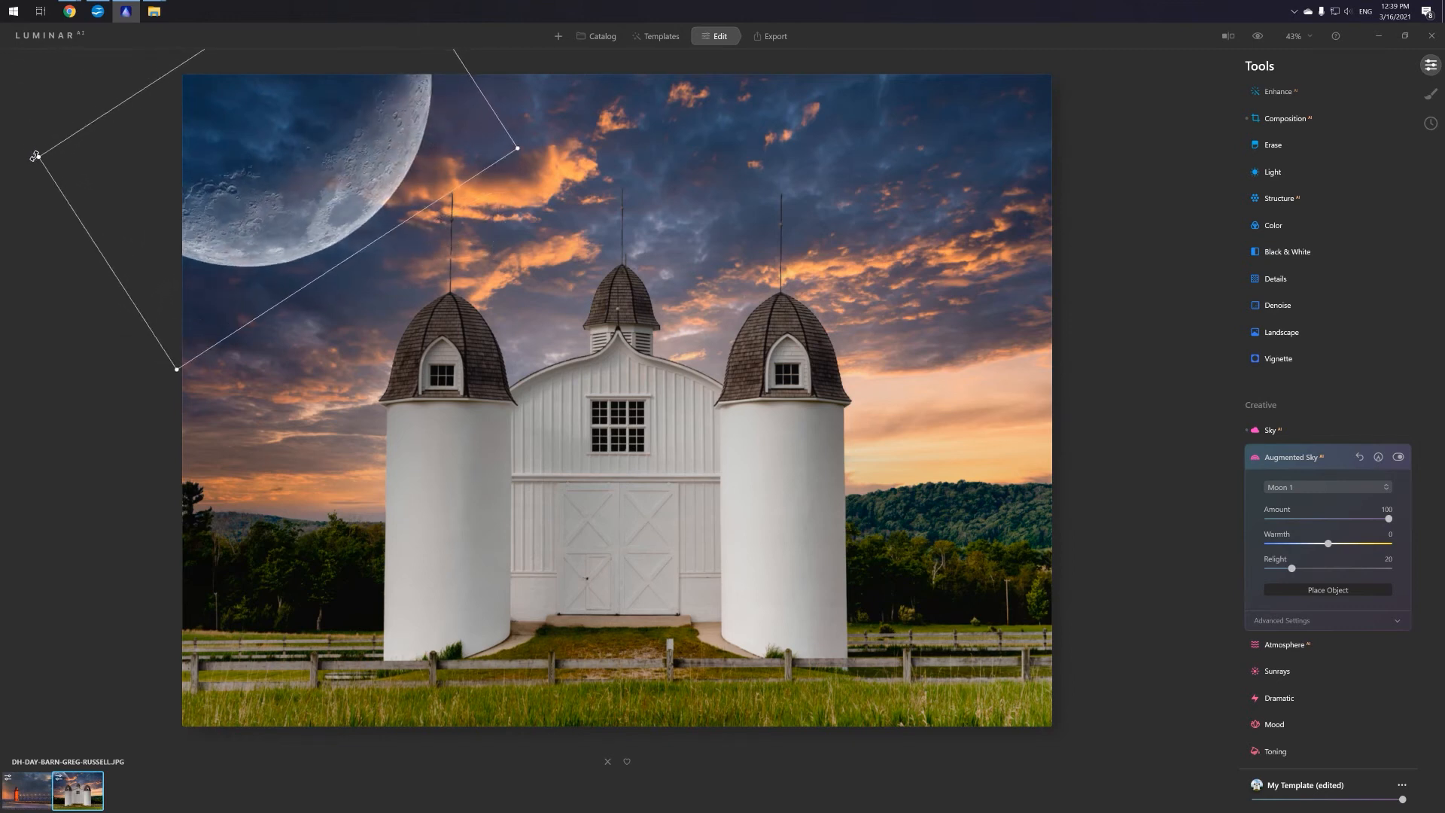
{"action": "left_click_drag", "start_coordinate": [253, 197], "coordinate": [145, 150]}
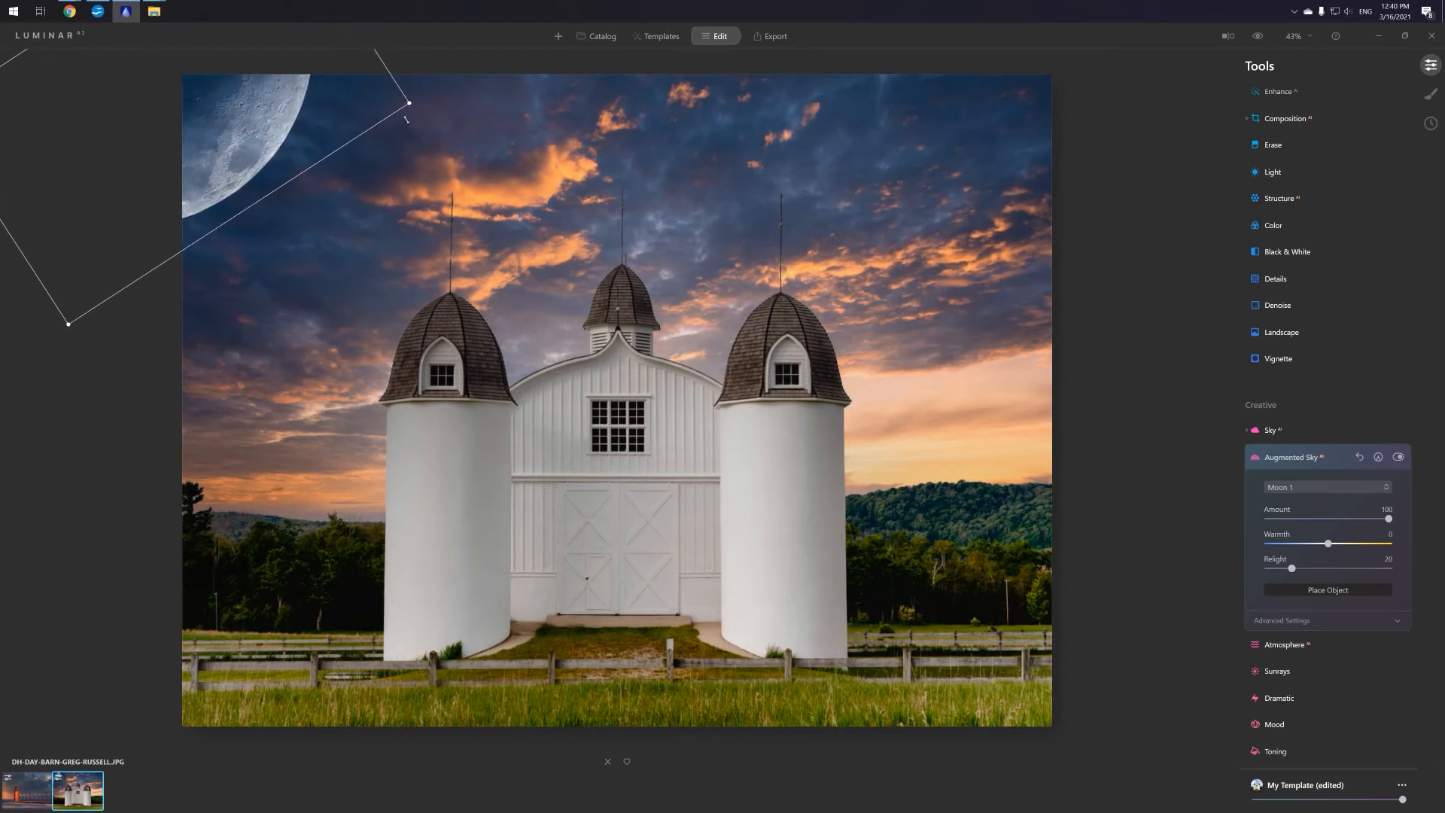
{"action": "left_click_drag", "start_coordinate": [411, 105], "coordinate": [441, 102]}
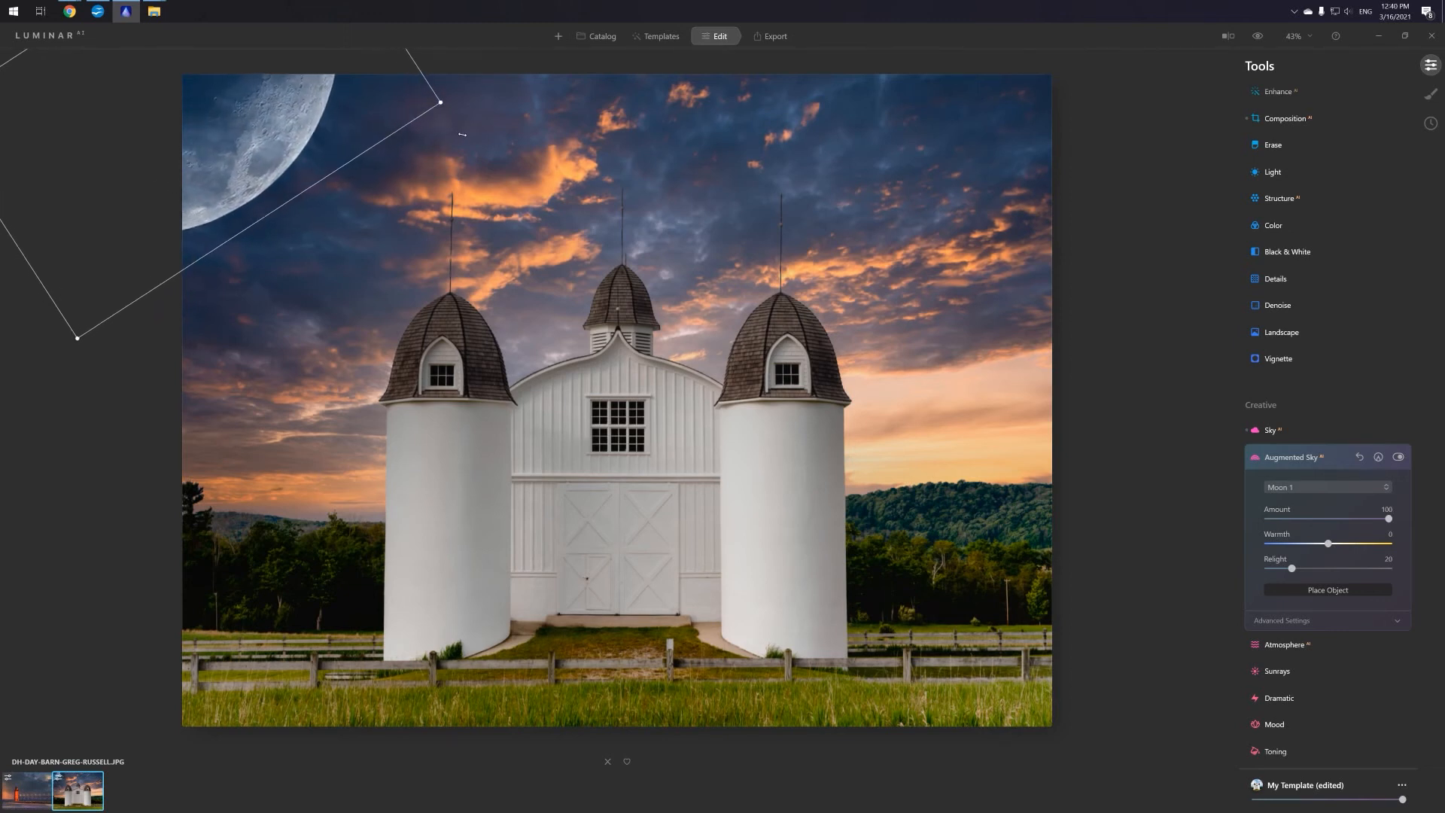
{"action": "left_click_drag", "start_coordinate": [239, 130], "coordinate": [246, 141]}
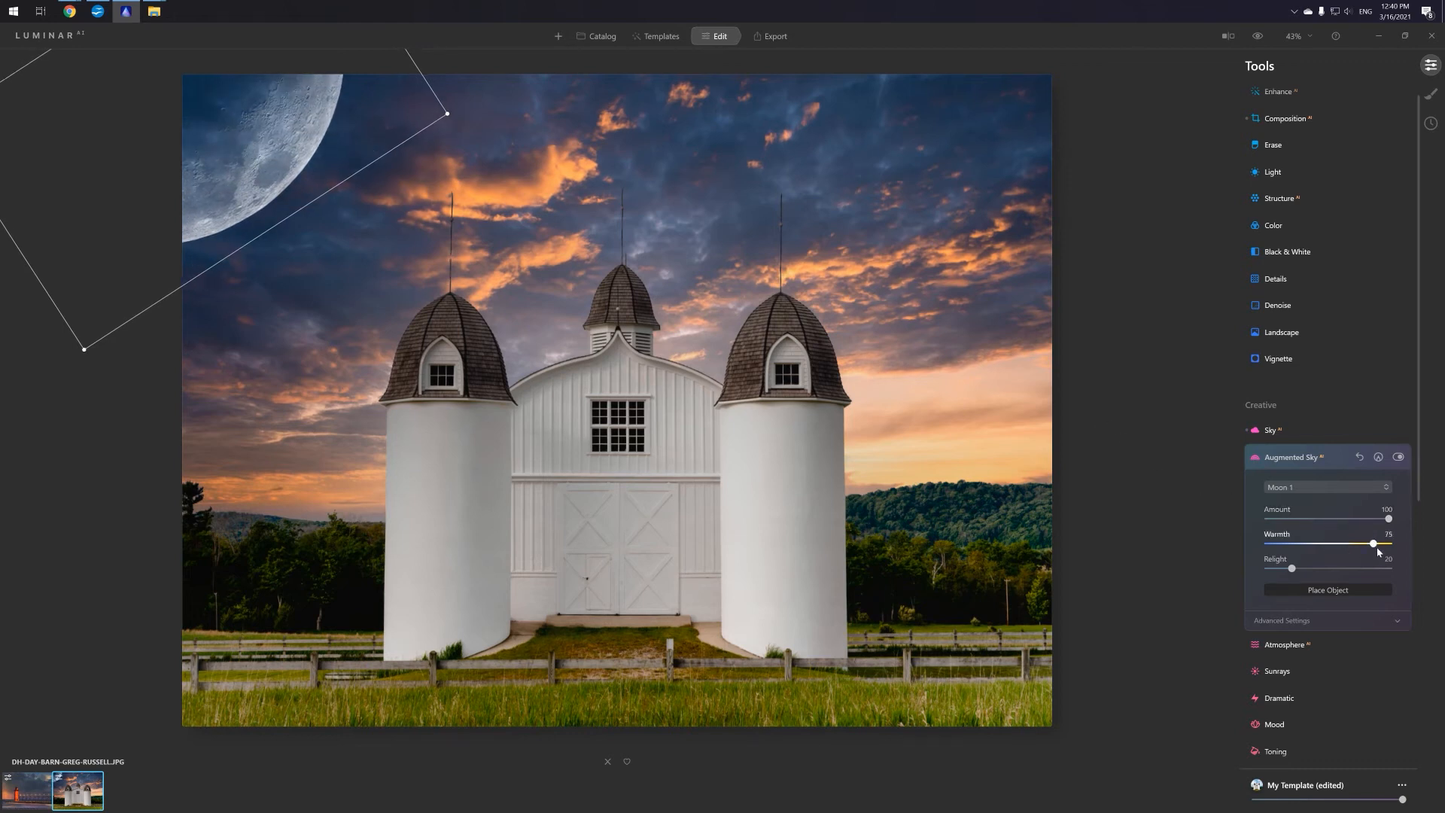
- Set the moon's Warmth to 100 and Relight to 21
{"action": "left_click_drag", "start_coordinate": [1378, 551], "coordinate": [1305, 568]}
{"action": "left_click_drag", "start_coordinate": [1358, 563], "coordinate": [1392, 557]}
{"action": "mouse_move", "coordinate": [1302, 569]}
{"action": "left_mouse_down"}
{"action": "mouse_move", "coordinate": [1357, 570]}
{"action": "mouse_move", "coordinate": [1265, 572]}
{"action": "mouse_move", "coordinate": [1439, 569]}
{"action": "mouse_move", "coordinate": [1250, 580]}
{"action": "mouse_move", "coordinate": [1398, 577]}
{"action": "mouse_move", "coordinate": [1267, 583]}
{"action": "mouse_move", "coordinate": [1297, 589]}
{"action": "left_mouse_up"}
- Expand the Augmented Sky advanced settings, set Mask Refinement to 32, and exit object placement to view the moon without its frame
{"action": "left_click", "coordinate": [1296, 621]}
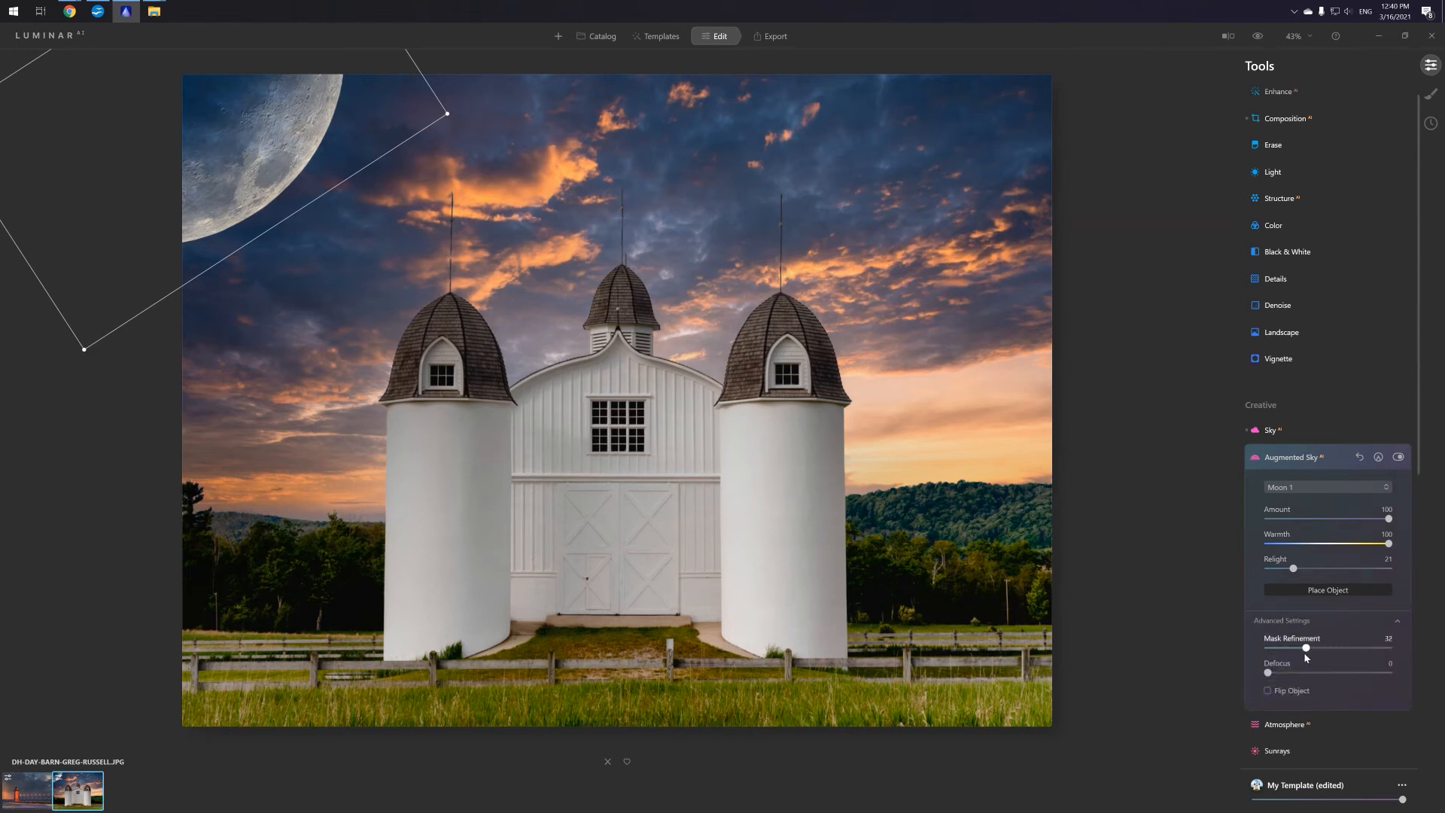
{"action": "left_click_drag", "start_coordinate": [1305, 655], "coordinate": [1305, 655]}
{"action": "scroll", "coordinate": [1168, 467], "scroll_direction": "down", "scroll_amount": 2}
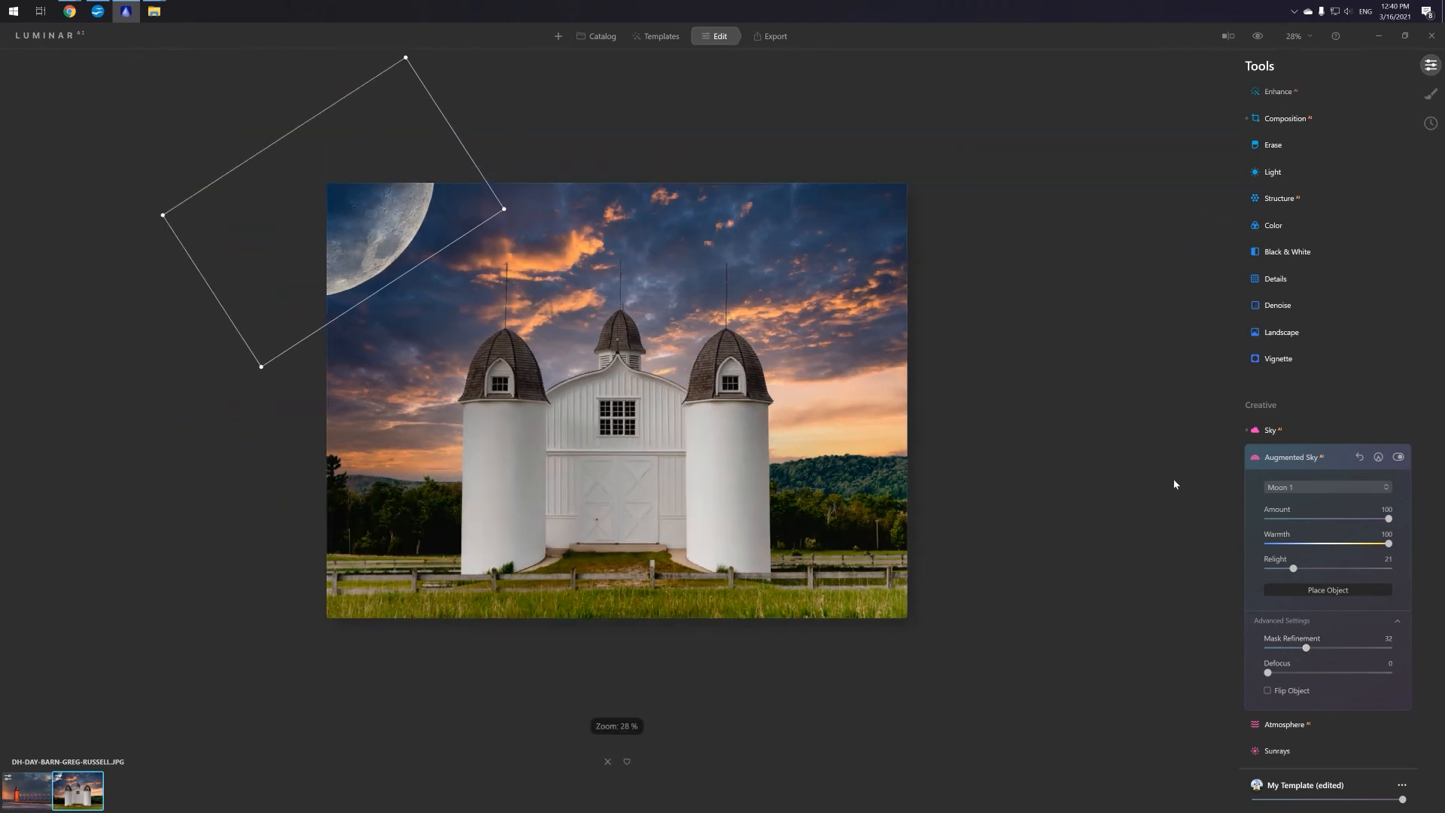
{"action": "scroll", "coordinate": [1174, 484], "scroll_direction": "up", "scroll_amount": 2}
{"action": "left_click", "coordinate": [1287, 460]}
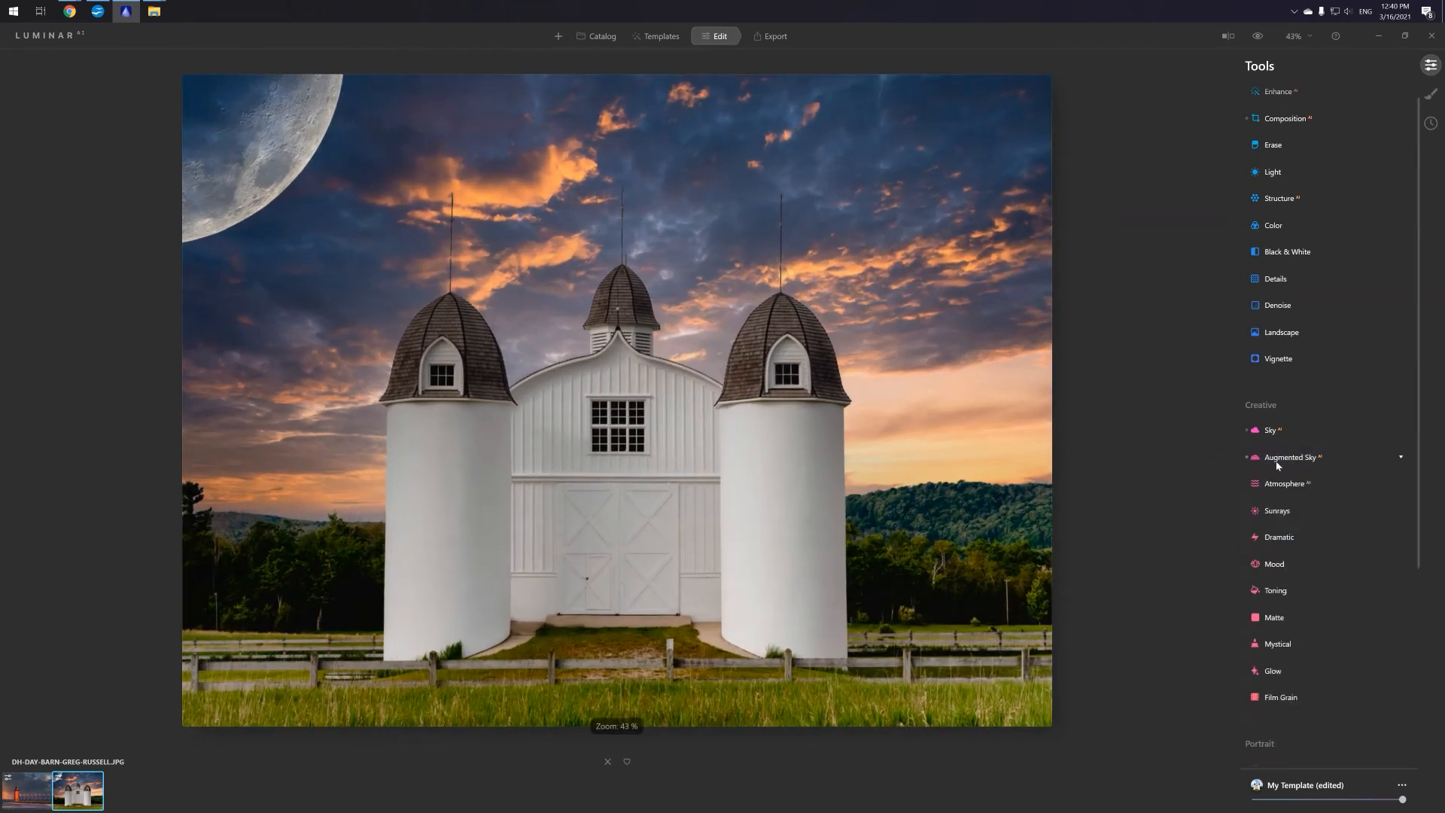
{"action": "left_click", "coordinate": [1290, 464]}
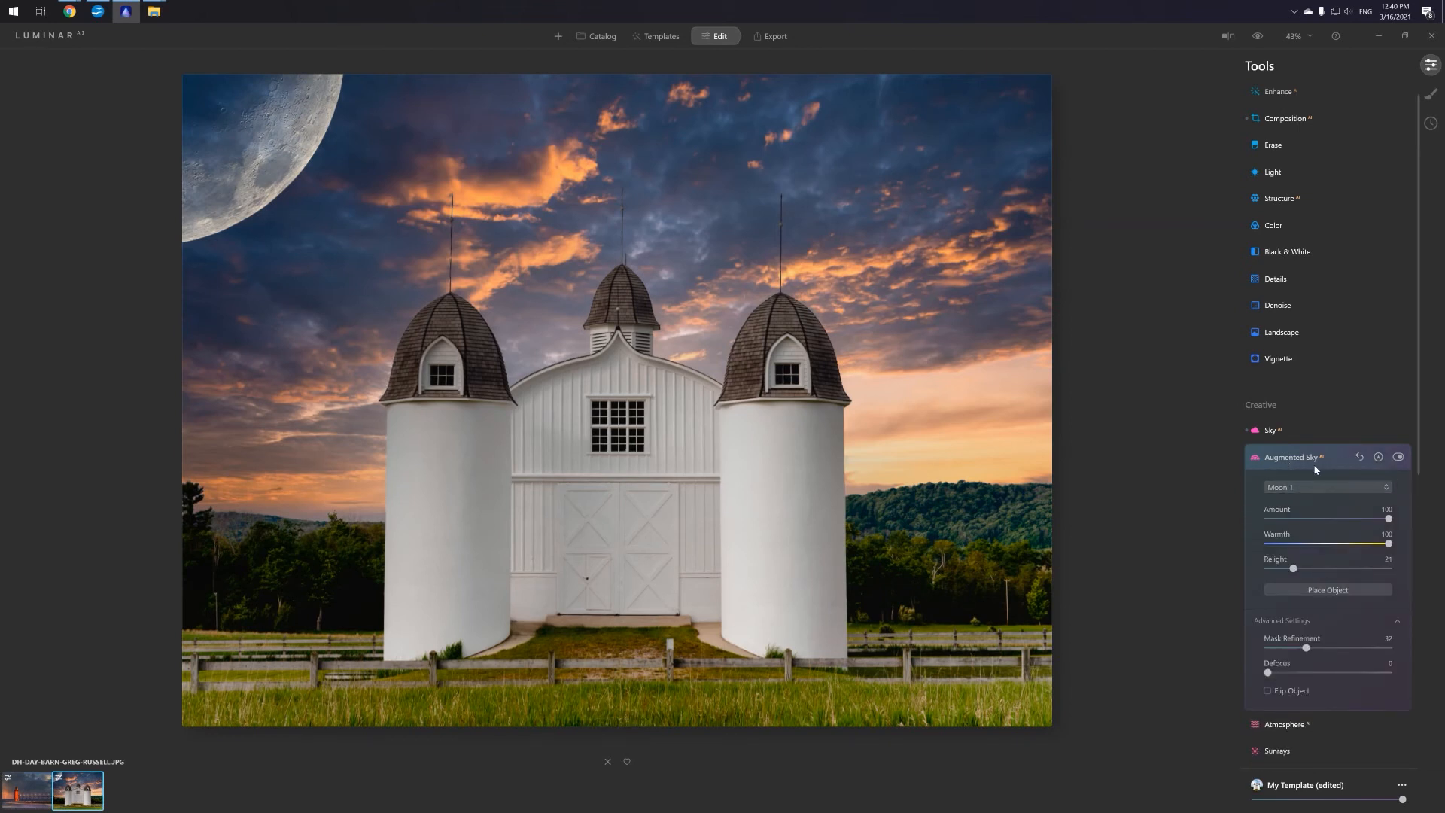
- Try the Space Shuttle 1, Mountains 4 and Lightning 1 objects in the barn's sky
{"action": "left_click", "coordinate": [1314, 489]}
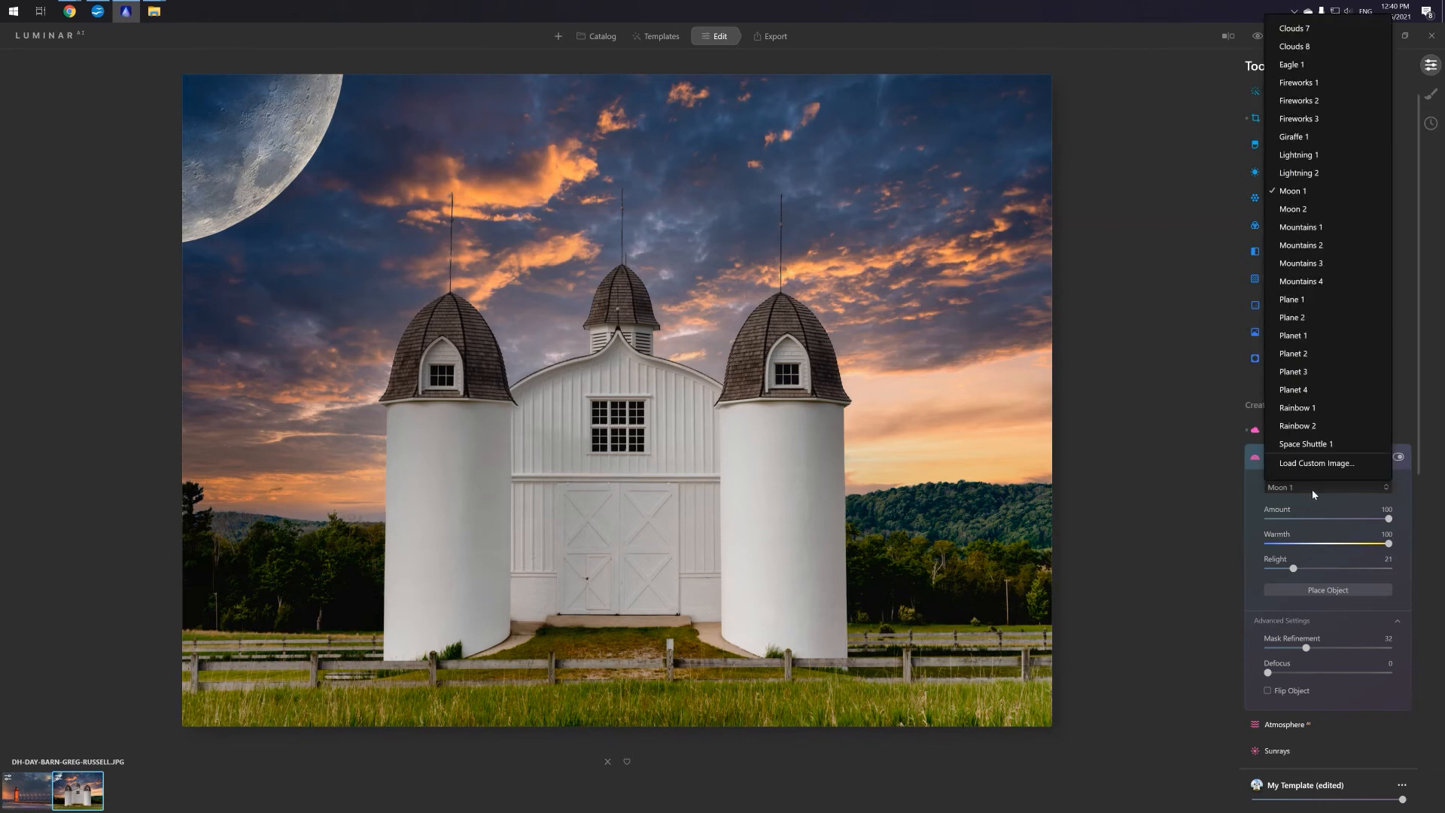
{"action": "left_click", "coordinate": [1315, 444]}
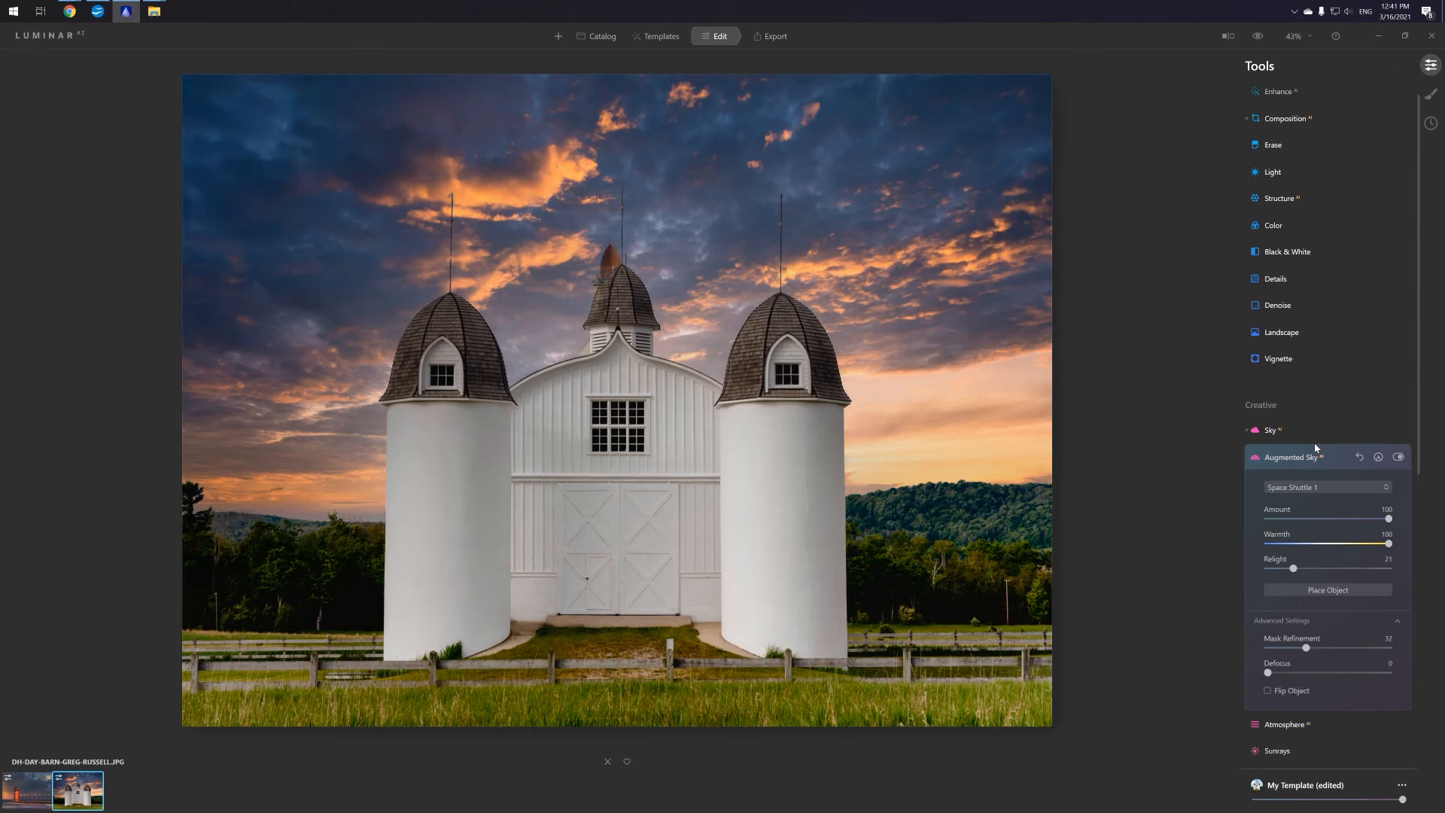
{"action": "left_click", "coordinate": [1321, 486]}
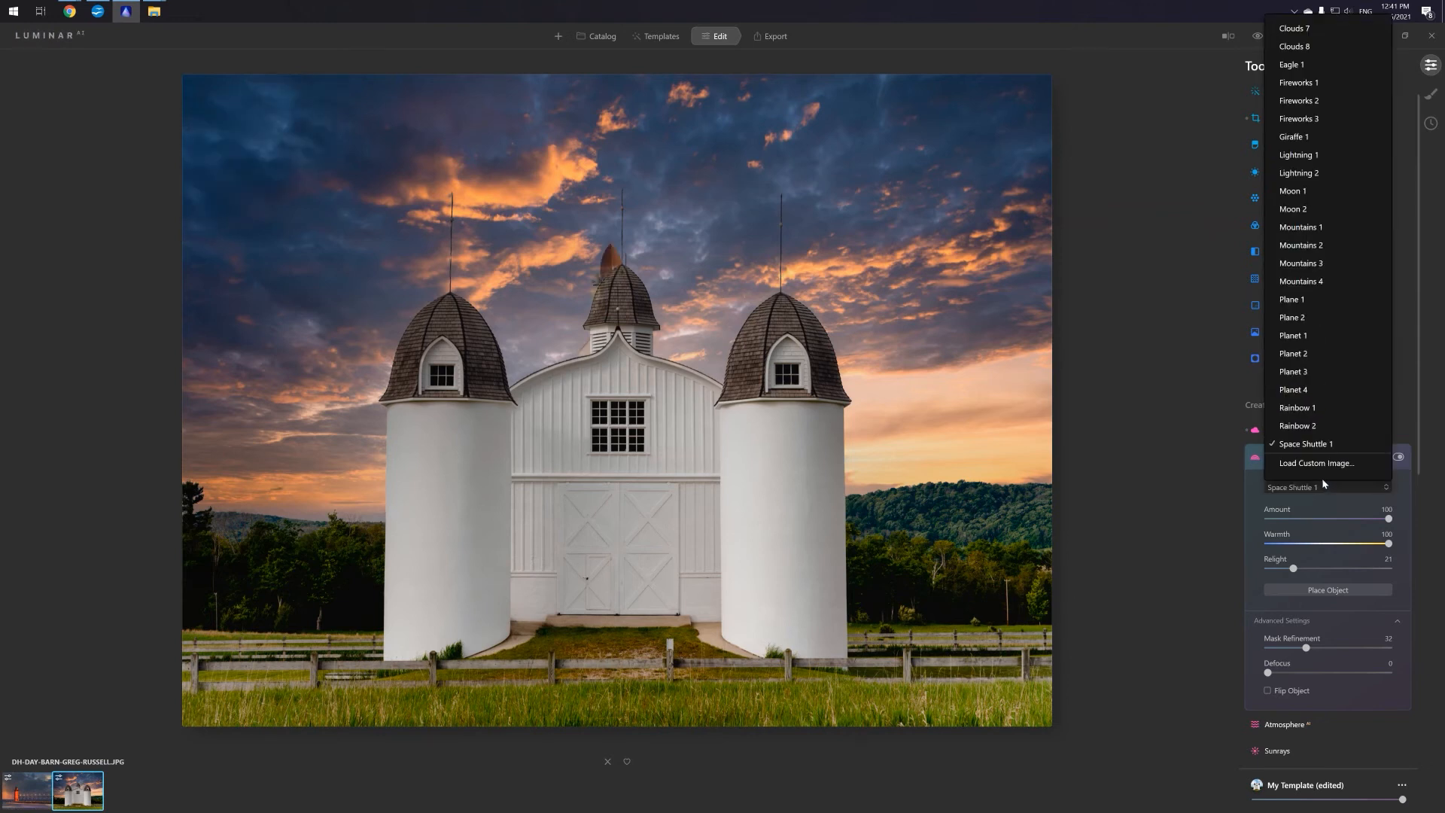
{"action": "left_click", "coordinate": [1313, 282]}
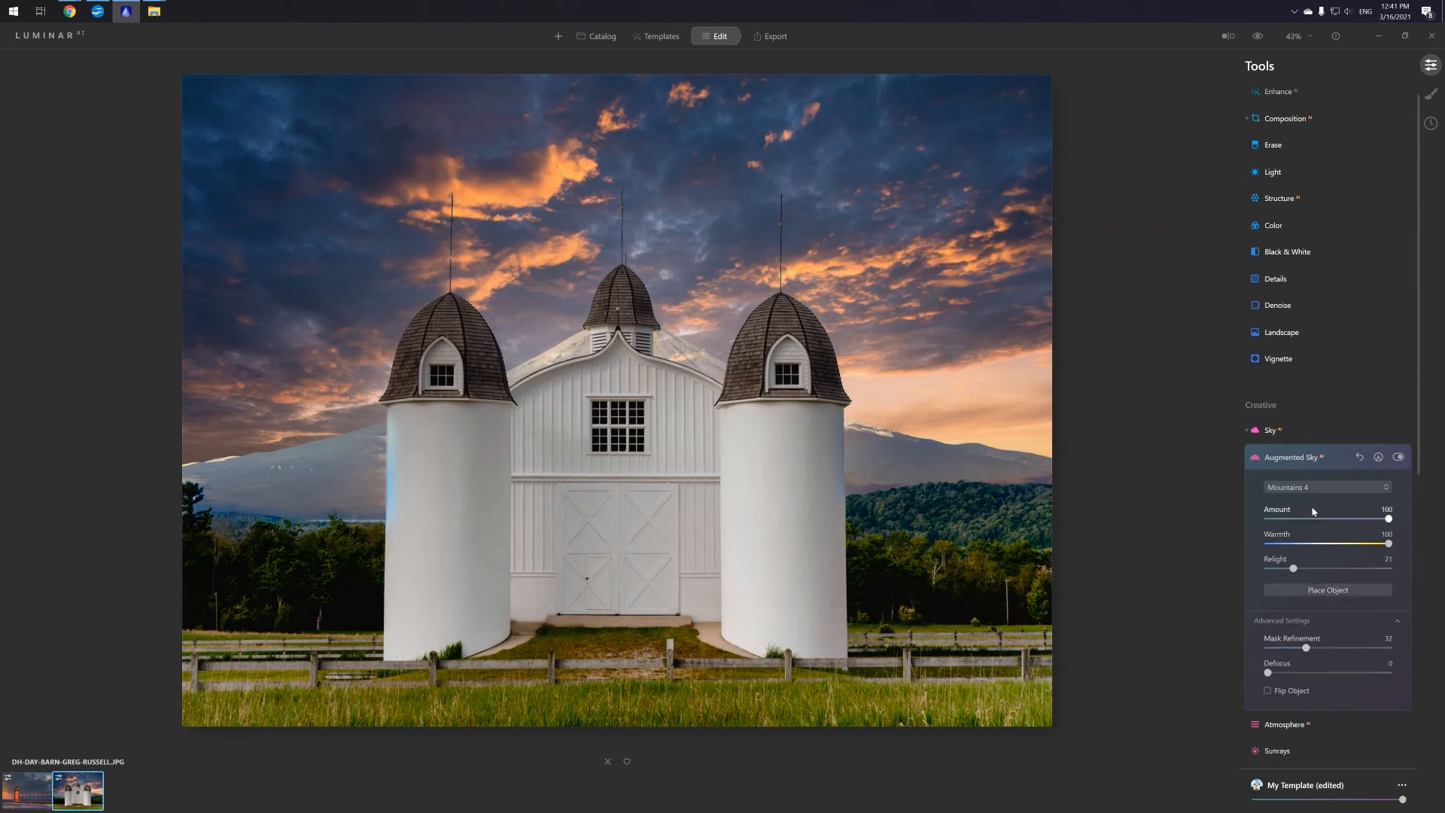
{"action": "left_click", "coordinate": [1324, 487]}
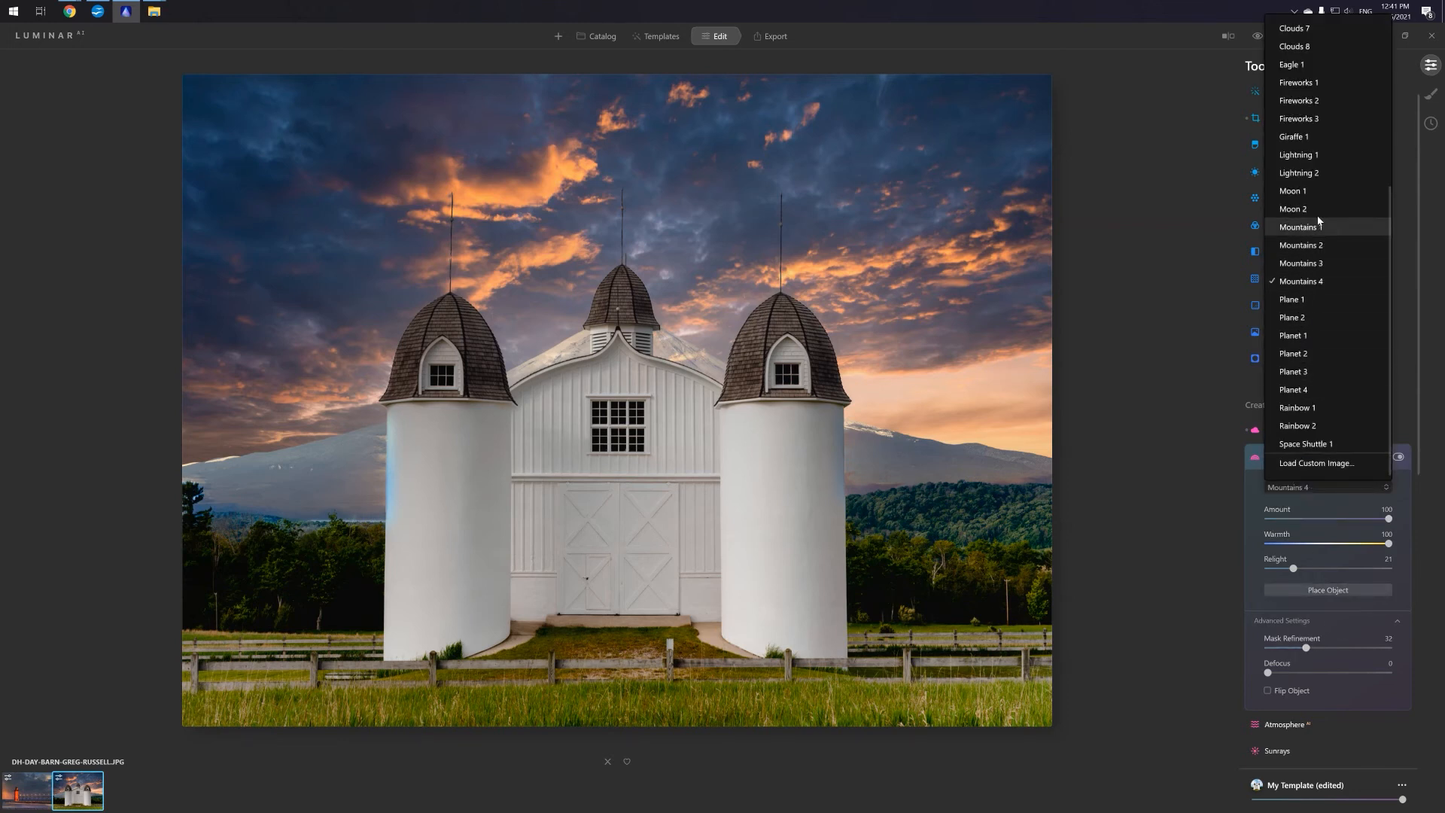
{"action": "left_click", "coordinate": [1316, 155]}
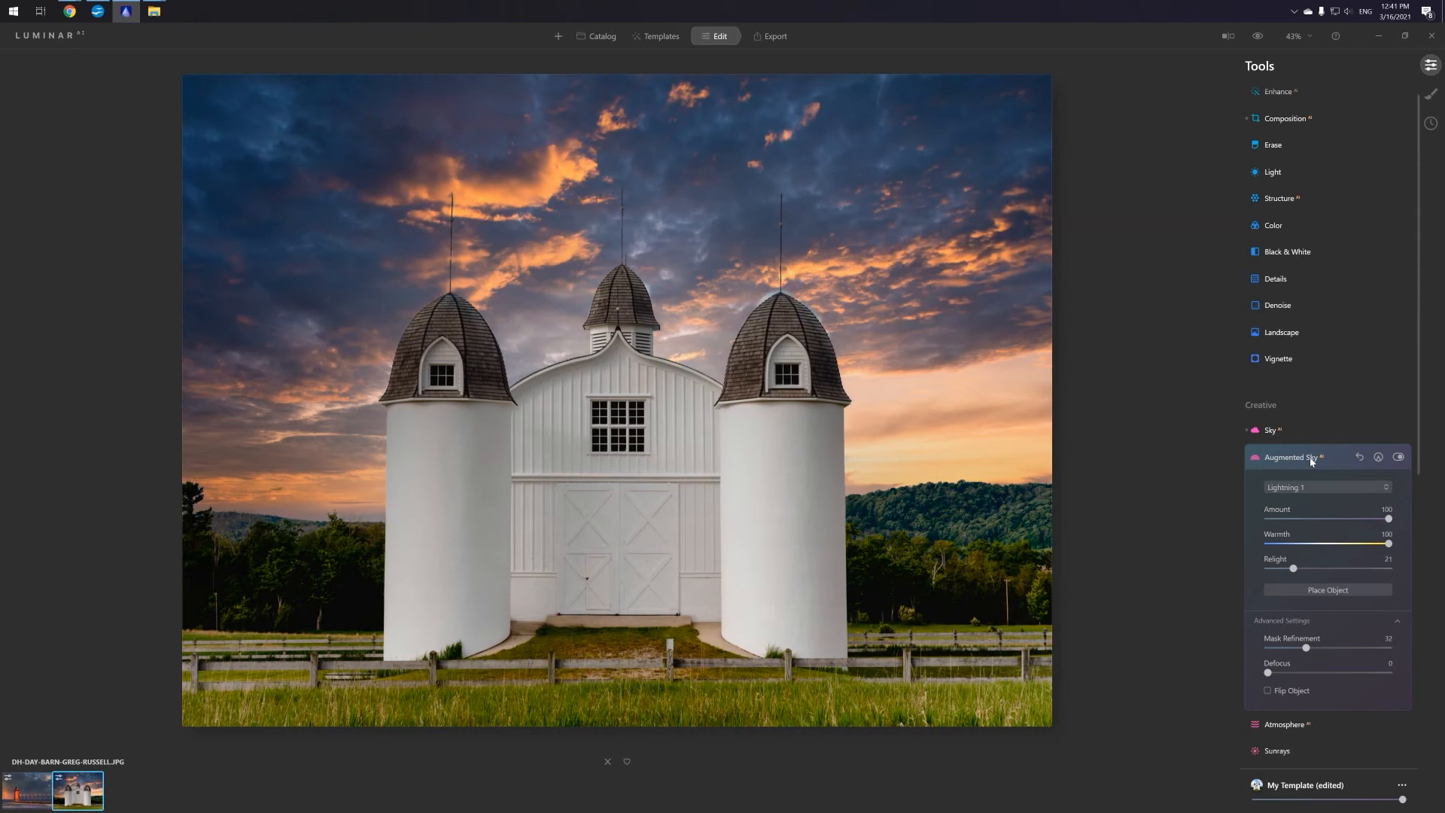
- Change the sky object to Giraffe 1, enlarge it behind the trees beside the left silo, and set Mask Refinement to 24
{"action": "left_click", "coordinate": [1311, 487]}
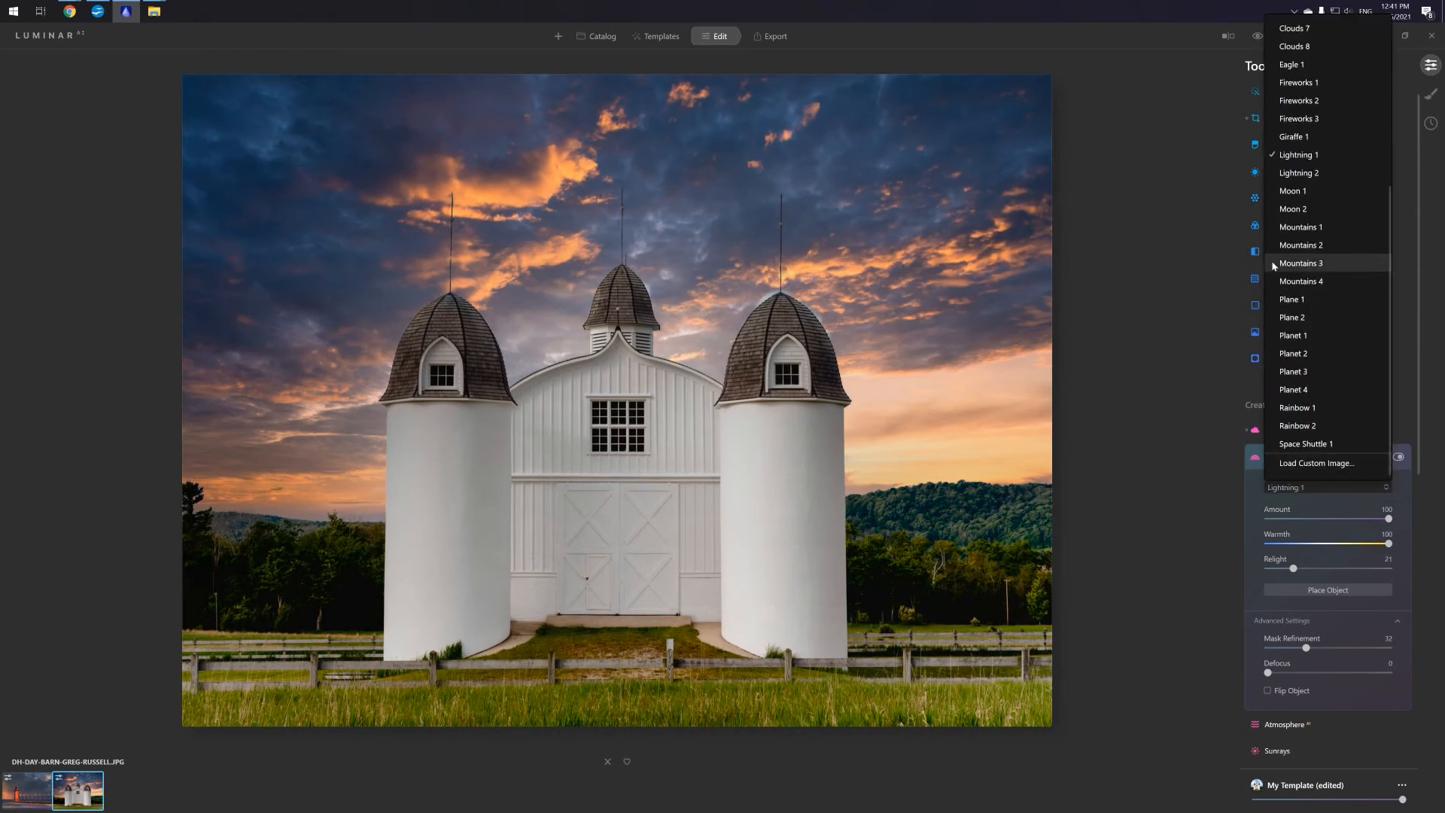
{"action": "left_click", "coordinate": [1310, 138]}
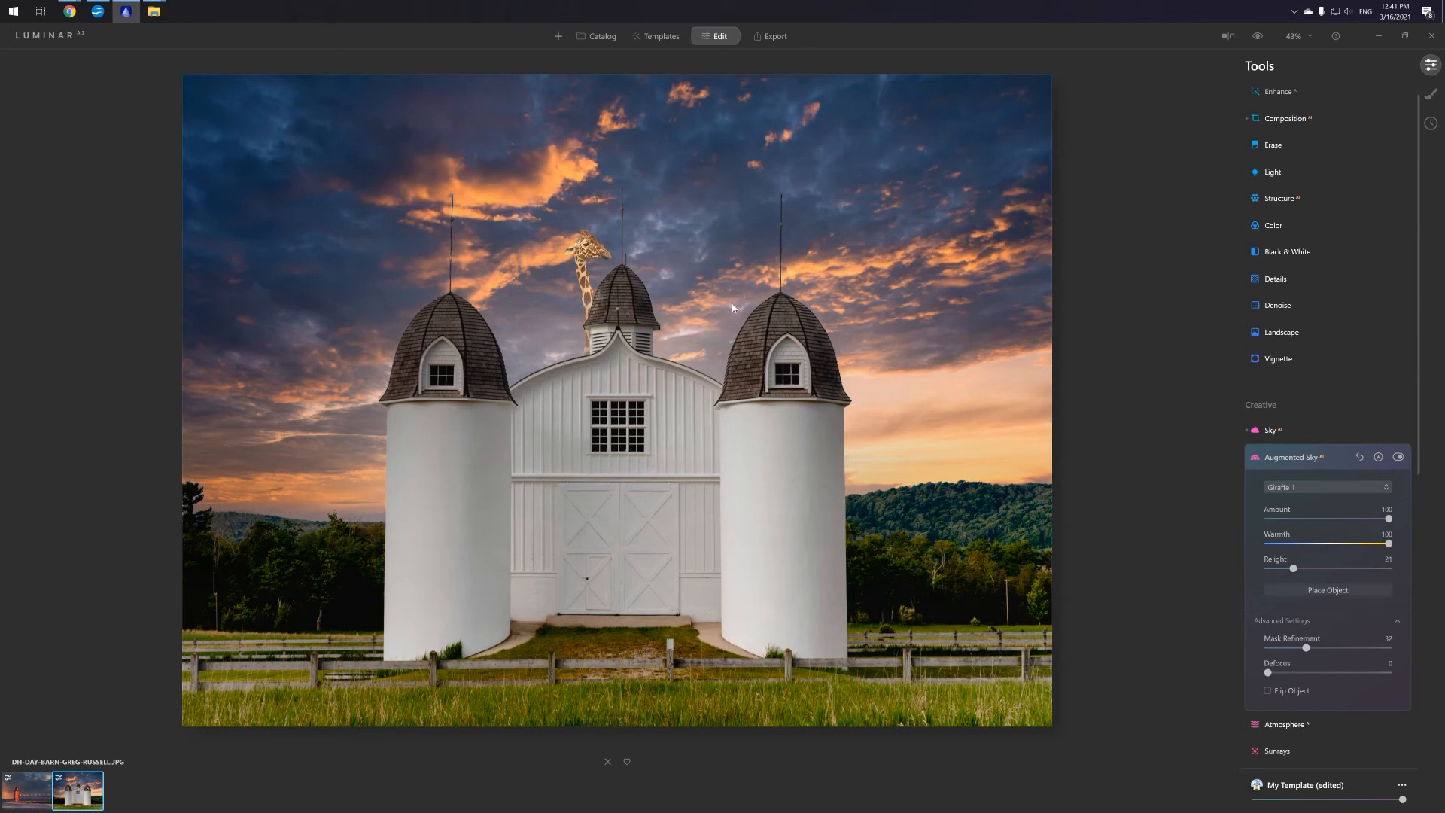
{"action": "left_click", "coordinate": [1294, 590]}
{"action": "left_click_drag", "start_coordinate": [591, 270], "coordinate": [358, 399]}
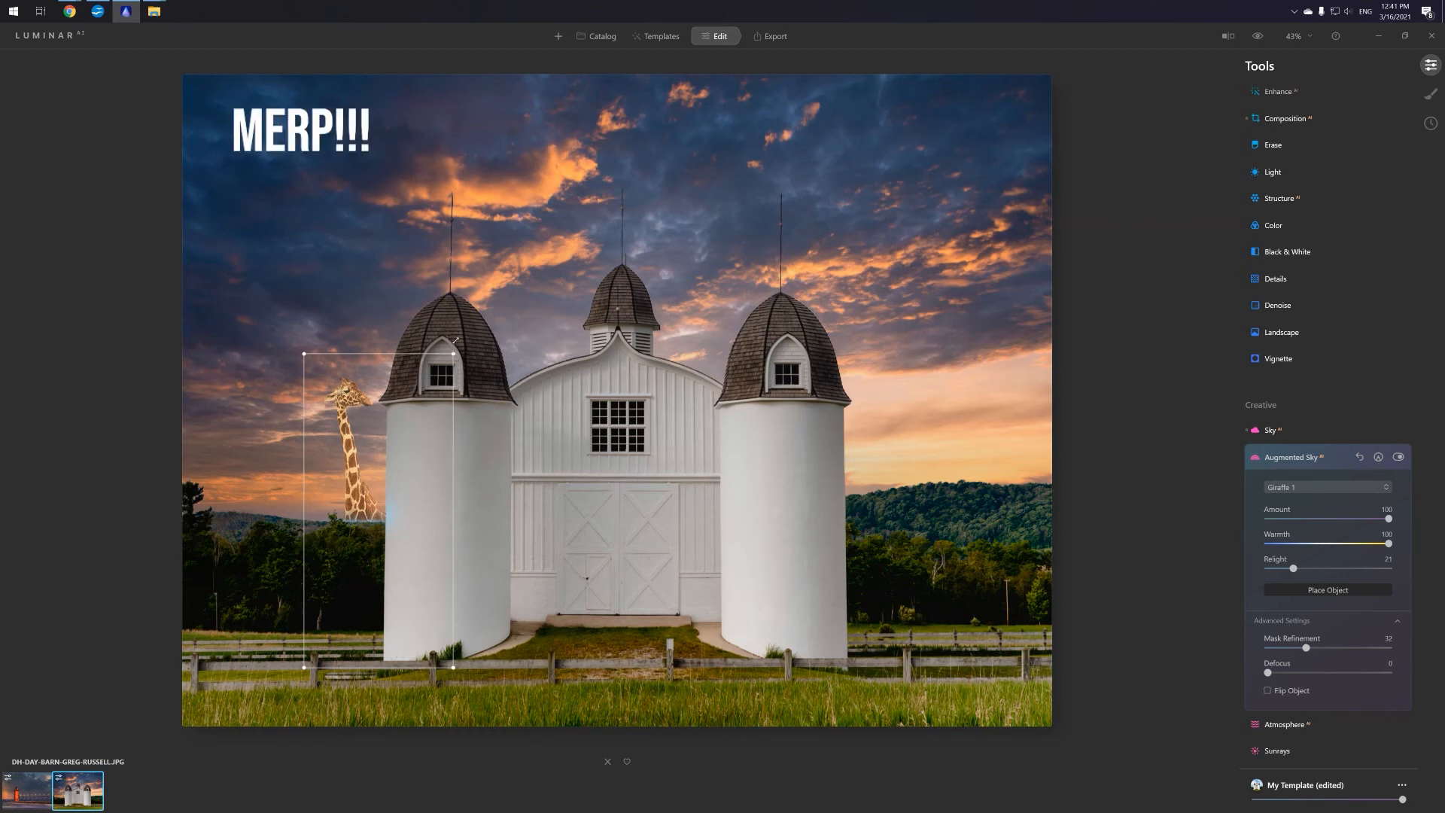
{"action": "left_click_drag", "start_coordinate": [455, 340], "coordinate": [517, 218]}
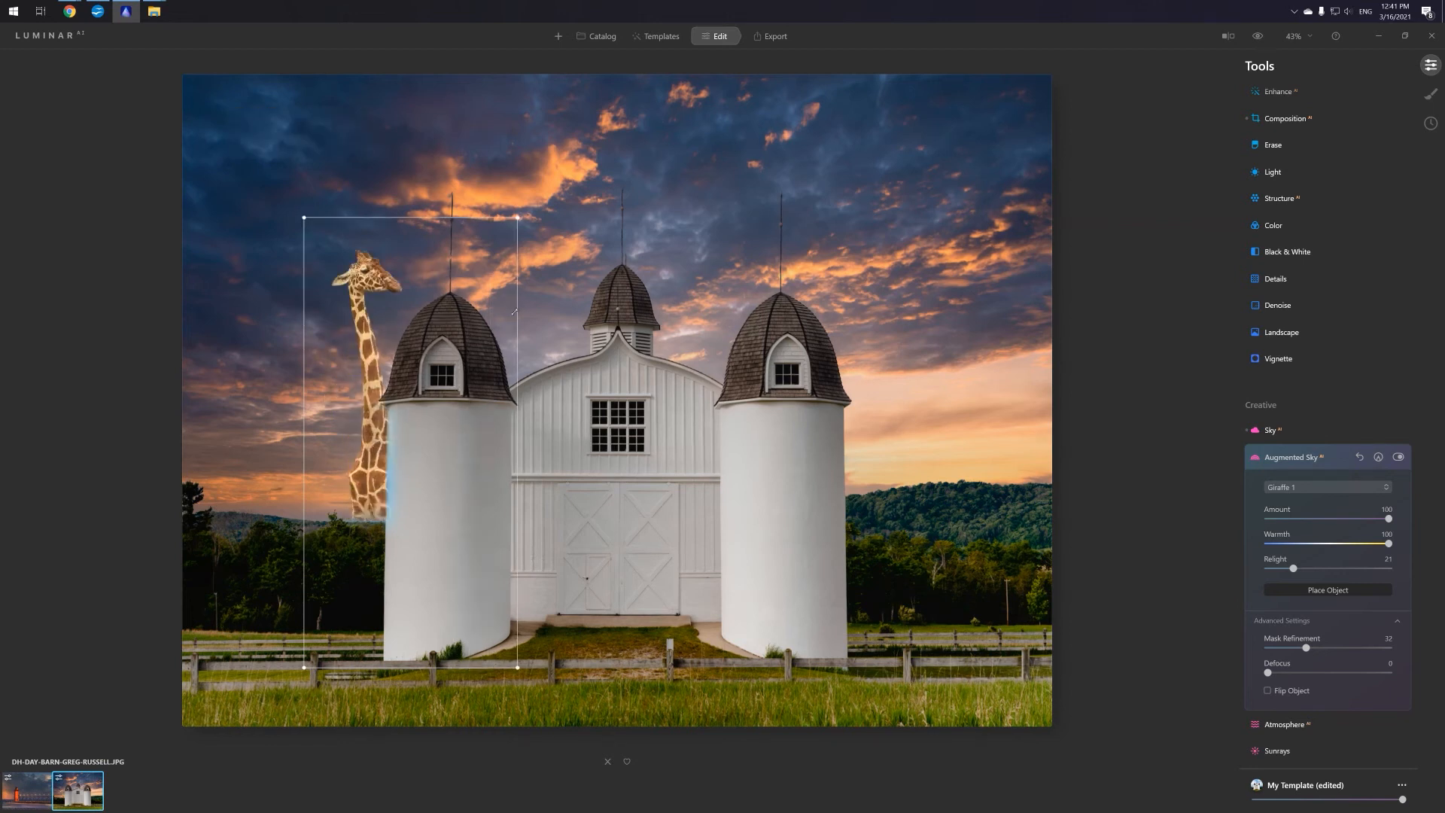
{"action": "left_click_drag", "start_coordinate": [515, 311], "coordinate": [497, 323]}
{"action": "left_click_drag", "start_coordinate": [375, 463], "coordinate": [359, 478]}
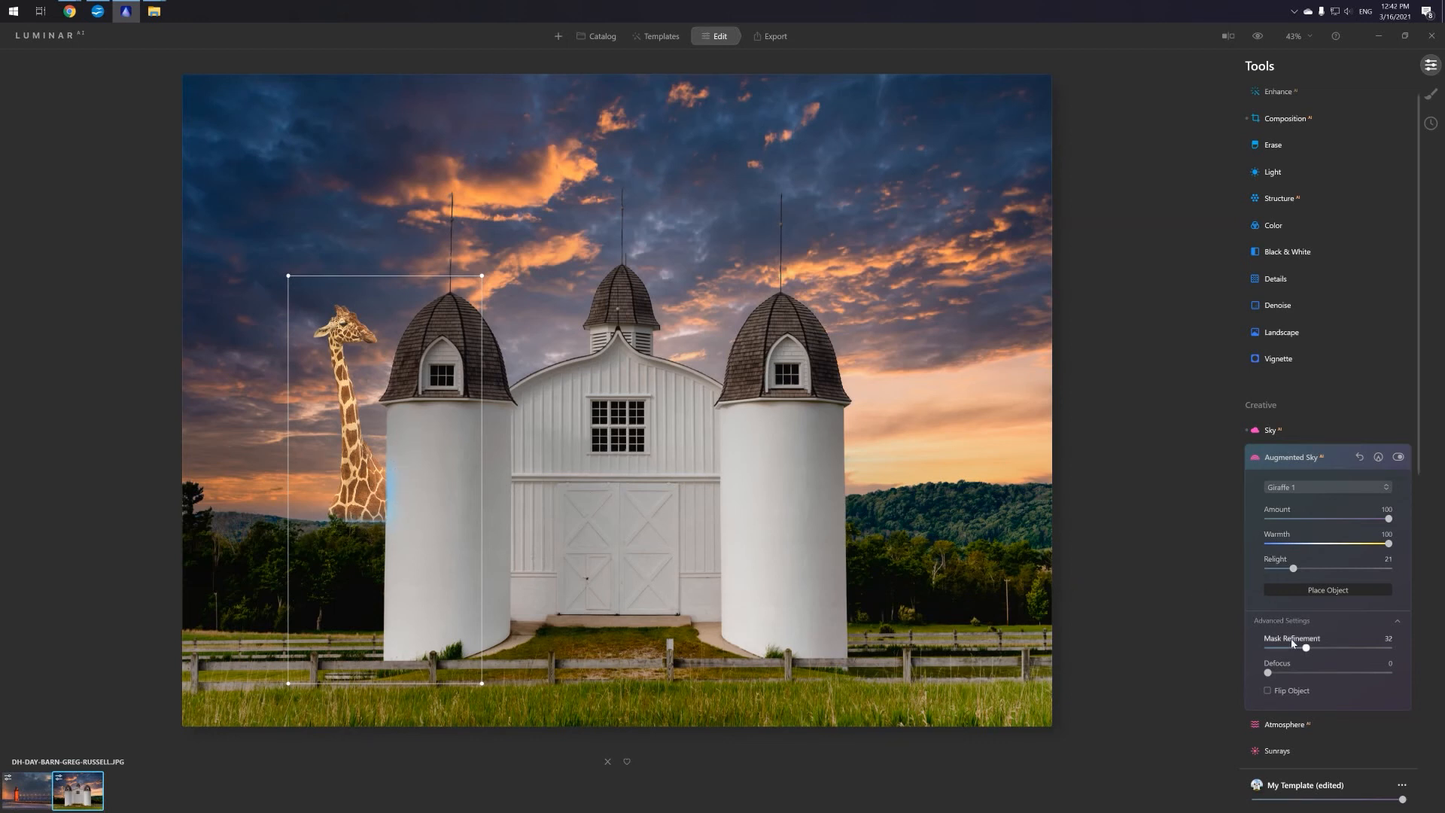
{"action": "left_click_drag", "start_coordinate": [1306, 648], "coordinate": [1254, 660]}
- Change the sky object to Balloon 1 and move it into the open sky above and left of the left silo
{"action": "left_click", "coordinate": [1301, 486]}
{"action": "scroll", "coordinate": [1310, 418], "scroll_direction": "up", "scroll_amount": 5}
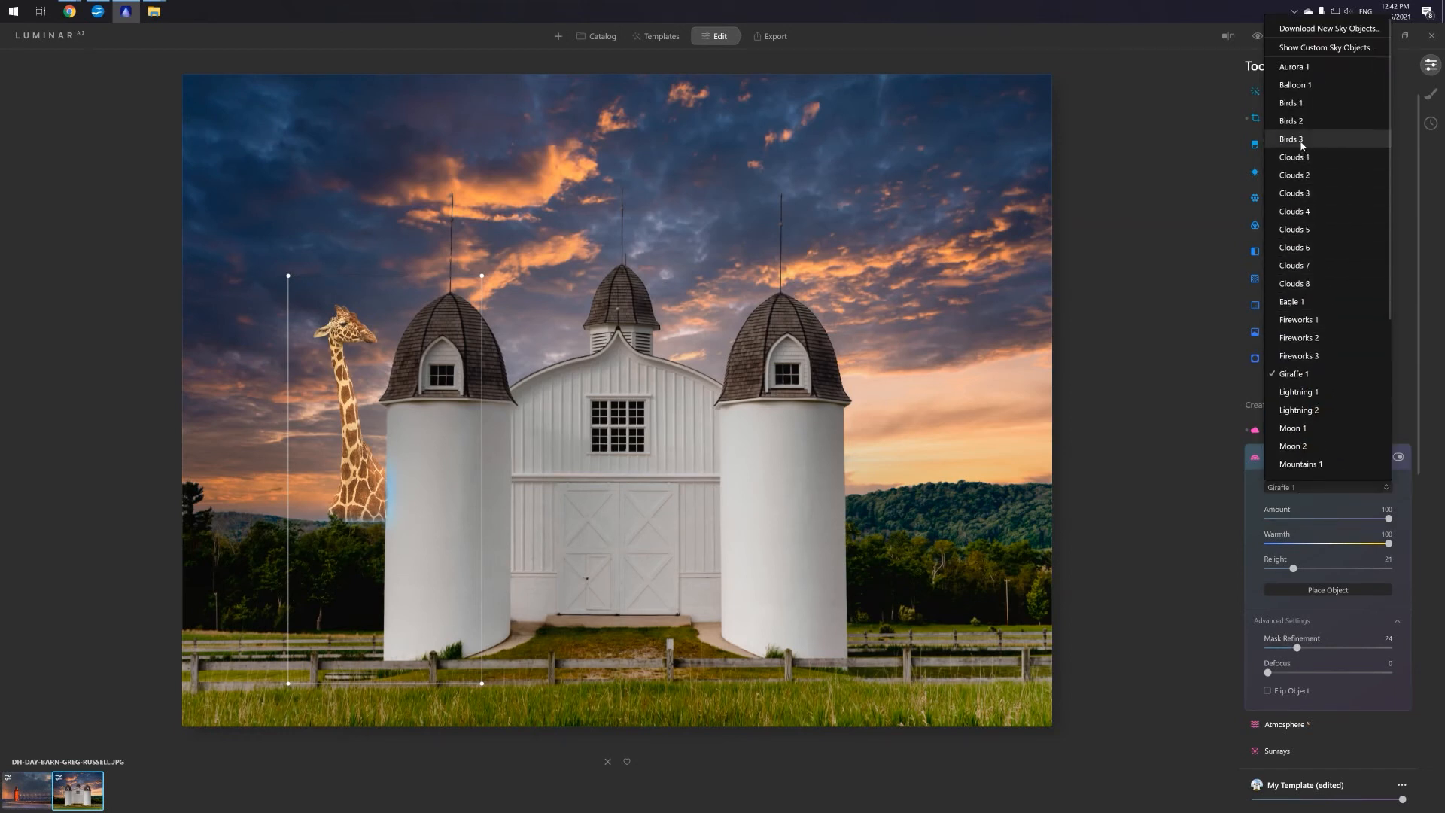
{"action": "left_click", "coordinate": [1304, 85]}
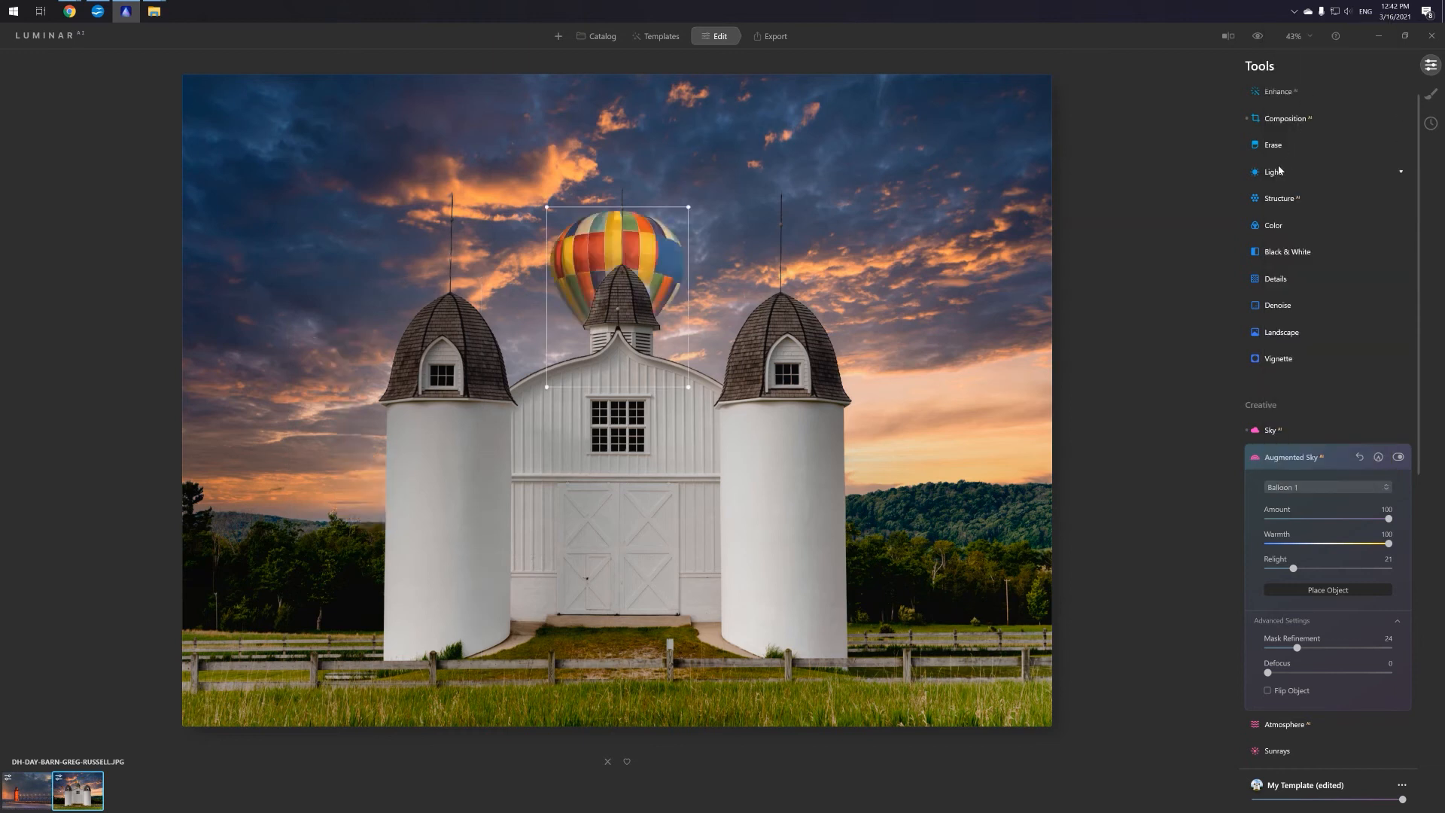
{"action": "left_click_drag", "start_coordinate": [674, 260], "coordinate": [333, 214]}
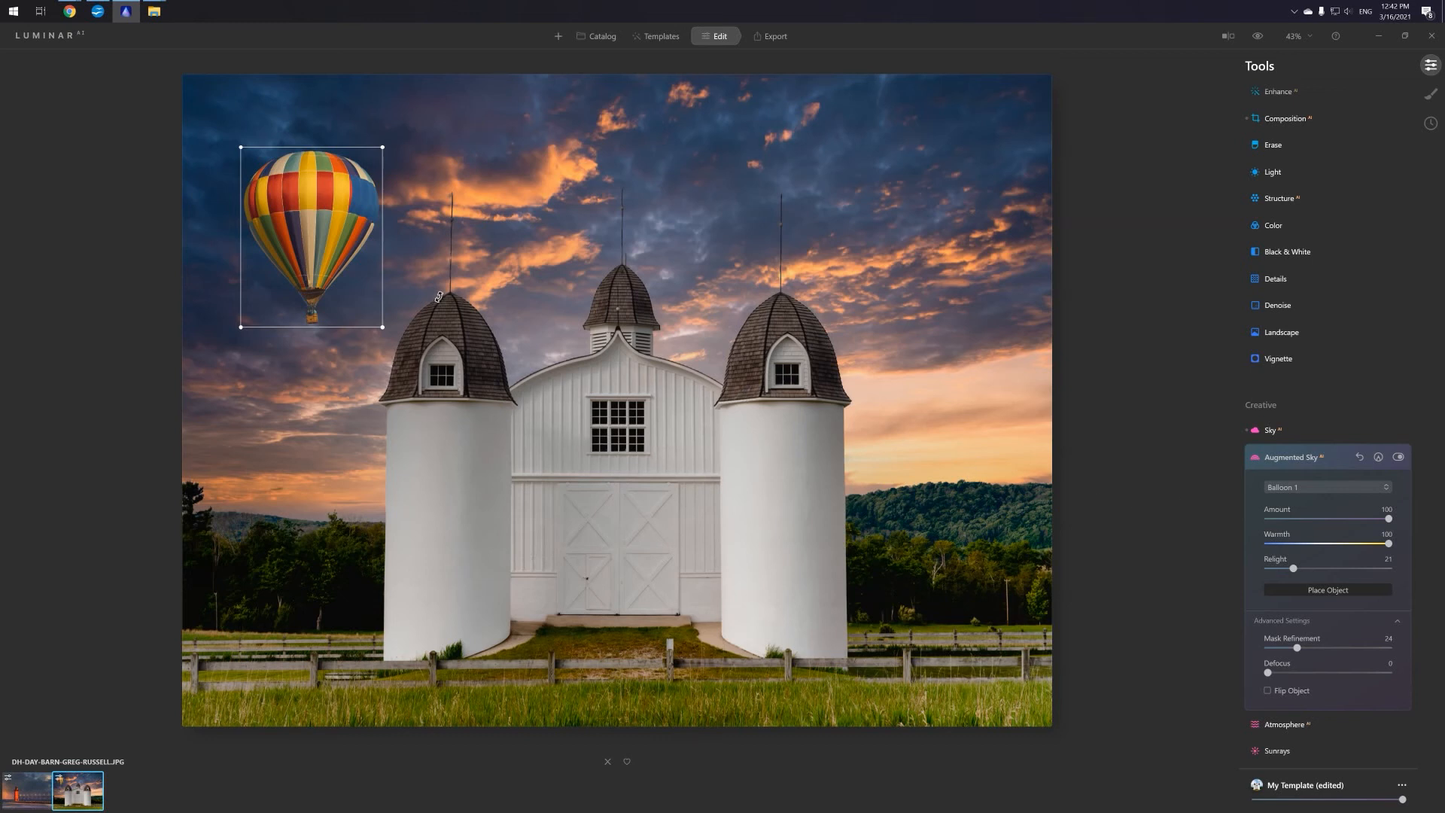
- Change the sky object to Moon 2, move it toward the photo's upper-left corner and enlarge it to loom behind the left silo
{"action": "left_click", "coordinate": [1293, 491]}
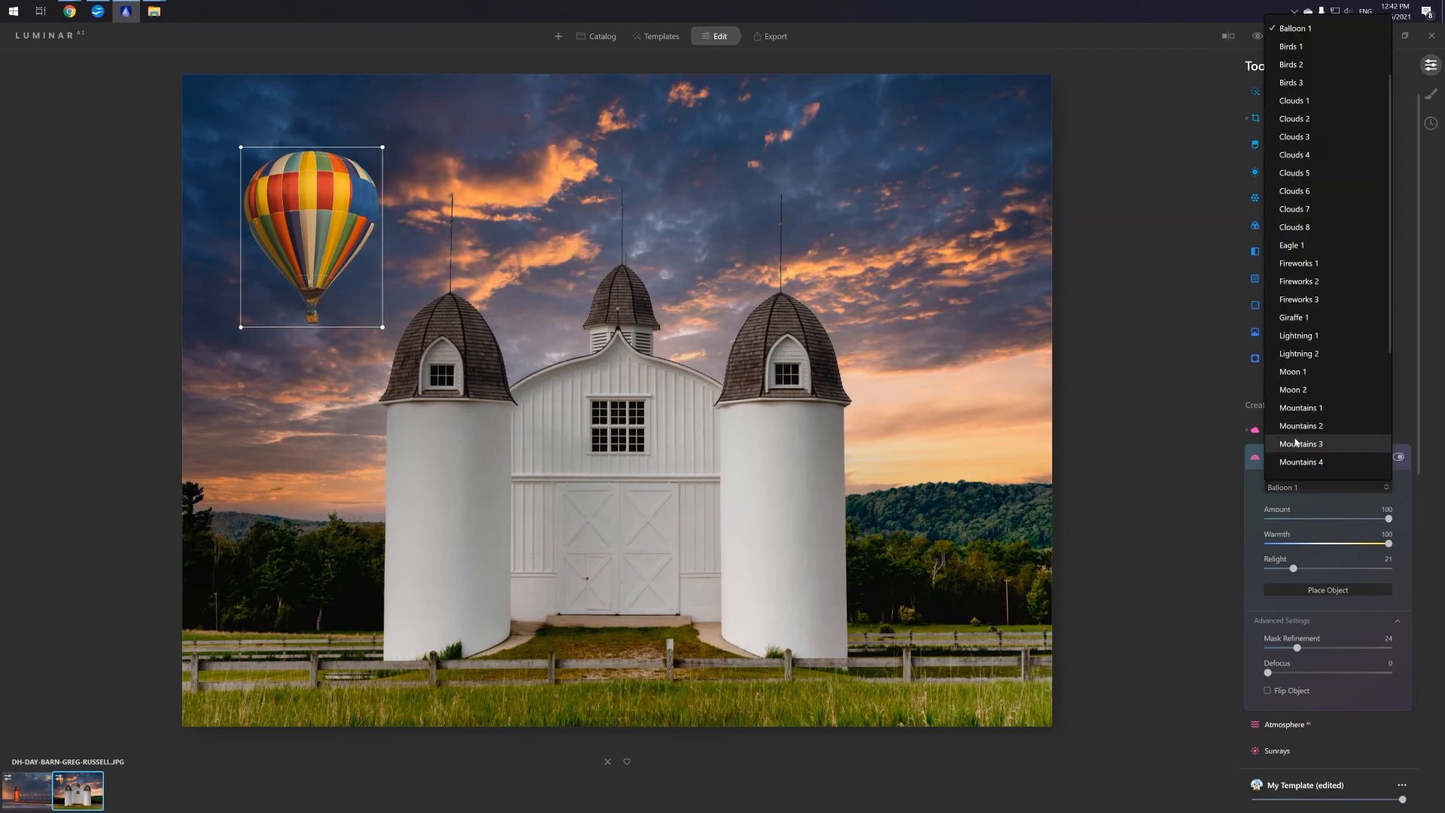
{"action": "left_click", "coordinate": [1322, 385]}
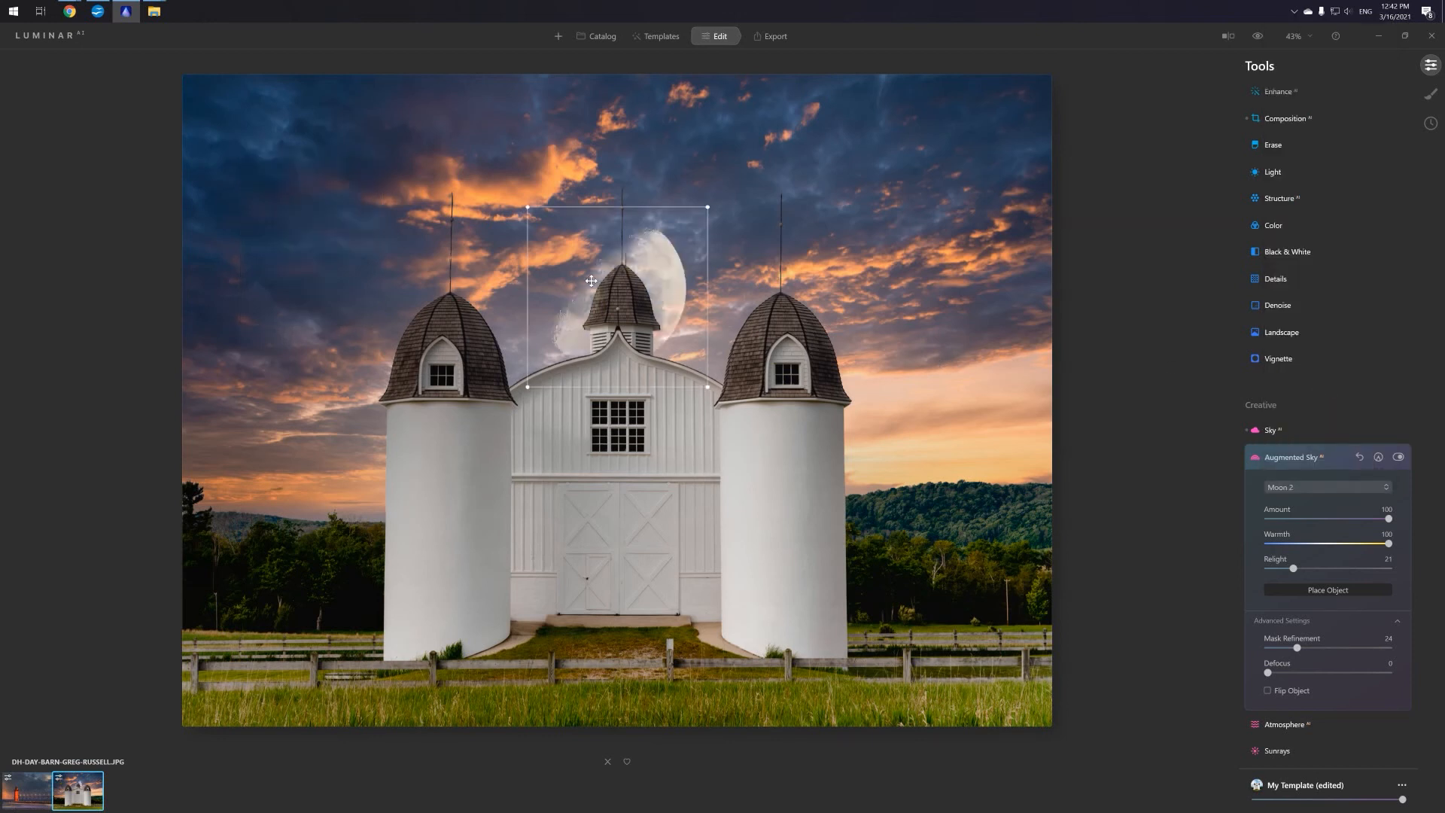
{"action": "left_click_drag", "start_coordinate": [665, 272], "coordinate": [256, 155]}
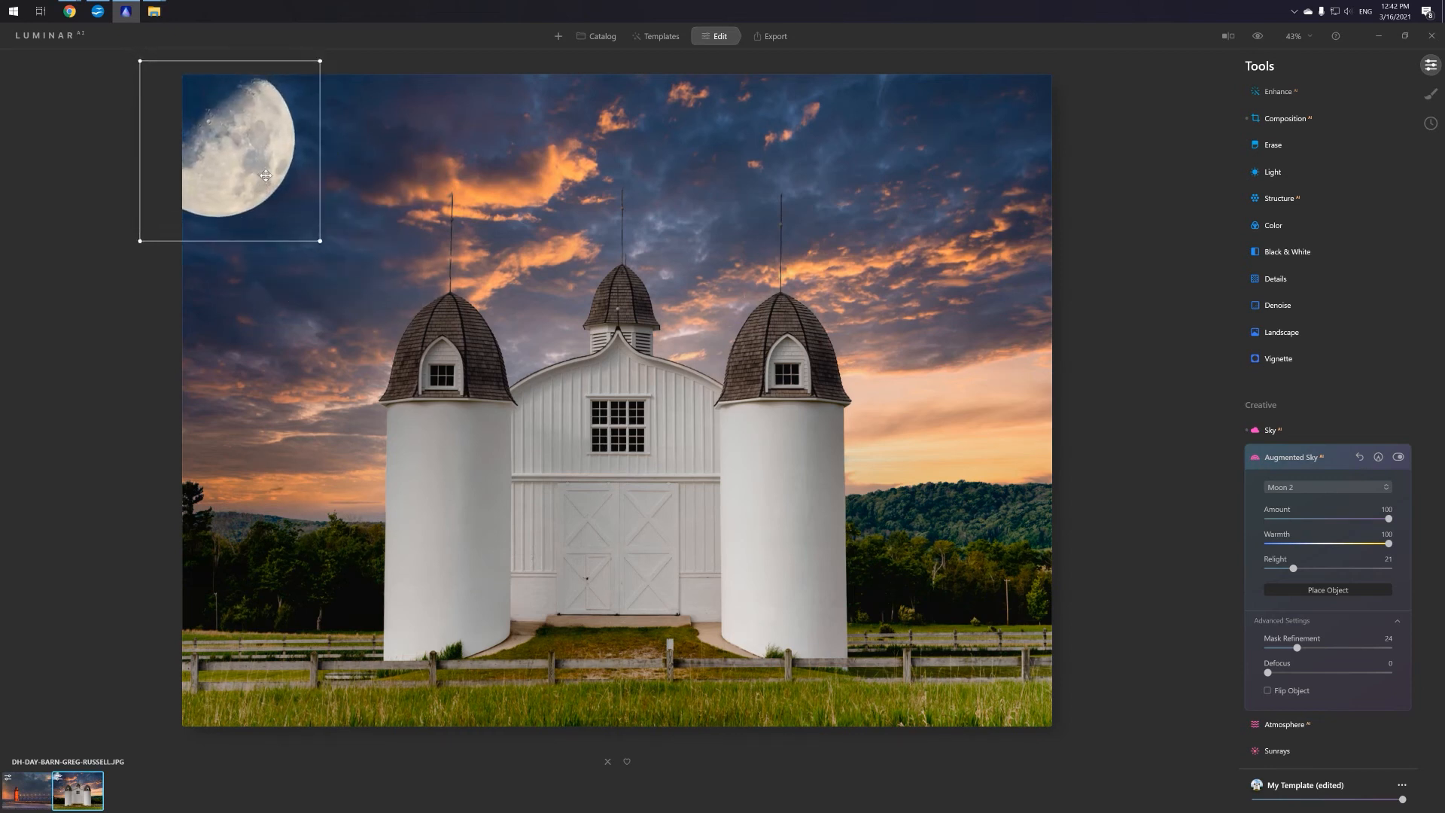
{"action": "left_click_drag", "start_coordinate": [323, 64], "coordinate": [399, 26]}
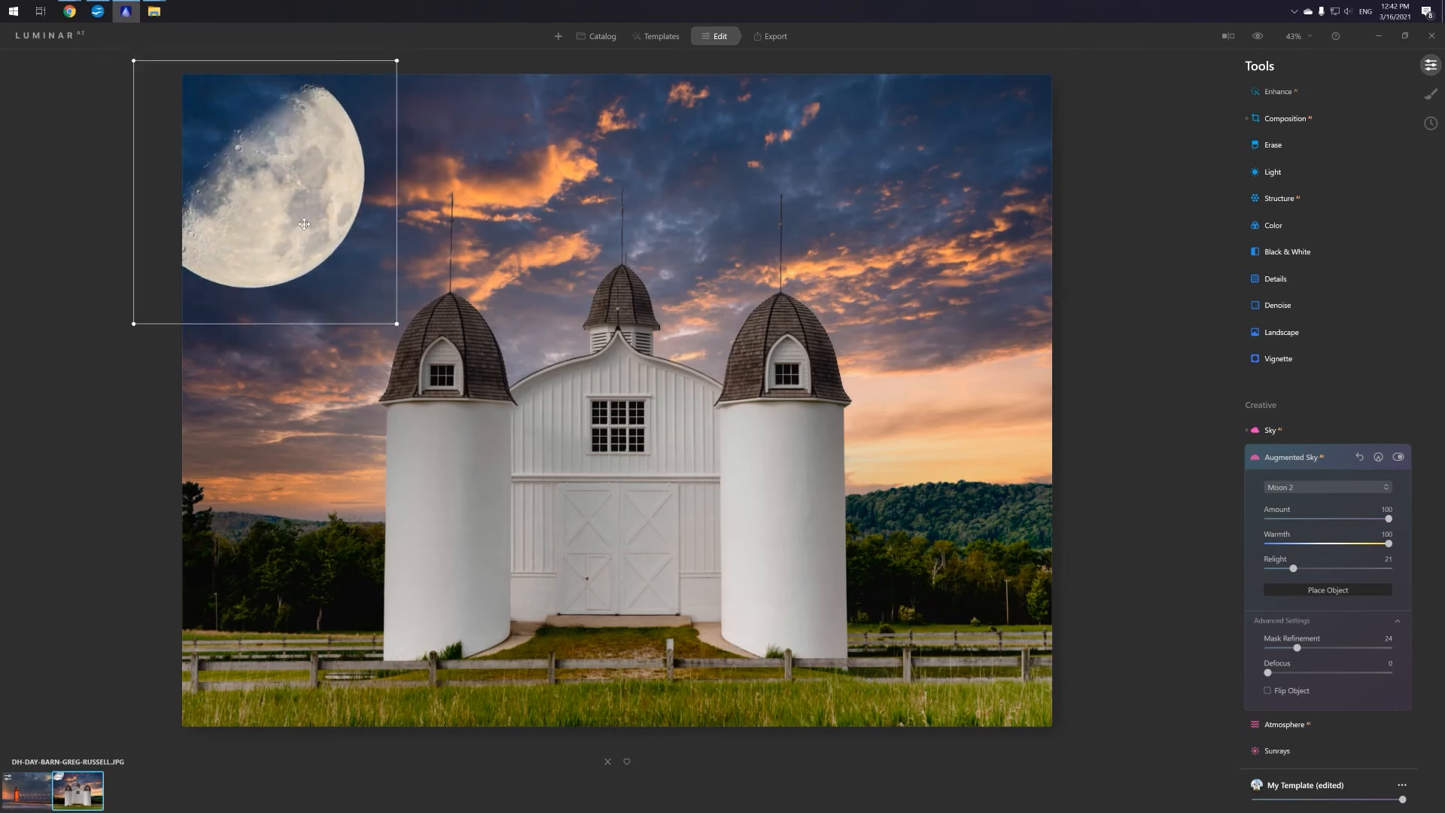
{"action": "mouse_move", "coordinate": [391, 61]}
{"action": "left_mouse_down"}
{"action": "mouse_move", "coordinate": [435, 35]}
{"action": "mouse_move", "coordinate": [409, 84]}
{"action": "mouse_move", "coordinate": [392, 72]}
{"action": "mouse_move", "coordinate": [391, 35]}
{"action": "left_mouse_up"}
{"action": "left_click_drag", "start_coordinate": [407, 305], "coordinate": [700, 513]}
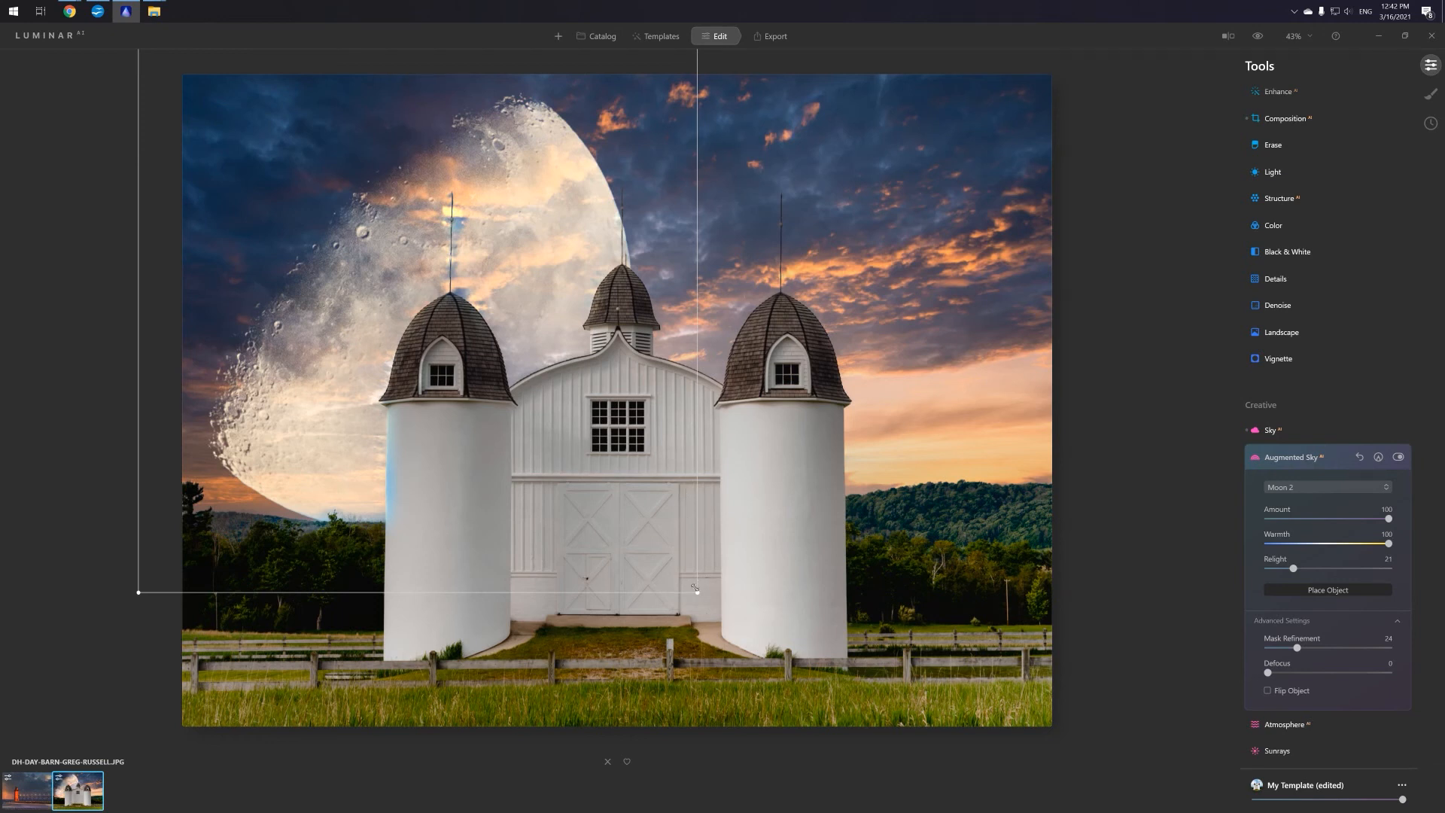
- Shrink the moon, move it partly out of frame into the photo's upper-left corner, and set its Warmth to 92
{"action": "left_click_drag", "start_coordinate": [694, 590], "coordinate": [393, 321]}
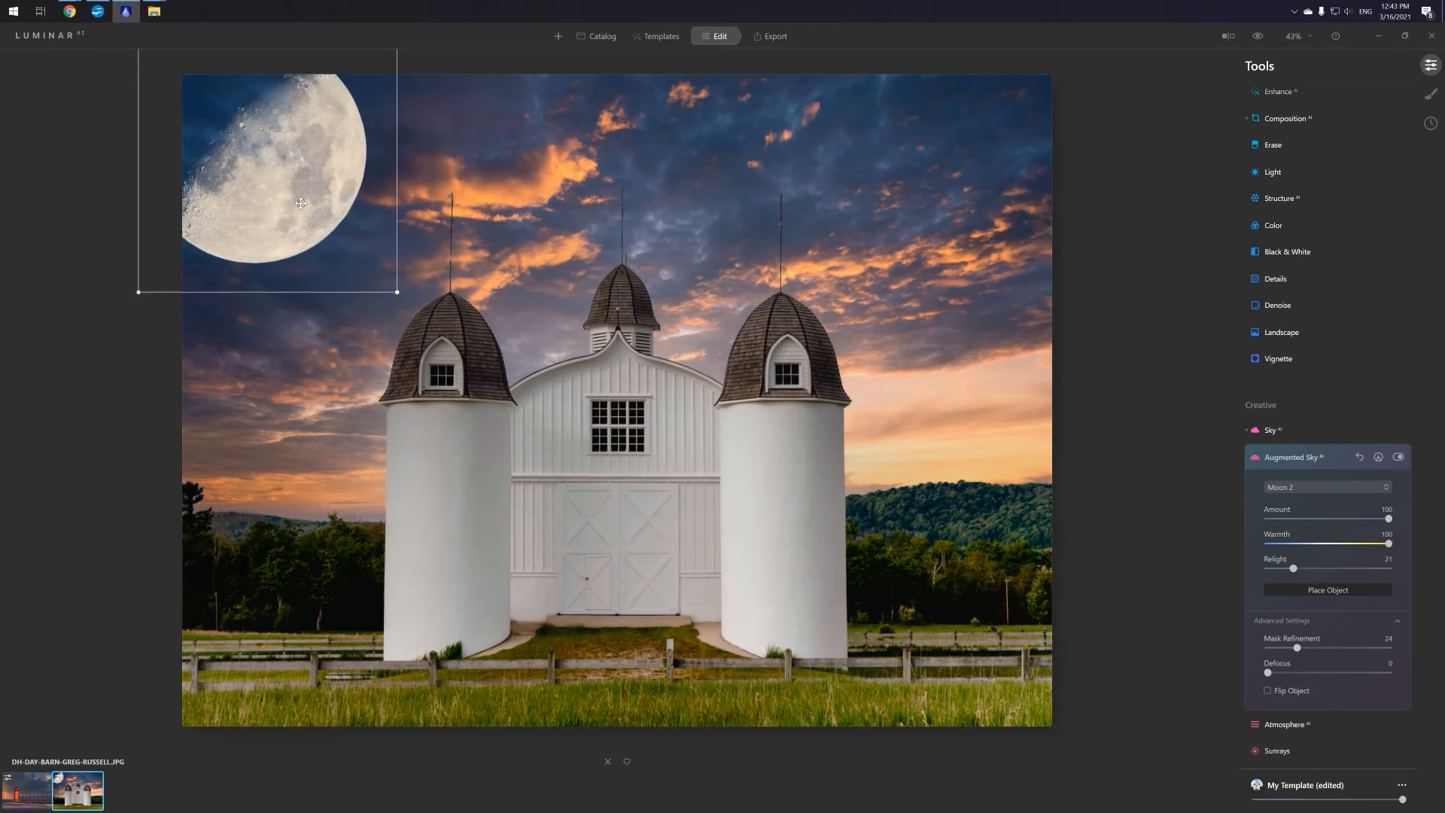
{"action": "left_click_drag", "start_coordinate": [299, 202], "coordinate": [258, 182]}
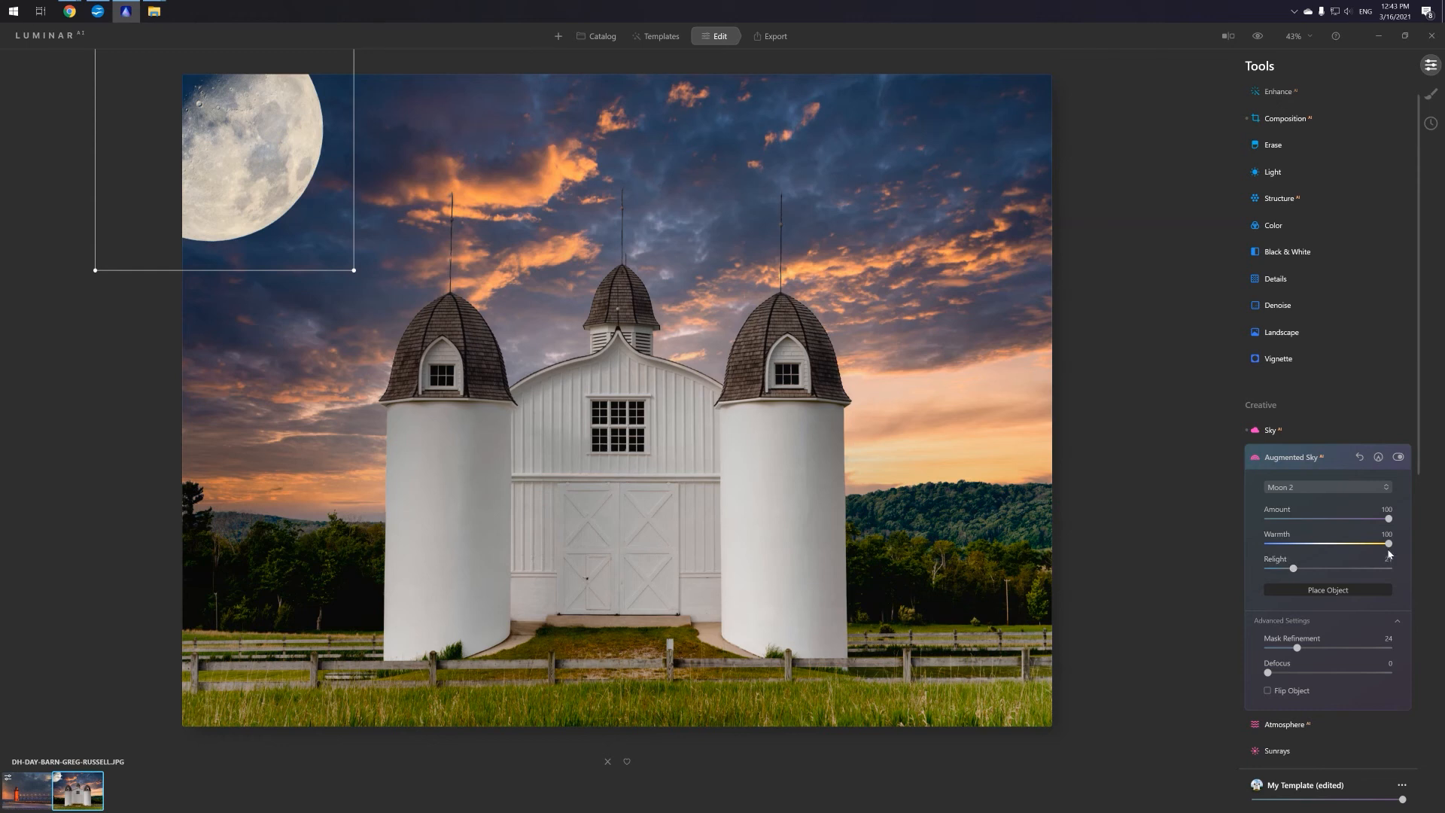
{"action": "mouse_move", "coordinate": [1386, 550]}
{"action": "left_mouse_down"}
{"action": "mouse_move", "coordinate": [1297, 553]}
{"action": "mouse_move", "coordinate": [1385, 557]}
{"action": "left_mouse_up"}
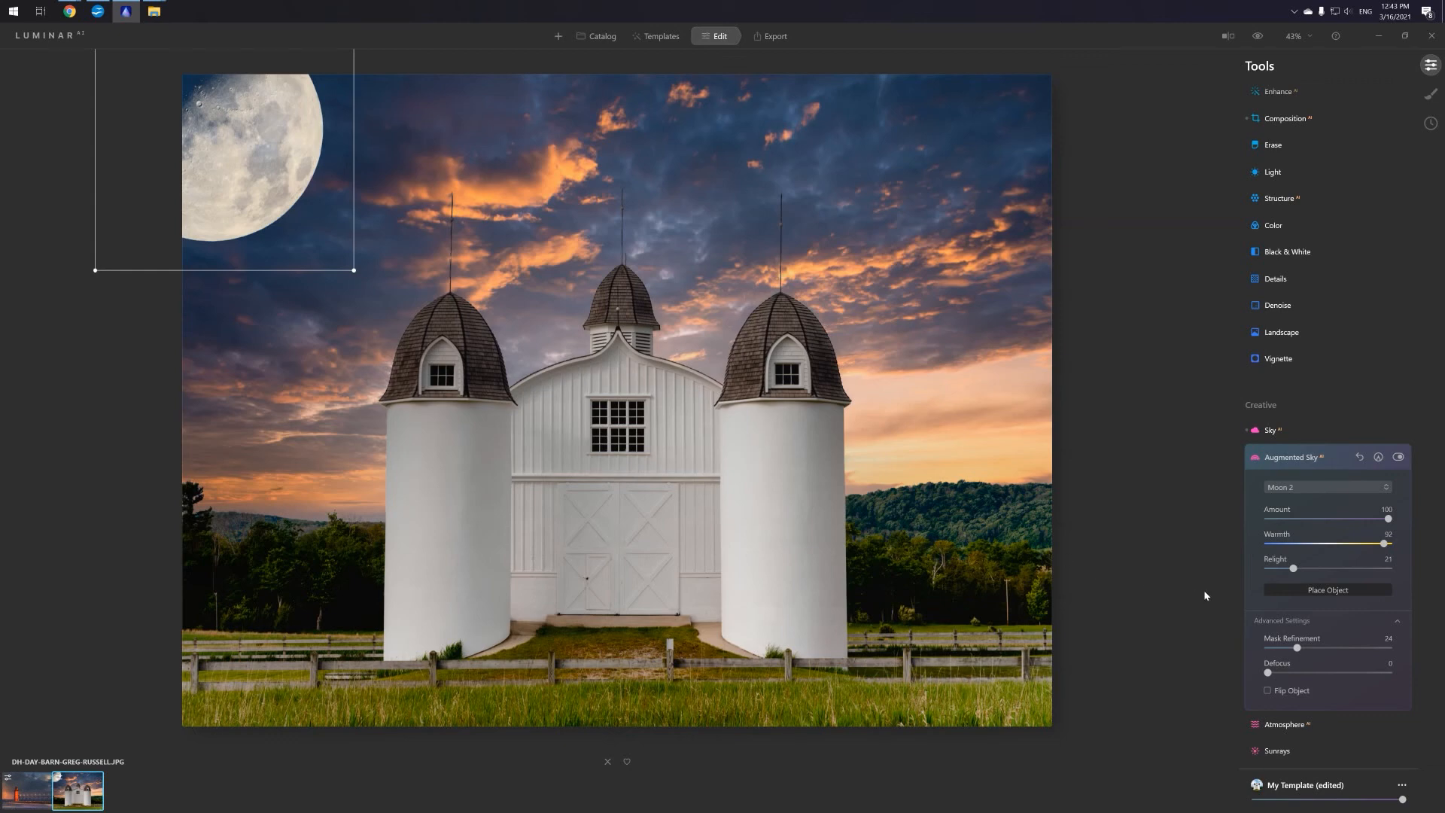
{"action": "key", "text": "ctrl+minus"}
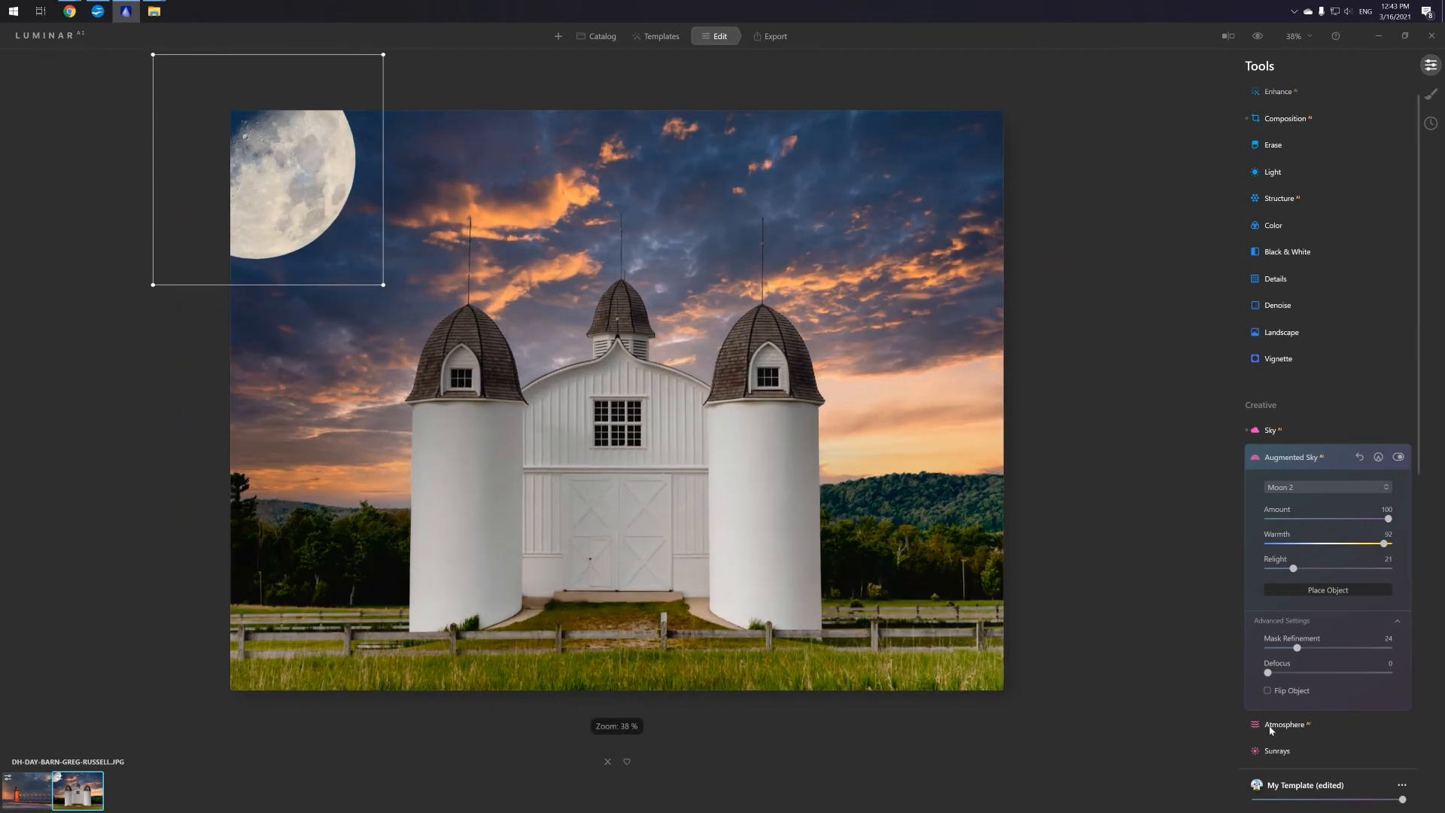
- Try Fog in the Atmosphere tool with Amount at 46, and reduce it to 15
{"action": "left_click", "coordinate": [1268, 723]}
{"action": "left_click", "coordinate": [1287, 515]}
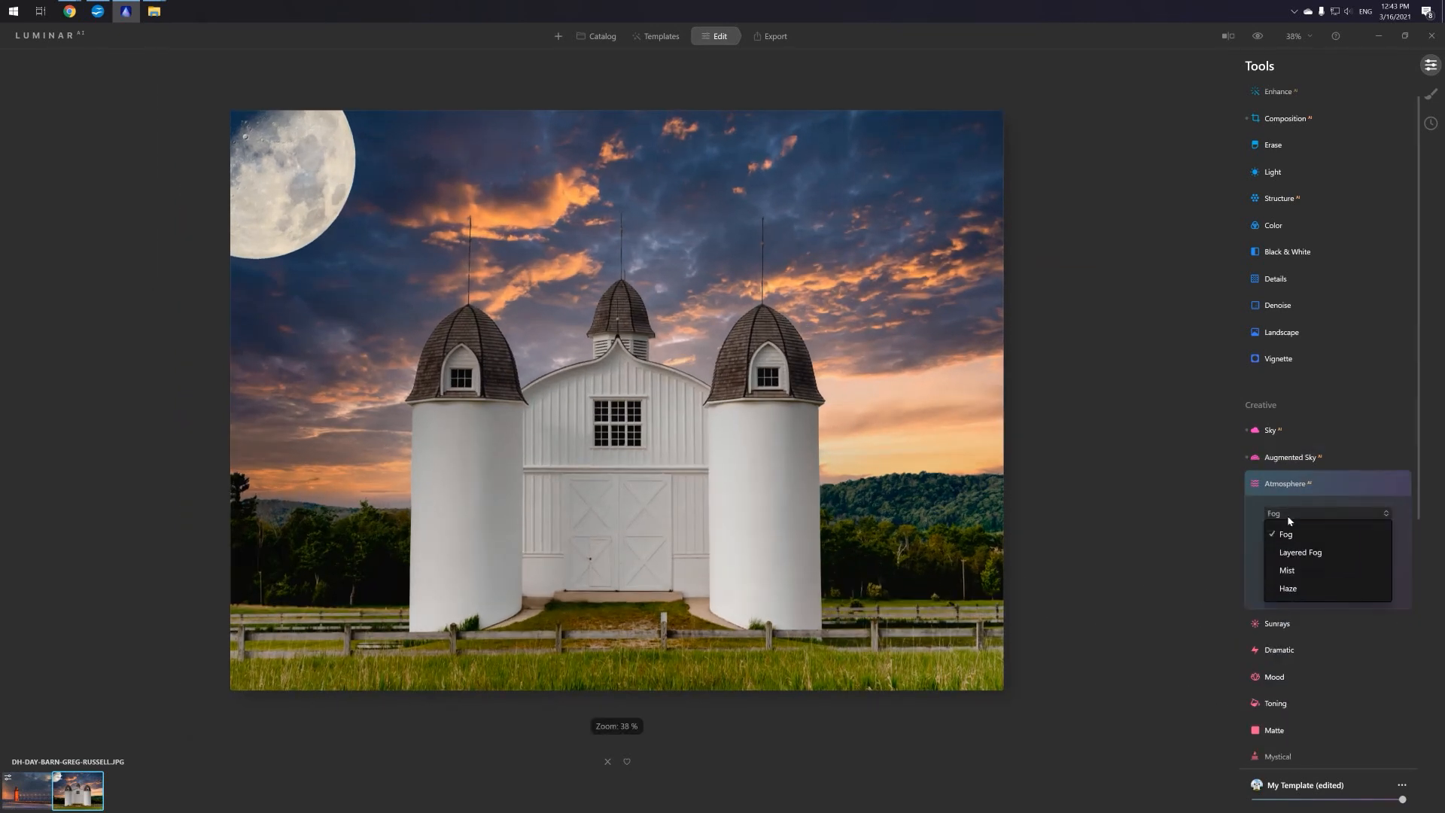
{"action": "left_click", "coordinate": [1287, 515]}
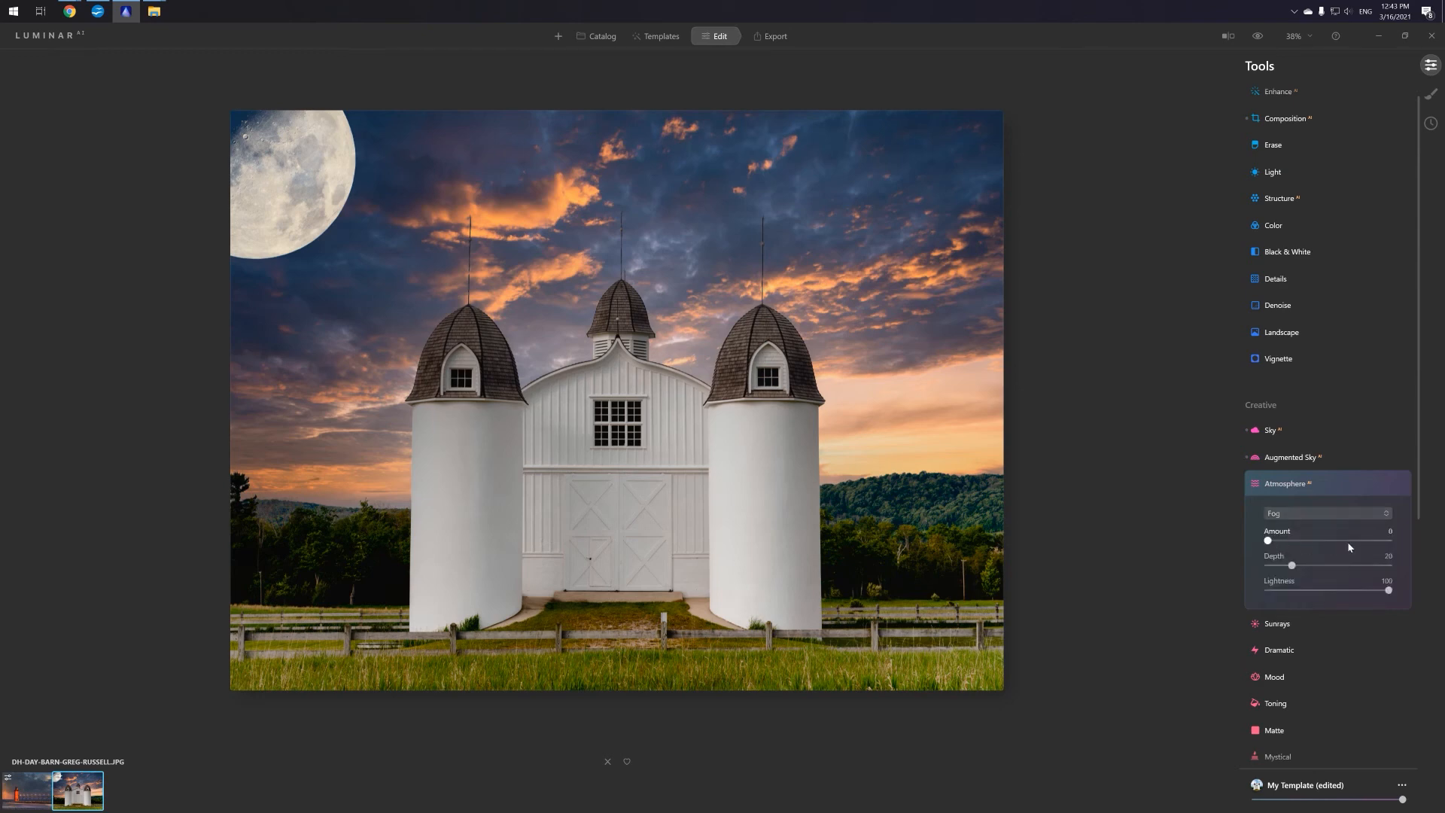
{"action": "left_click", "coordinate": [1326, 541]}
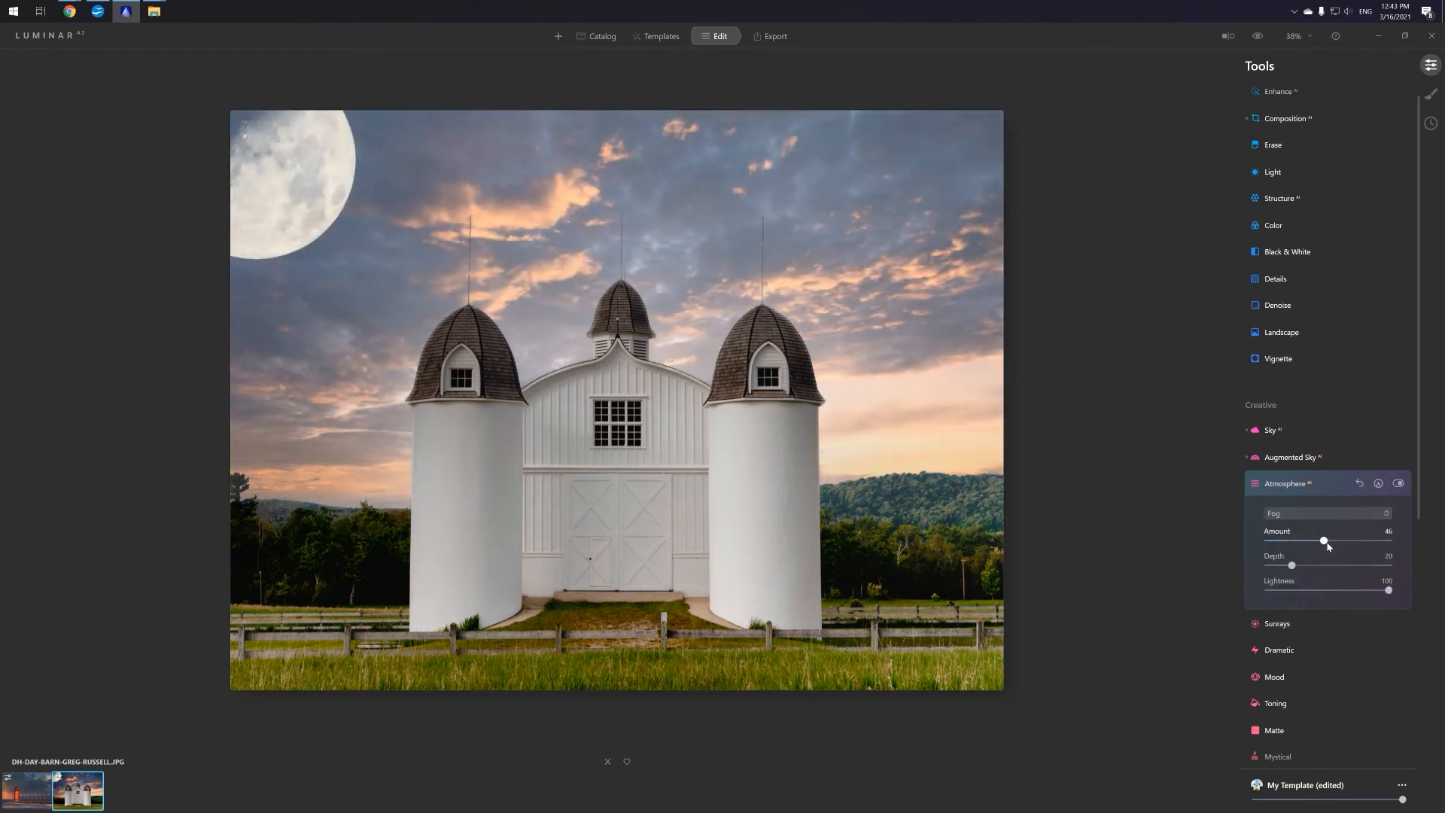
{"action": "left_click_drag", "start_coordinate": [1327, 545], "coordinate": [1287, 552]}
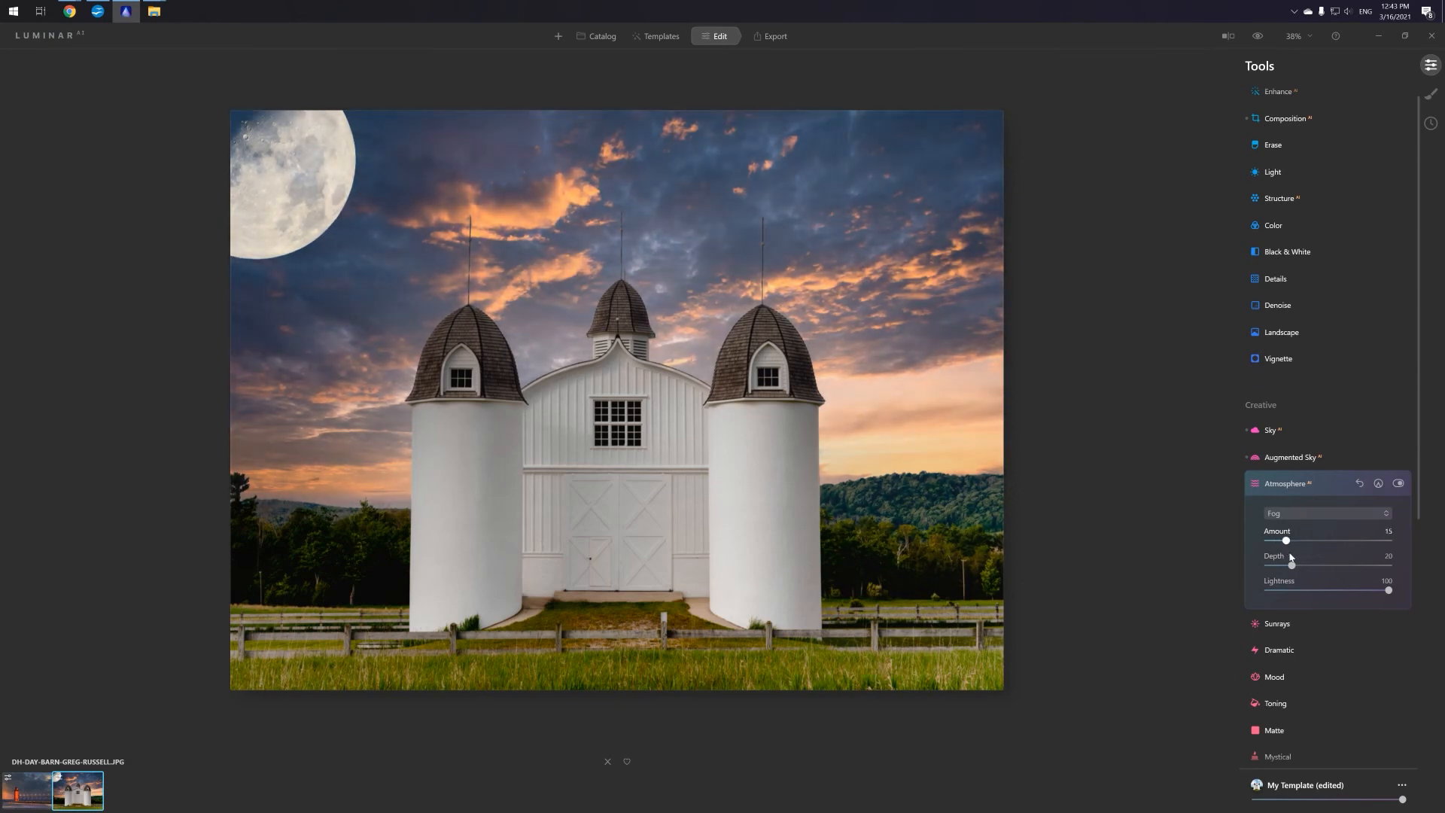
- Try the Mist atmosphere at a low Amount, and change it to Haze with Amount at 0
{"action": "left_click", "coordinate": [1294, 517]}
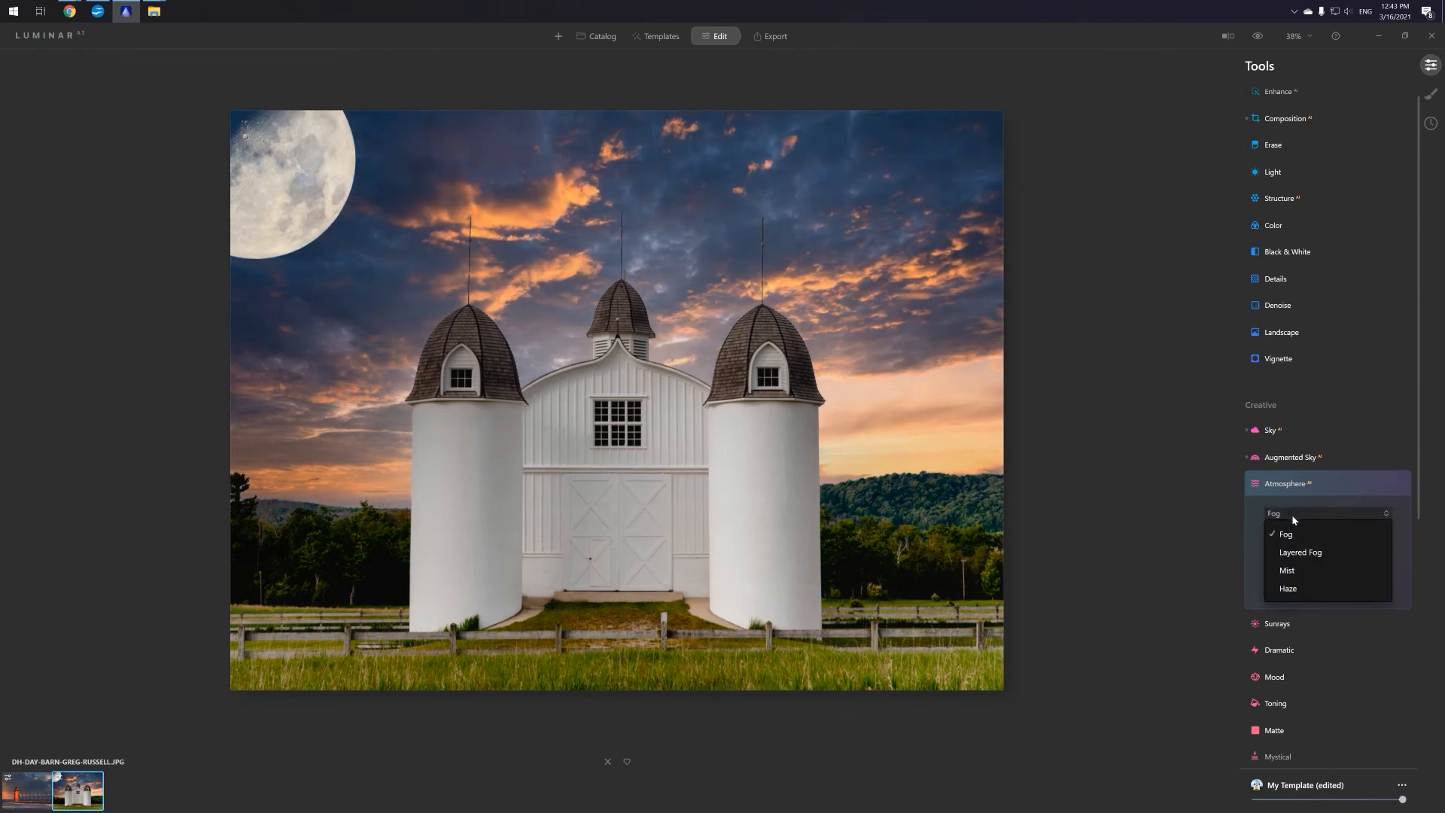
{"action": "left_click", "coordinate": [1287, 569]}
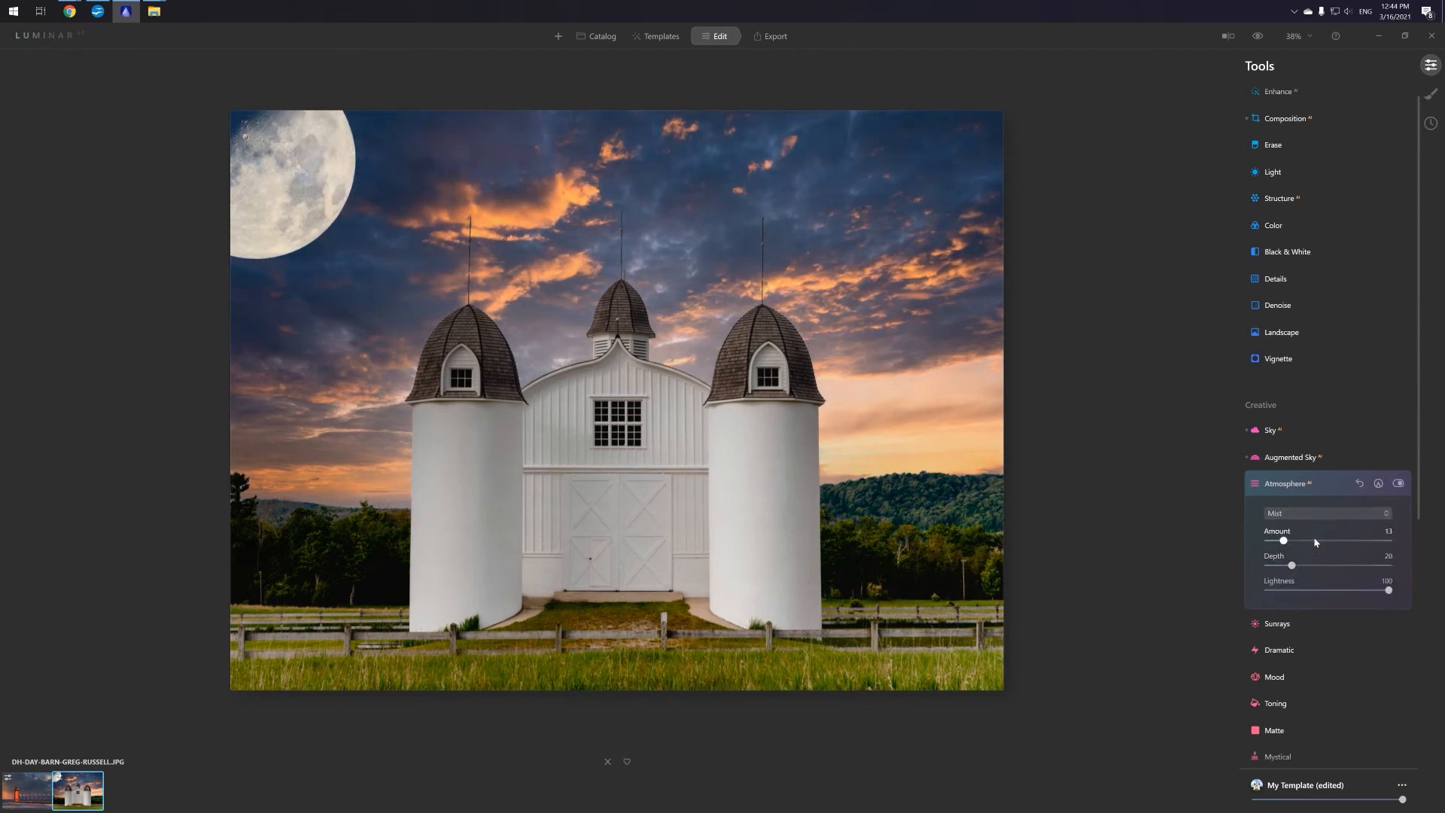
{"action": "left_click_drag", "start_coordinate": [1312, 539], "coordinate": [1271, 541]}
{"action": "left_click", "coordinate": [1310, 512]}
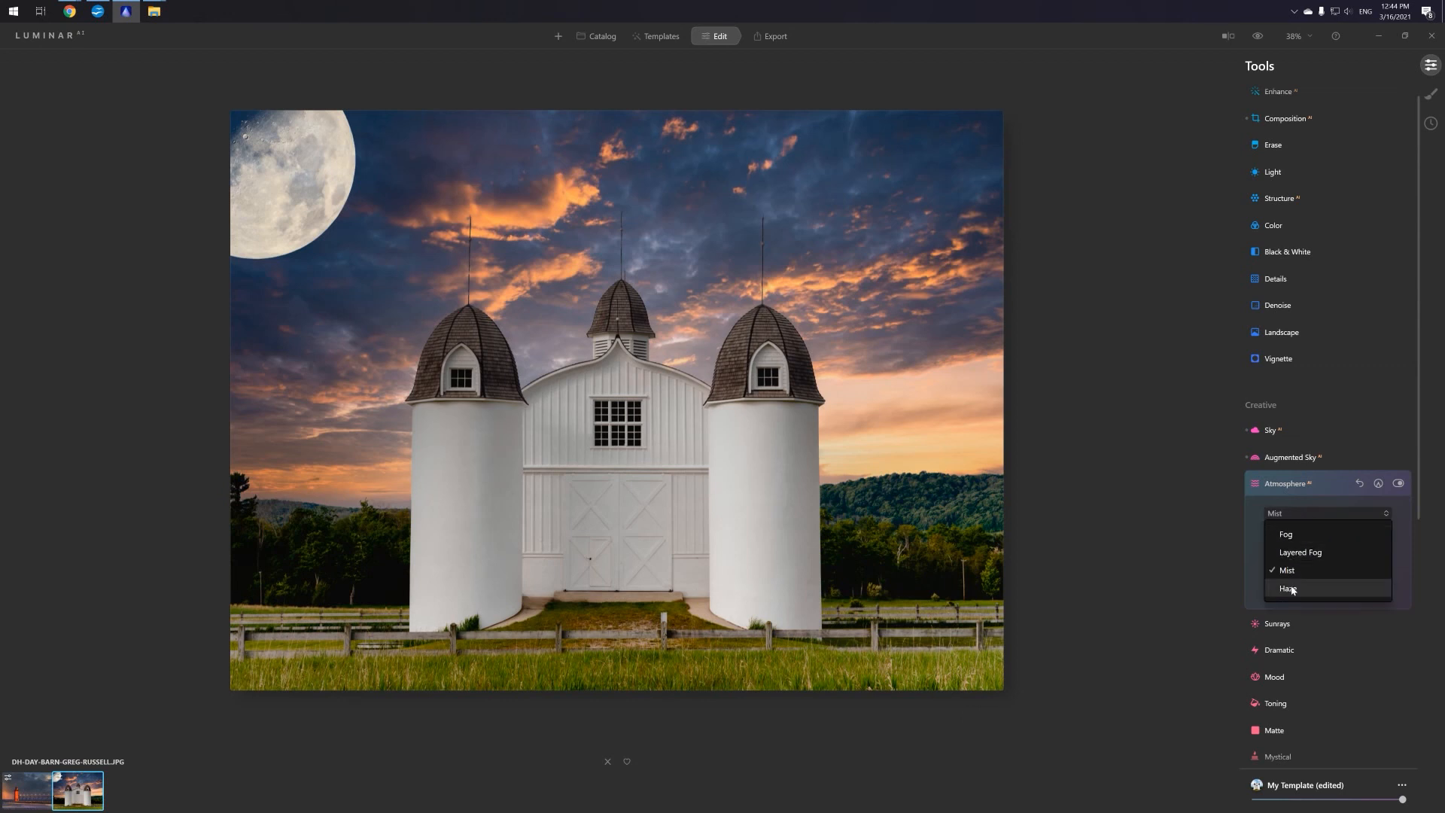
{"action": "left_click", "coordinate": [1280, 541]}
{"action": "left_click_drag", "start_coordinate": [1268, 541], "coordinate": [1158, 545]}
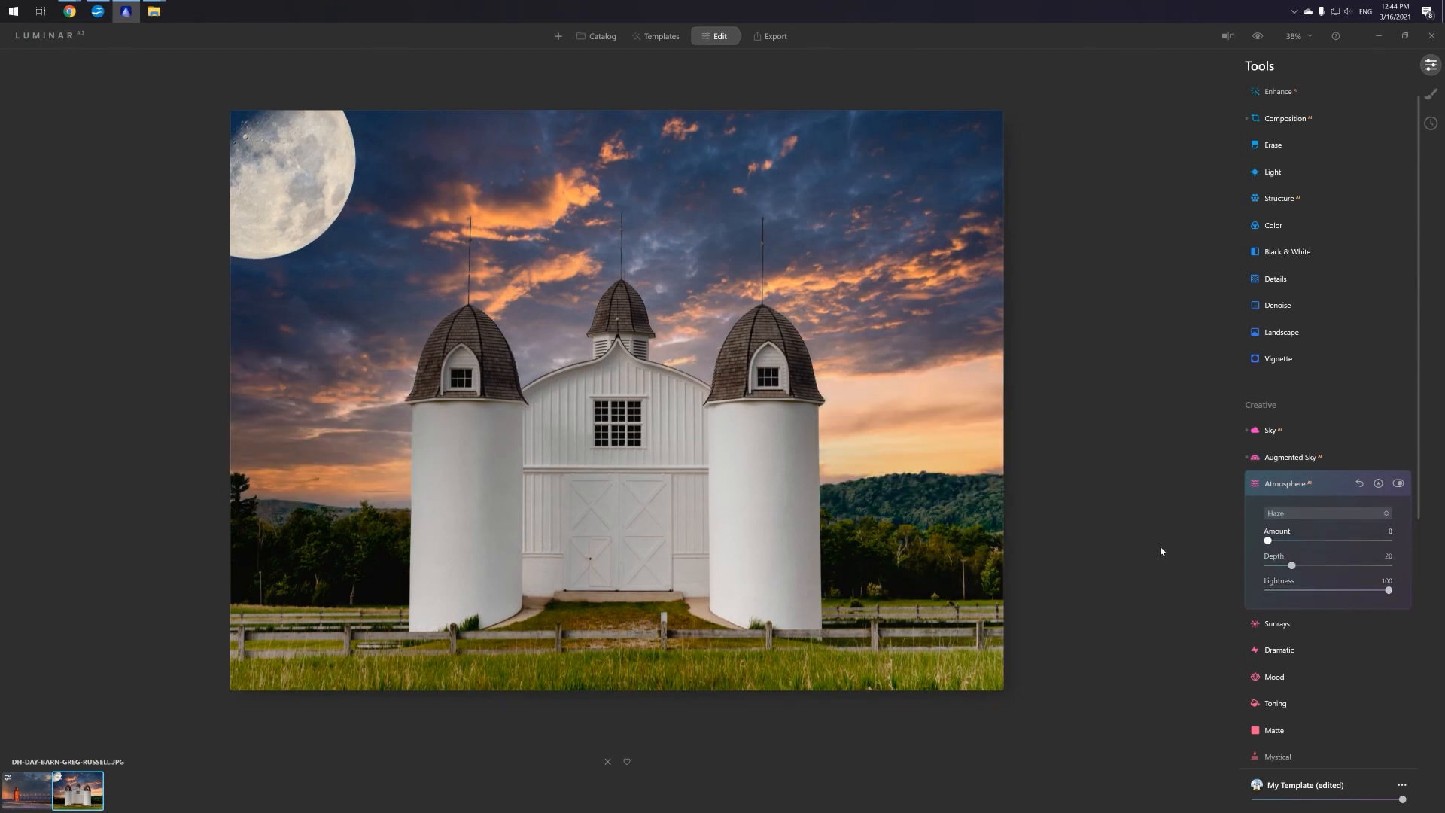
- Look over the Sunrays settings and the remaining Creative, Portrait and Professional tools
{"action": "left_click", "coordinate": [1268, 625]}
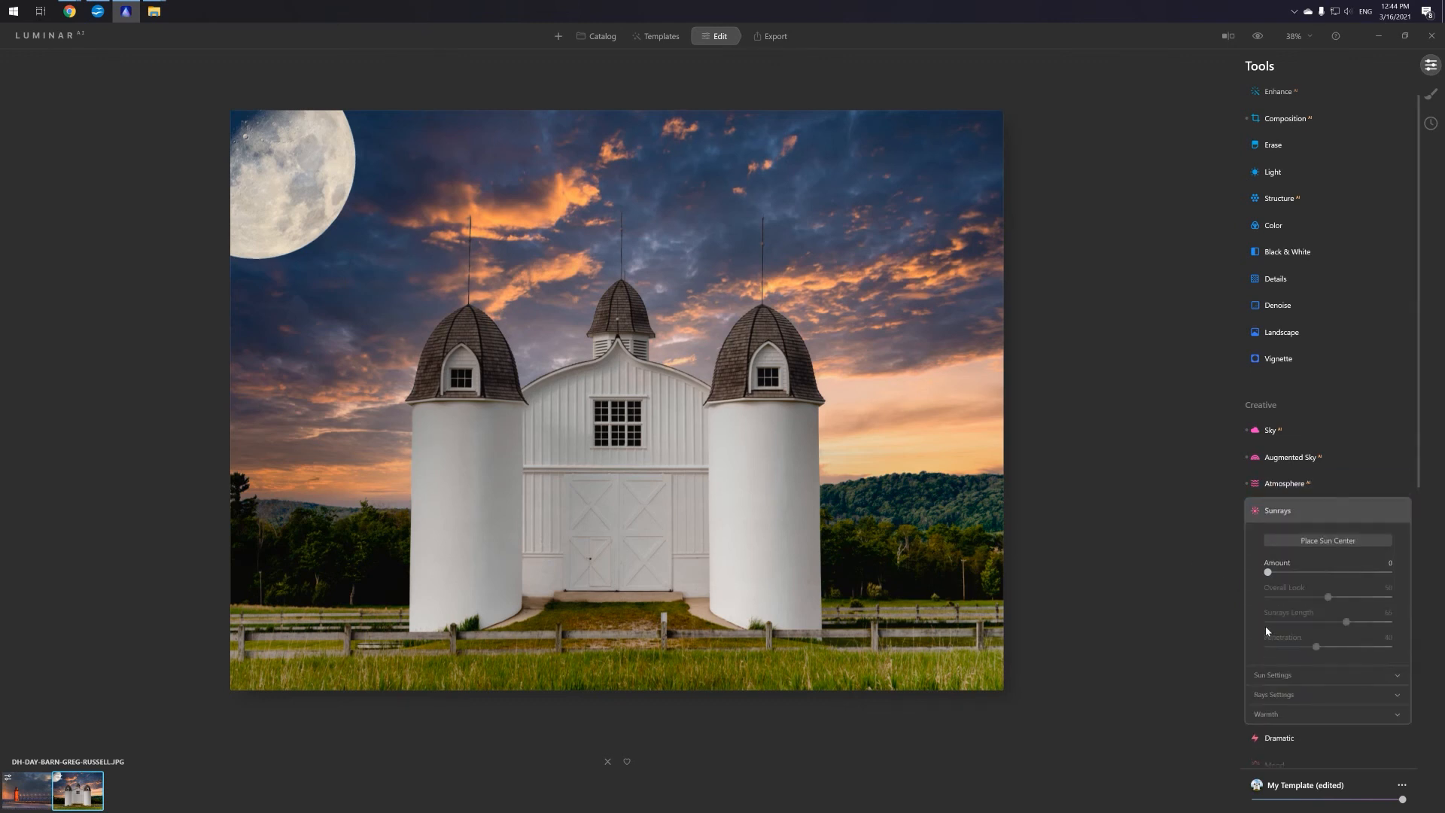
{"action": "left_click", "coordinate": [1283, 483]}
{"action": "key", "text": "ctrl+minus"}
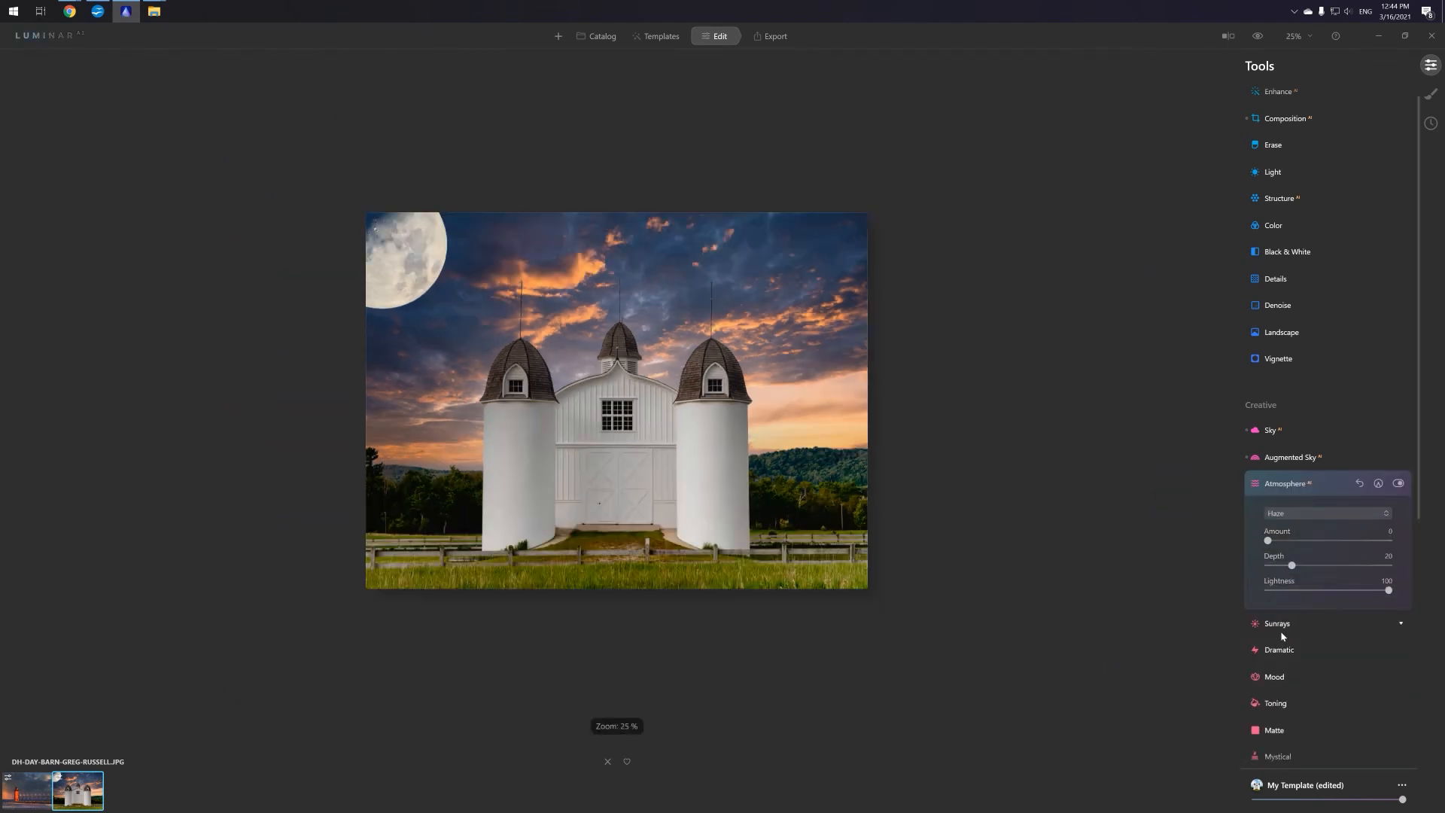
{"action": "scroll", "coordinate": [1283, 633], "scroll_direction": "down", "scroll_amount": 2}
{"action": "scroll", "coordinate": [1283, 638], "scroll_direction": "down", "scroll_amount": 3}
{"action": "key", "text": "ctrl+plus"}
{"action": "key", "text": "ctrl+plus"}
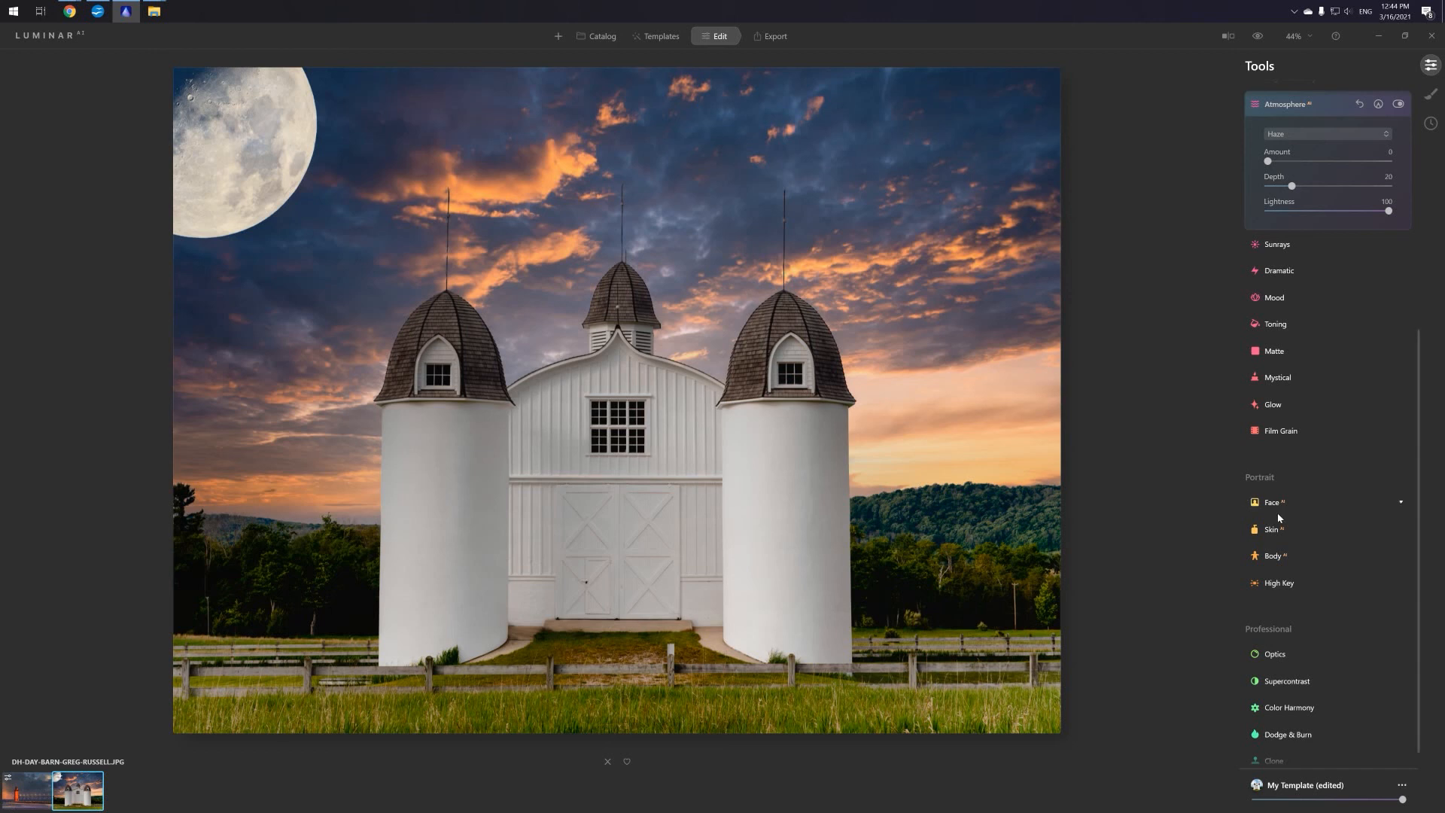
{"action": "scroll", "coordinate": [1279, 514], "scroll_direction": "down", "scroll_amount": 1}
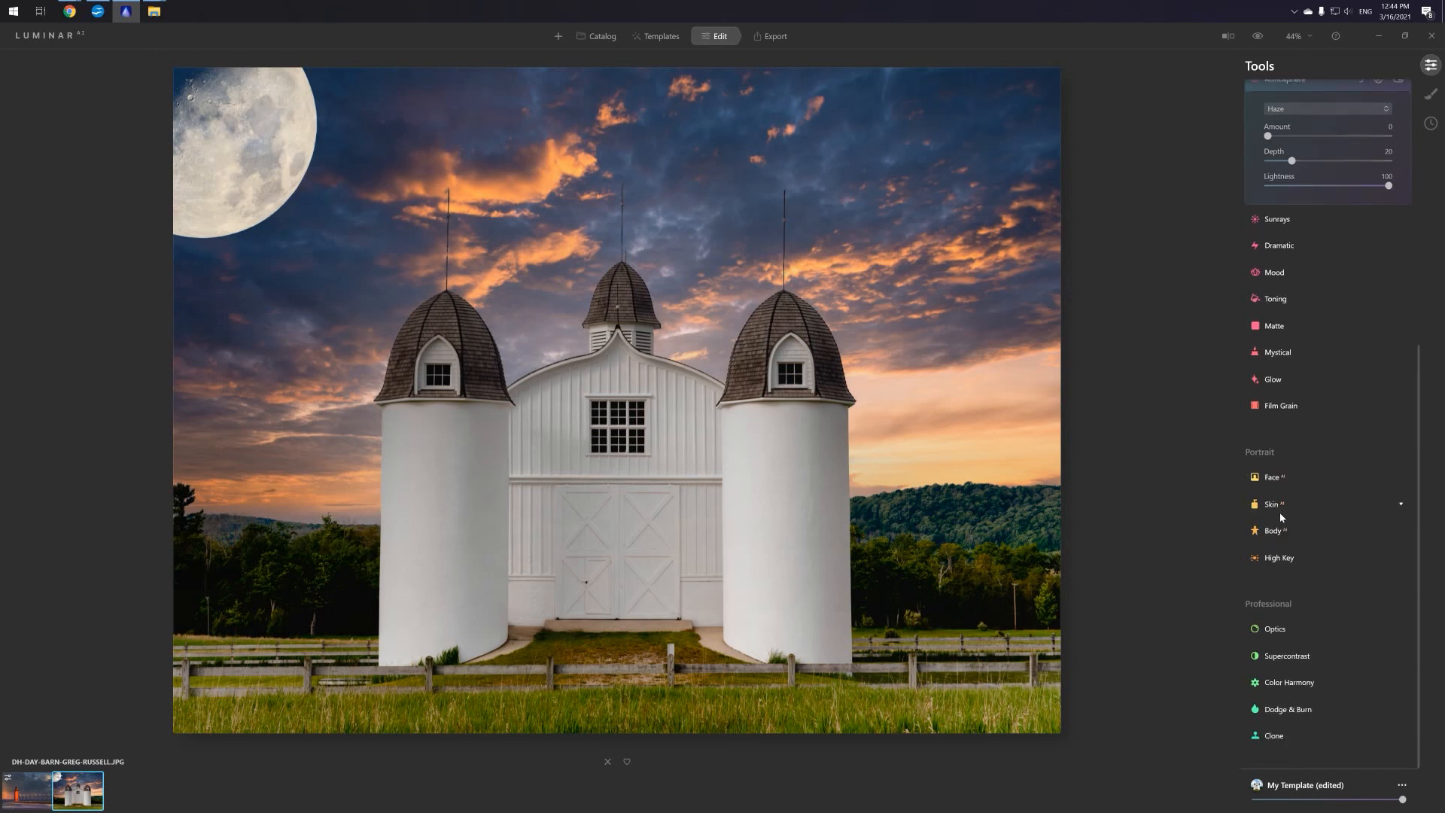
- Review the barn photo's Enhance, Composition and Structure settings
{"action": "scroll", "coordinate": [1280, 512], "scroll_direction": "up", "scroll_amount": 5}
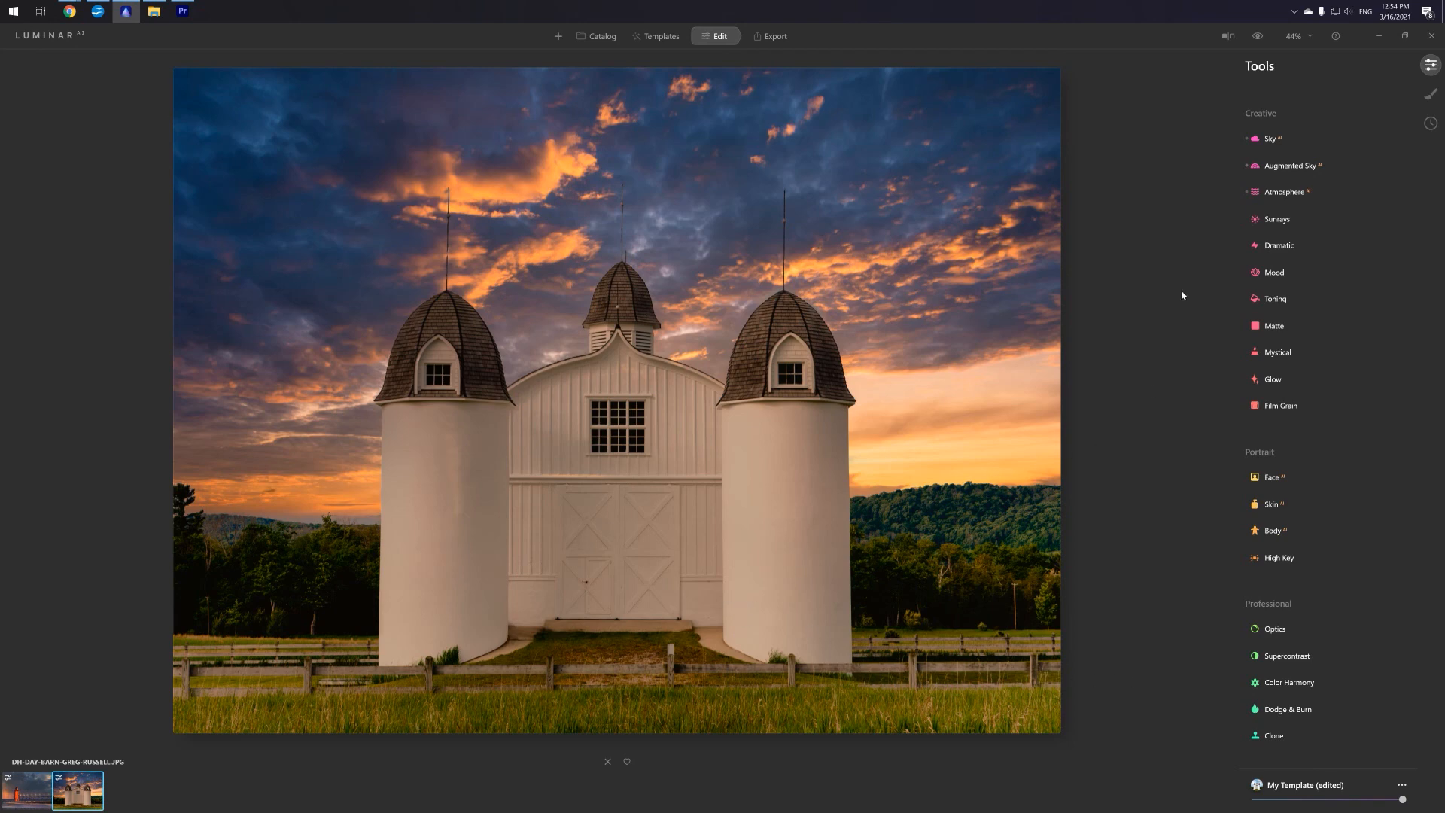
{"action": "scroll", "coordinate": [1272, 249], "scroll_direction": "up", "scroll_amount": 3}
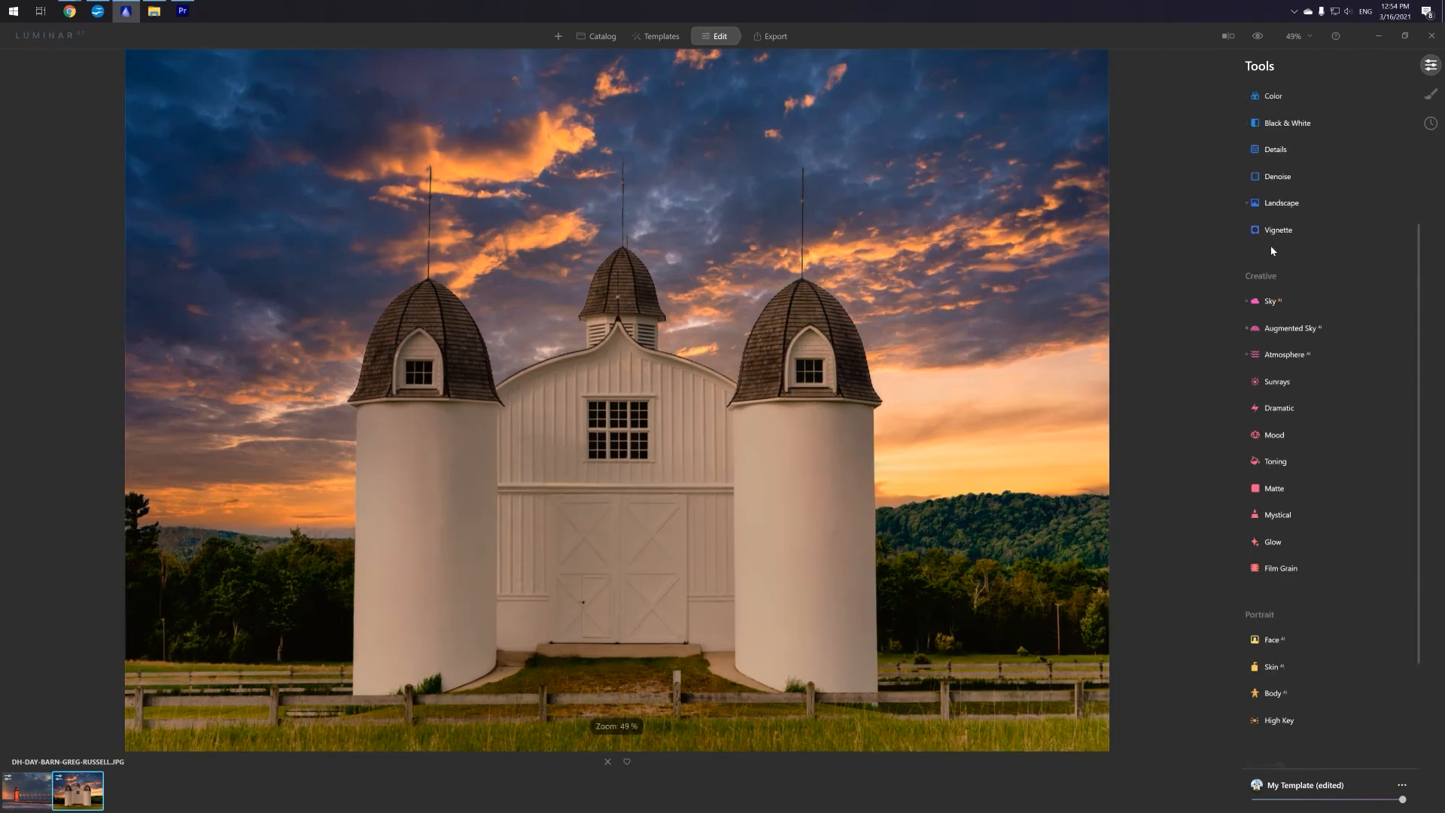
{"action": "scroll", "coordinate": [1271, 245], "scroll_direction": "up", "scroll_amount": 5}
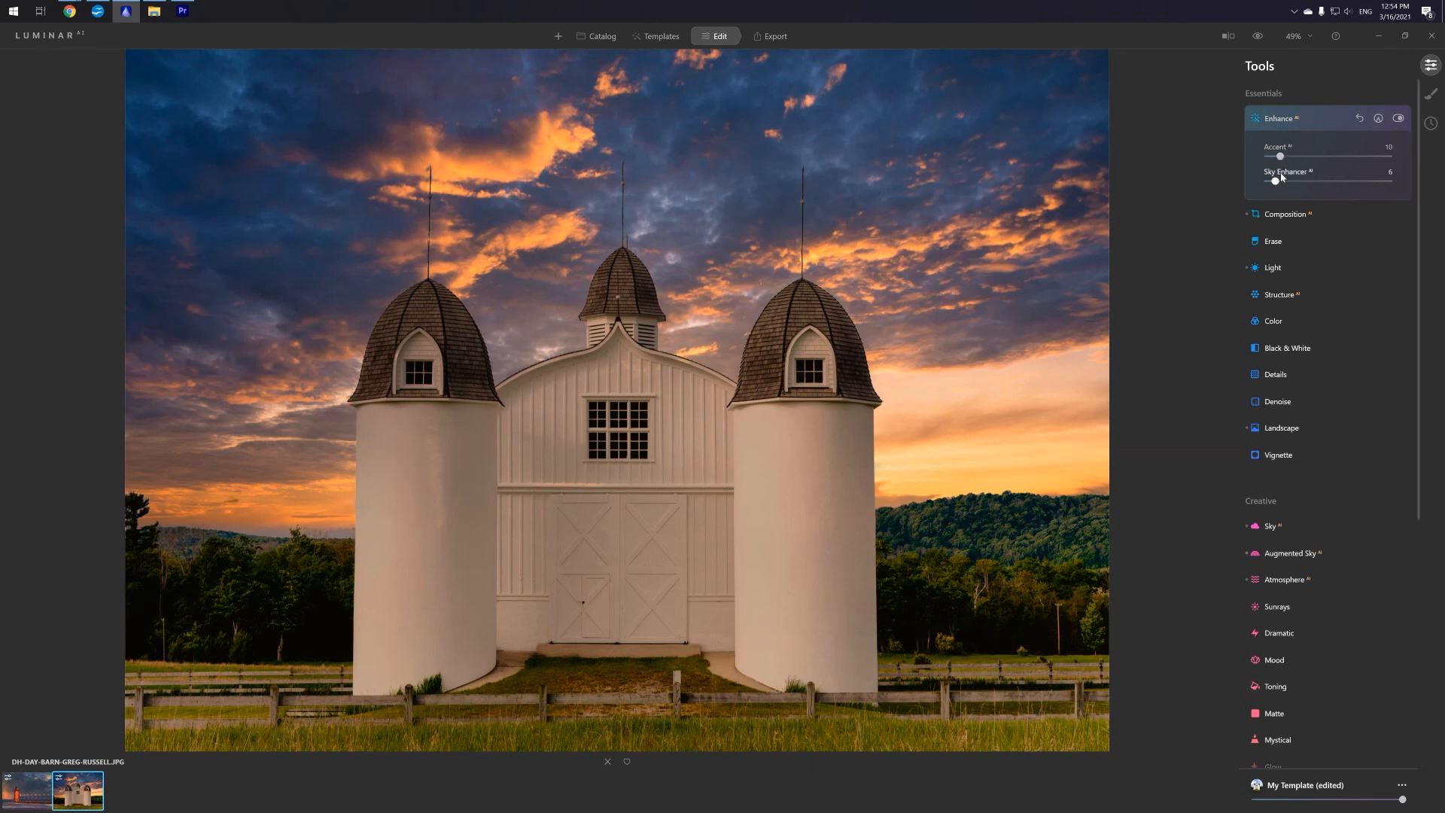
{"action": "left_click", "coordinate": [1284, 216]}
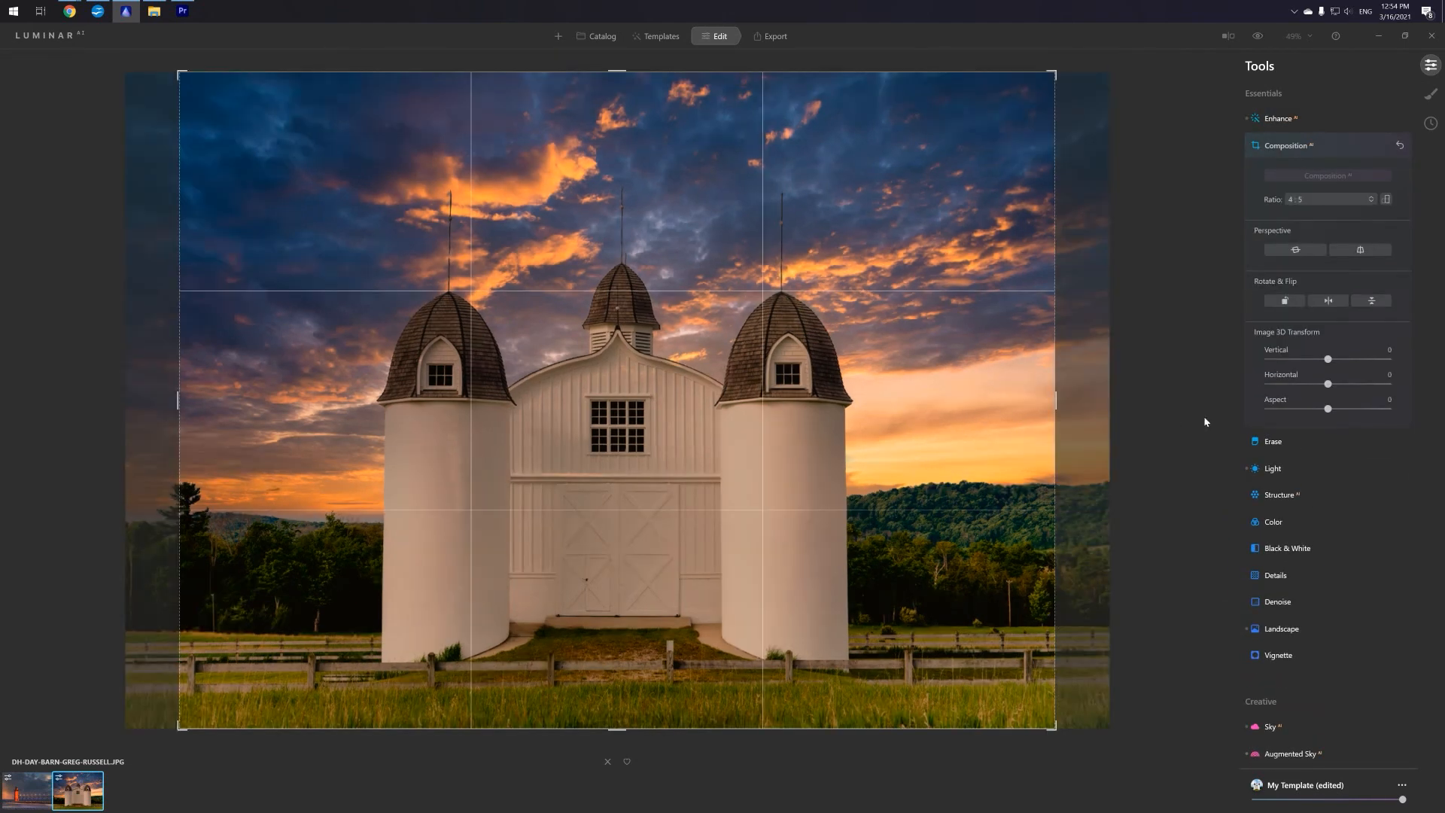
{"action": "left_click", "coordinate": [1281, 493]}
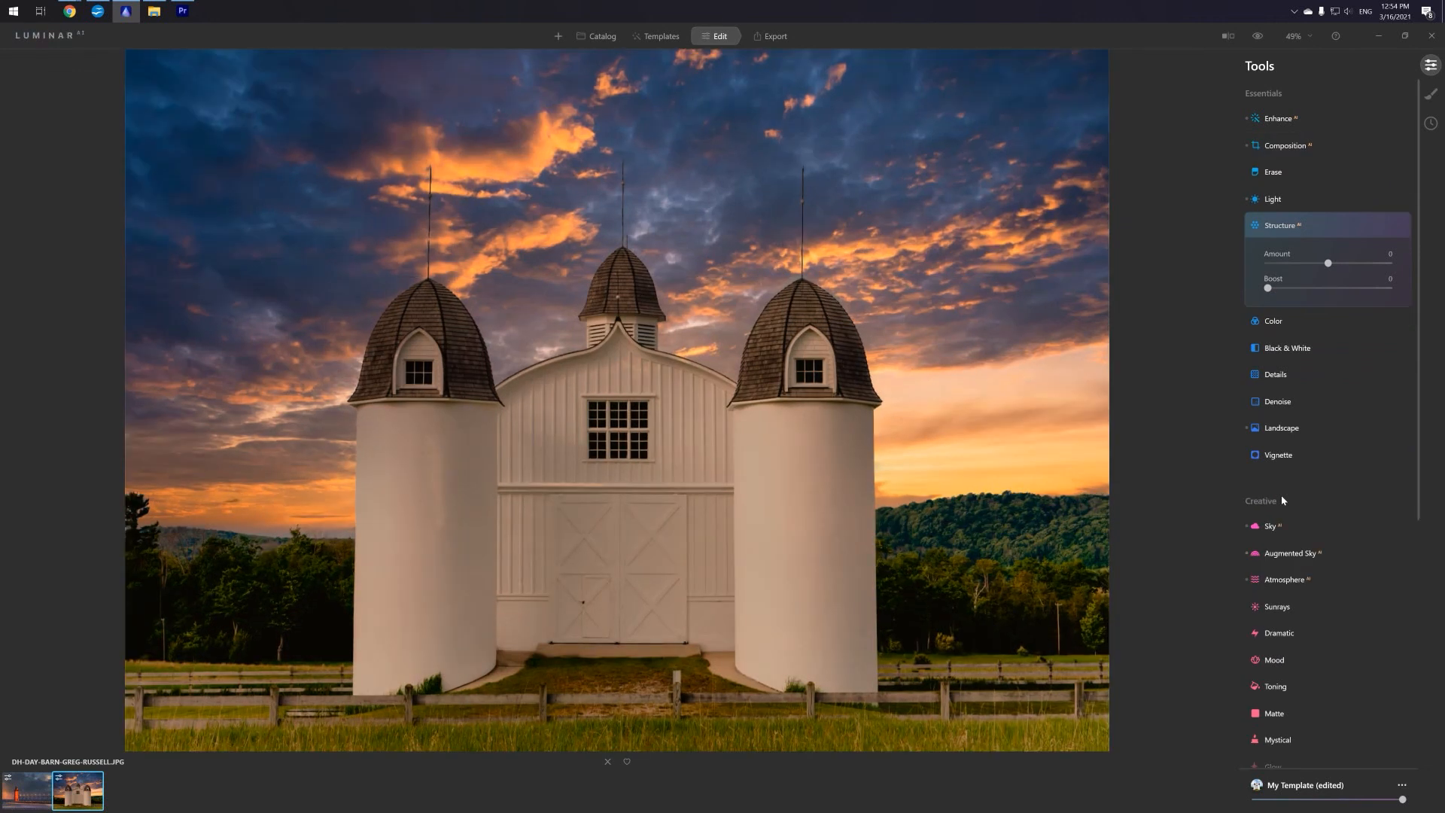
{"action": "scroll", "coordinate": [1285, 500], "scroll_direction": "down", "scroll_amount": 3}
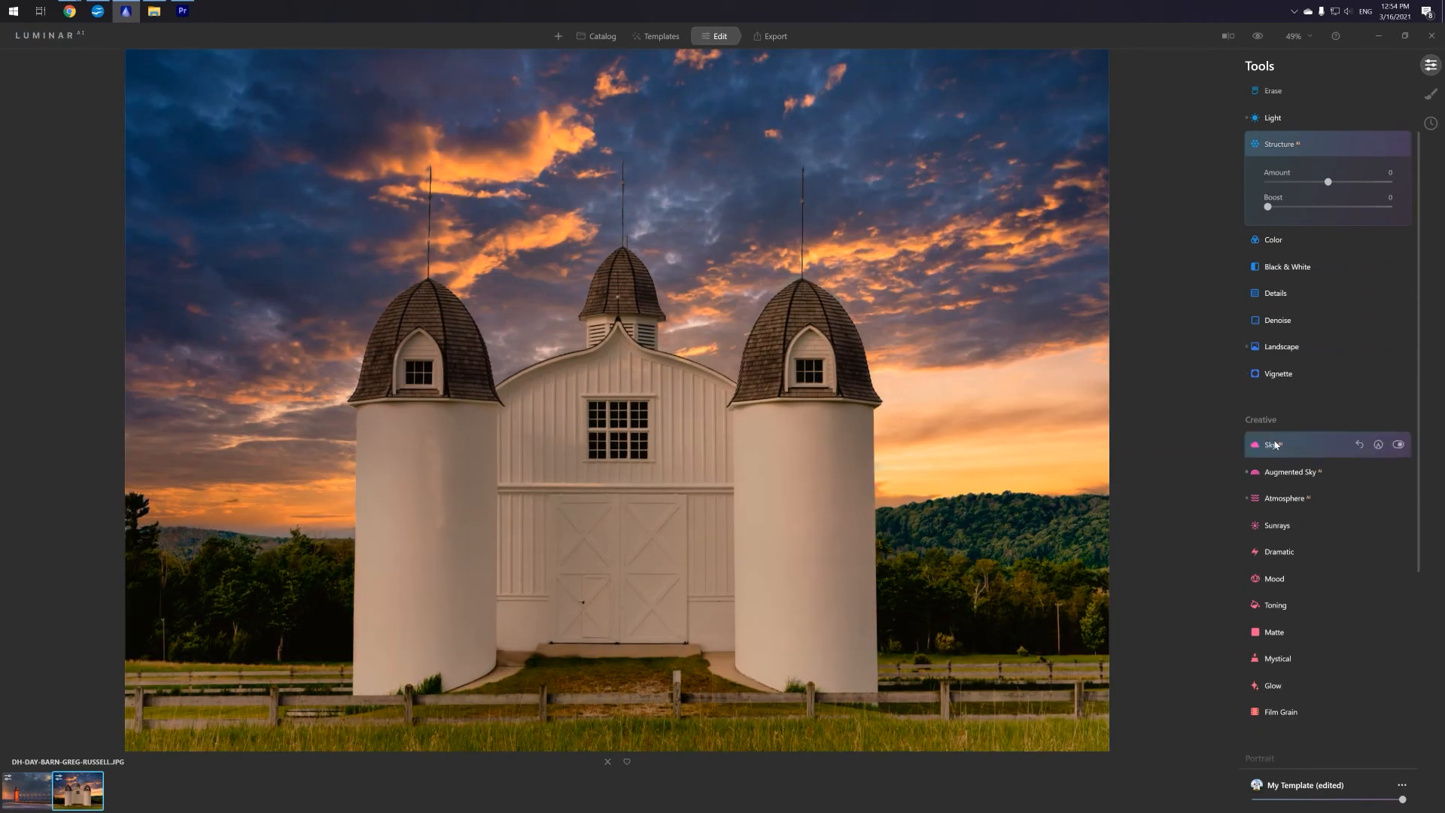
- Refine the replacement sky's mask with Global at 20, Close Gaps at 9 and Fix Details at 35
{"action": "left_click", "coordinate": [1279, 448]}
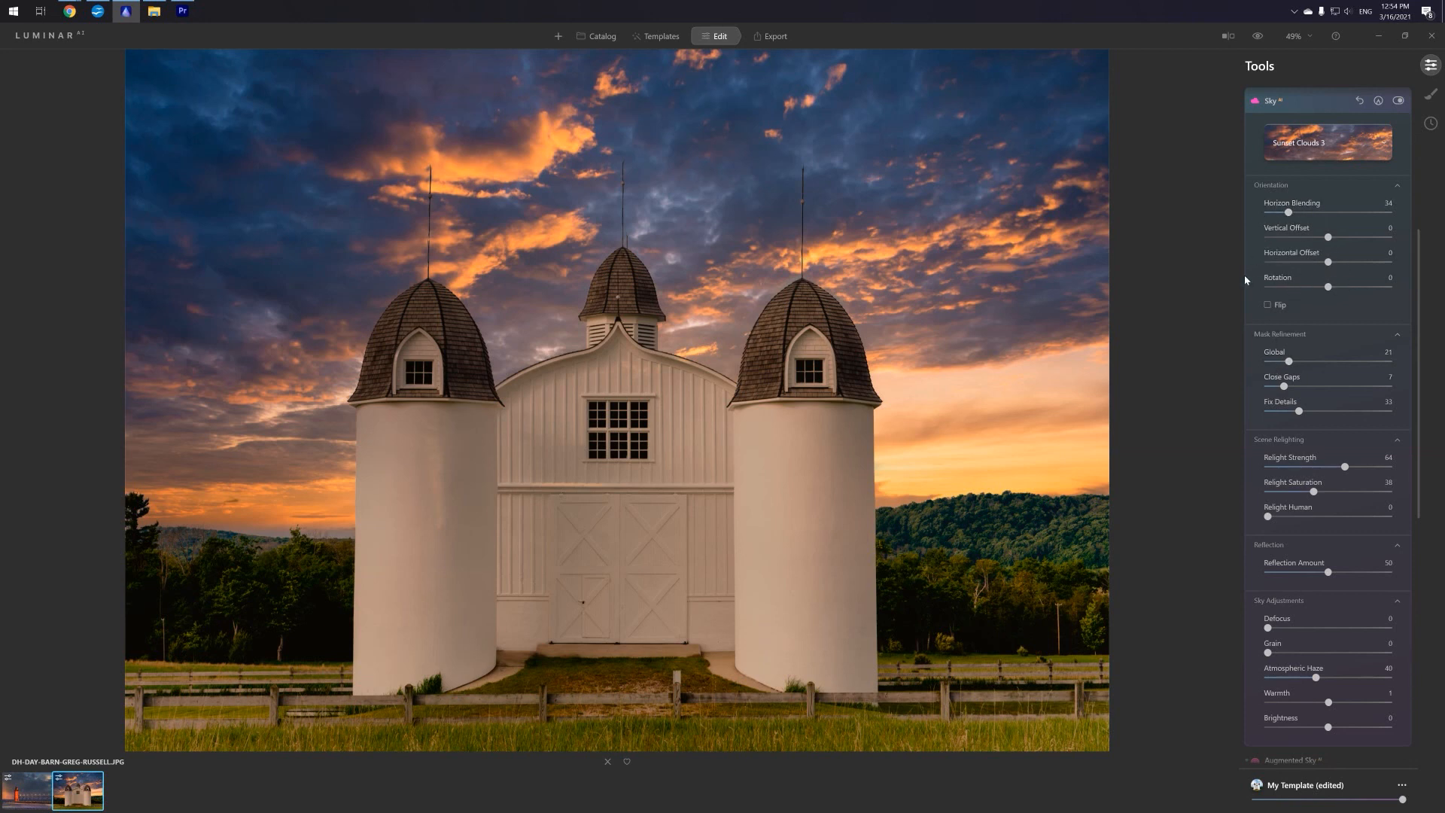
{"action": "scroll", "coordinate": [1244, 400], "scroll_direction": "down", "scroll_amount": 1}
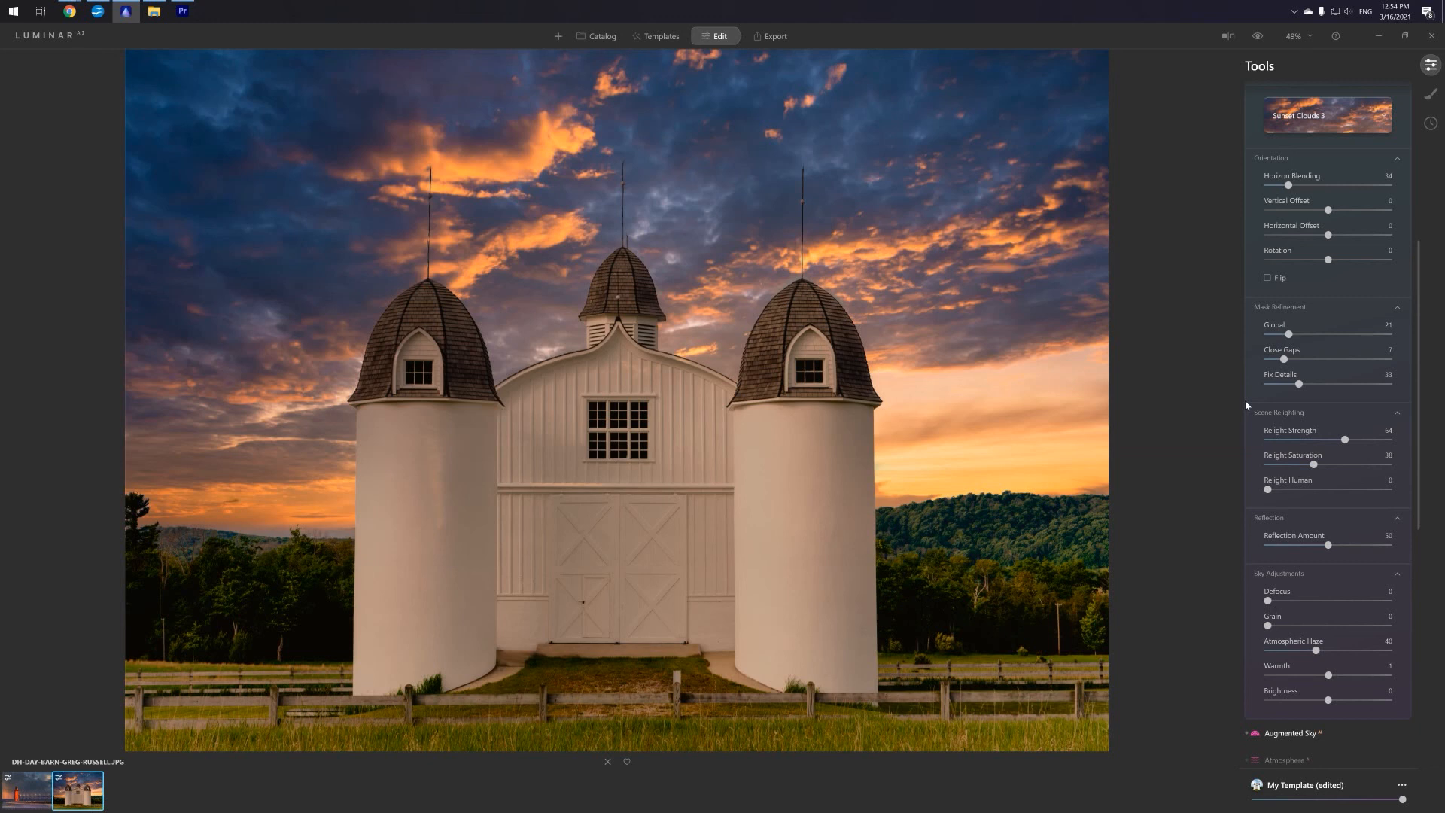
{"action": "scroll", "coordinate": [1245, 399], "scroll_direction": "down", "scroll_amount": 1}
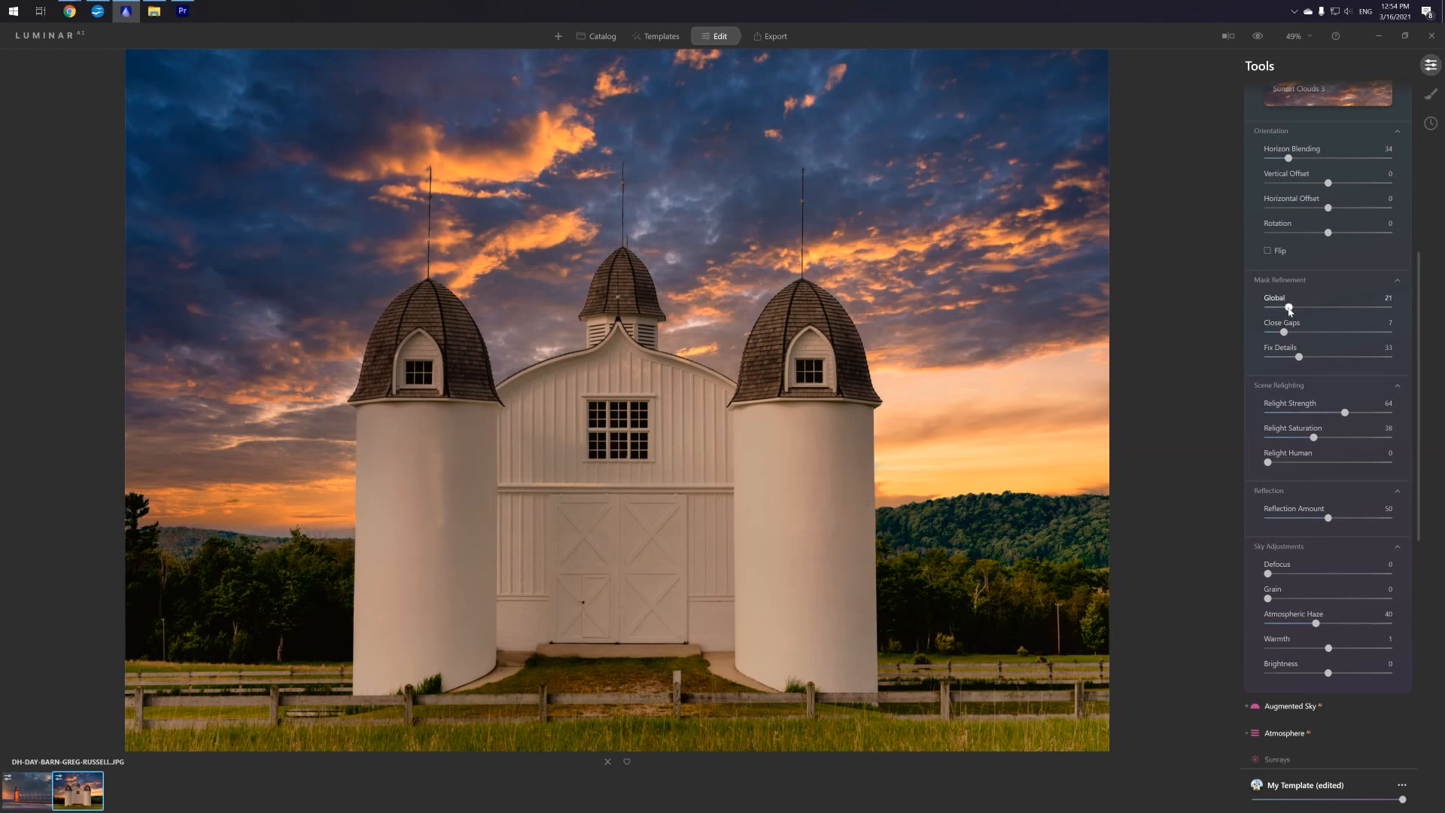
{"action": "left_click_drag", "start_coordinate": [1289, 310], "coordinate": [1325, 308]}
{"action": "left_click_drag", "start_coordinate": [1310, 310], "coordinate": [1297, 310]}
{"action": "left_click_drag", "start_coordinate": [1297, 310], "coordinate": [1287, 310]}
{"action": "left_click_drag", "start_coordinate": [1323, 359], "coordinate": [1301, 357]}
{"action": "mouse_move", "coordinate": [1278, 332]}
{"action": "left_mouse_down"}
{"action": "mouse_move", "coordinate": [1340, 335]}
{"action": "mouse_move", "coordinate": [1290, 339]}
{"action": "left_mouse_up"}
{"action": "scroll", "coordinate": [1374, 528], "scroll_direction": "down", "scroll_amount": 3}
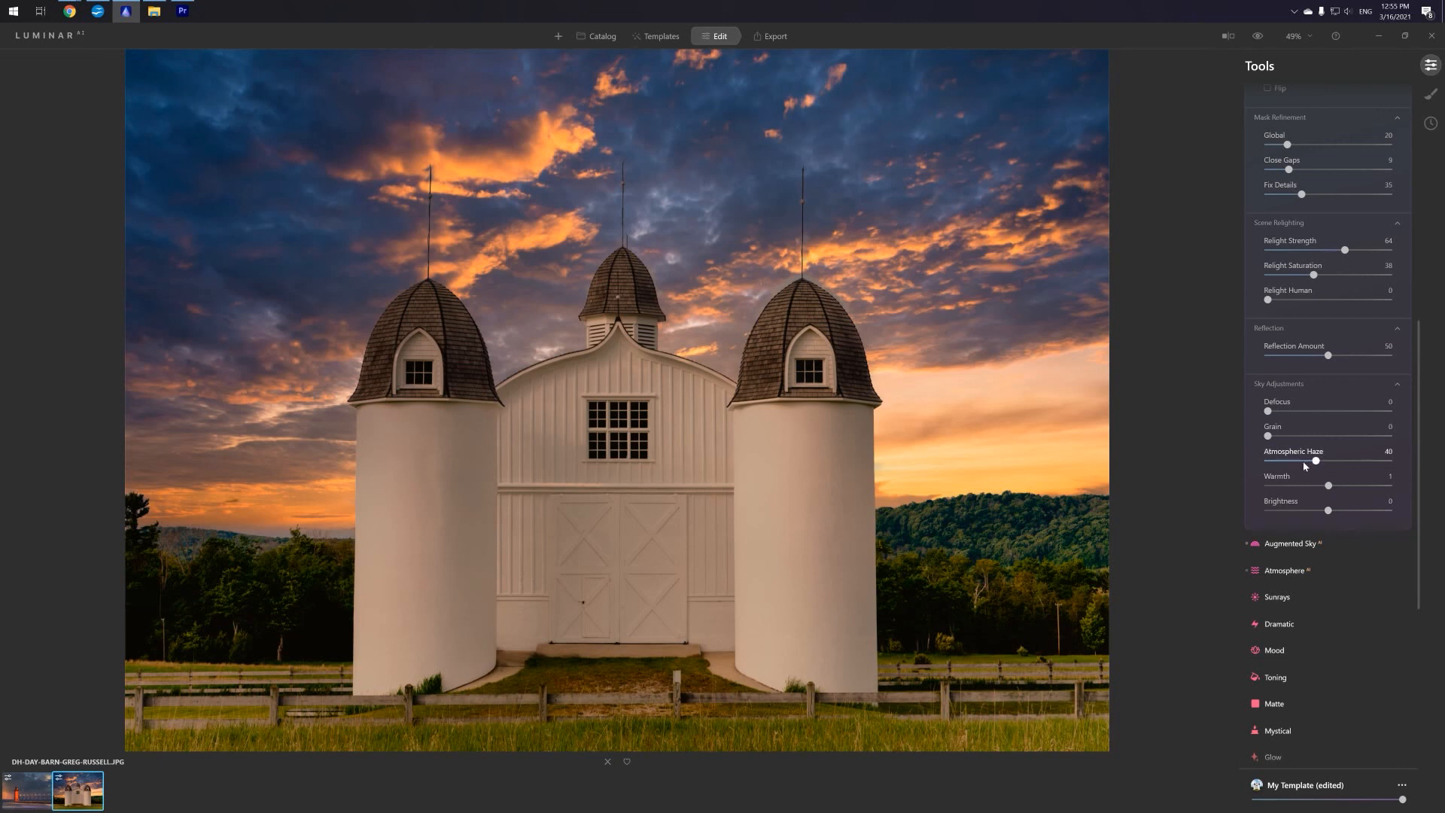
- Review the Landscape, Color and Black & White settings of the barn photo
{"action": "scroll", "coordinate": [1352, 566], "scroll_direction": "up", "scroll_amount": 10}
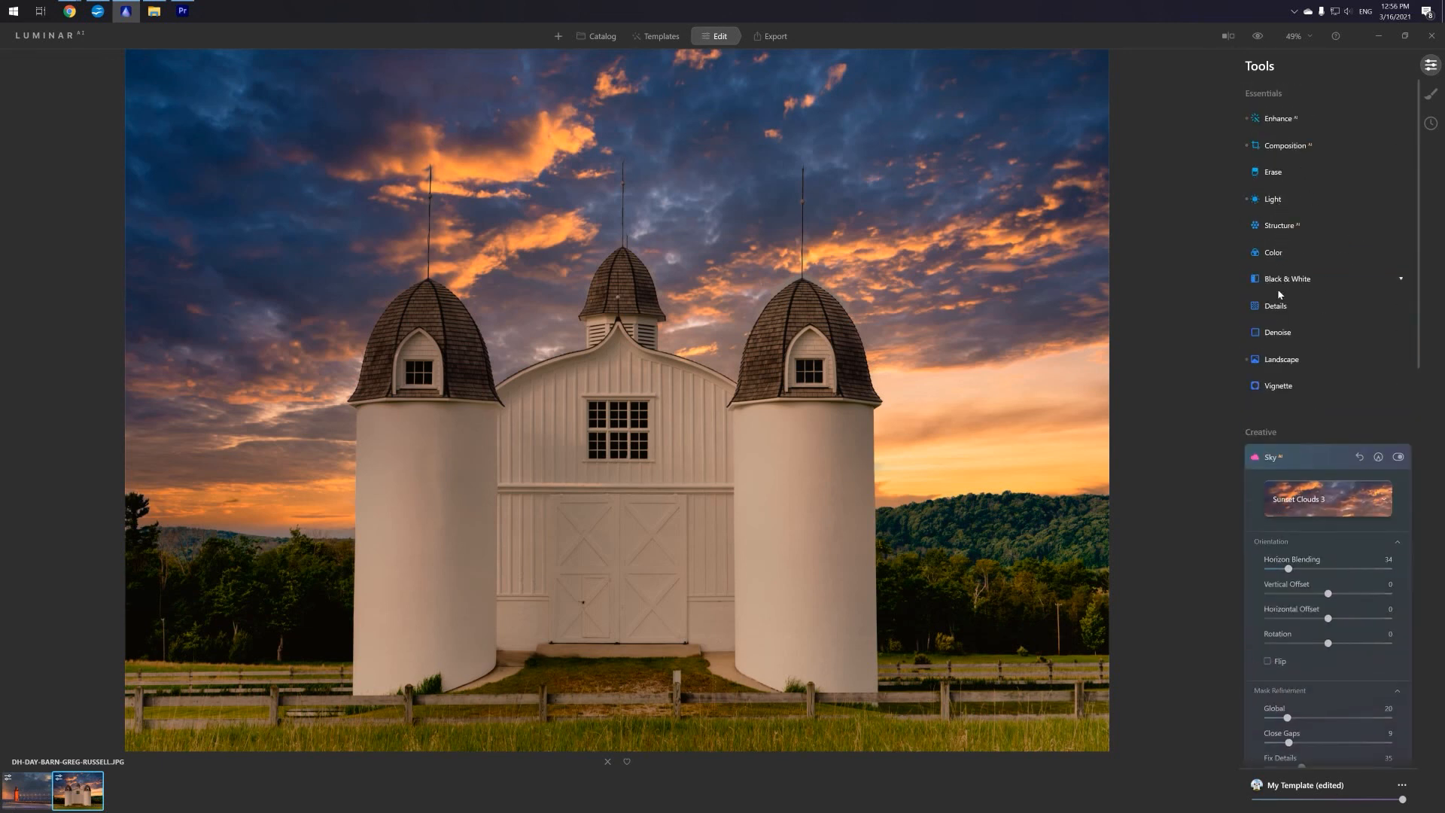
{"action": "left_click", "coordinate": [1281, 360]}
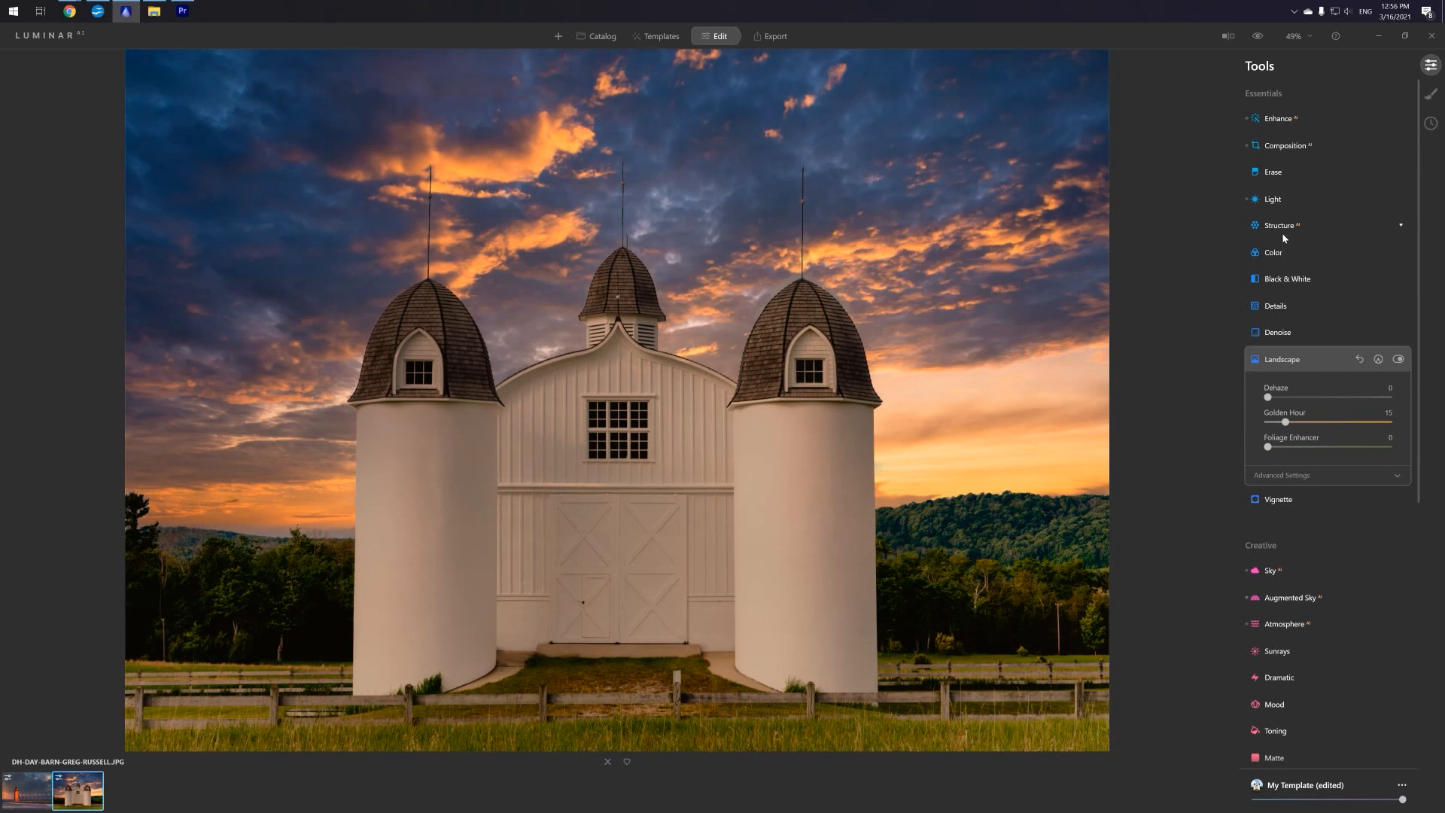
{"action": "left_click", "coordinate": [1279, 252]}
{"action": "left_click", "coordinate": [1271, 386]}
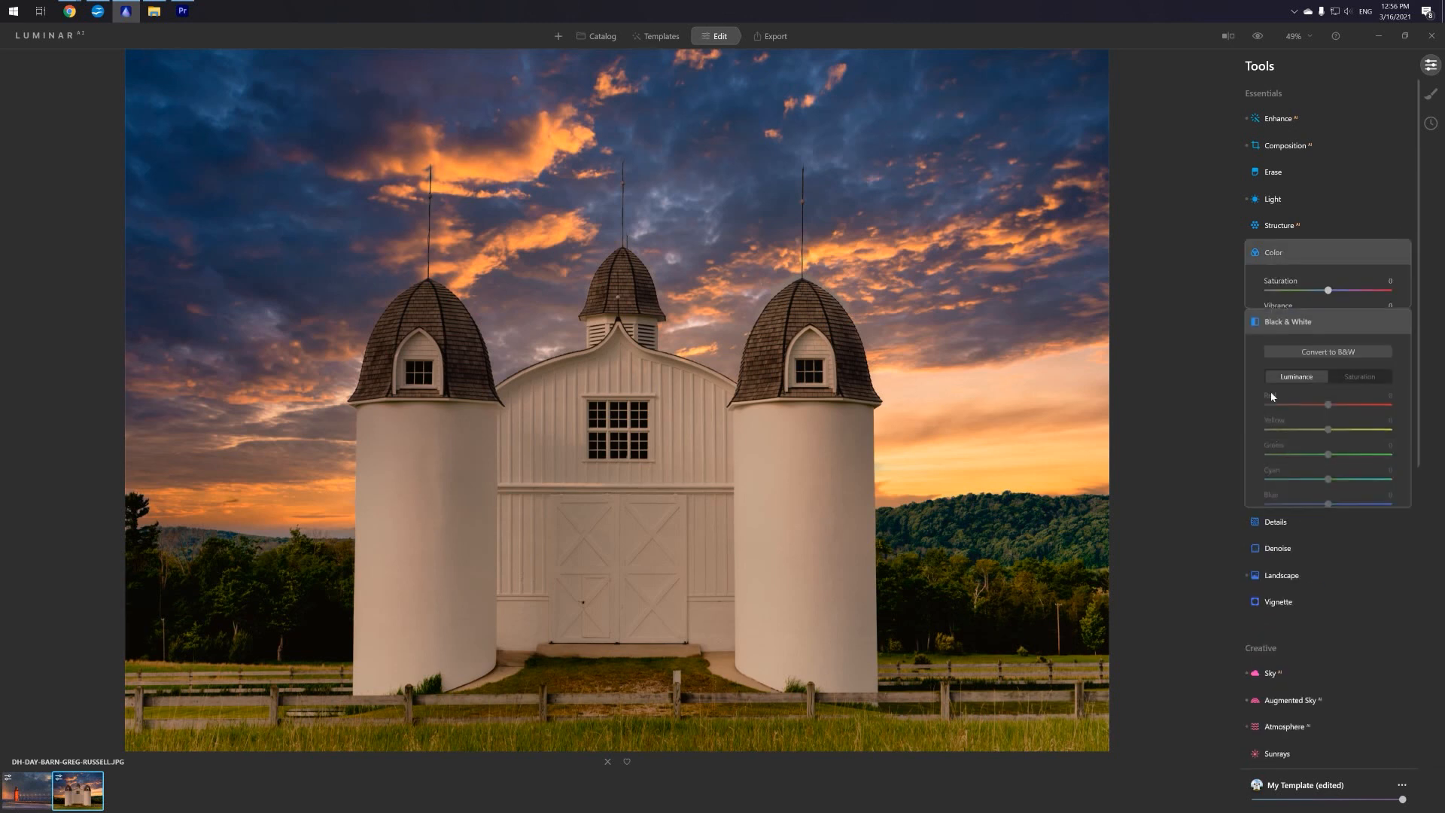
- Try Small Details at 100 on the barn photo, and return it to 0
{"action": "left_click", "coordinate": [1268, 521]}
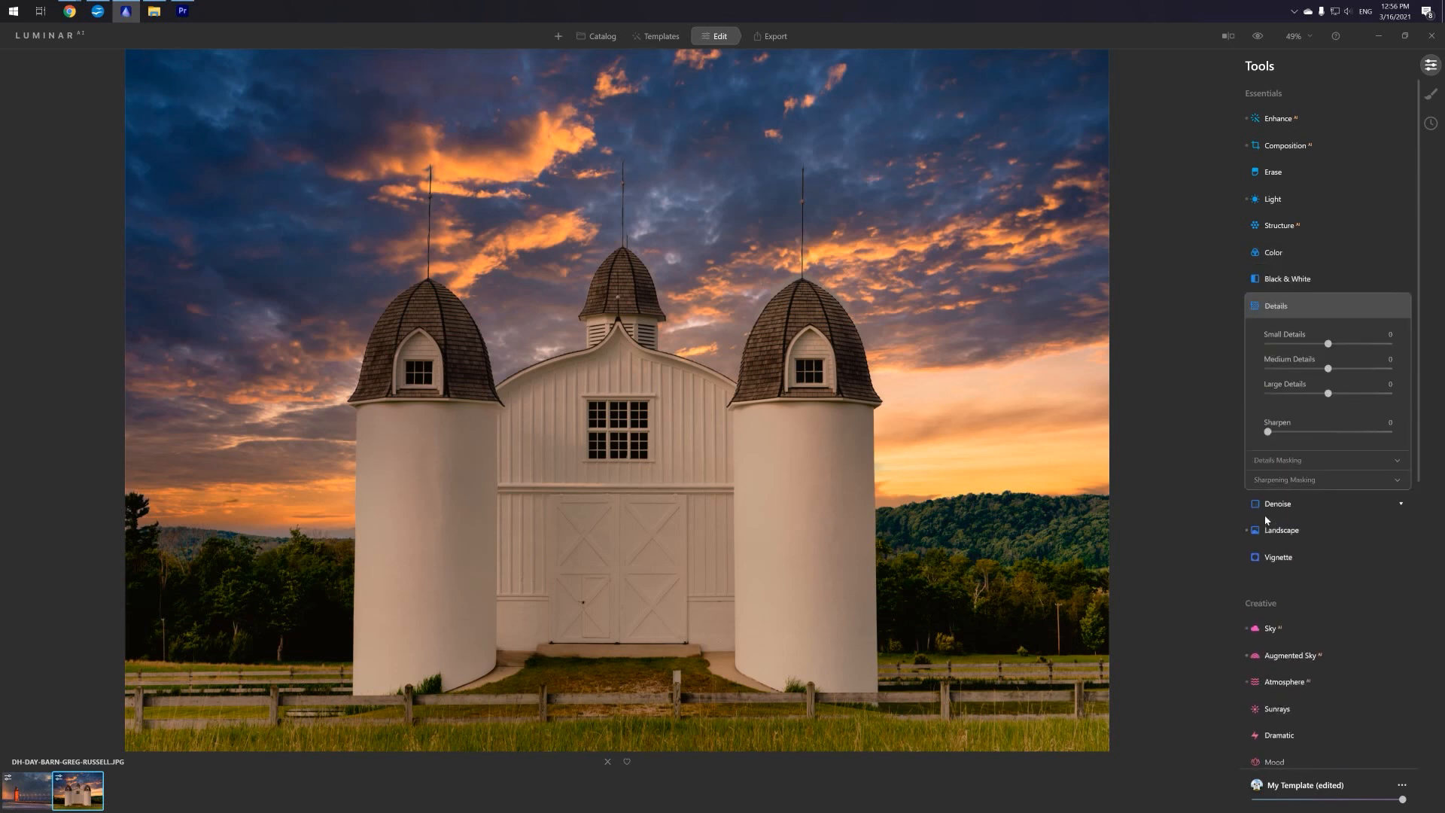
{"action": "left_click", "coordinate": [1396, 346]}
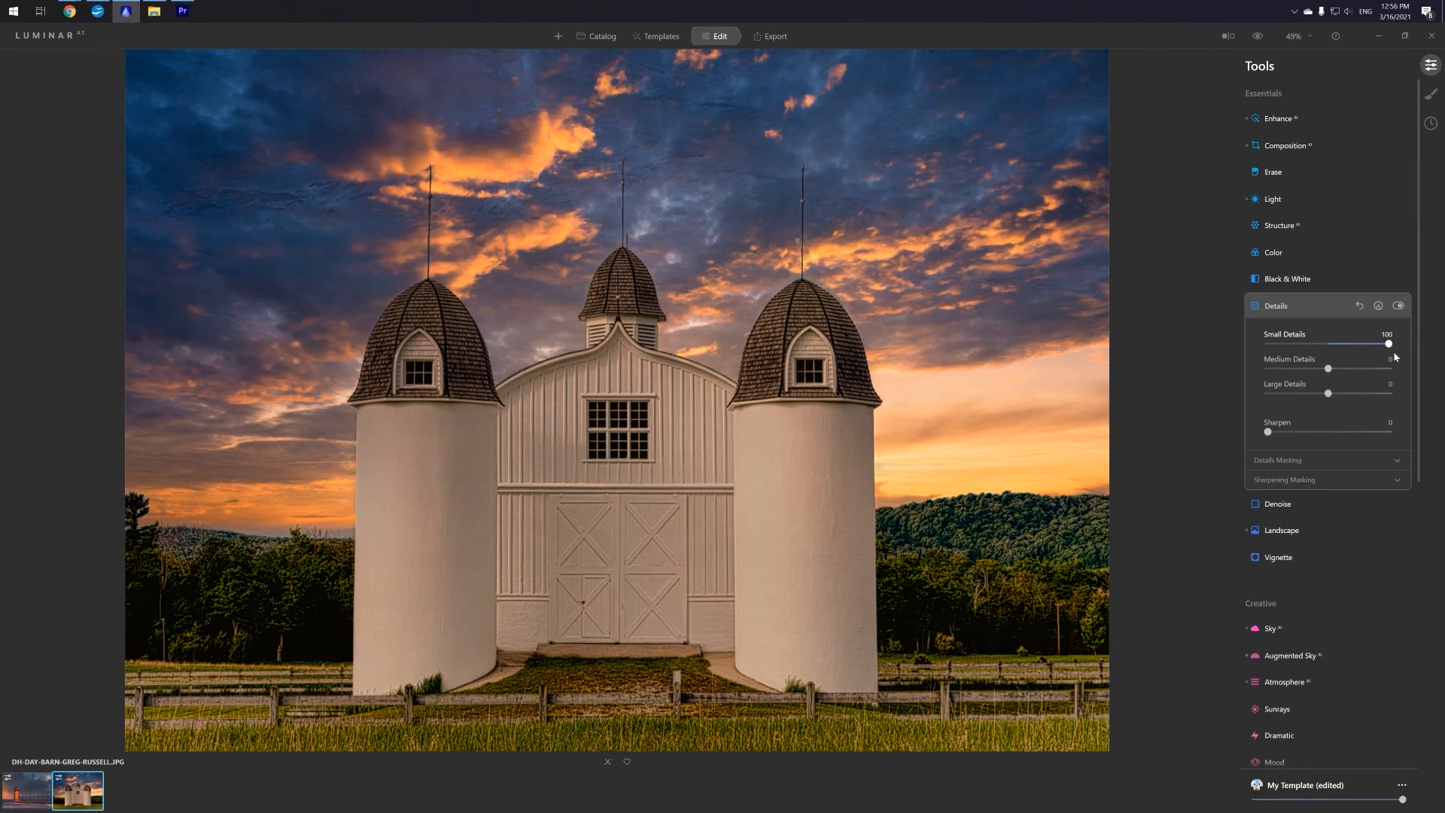
{"action": "left_click_drag", "start_coordinate": [1393, 354], "coordinate": [1330, 355]}
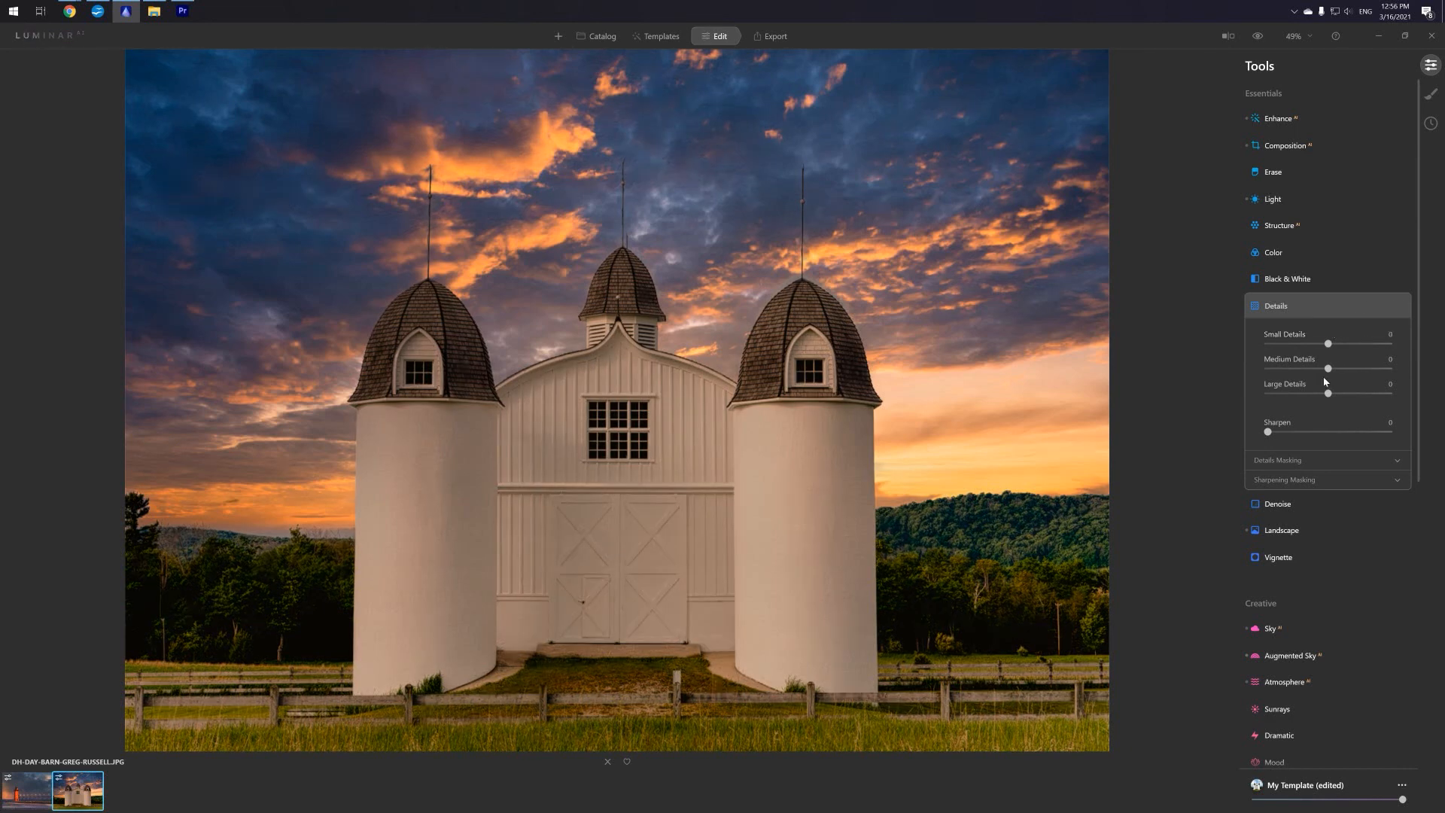
- Review the barn photo's Landscape, Light and Erase settings
{"action": "left_click", "coordinate": [1269, 528]}
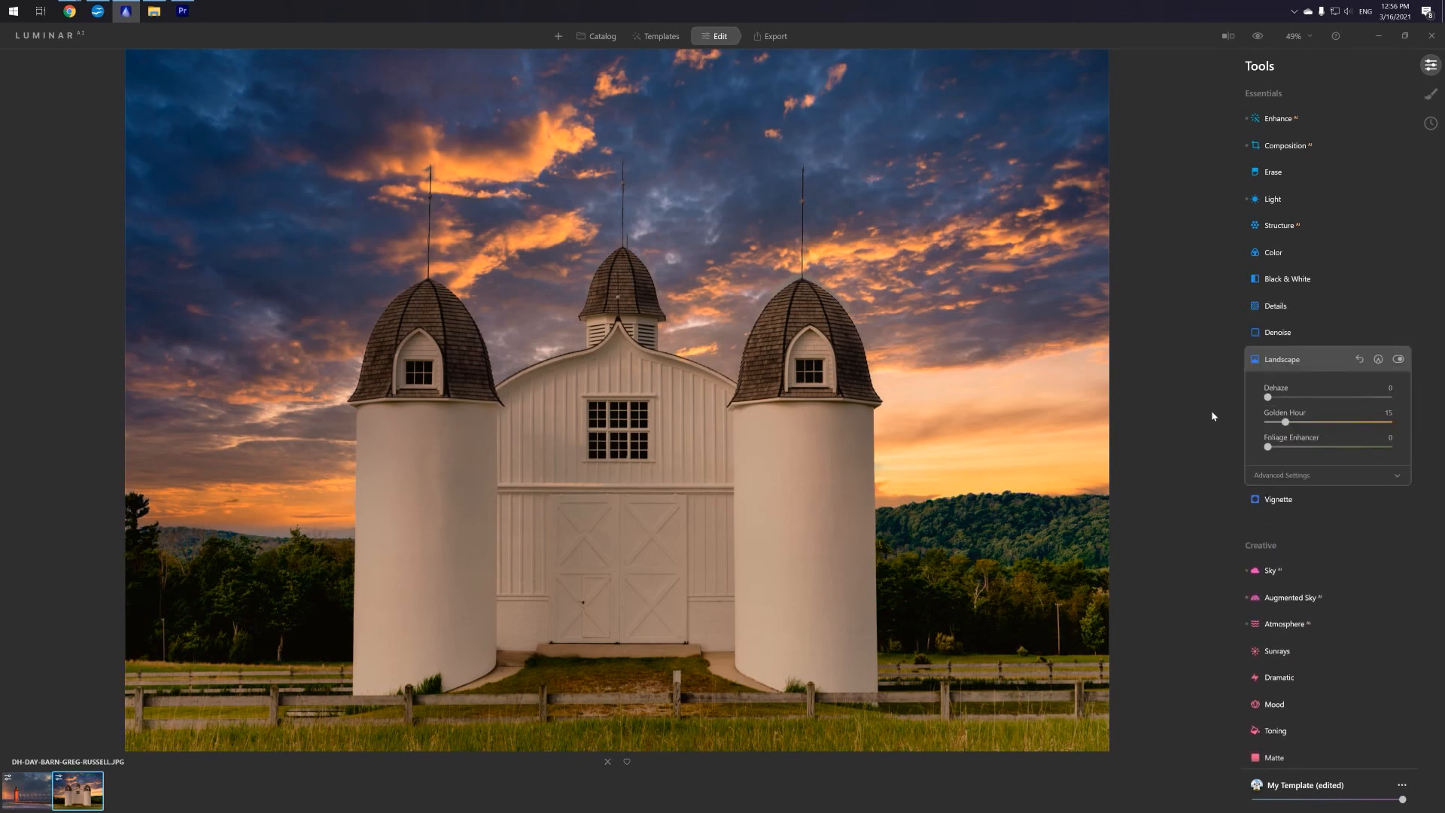
{"action": "left_click", "coordinate": [1269, 199]}
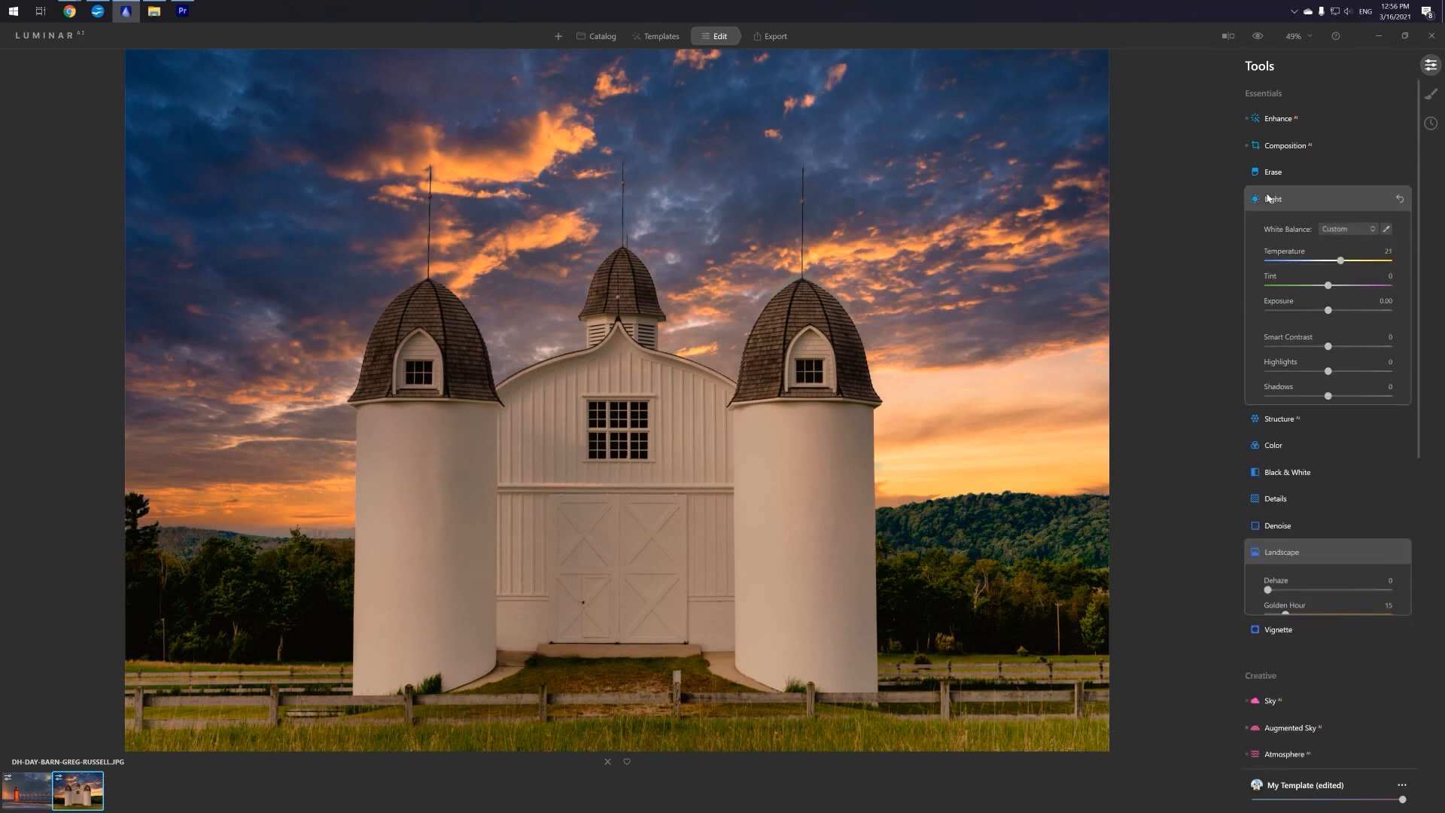
{"action": "left_click", "coordinate": [1297, 173]}
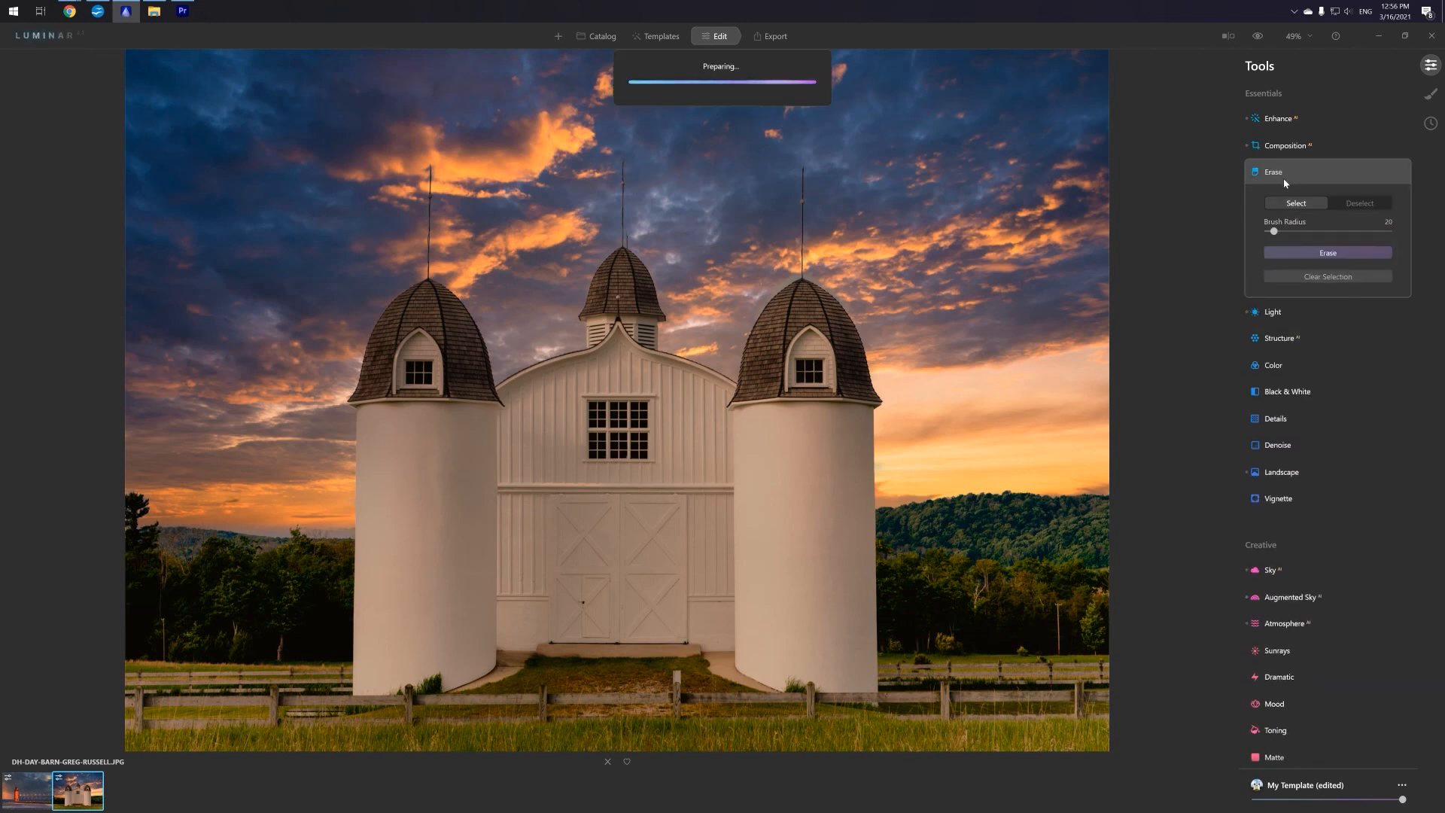
- Try the sky's Global mask refinement at 100 over the silos, and set it to 21
{"action": "left_click", "coordinate": [1285, 567]}
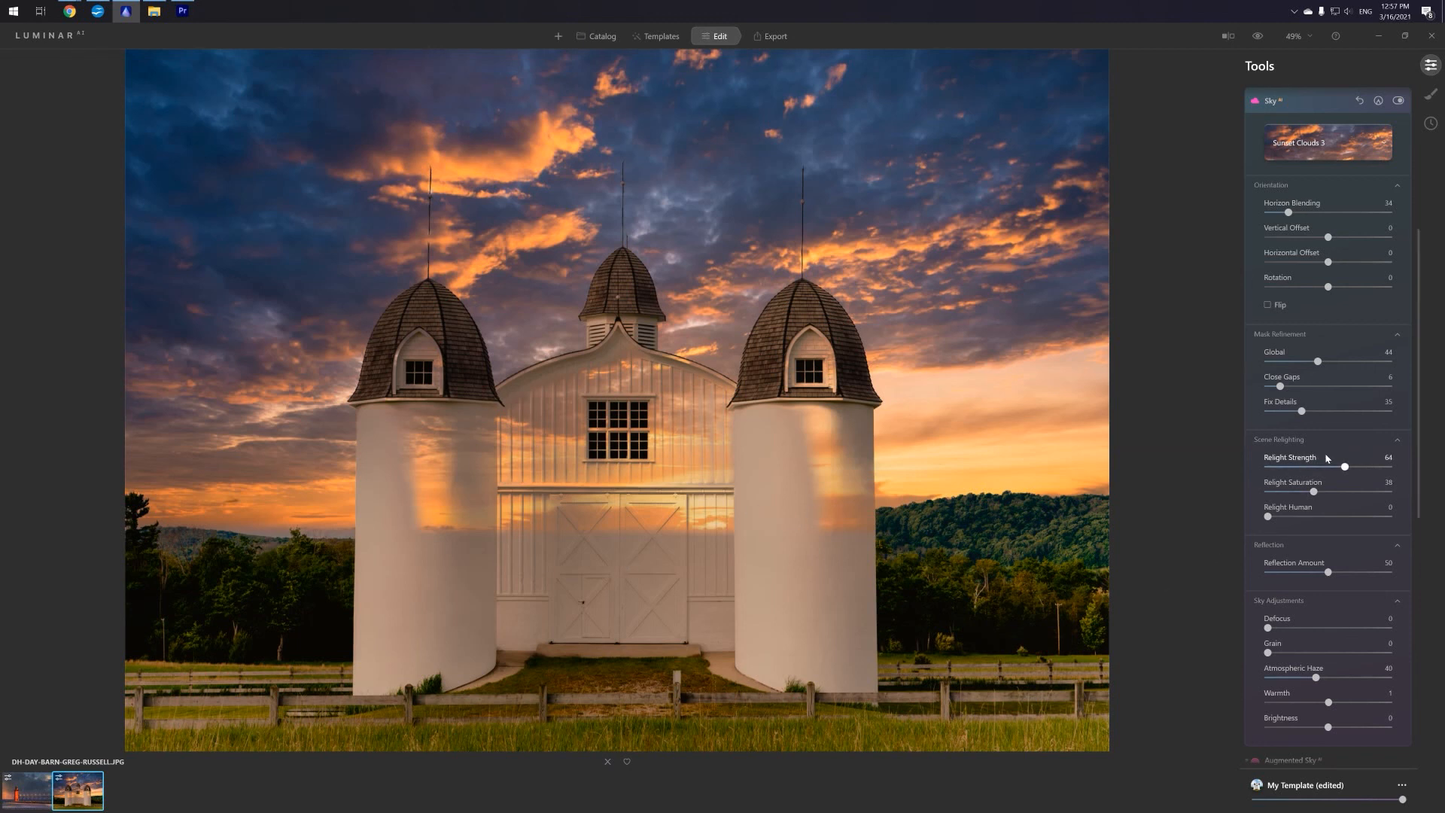
{"action": "left_click_drag", "start_coordinate": [1321, 365], "coordinate": [1416, 371]}
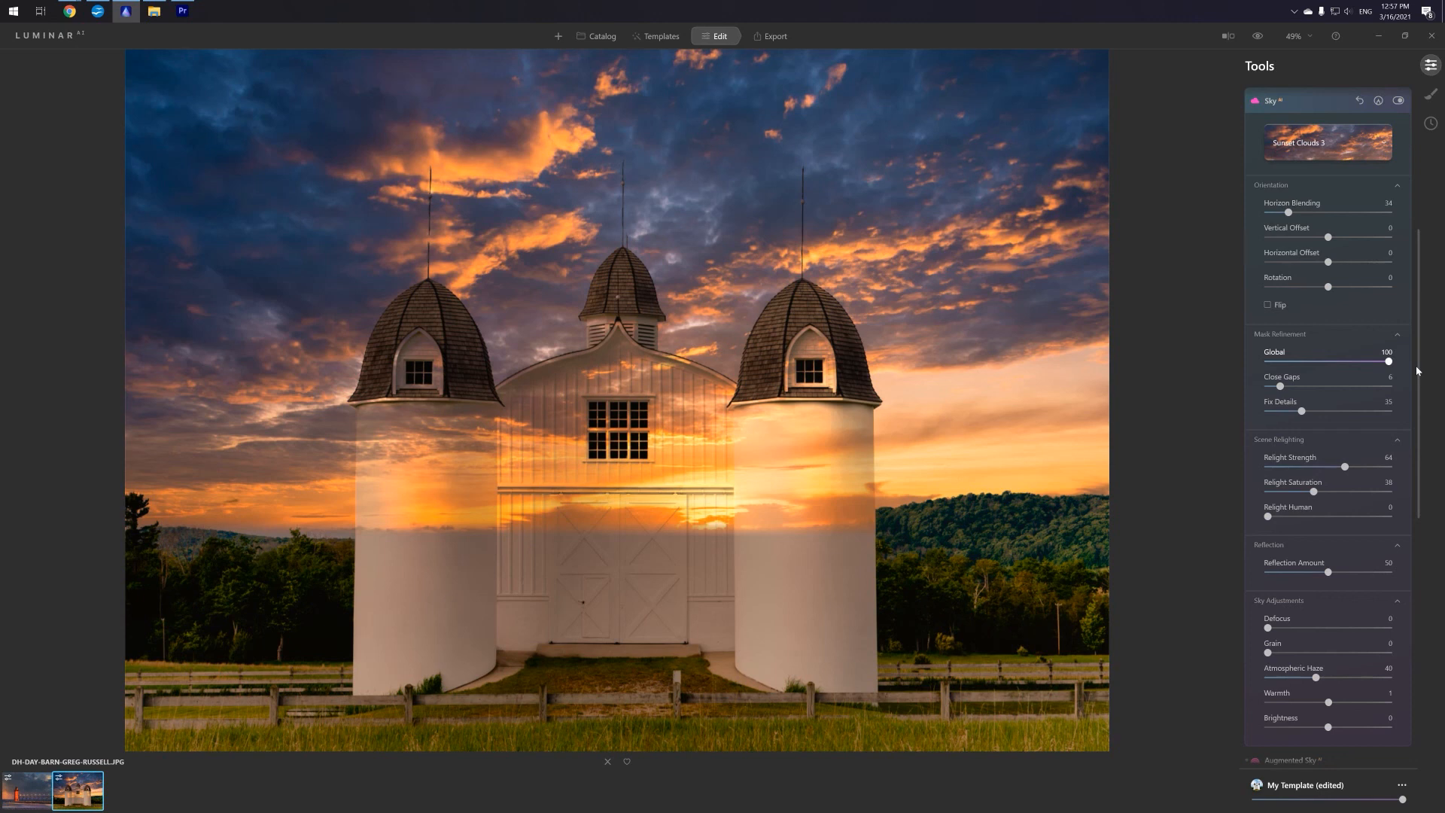
{"action": "left_click_drag", "start_coordinate": [1416, 370], "coordinate": [1291, 367]}
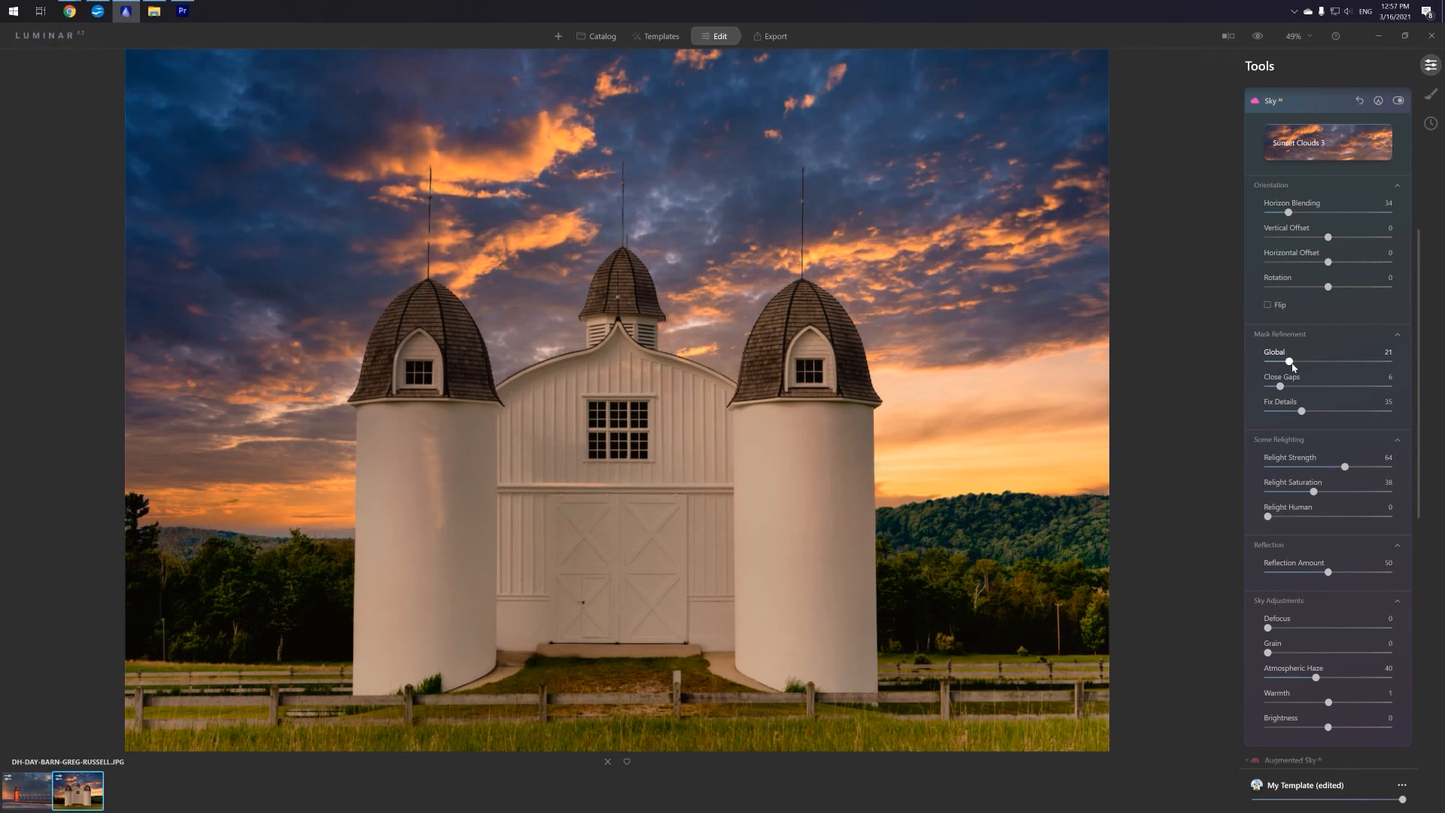